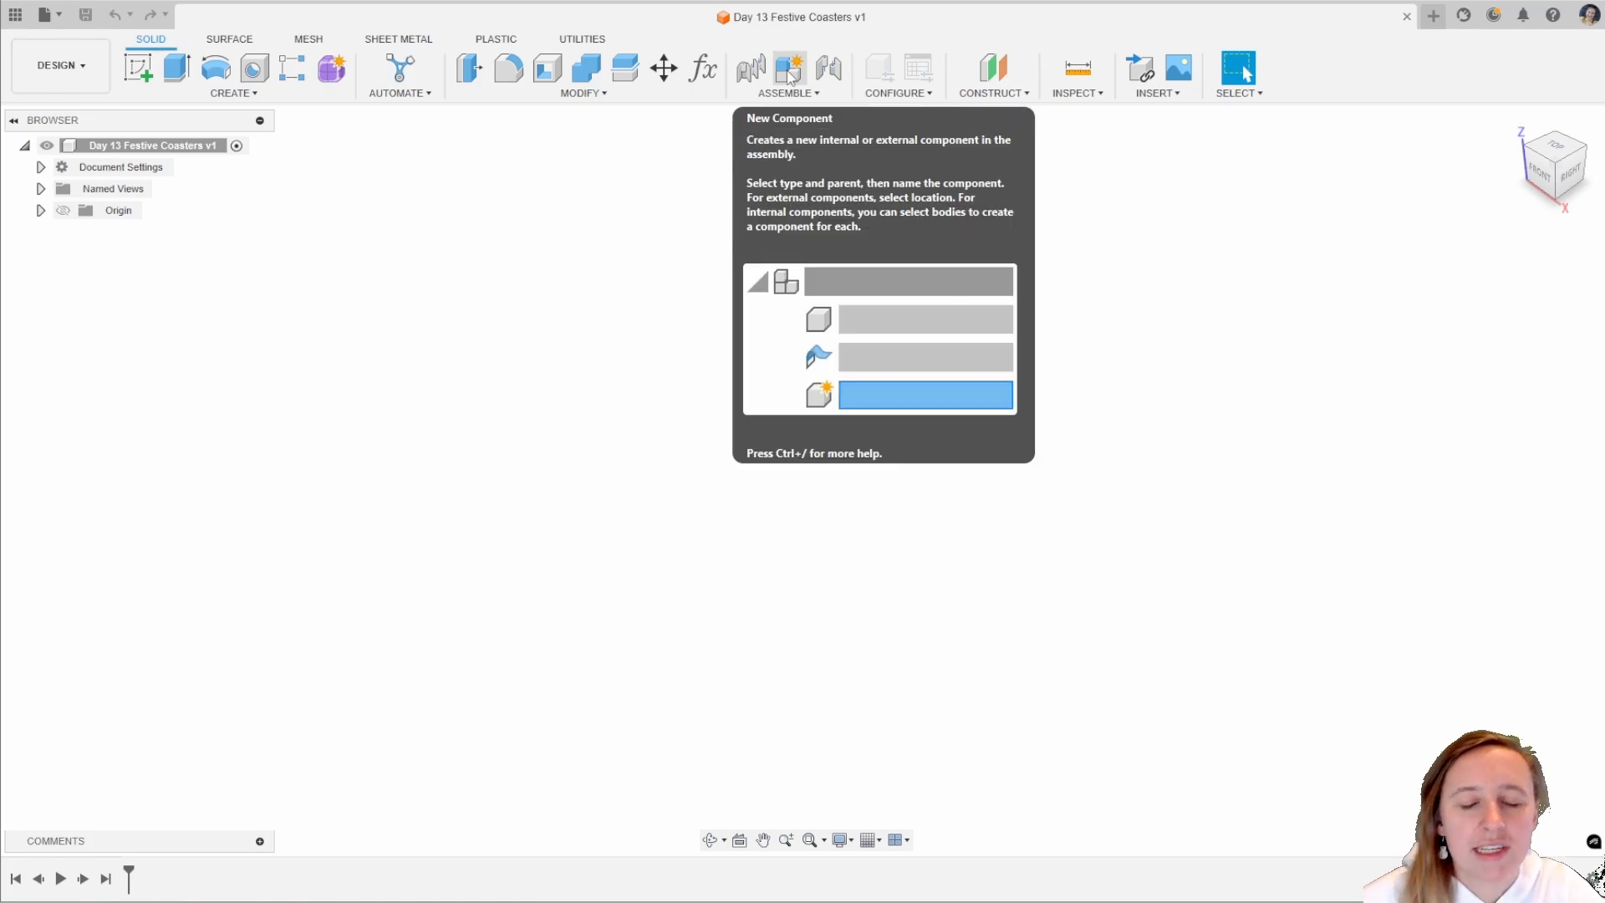
Create an active internal component named Coaster 1 under the root of the design.
click(789, 73)
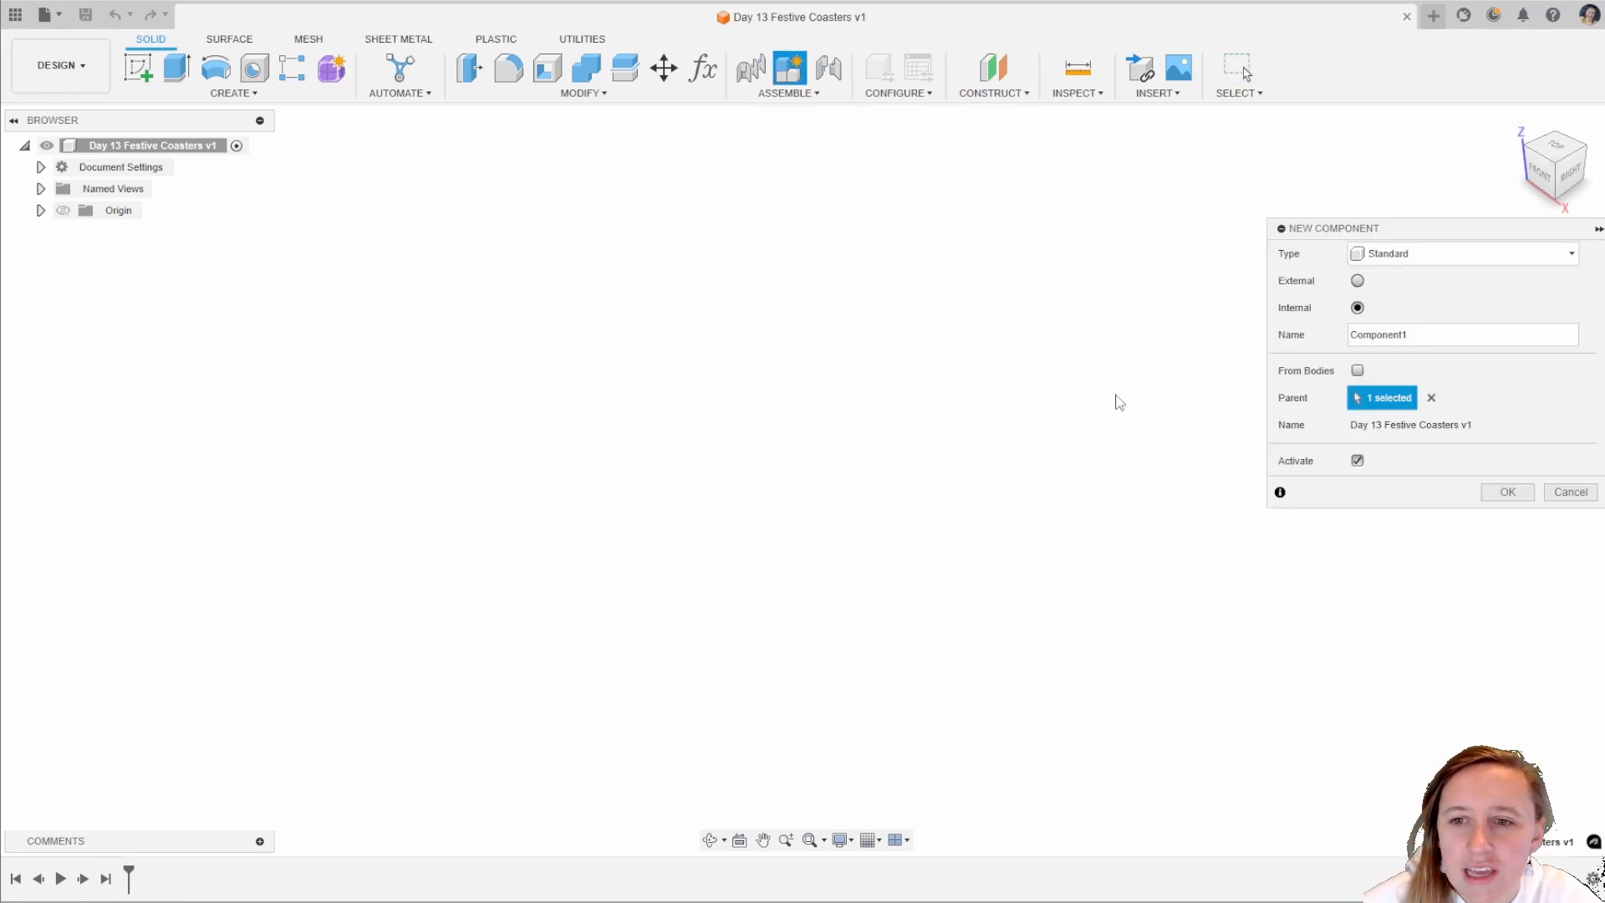
text(Coas)
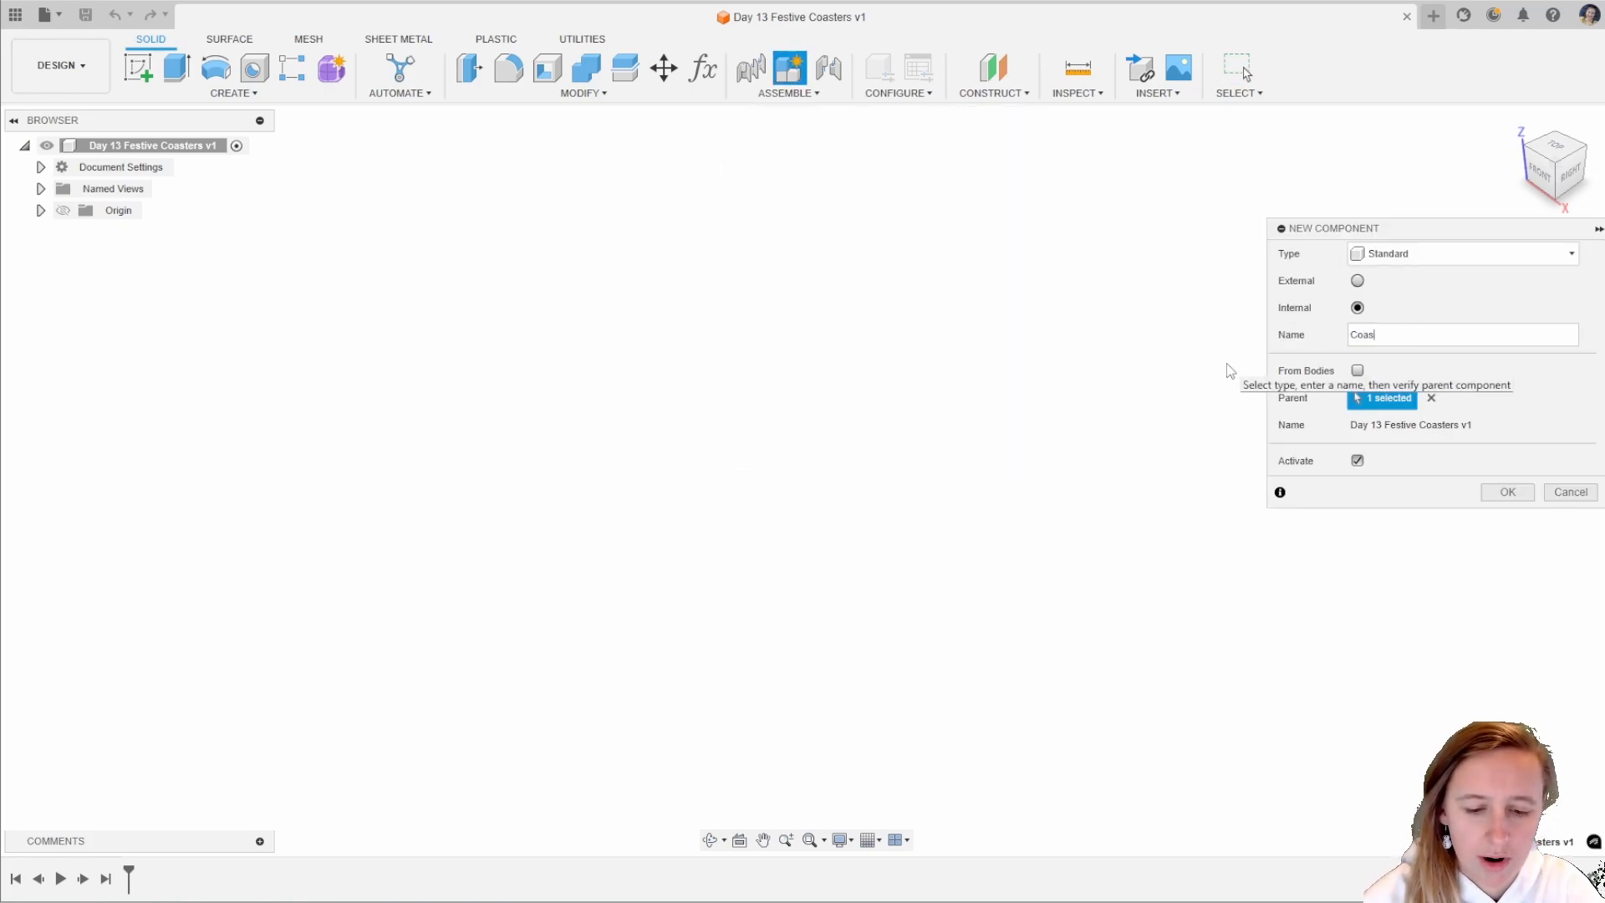
text(ter 1)
key(Return)
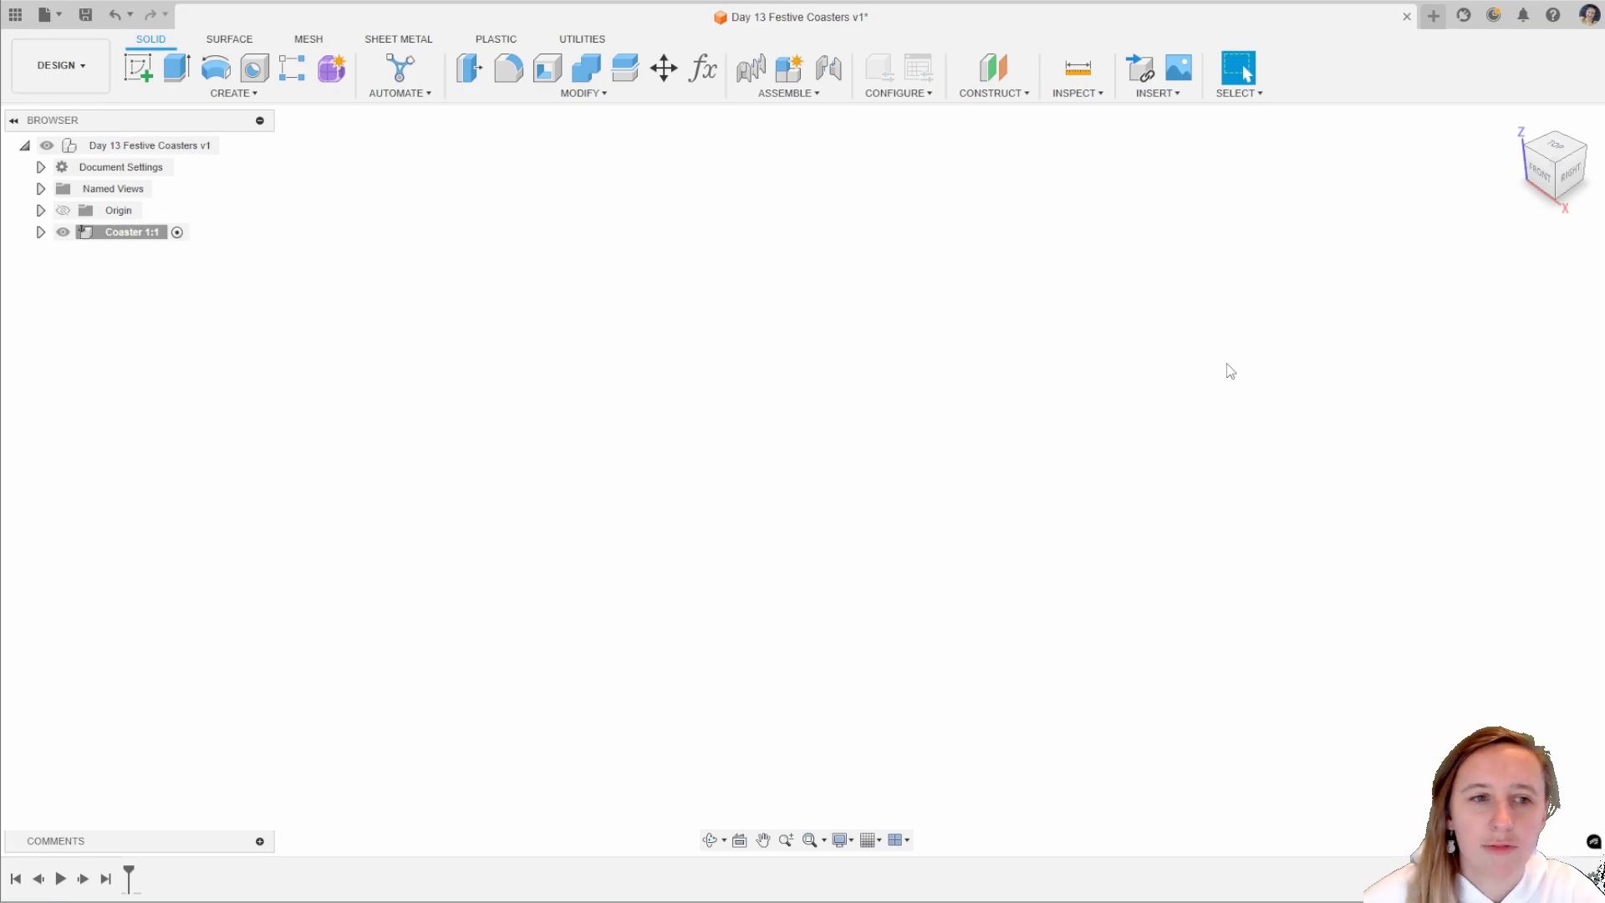
Sketch a 90 mm diameter circle centred on the origin in the horizontal plane and finish the sketch.
click(138, 67)
click(901, 491)
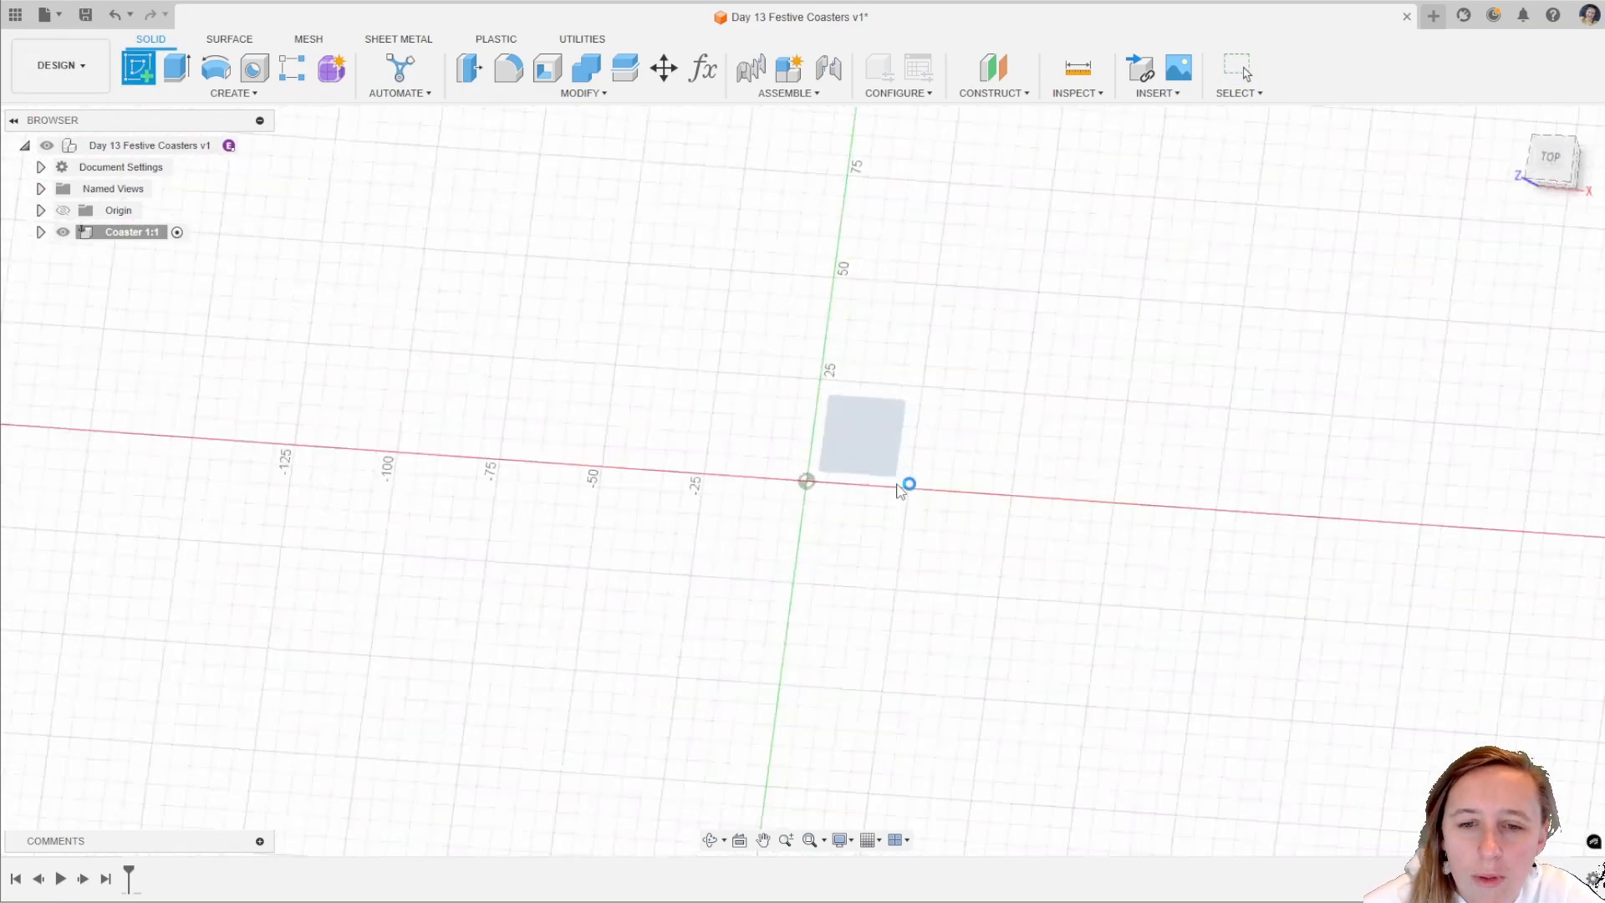
key(c)
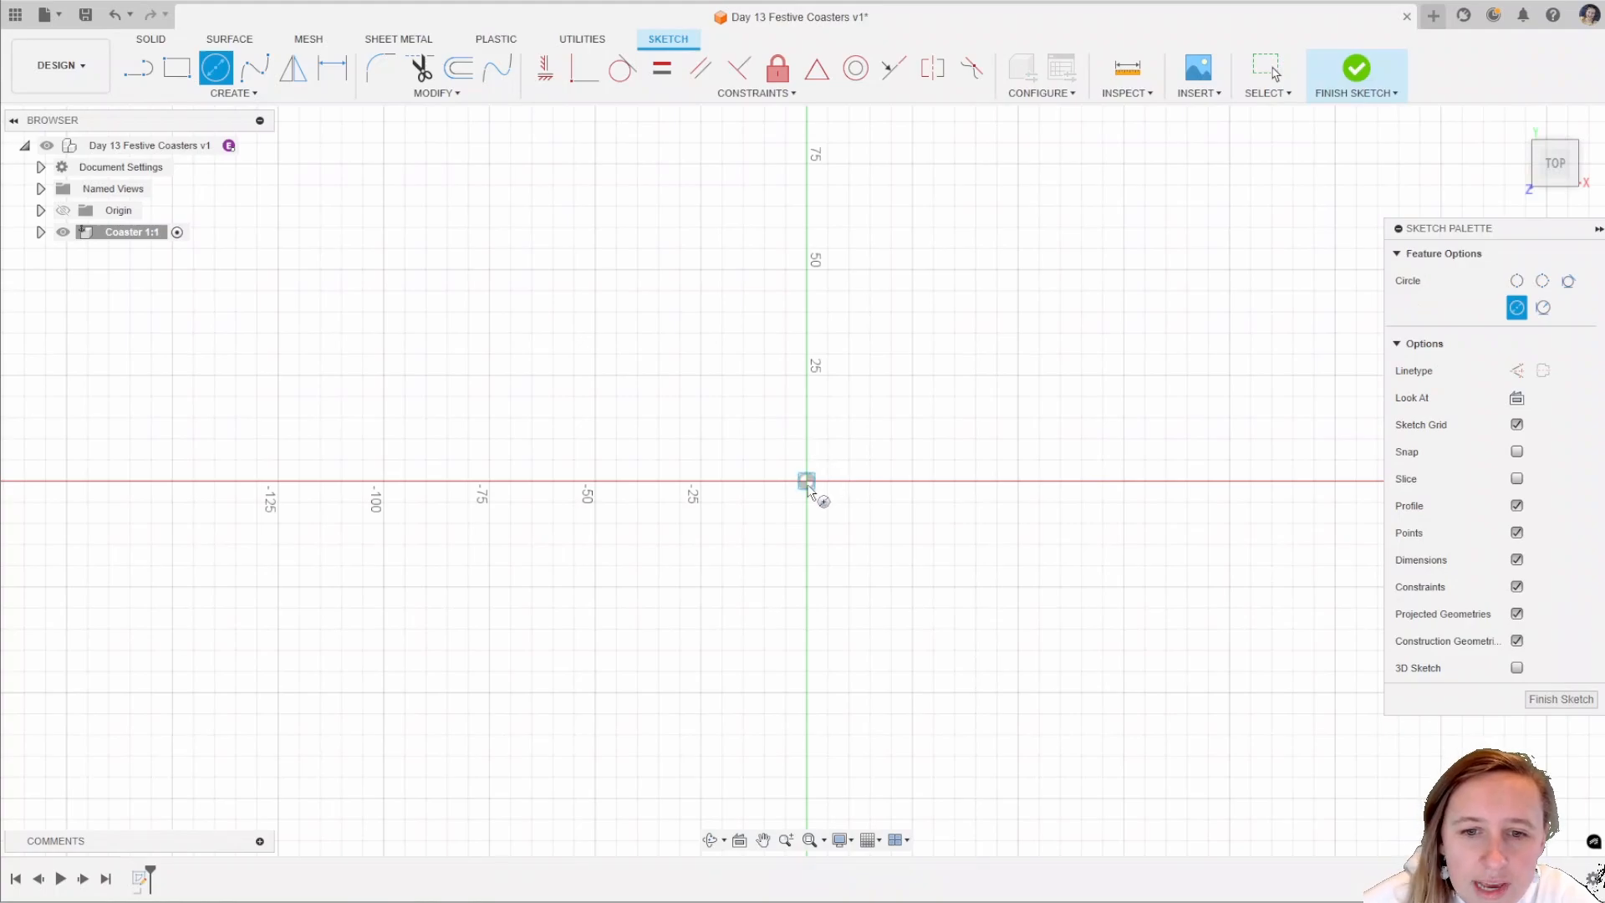
click(806, 481)
text(90)
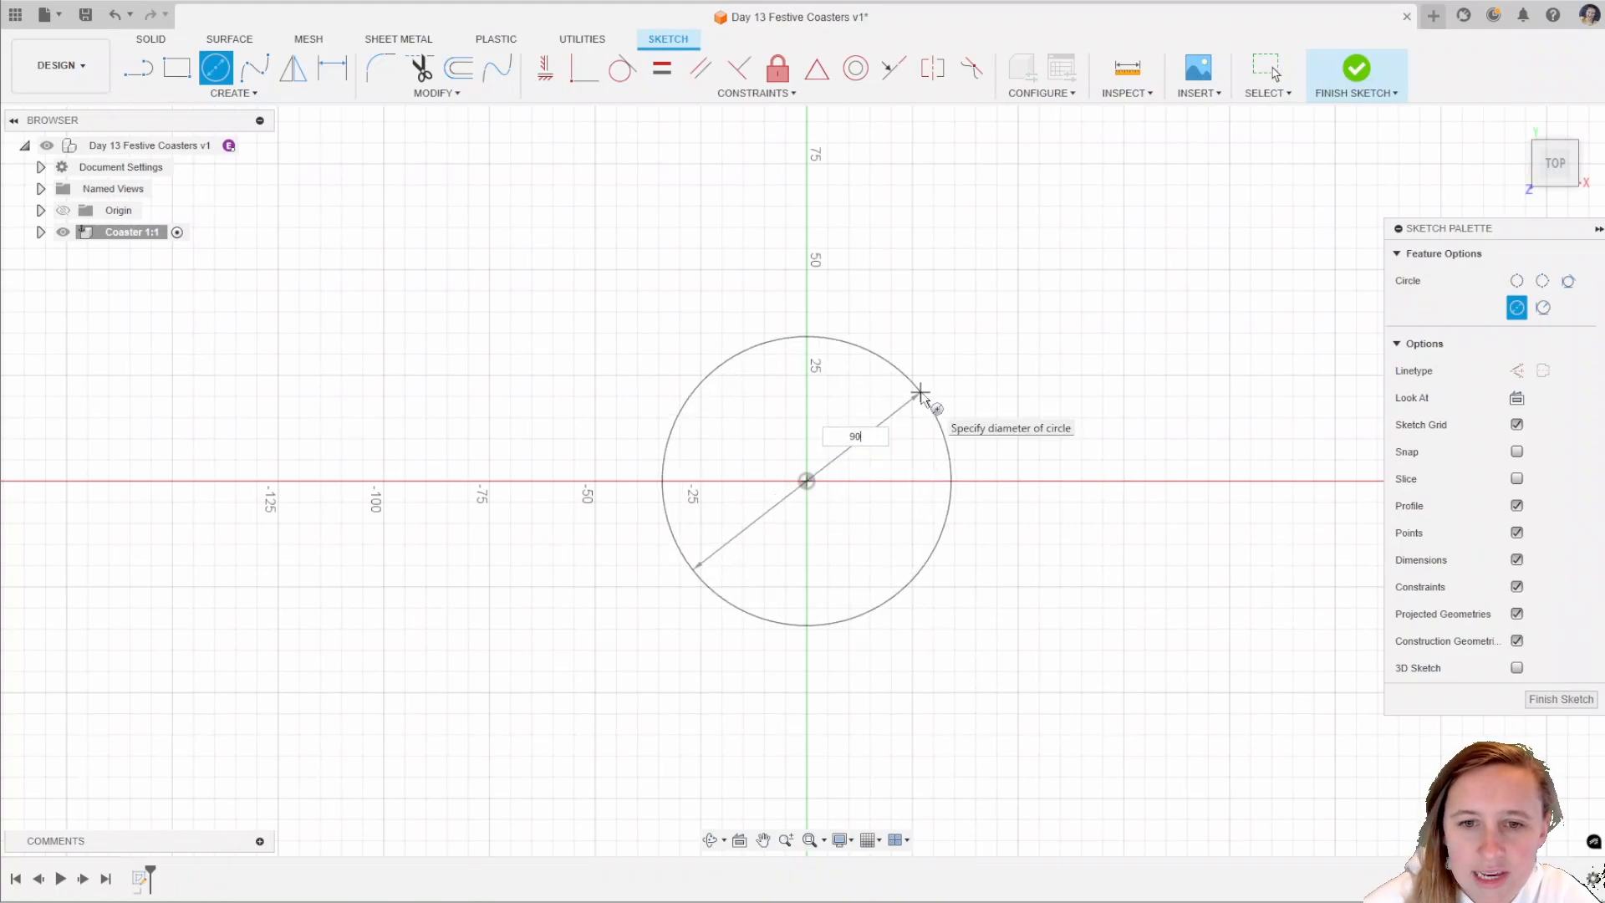
key(Return)
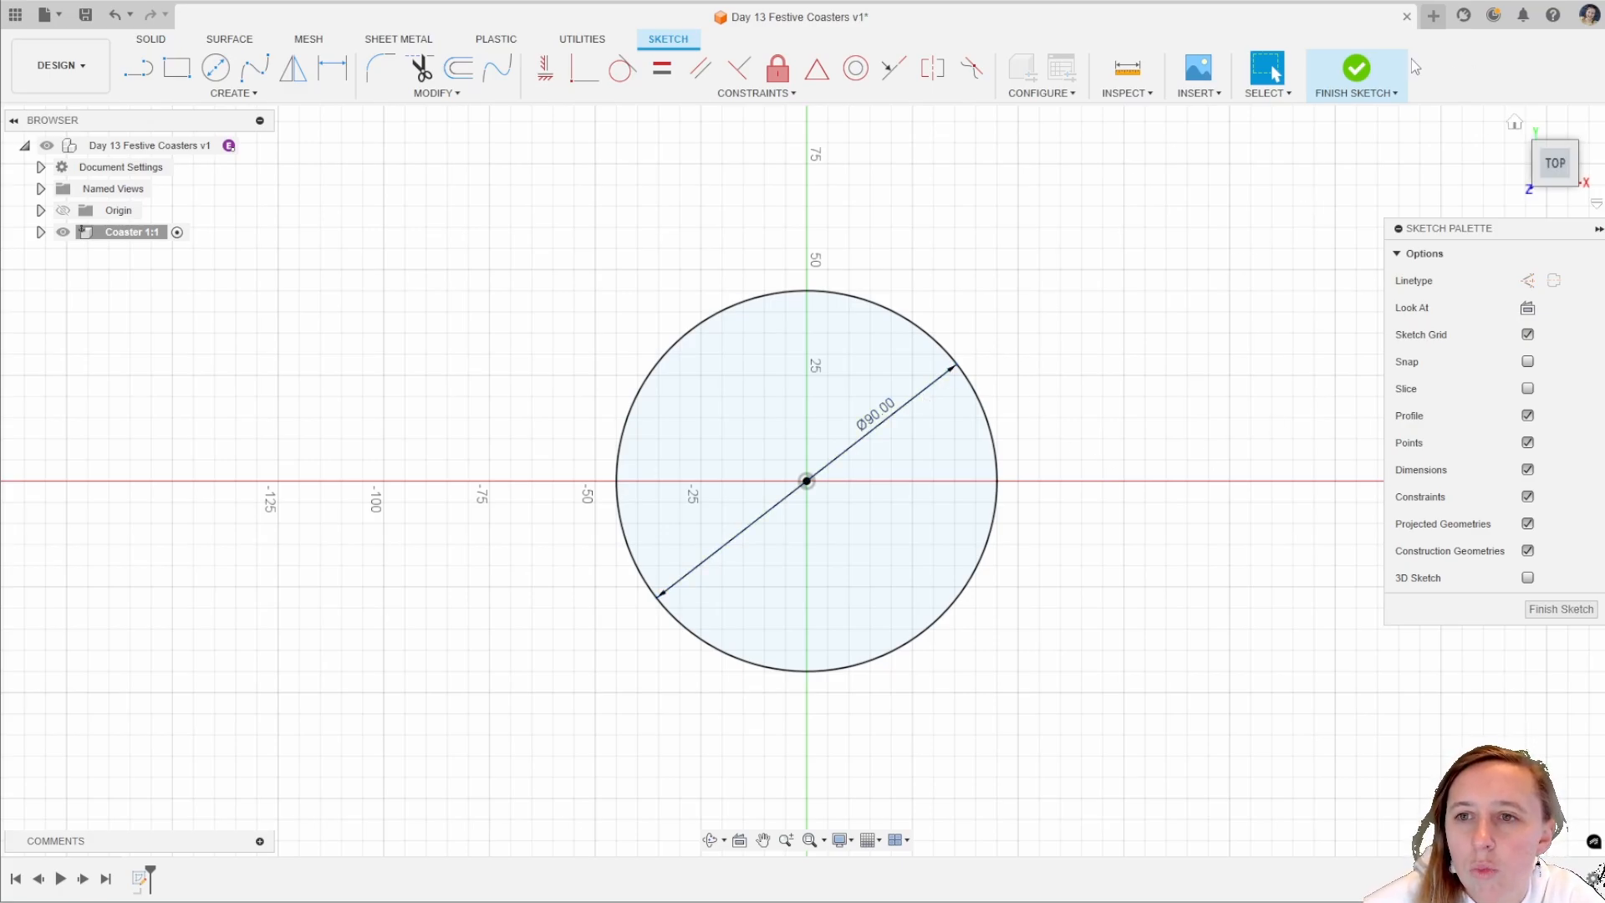
click(1355, 68)
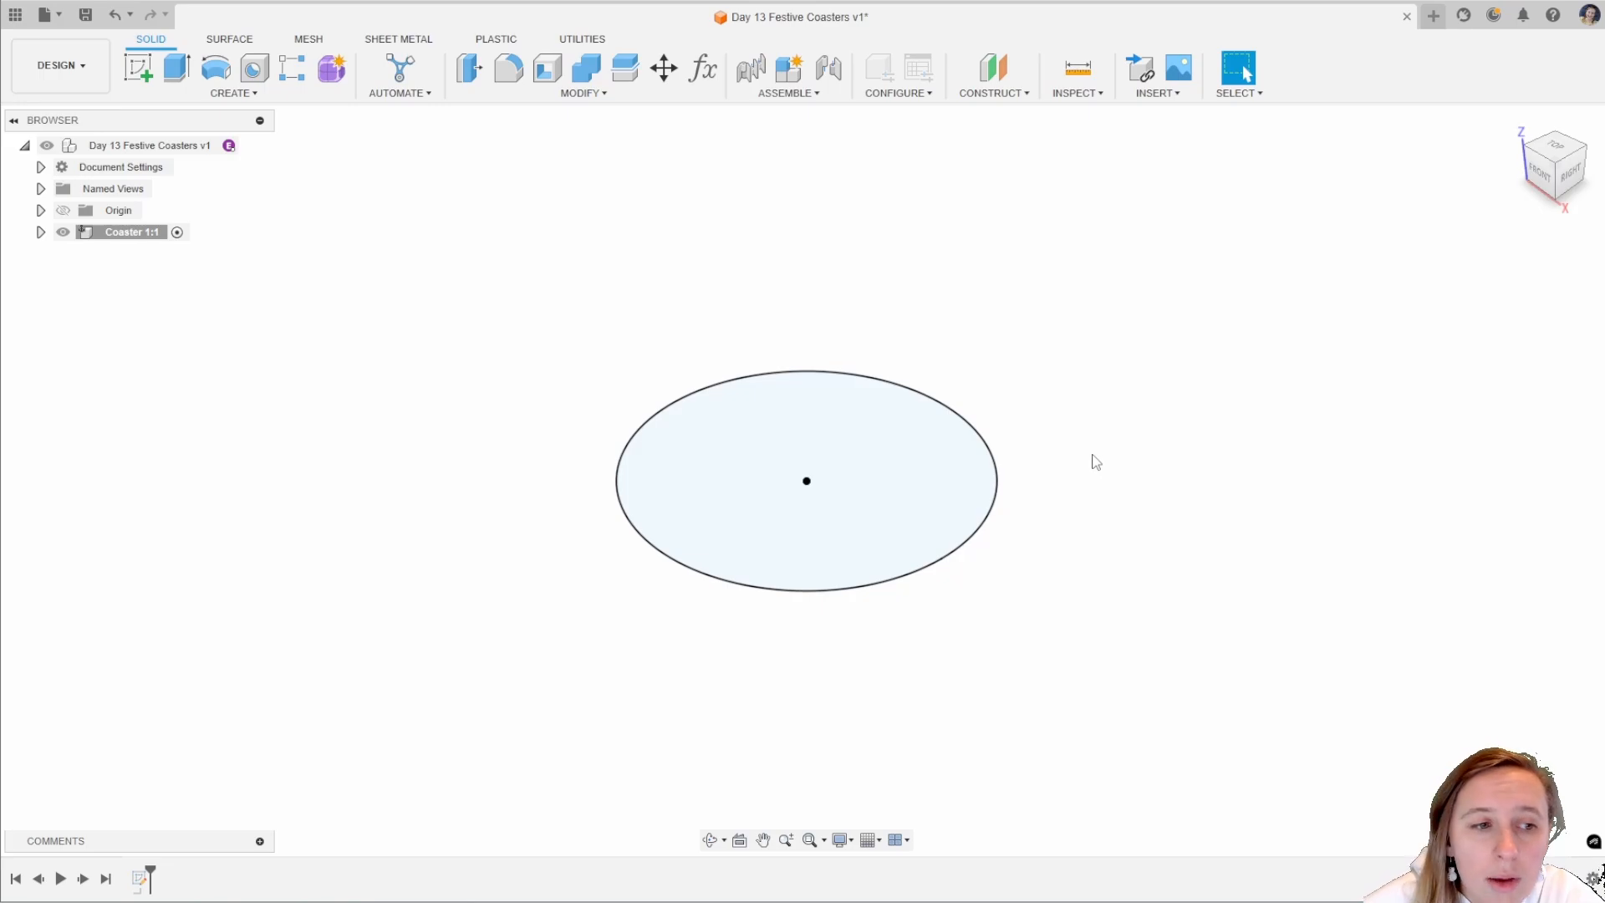
Extrude the 90 mm circle profile 3 mm as a new body.
click(187, 75)
text(3)
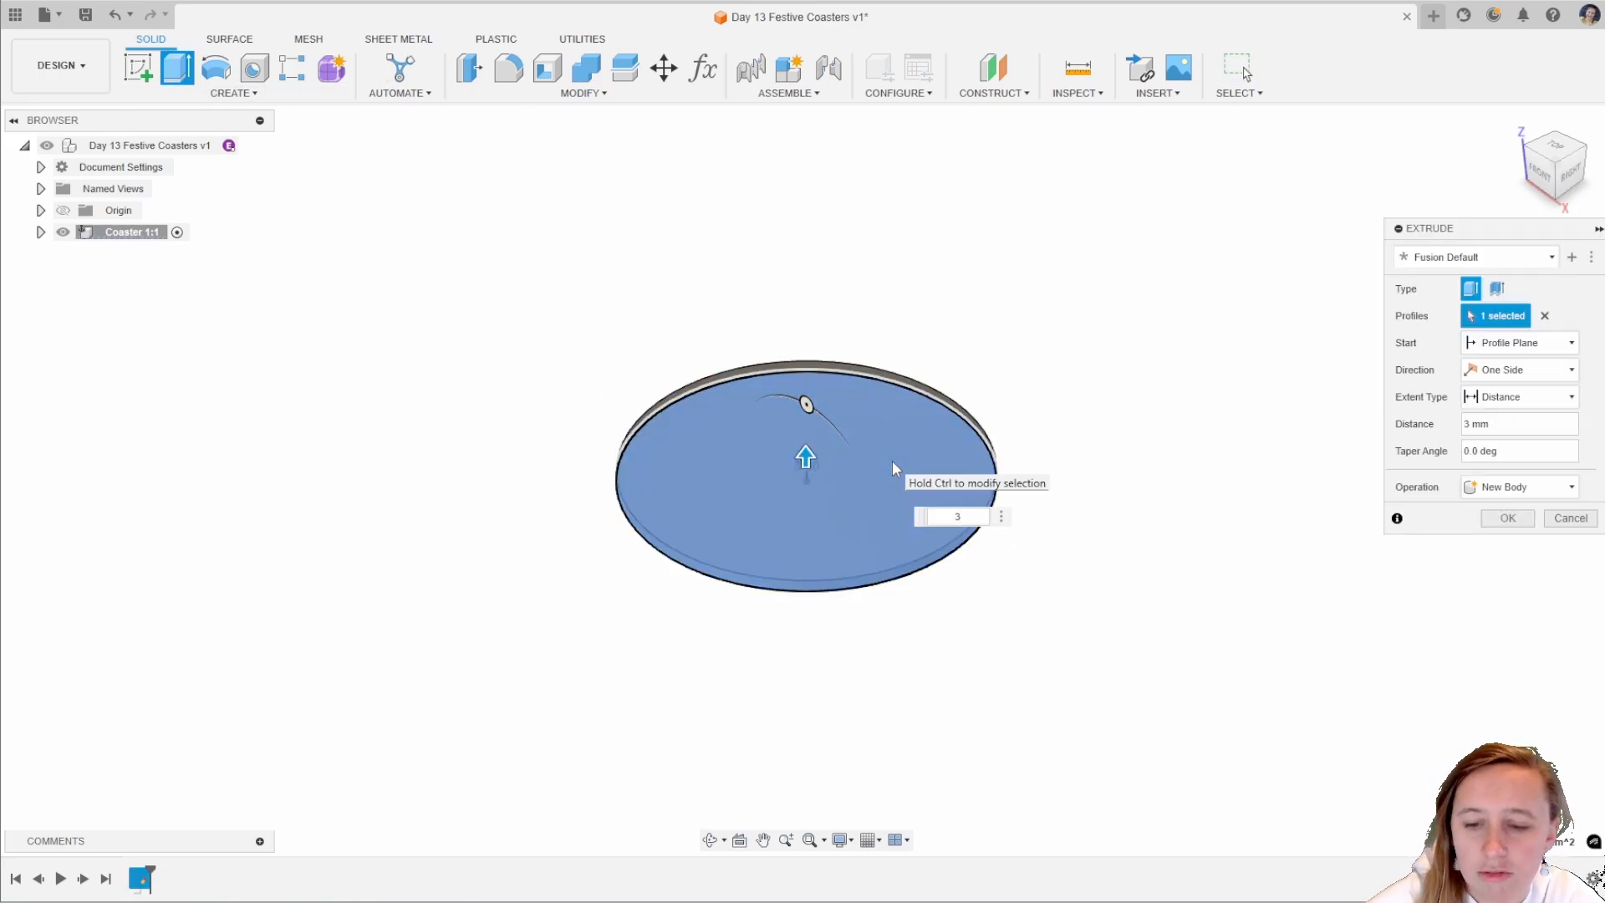
key(Return)
Start a sketch on the disc's top face and draw a concentric 70 mm diameter circle.
shift+middle_drag(1118, 351, 1041, 346)
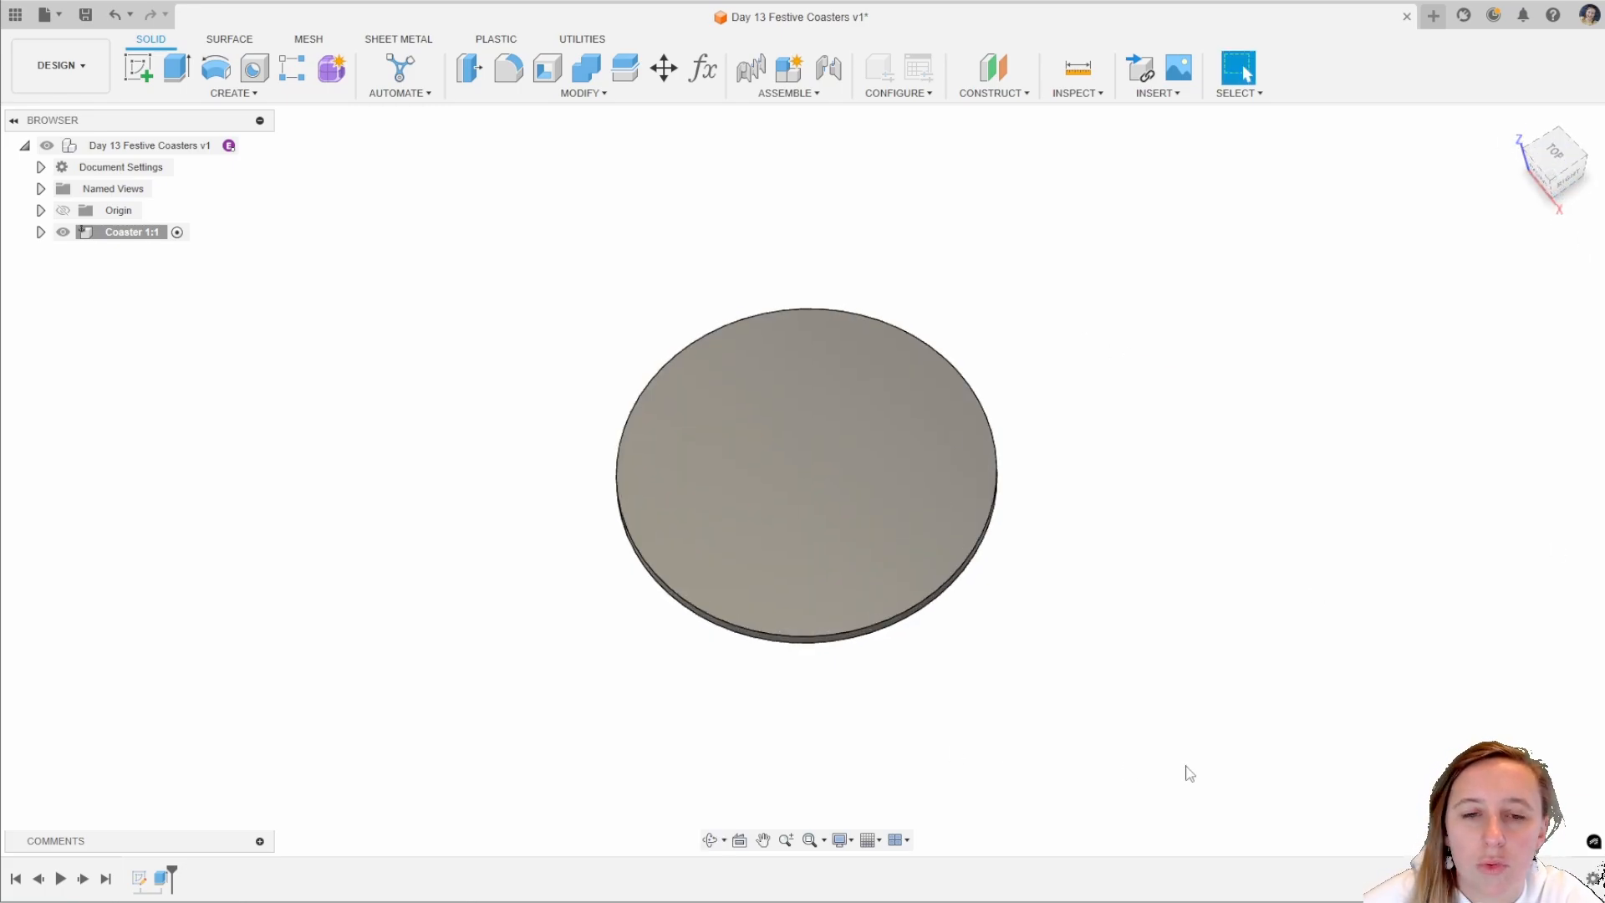
click(1555, 154)
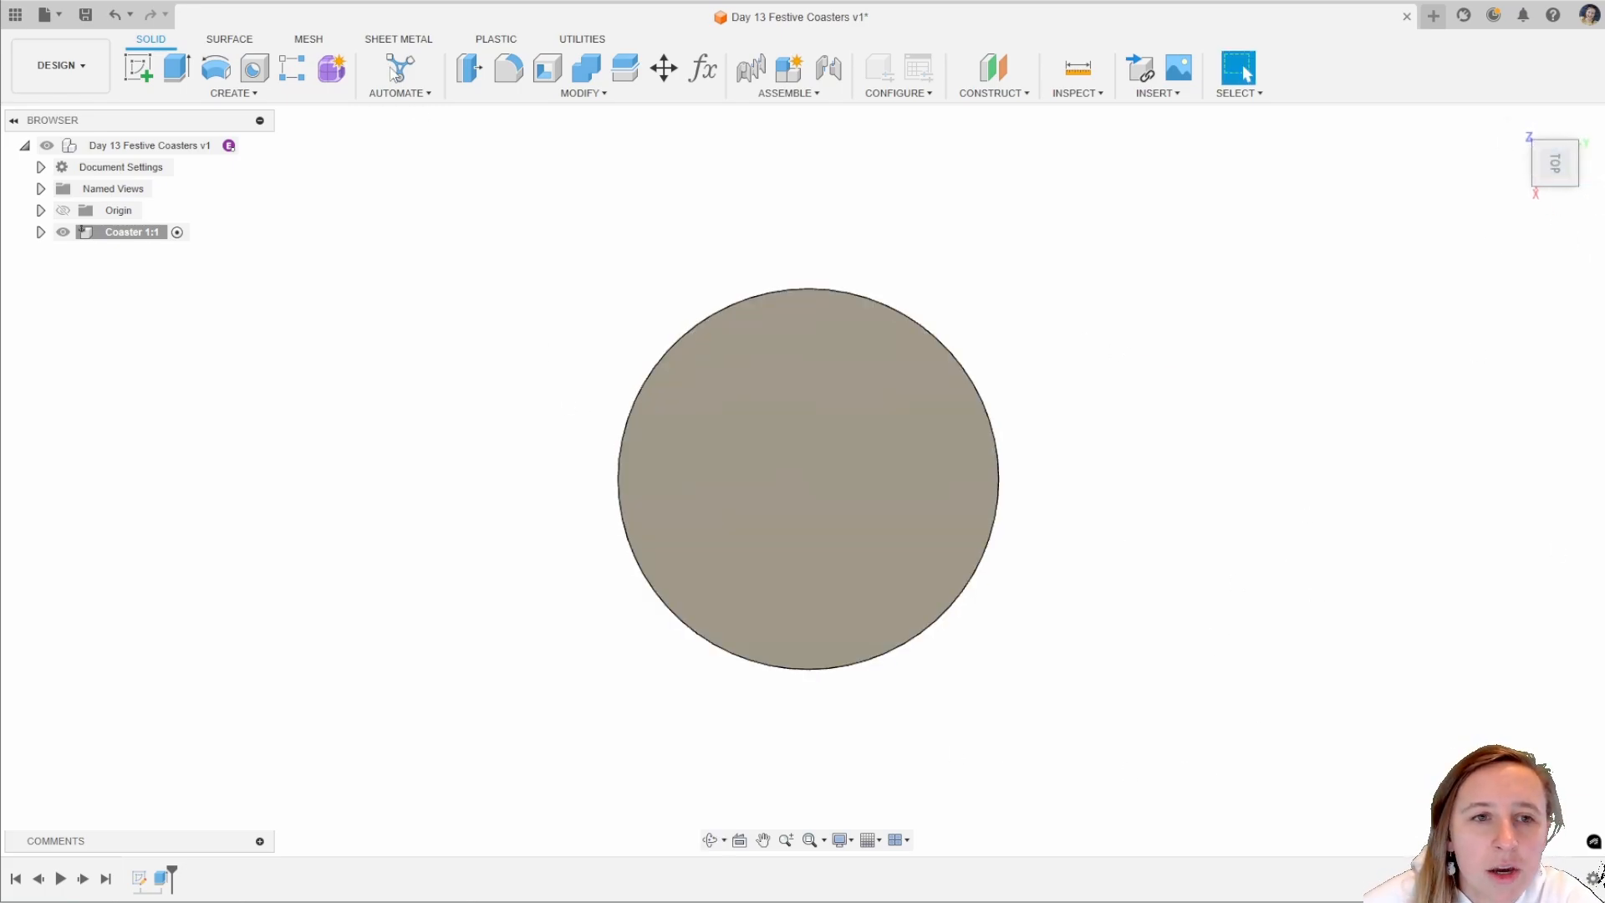
click(151, 73)
mouse_move(1132, 444)
shift+middle_down()
mouse_move(865, 644)
mouse_move(898, 474)
shift+middle_up()
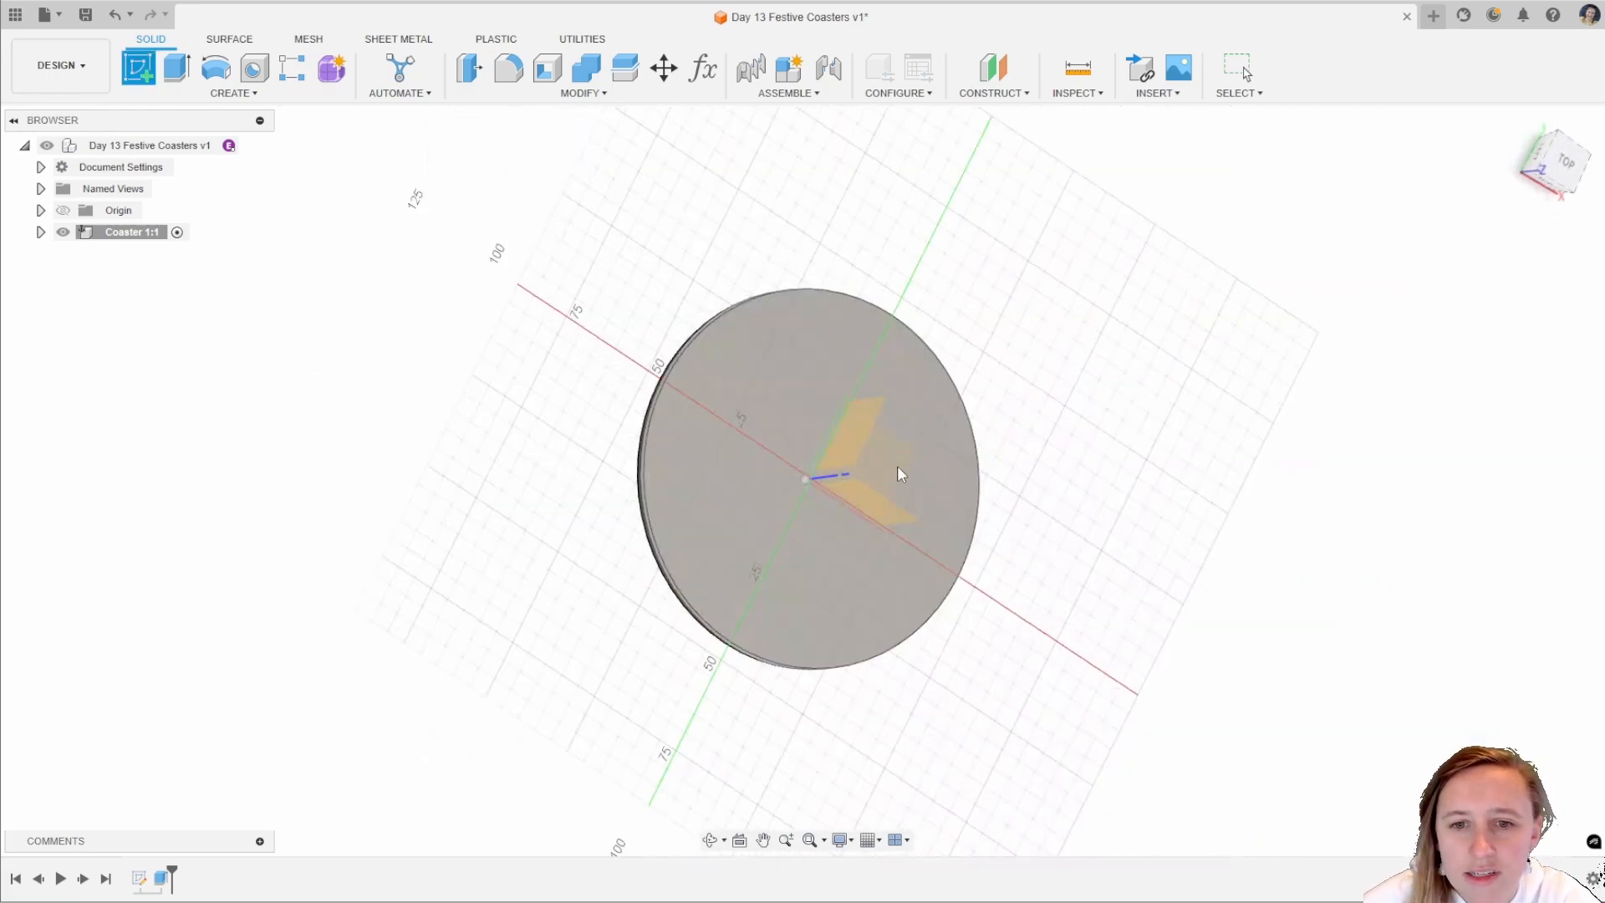
click(940, 419)
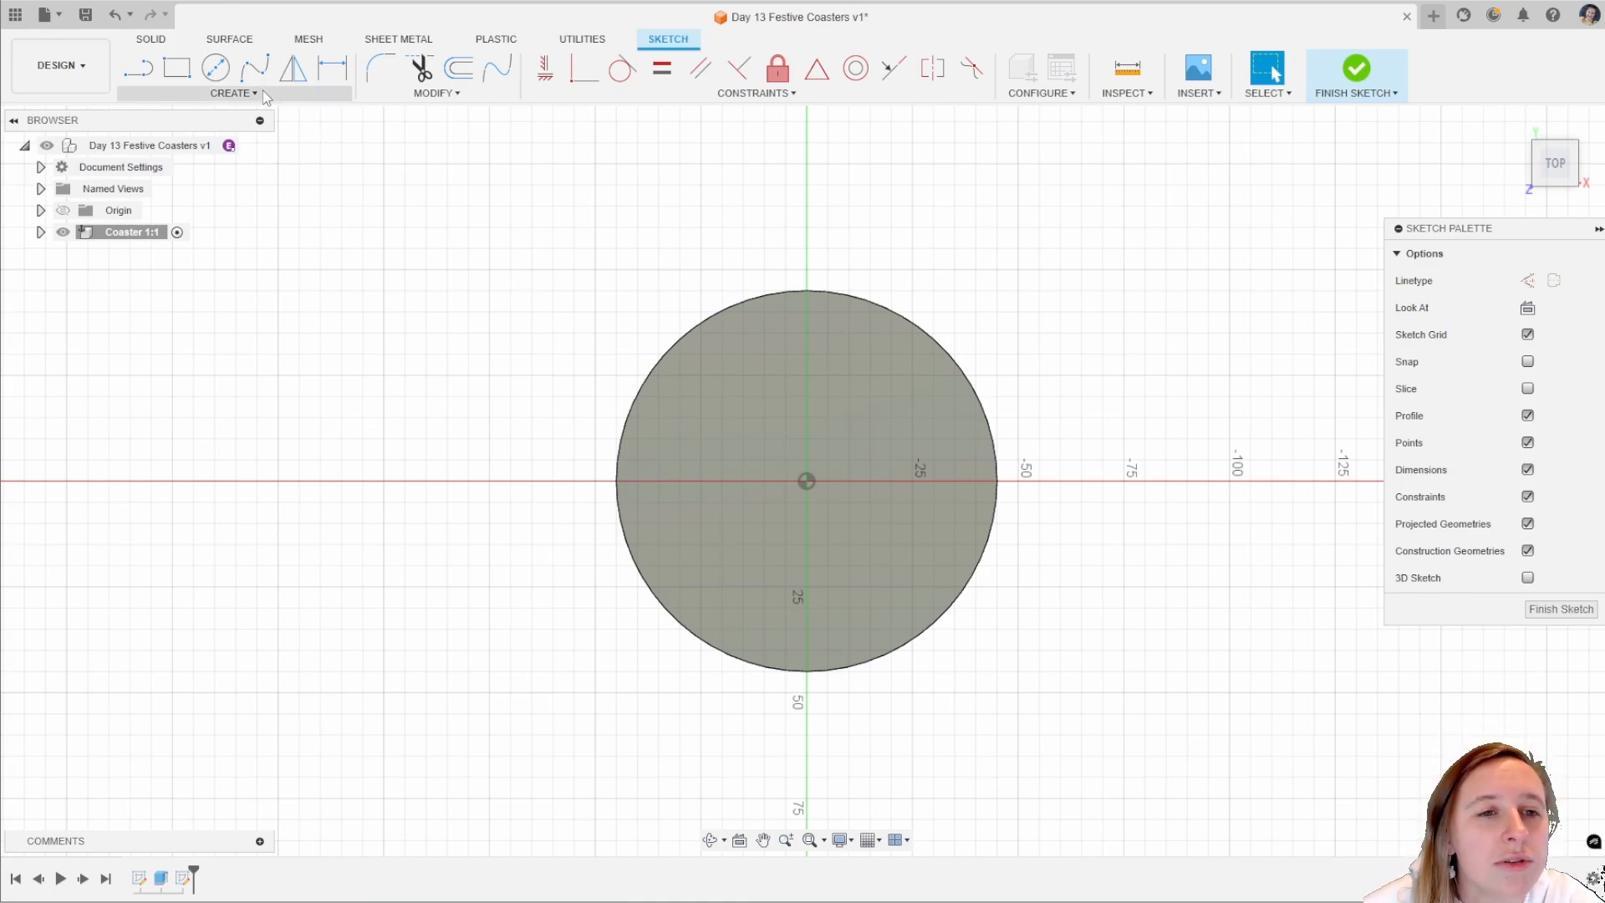
click(215, 67)
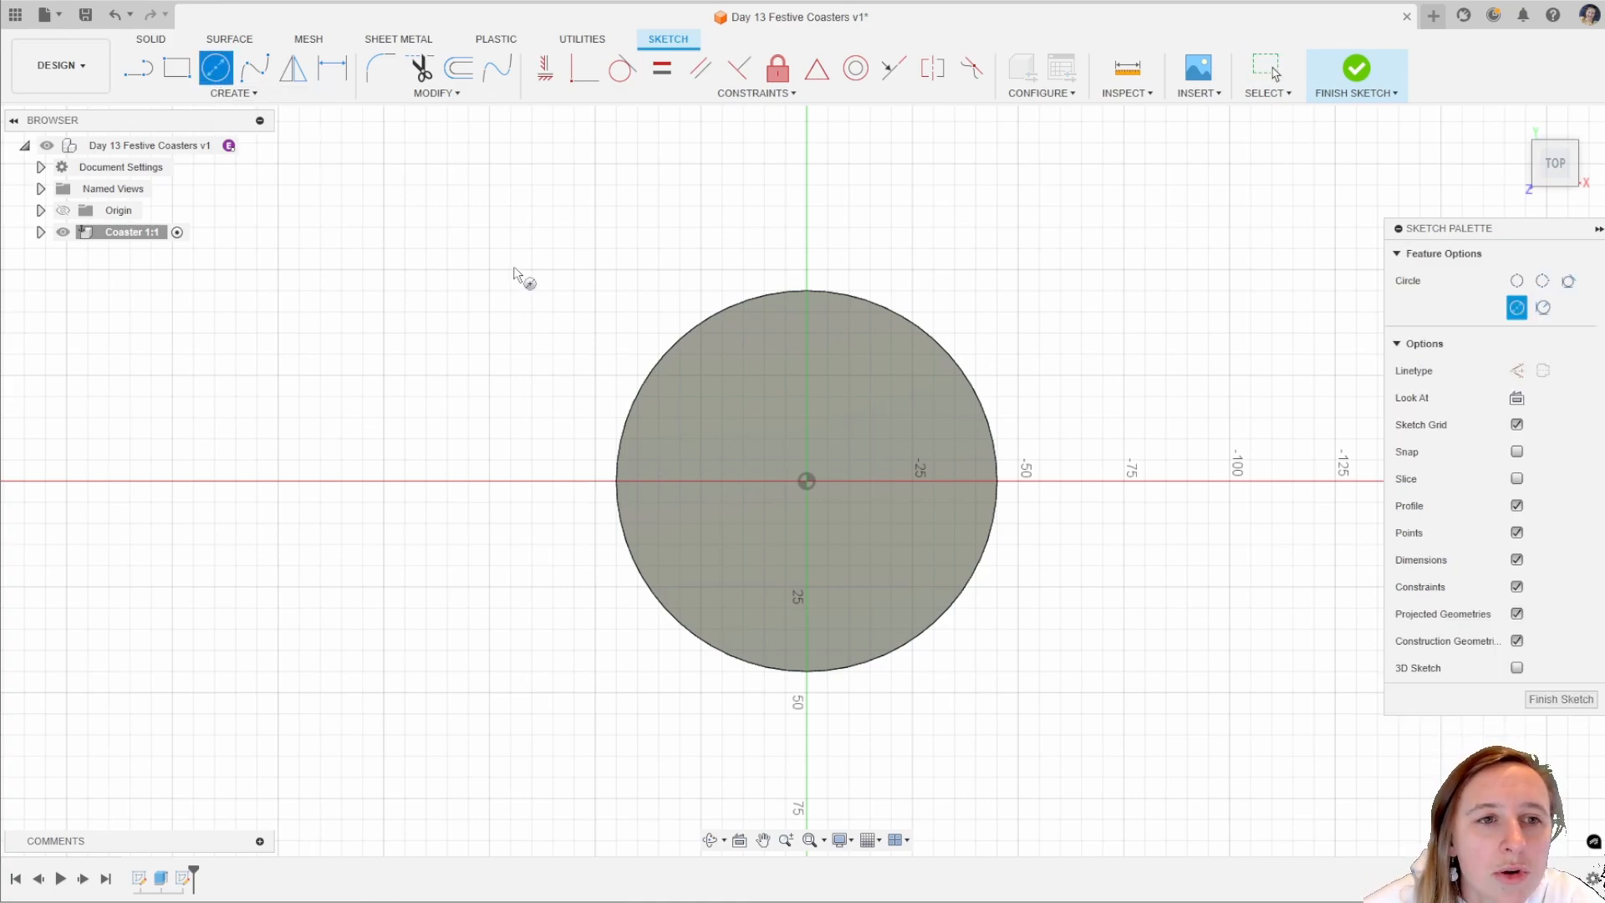
click(806, 479)
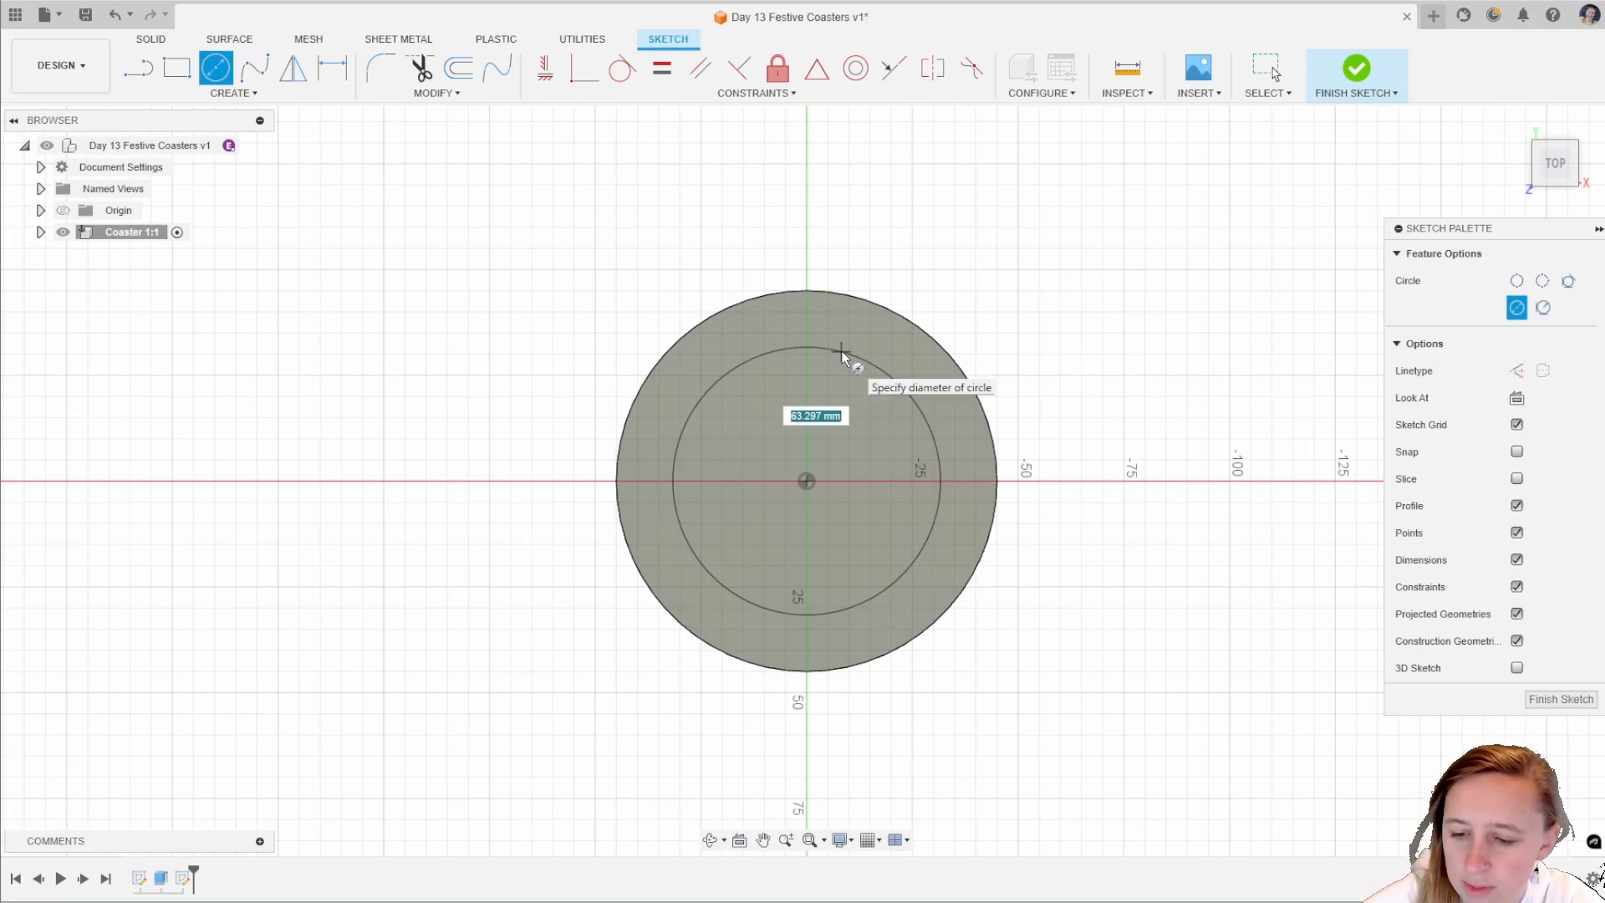
text(75)
key(Tab)
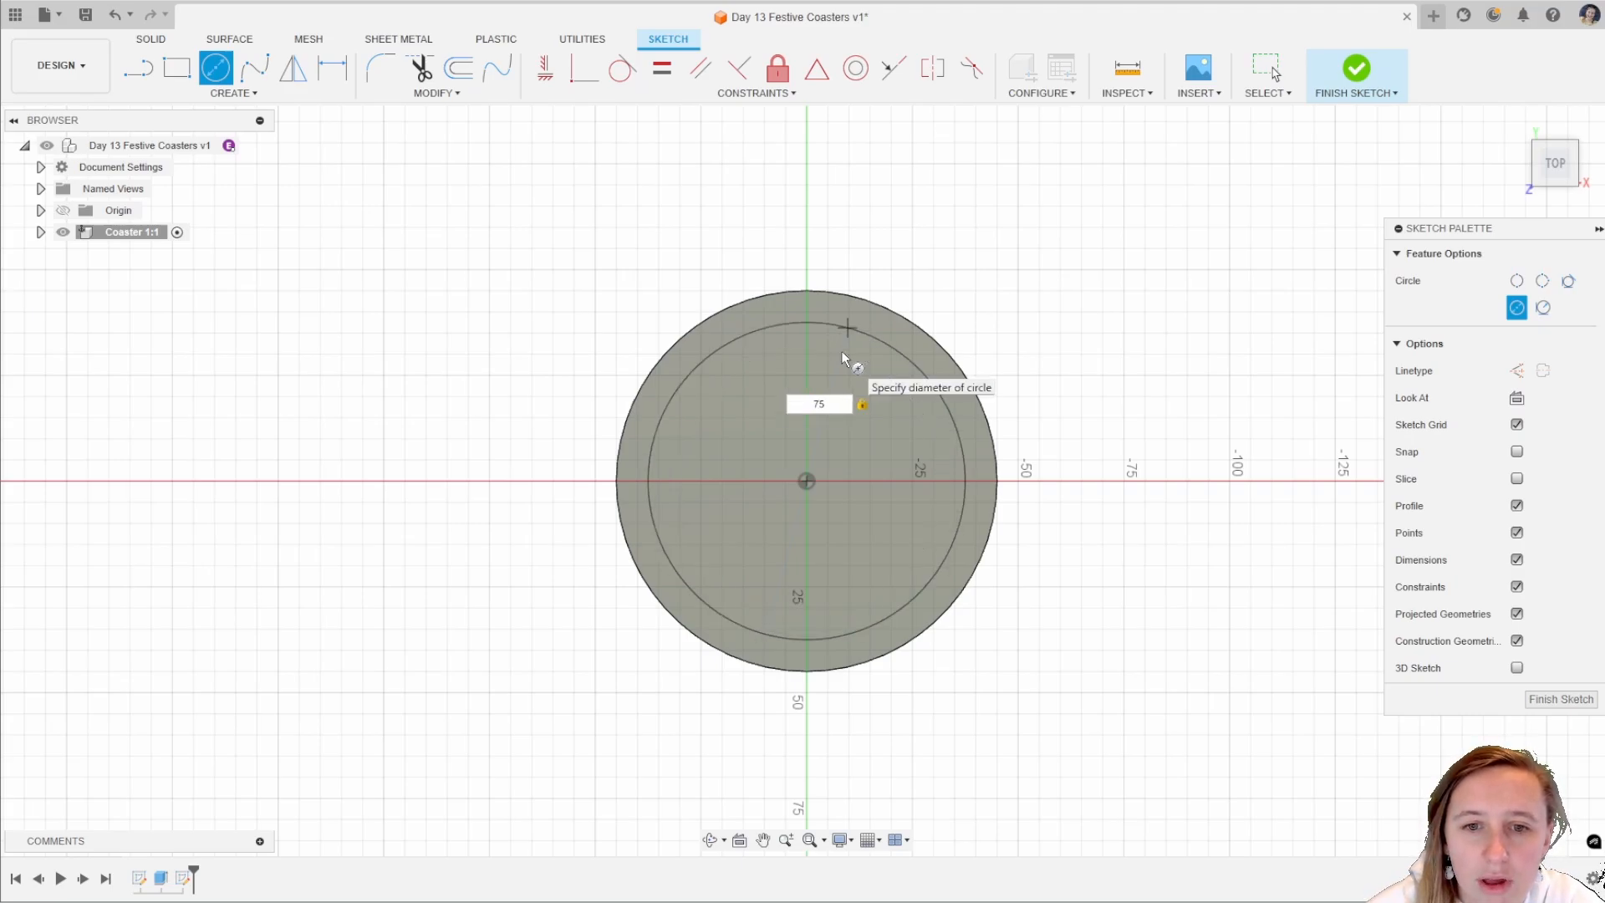
key(BackSpace)
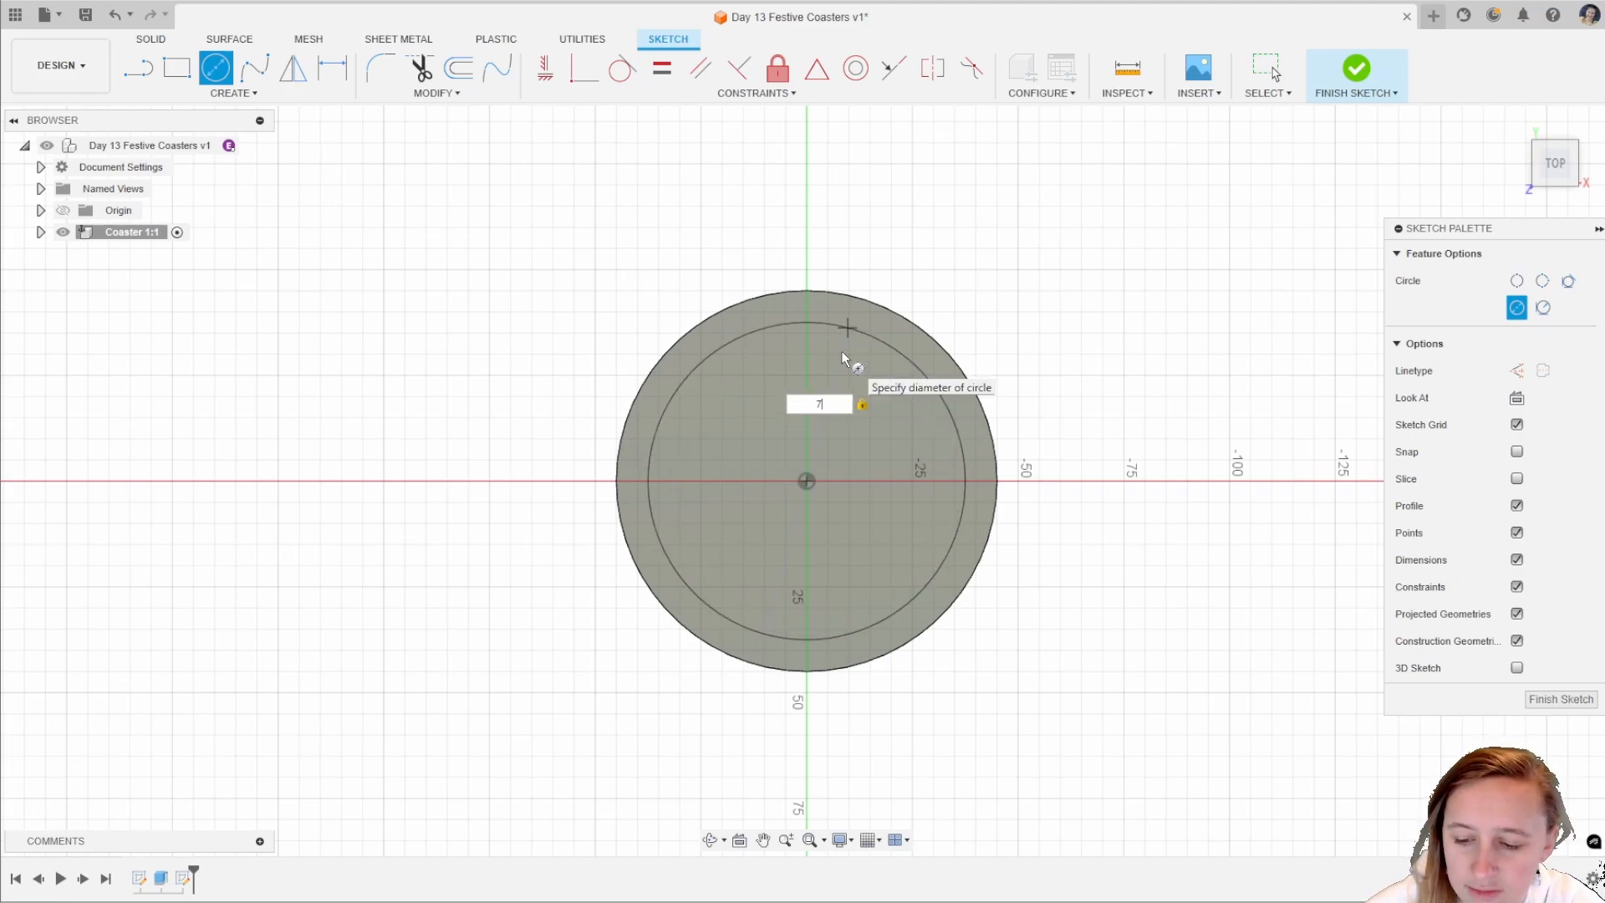
text(0)
key(Return)
key(Escape)
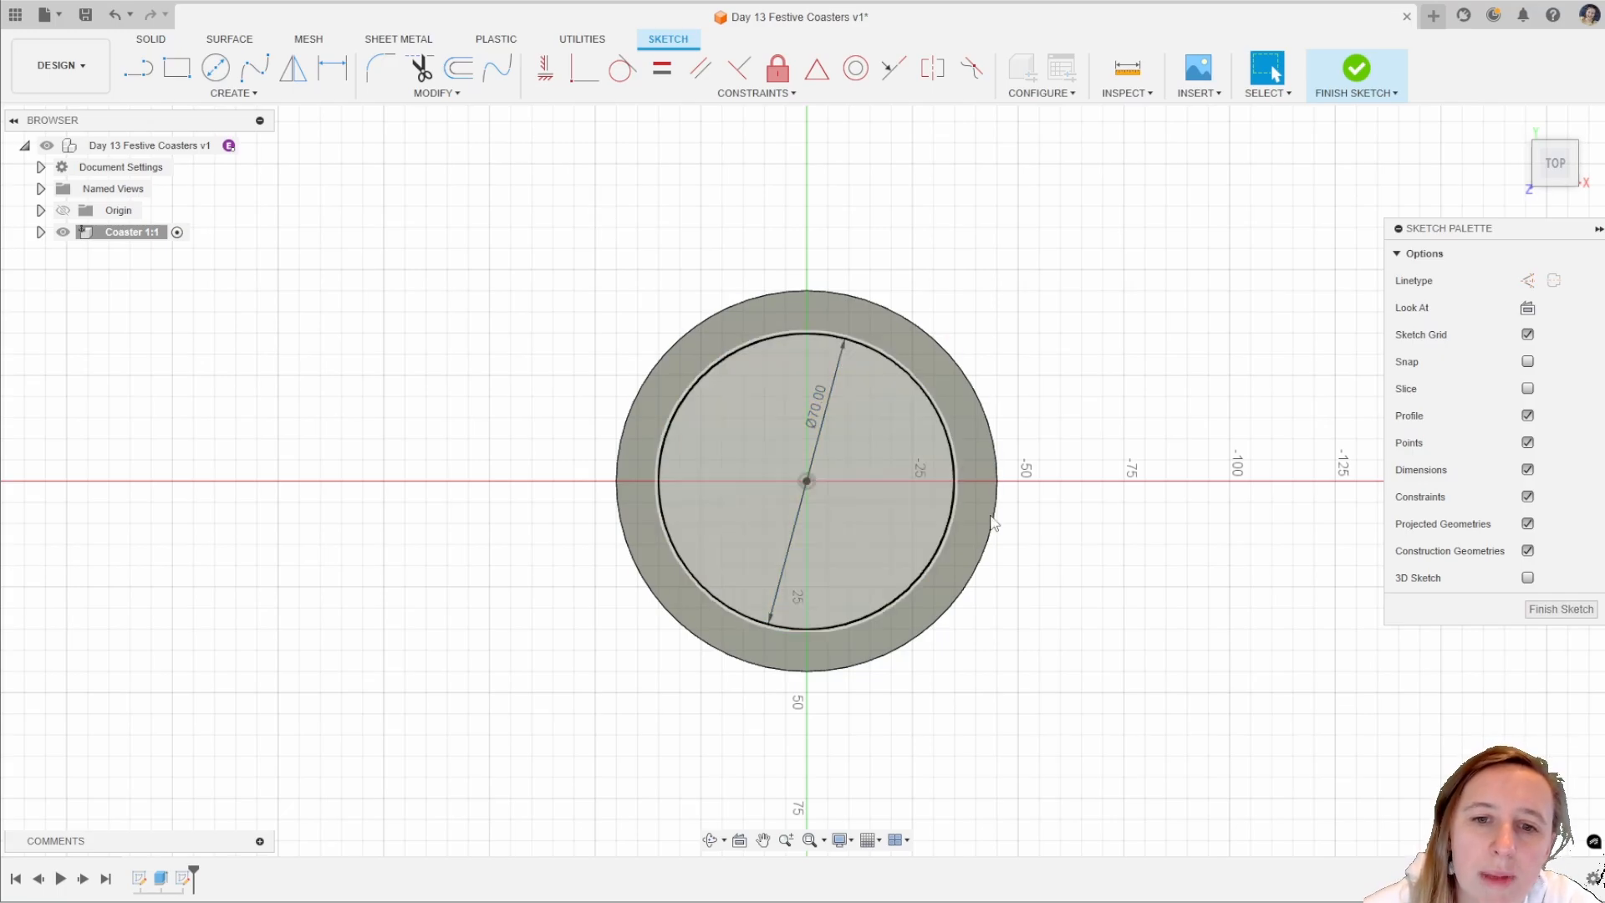
Draw two radial lines from the centre to the 70 mm circle, forming a narrow wedge beside the horizontal axis.
scroll(815, 532, up, 3)
scroll(1016, 495, down, 2)
scroll(744, 478, up, 3)
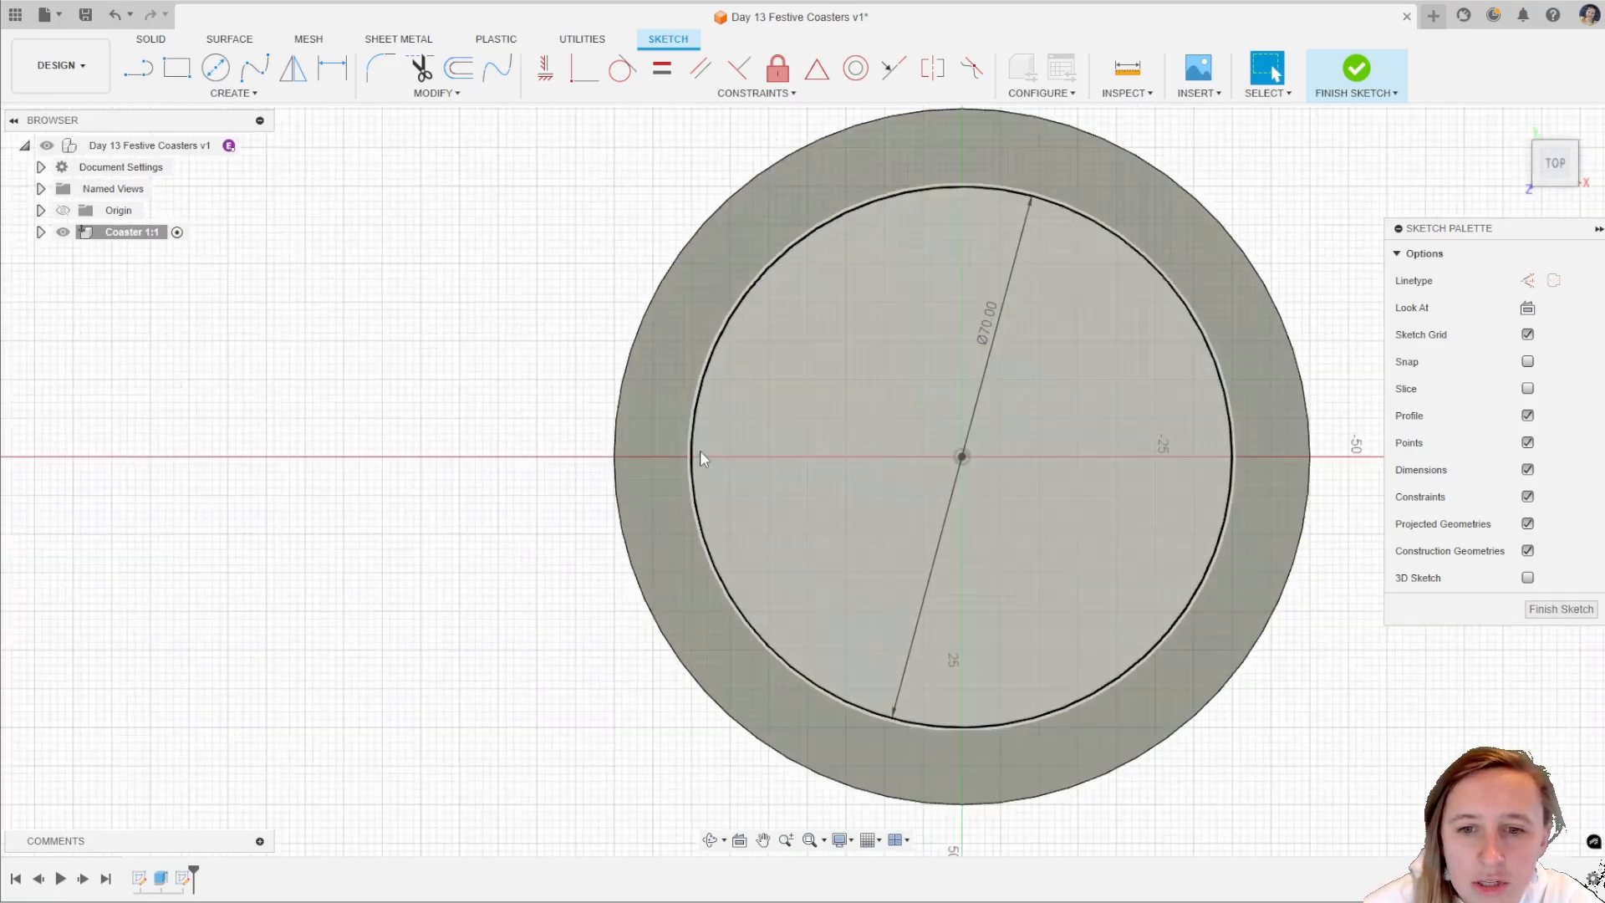
key(l)
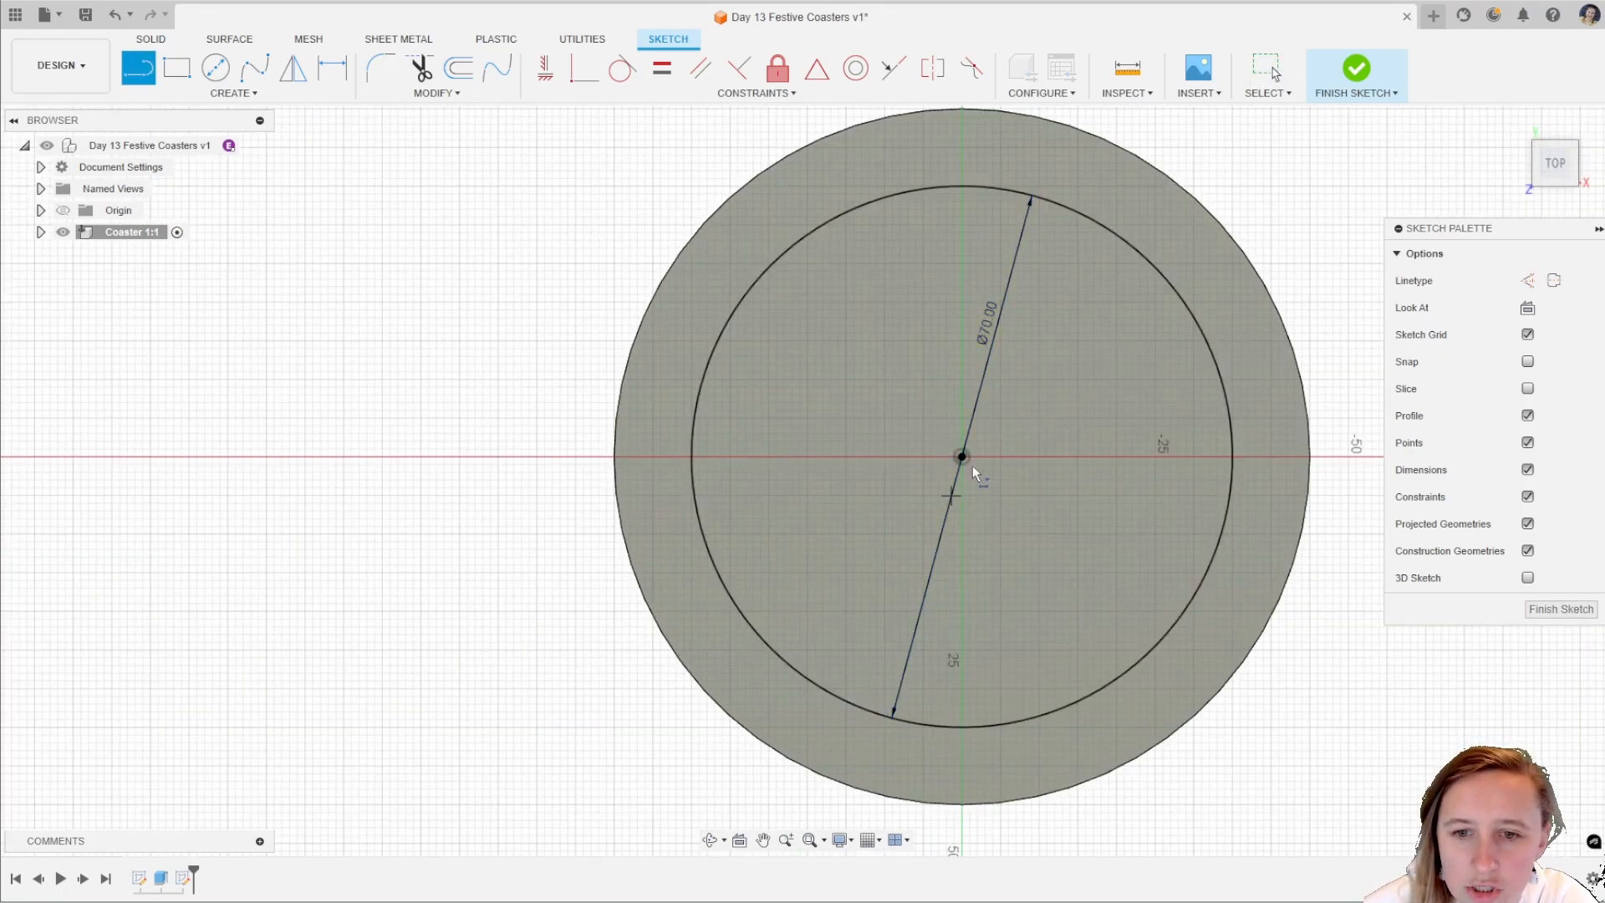
click(961, 456)
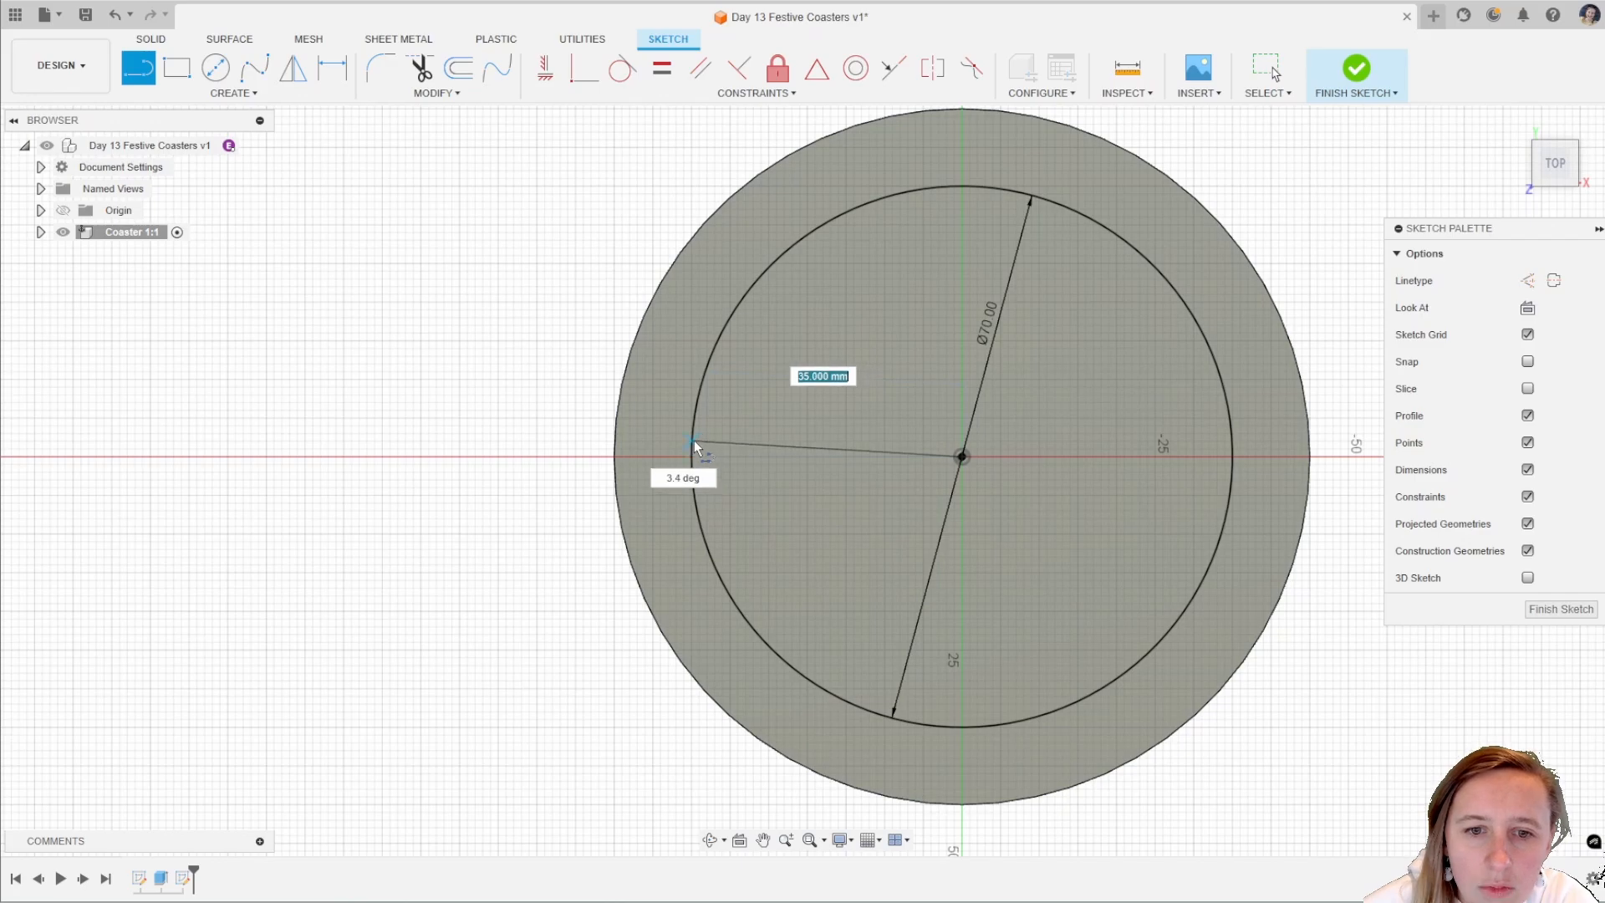
click(694, 440)
click(961, 456)
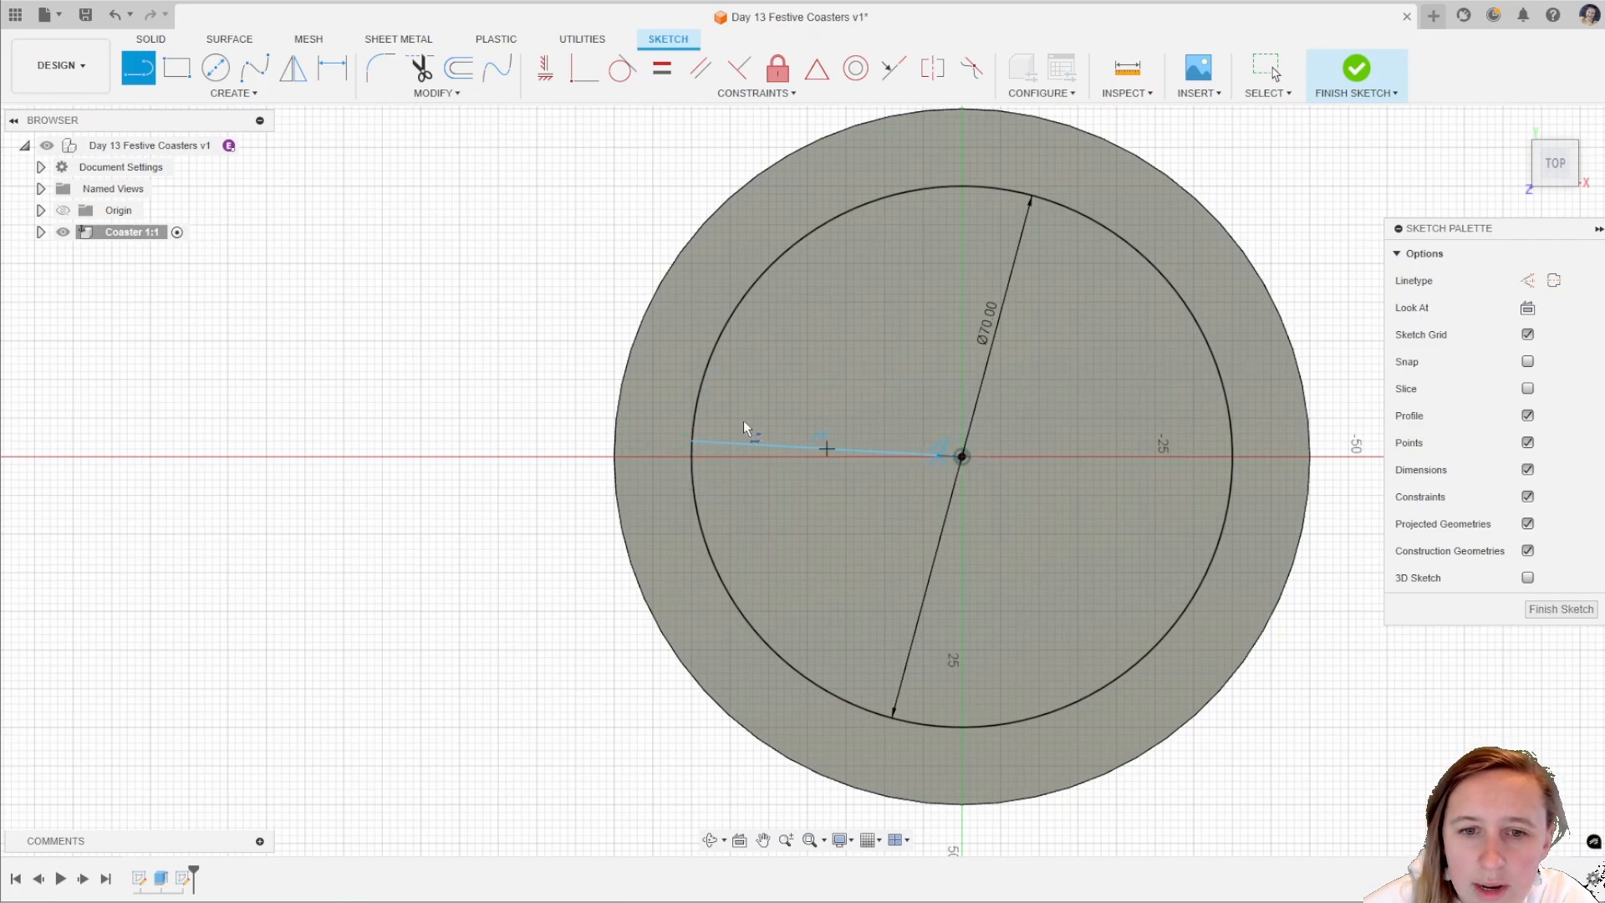
click(696, 409)
Trim the short arc of the 70 mm circle between the two radial lines.
scroll(684, 449, up, 3)
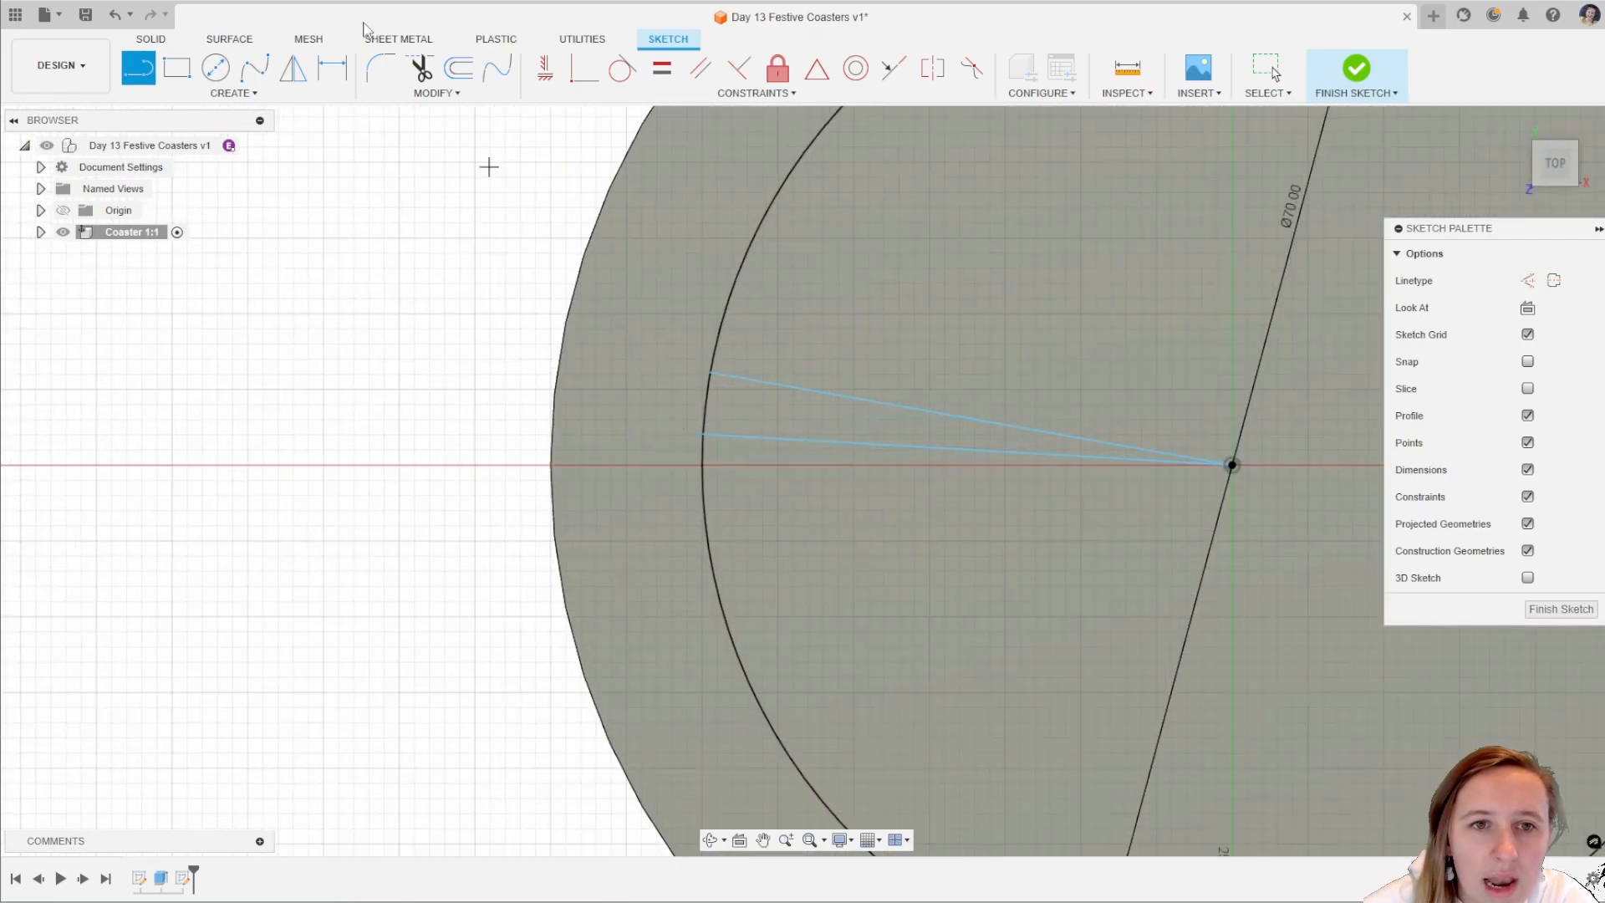
click(422, 70)
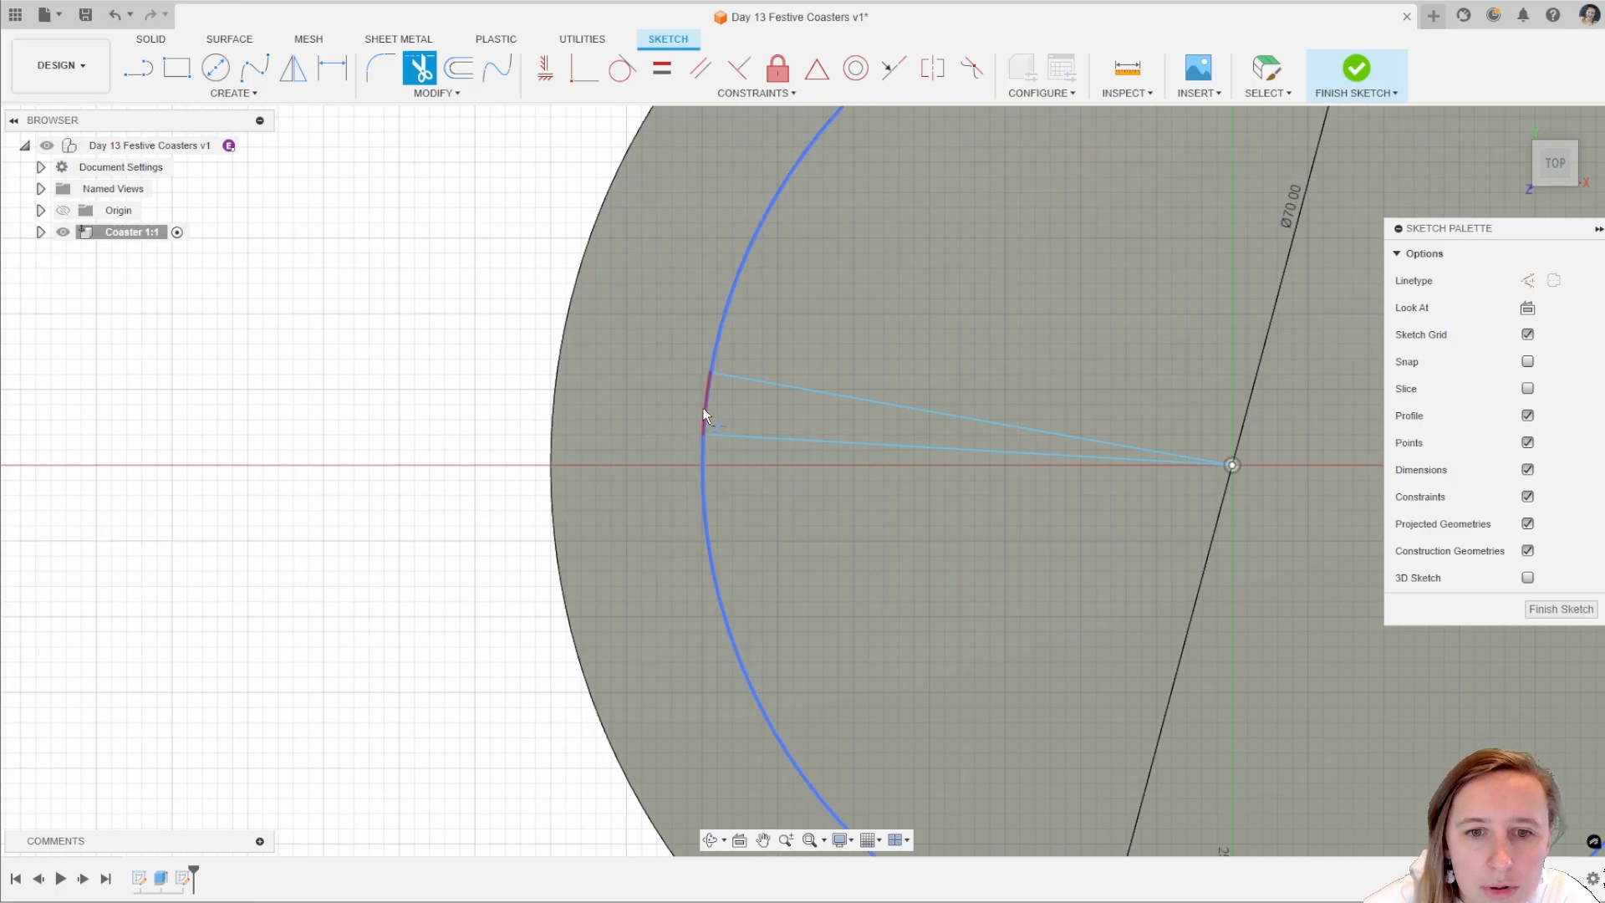
click(702, 408)
scroll(435, 351, down, 3)
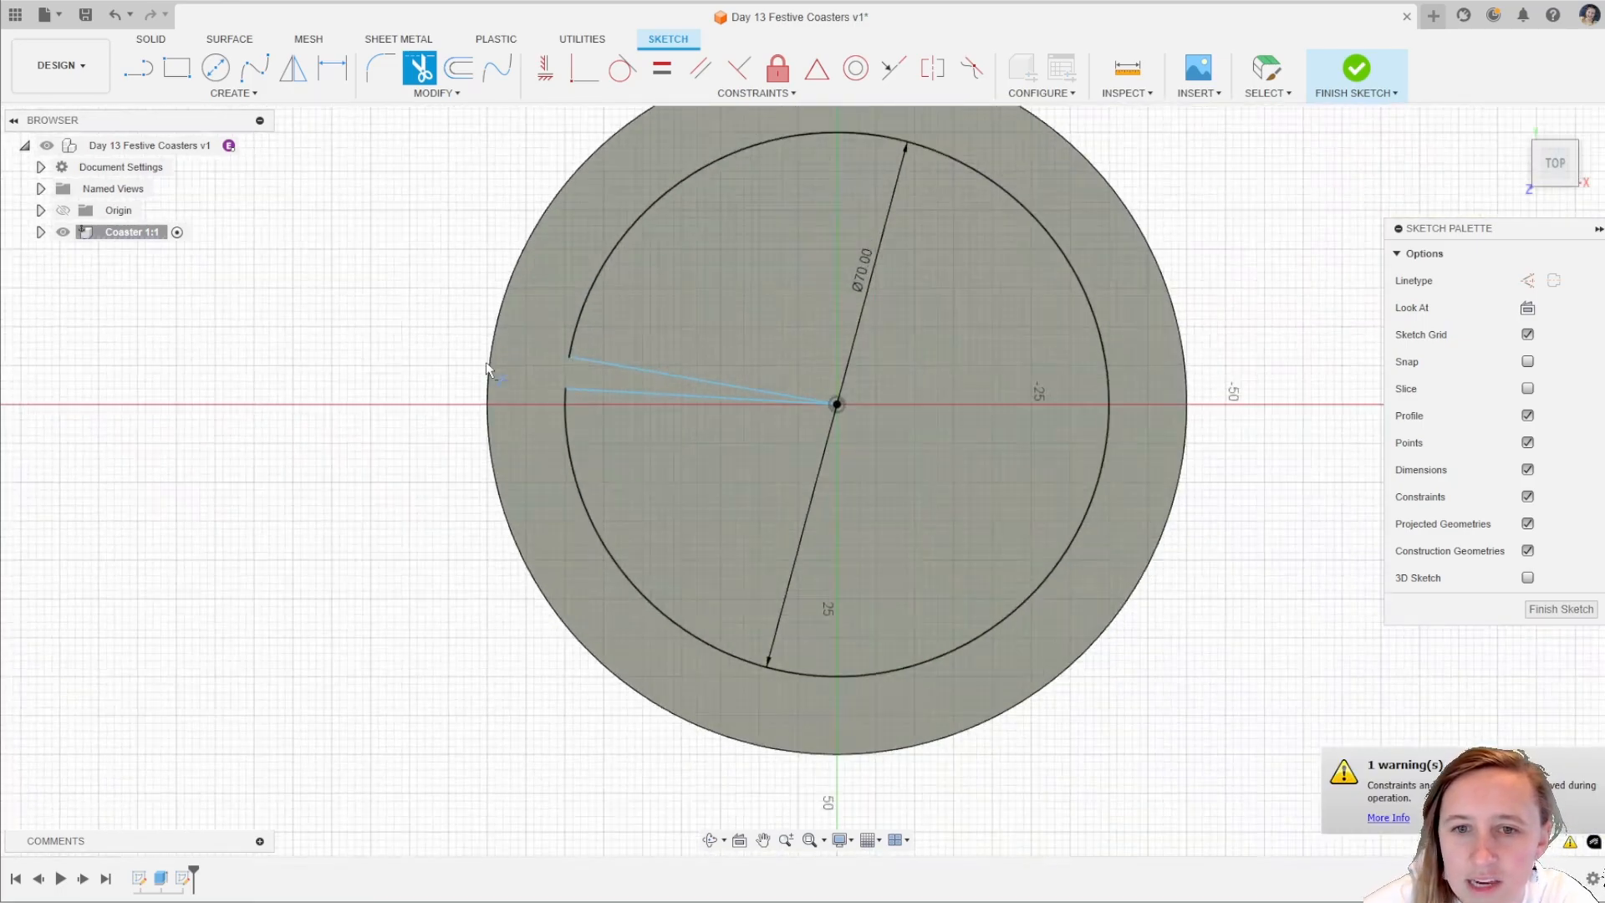
key(Escape)
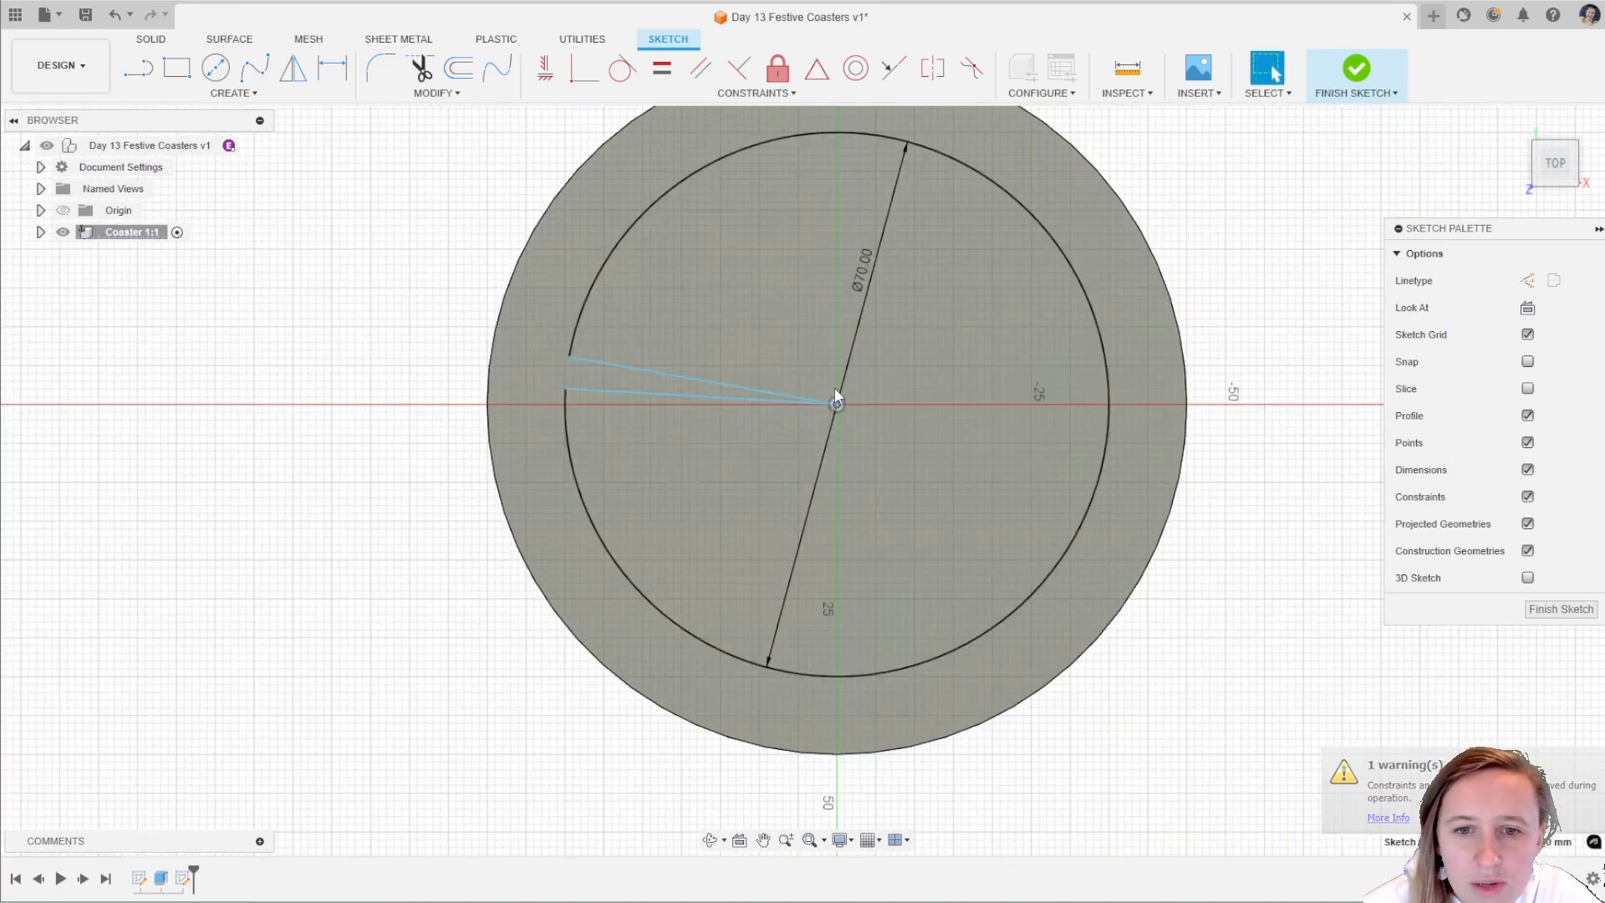
click(711, 382)
drag(539, 375, 538, 313)
mouse_move(980, 474)
right_down()
mouse_move(990, 494)
mouse_move(1331, 228)
right_up()
key(Escape)
scroll(1224, 443, down, 4)
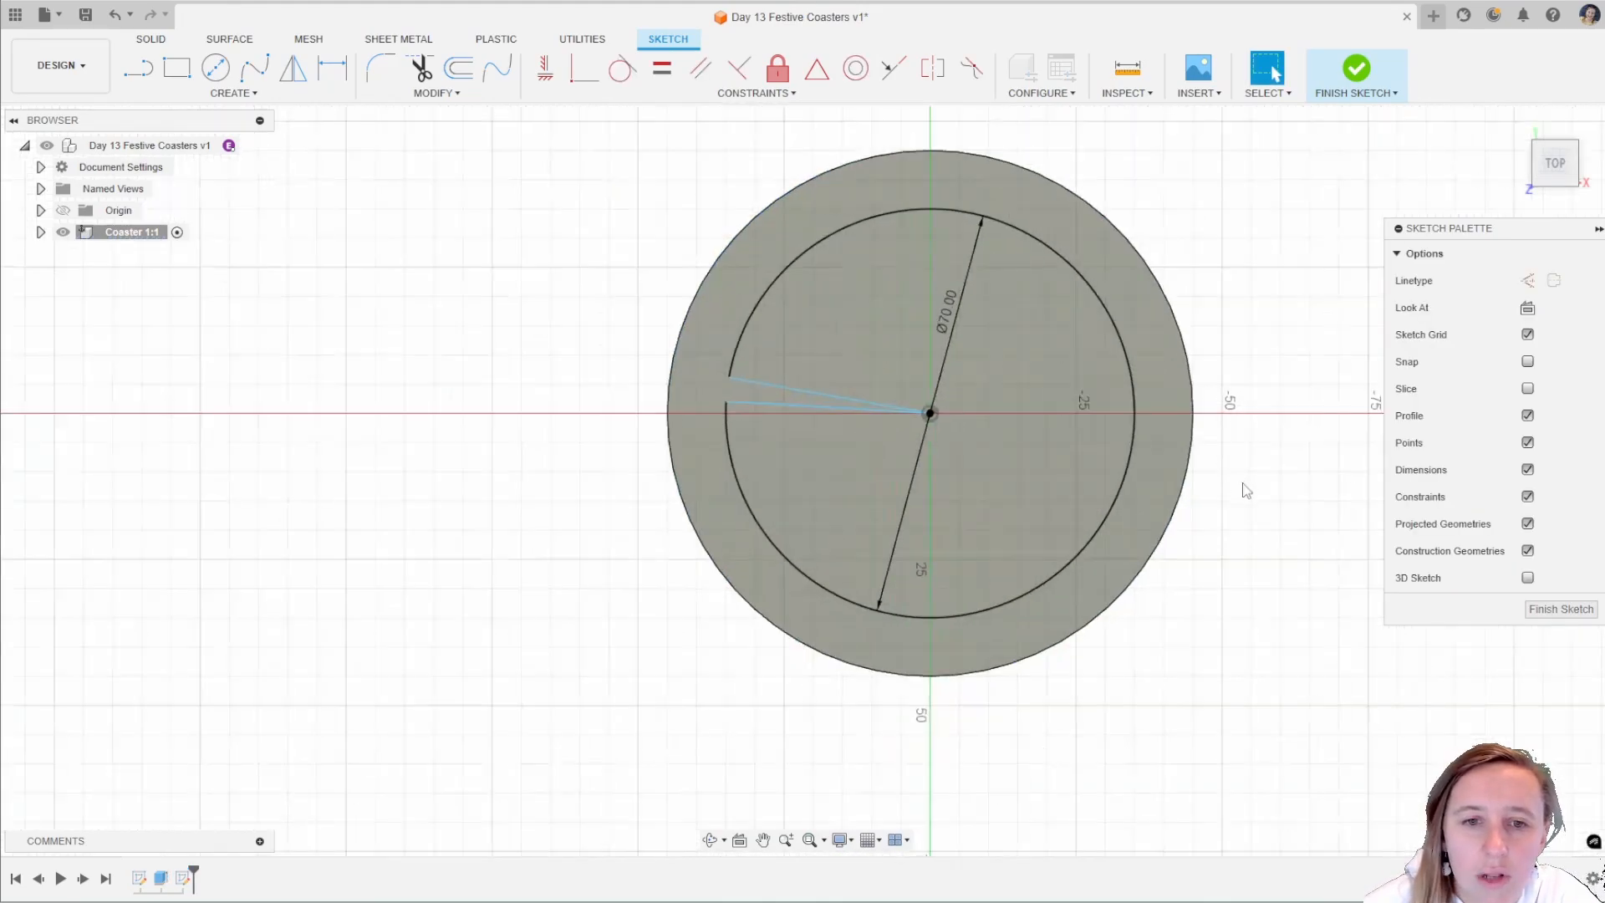
Start a text along the trimmed 70 mm circle as its path and use the Stencil font.
scroll(1078, 299, up, 5)
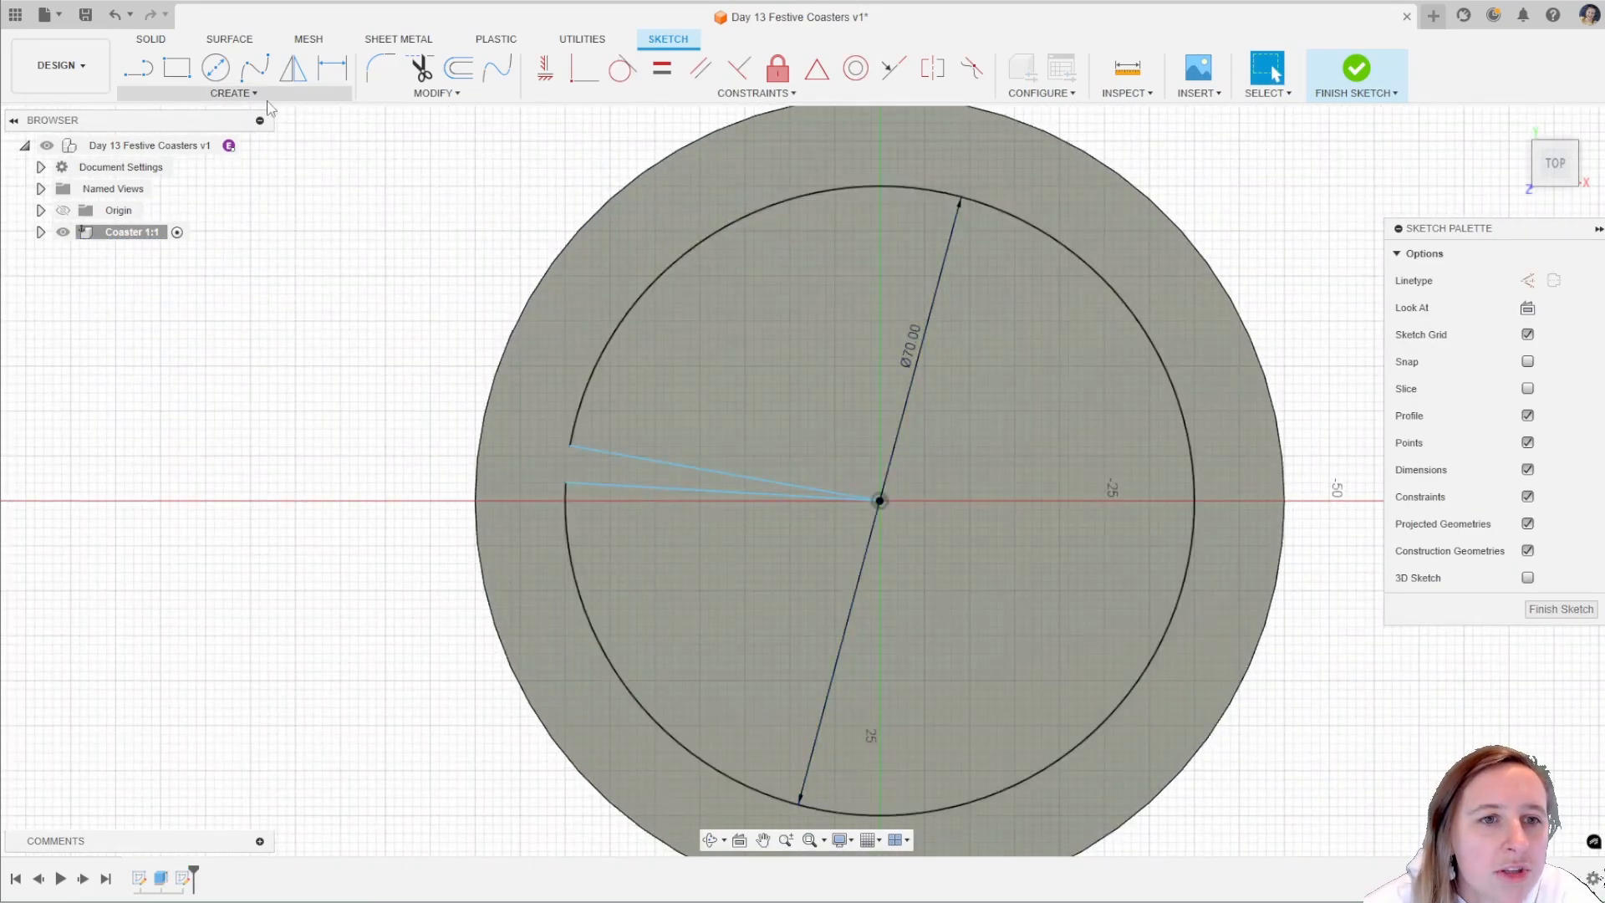
click(269, 96)
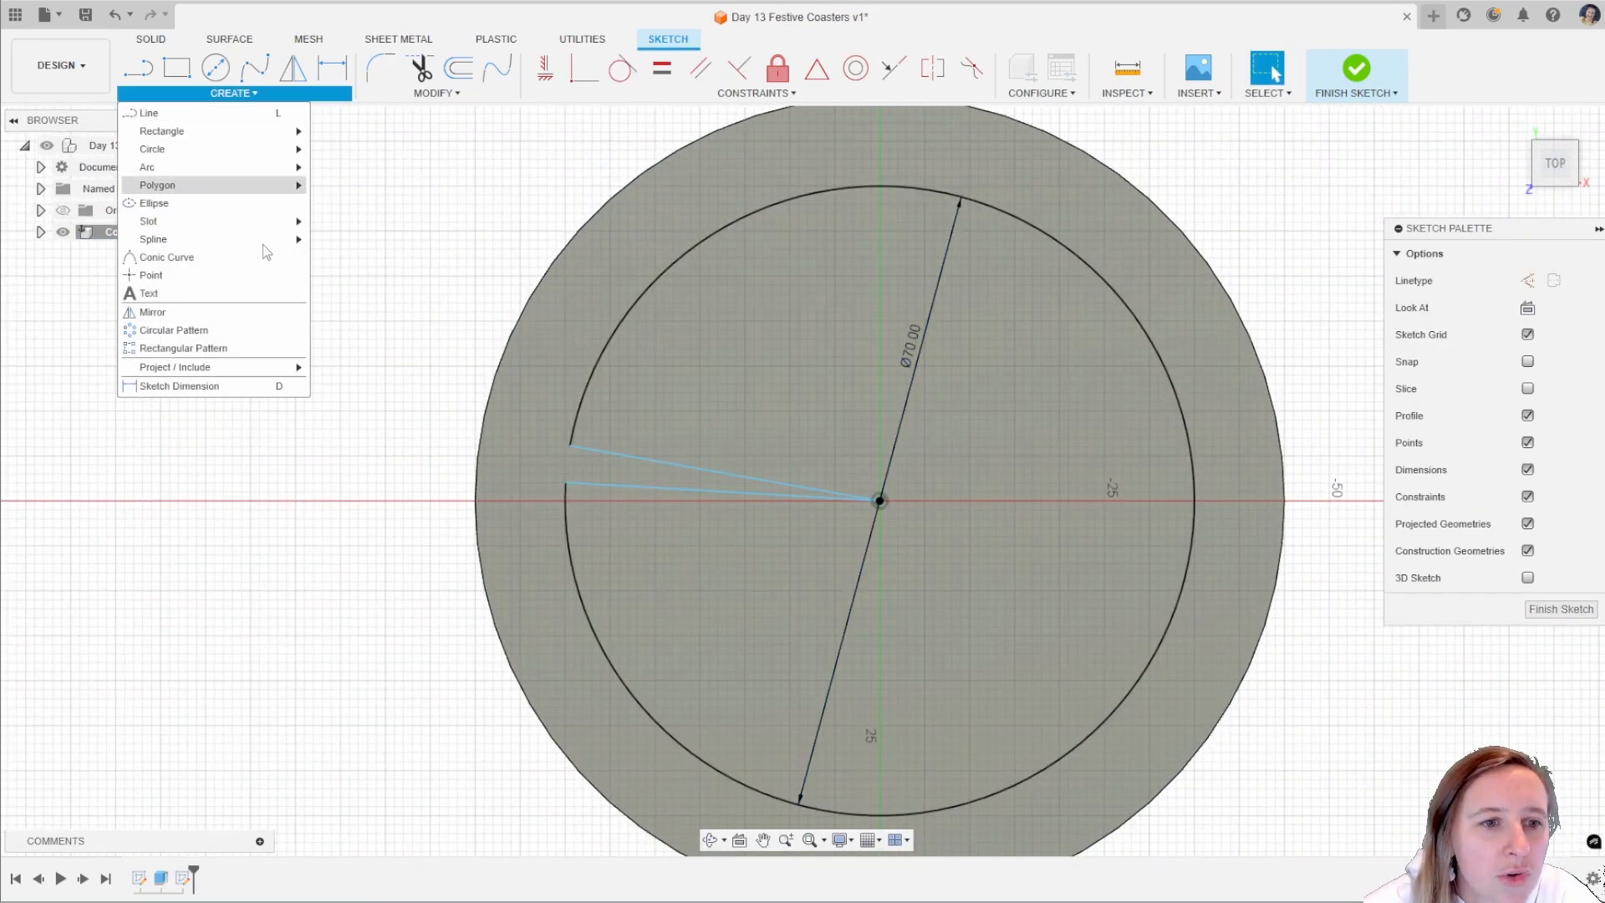
click(216, 298)
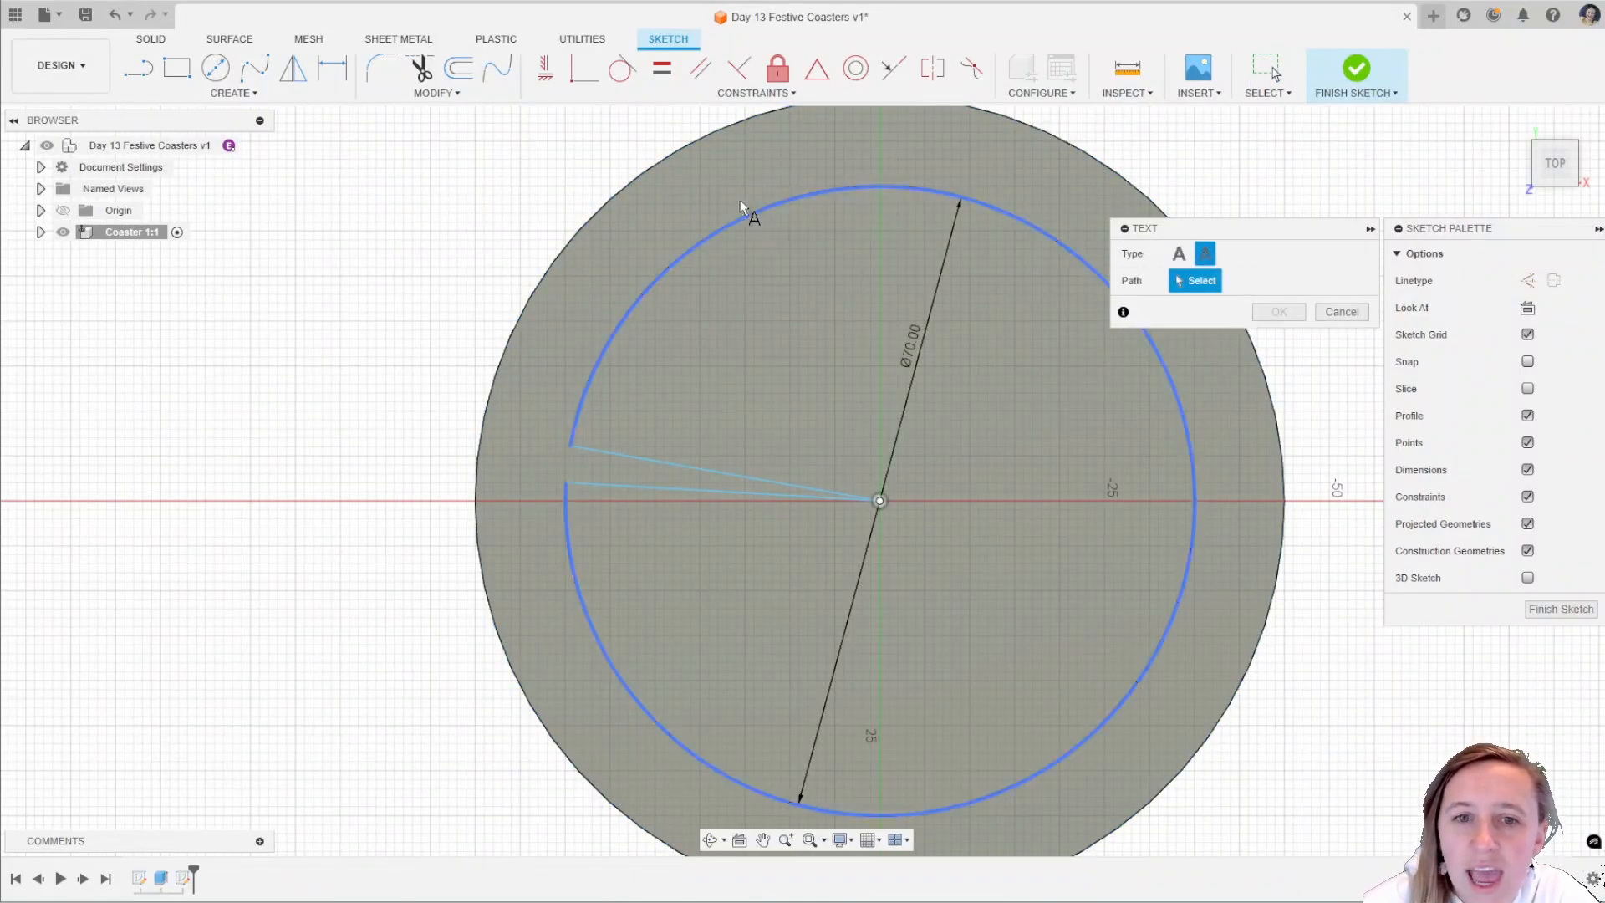
click(724, 224)
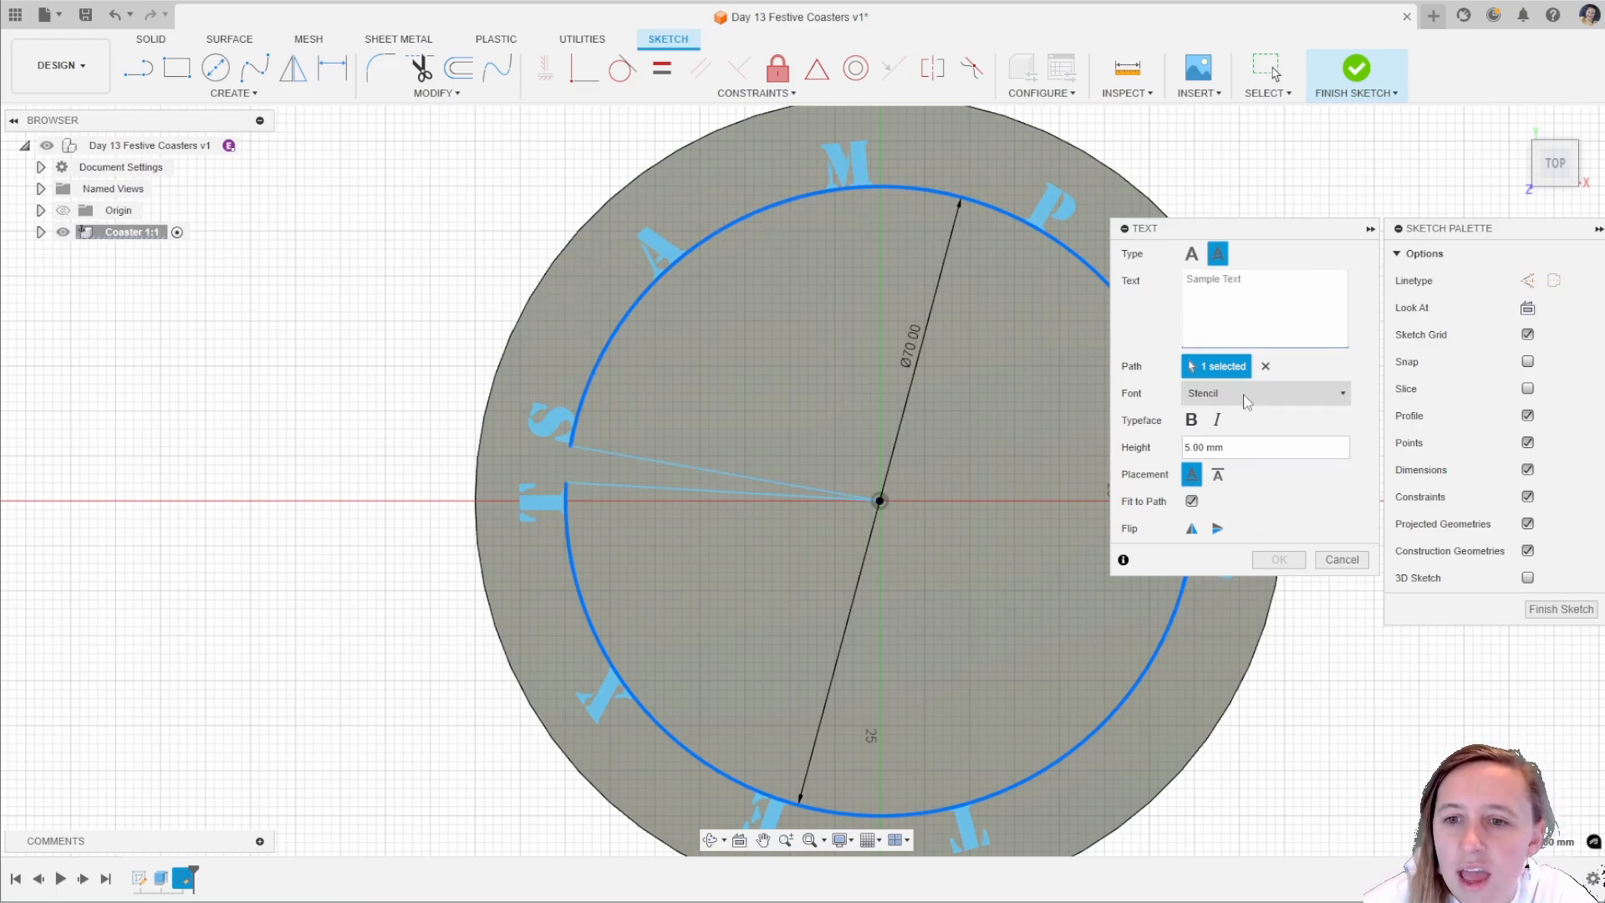
click(1292, 393)
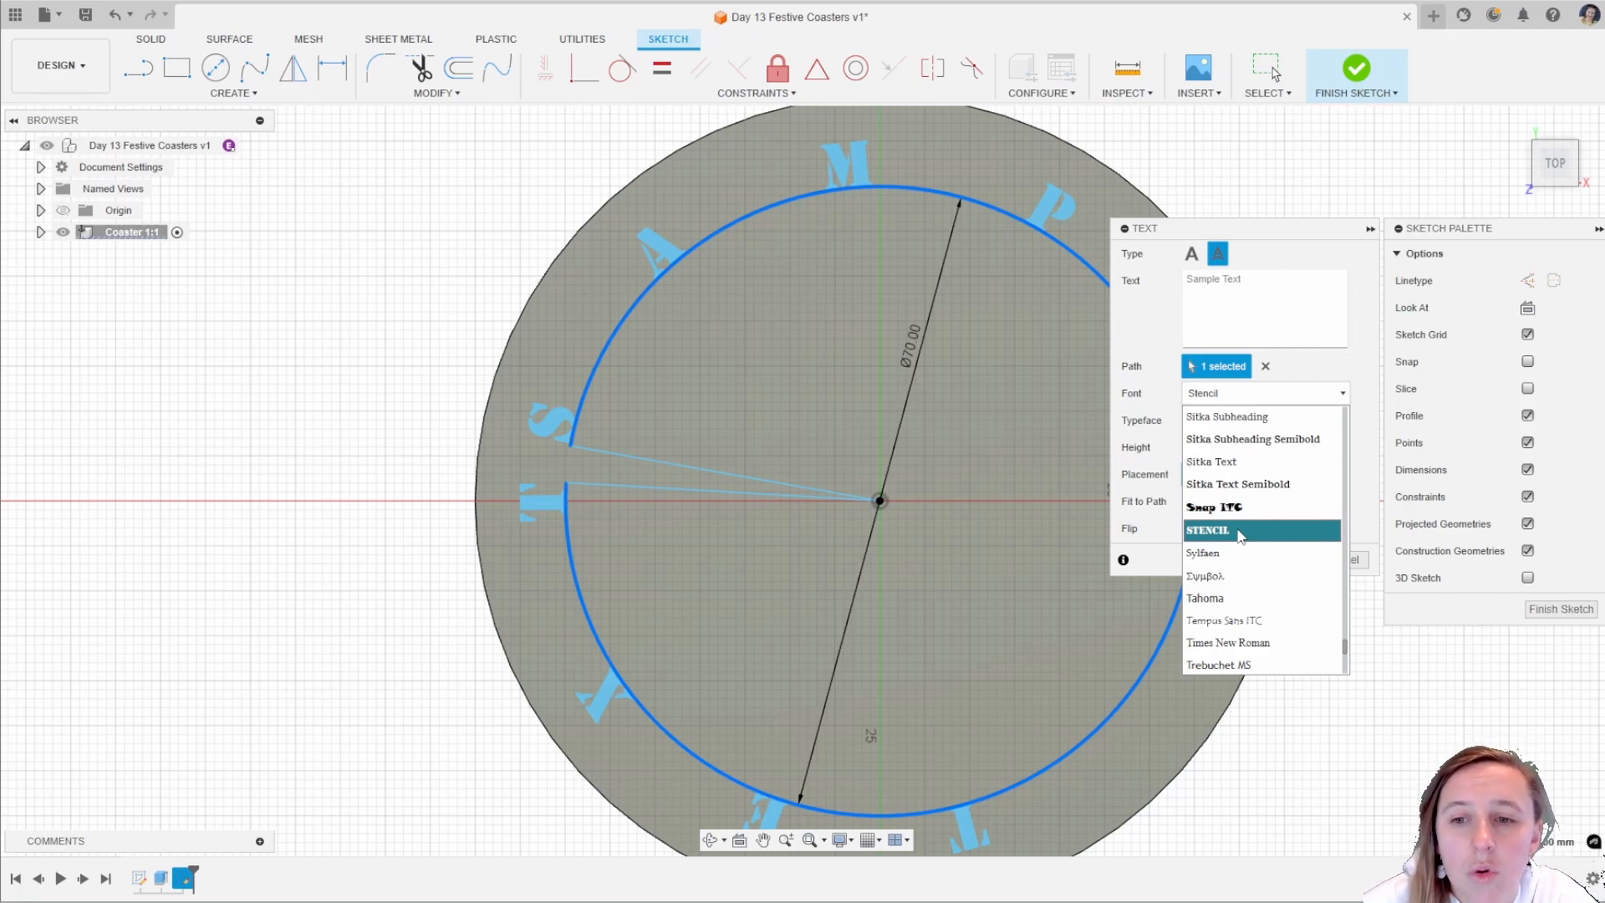
click(1240, 532)
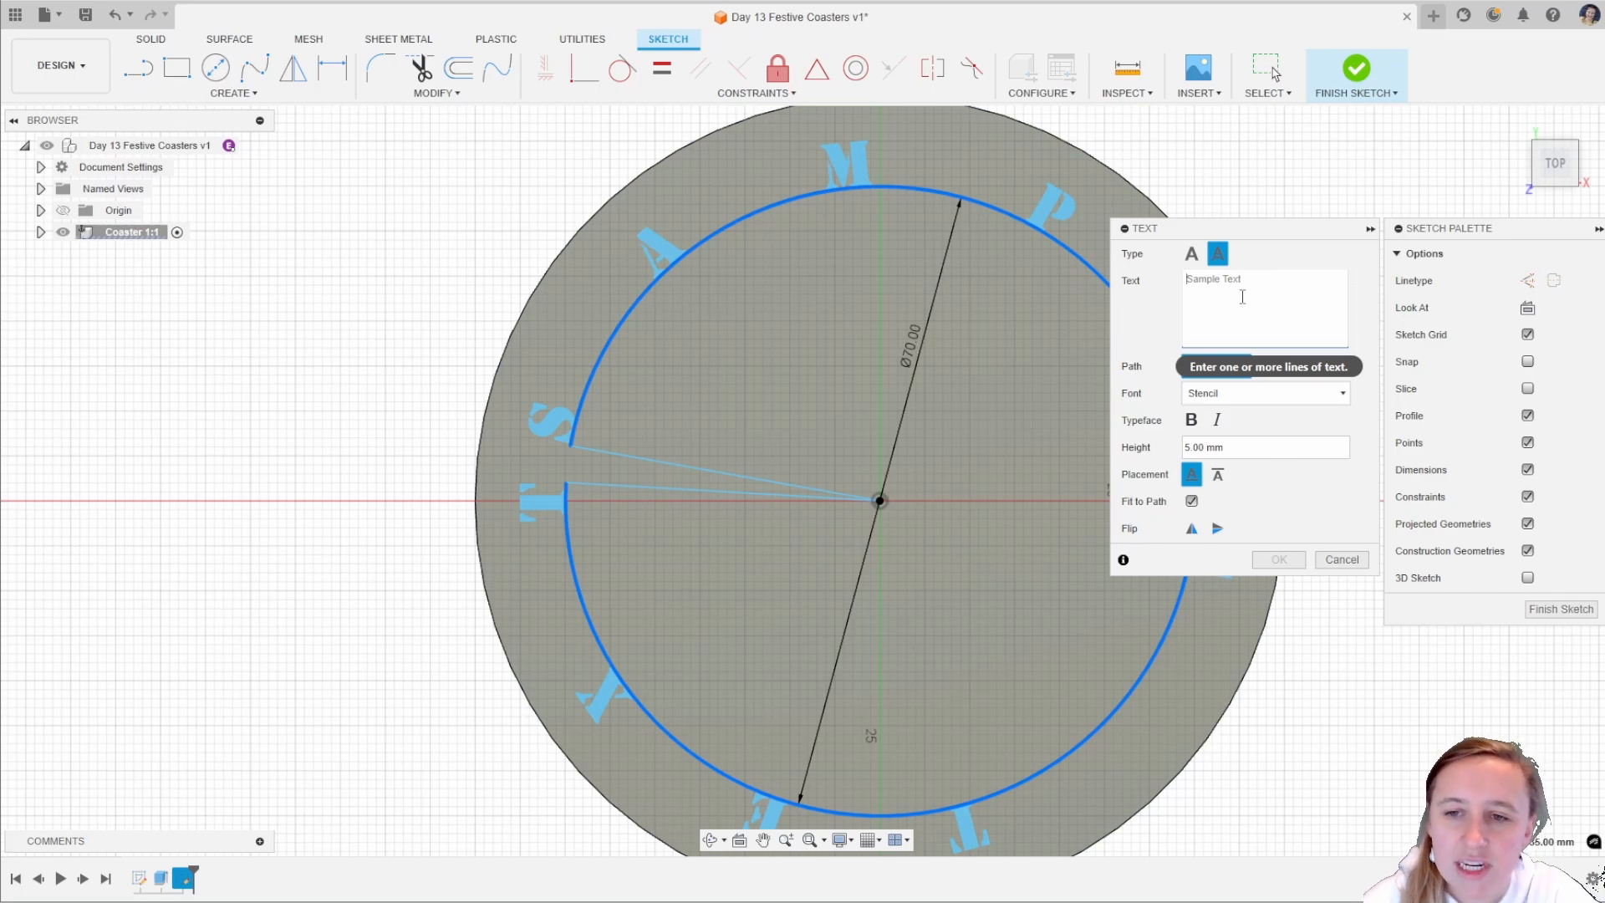
Enter "Merry Christmas Merry Christmas" as the wording of the path text.
text(Mer)
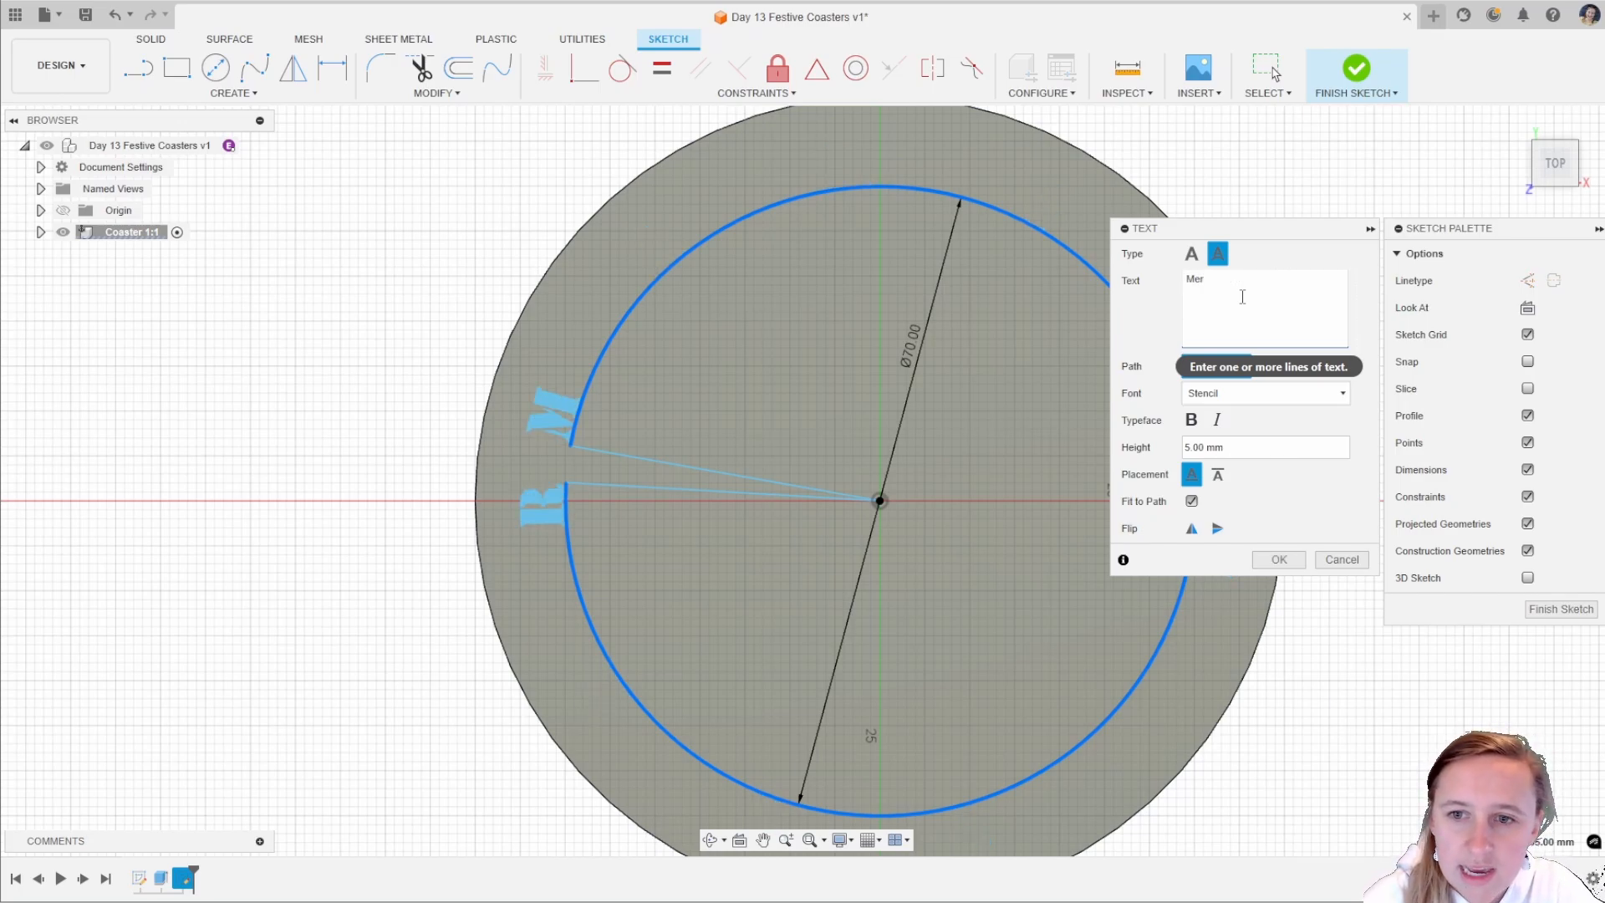
text(ry Christmas)
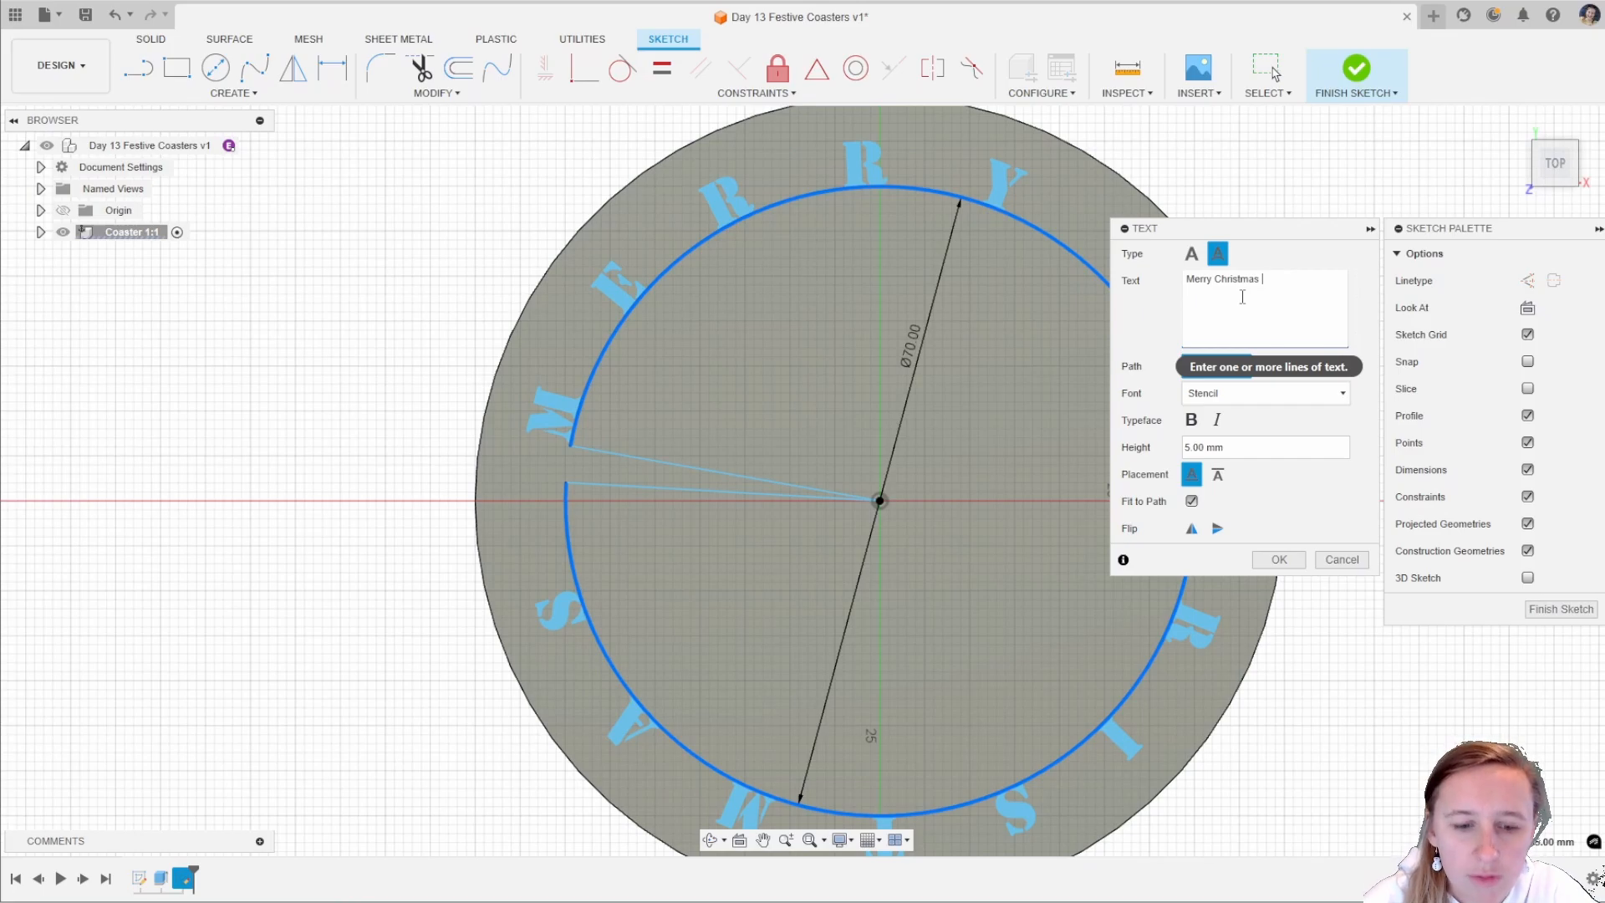
text( Merry Chri)
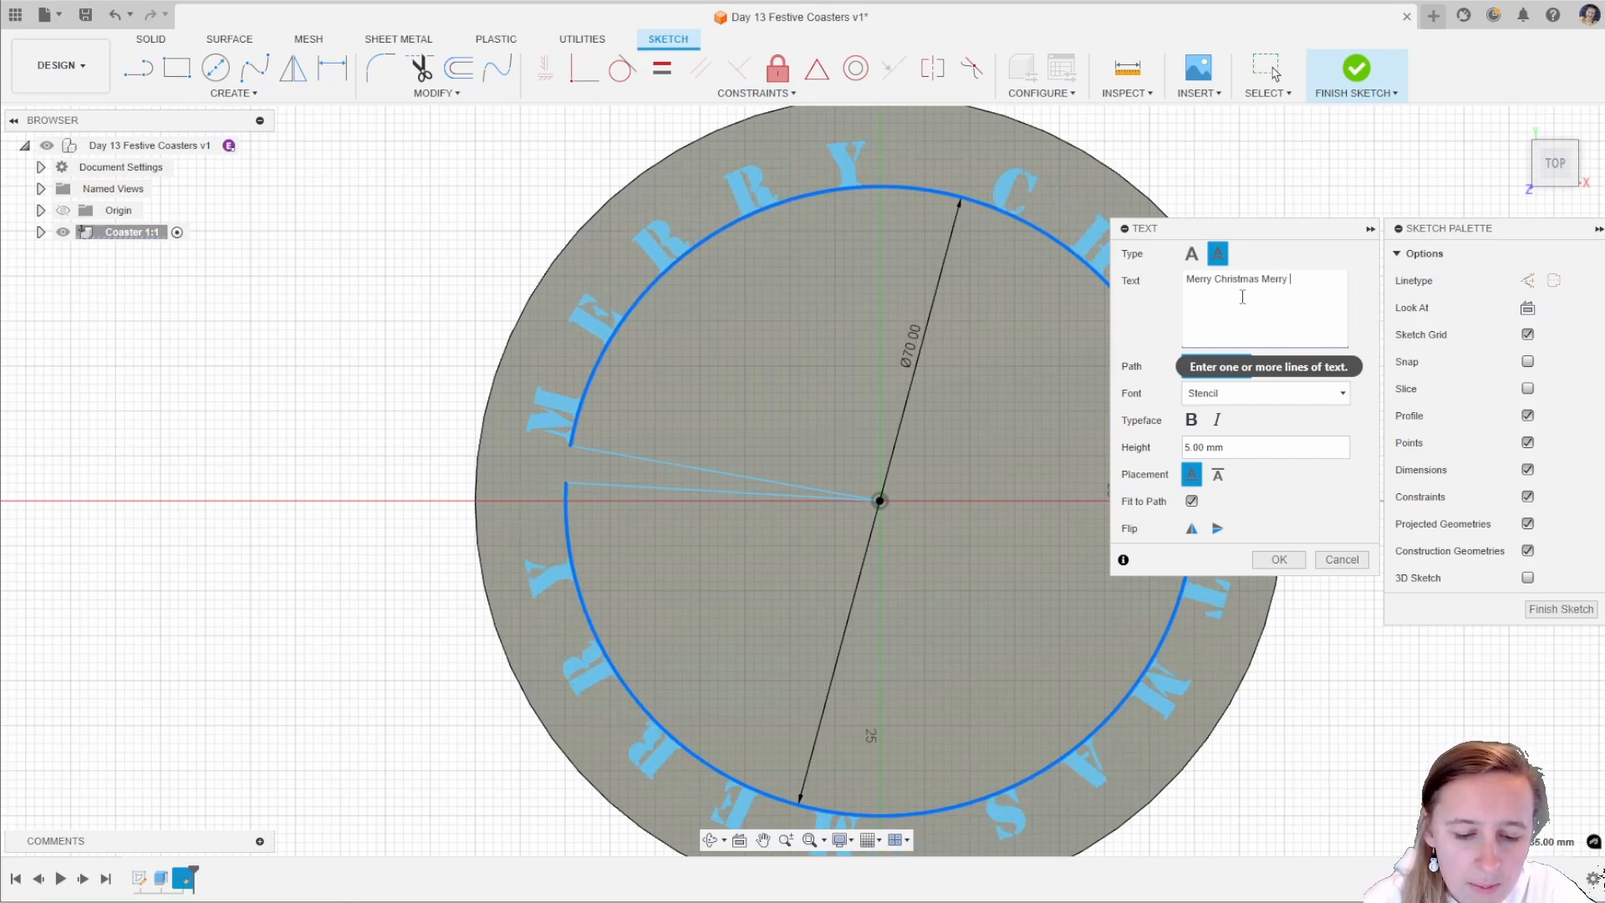
text(smtas)
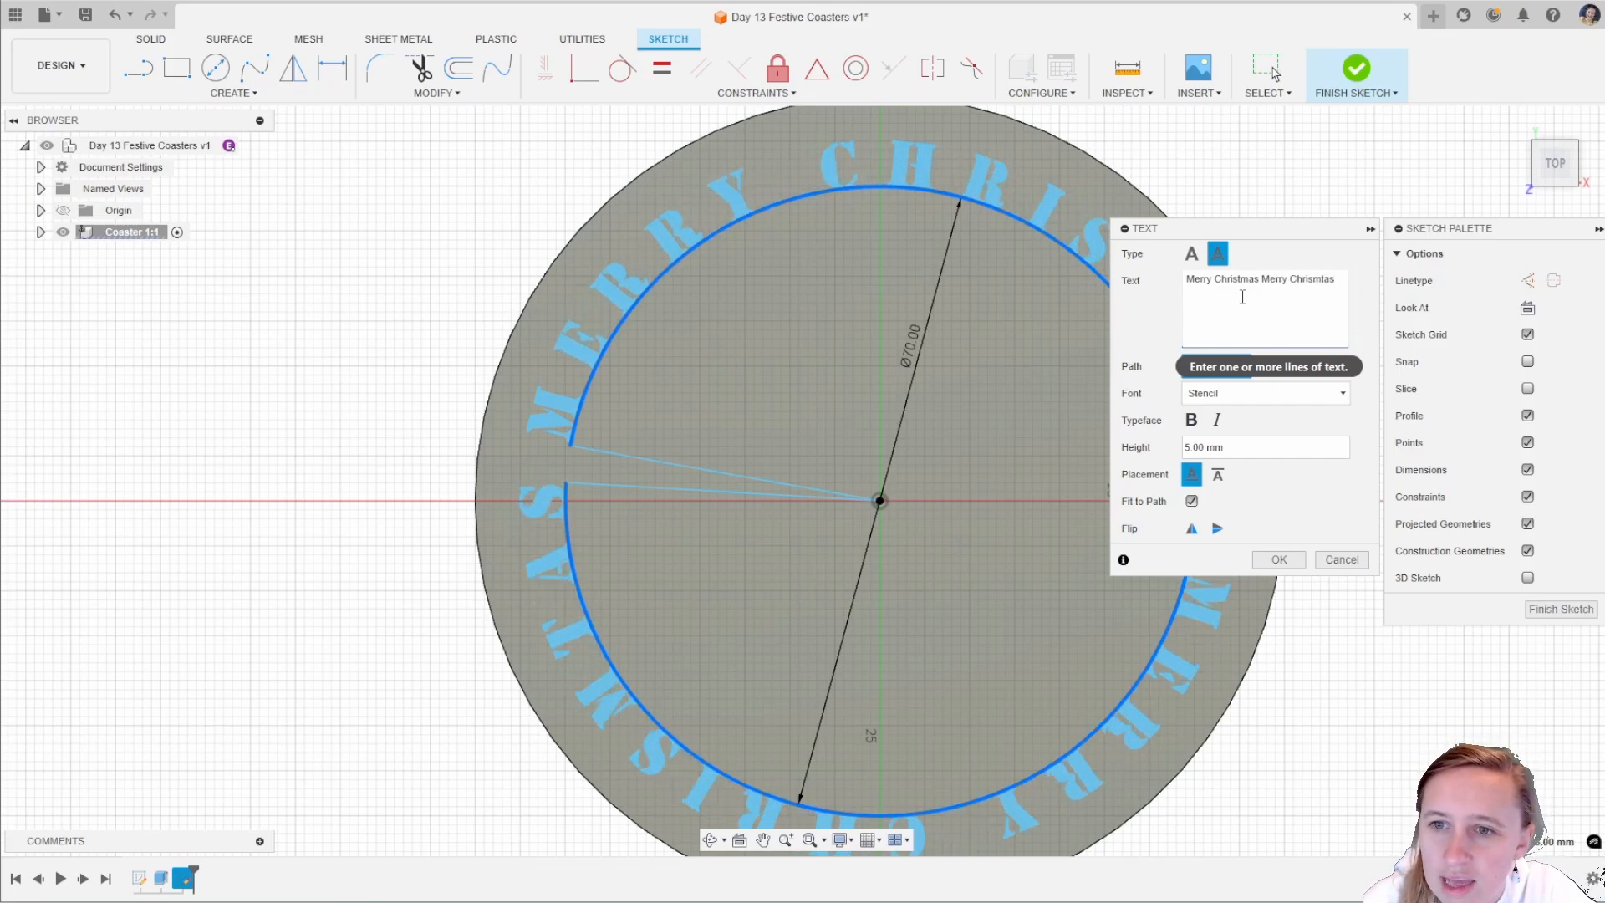
key(BackSpace)
key(BackSpace)
key(BackSpace)
key(BackSpace)
key(BackSpace)
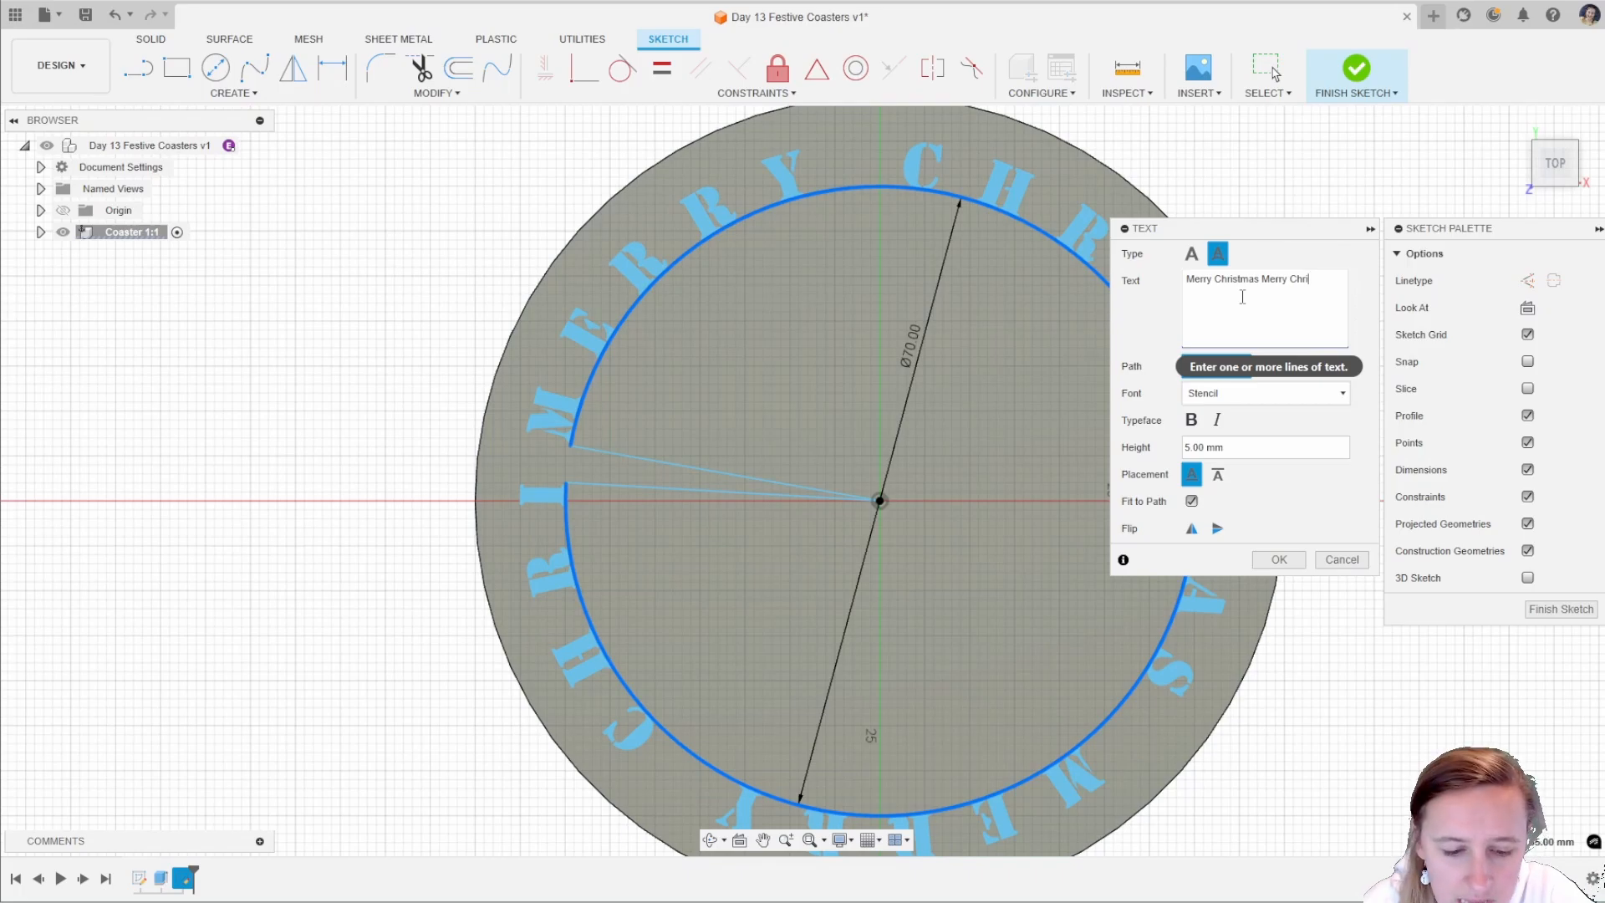
text(stmas)
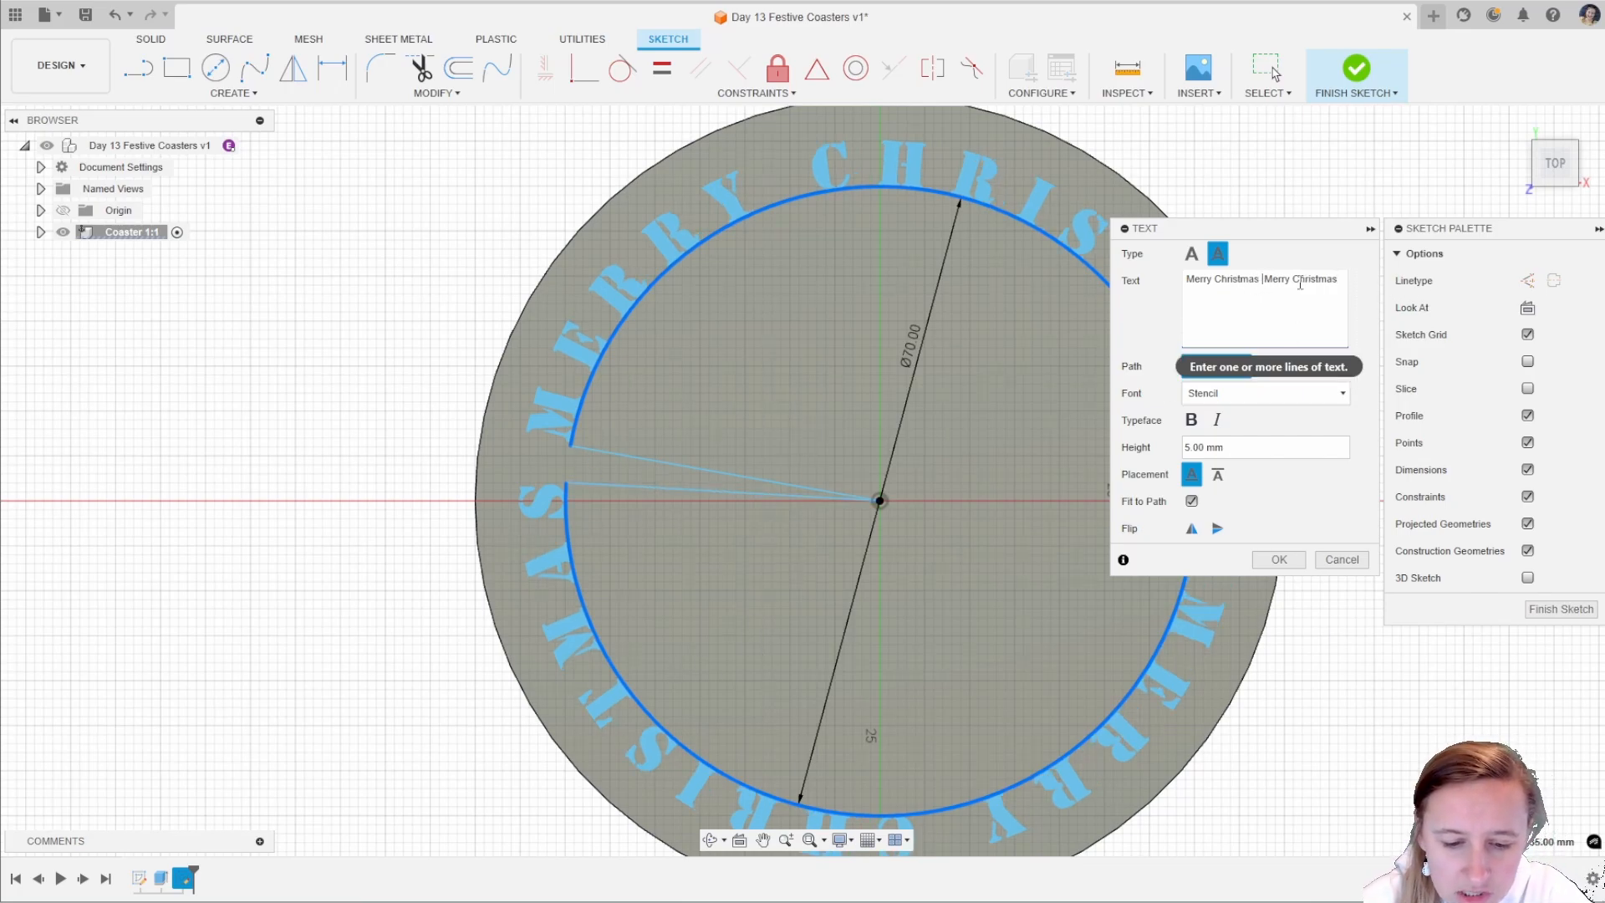
Extend the wording to "Merry Christmas * Merry Christmas *" and create the text above the path.
text(* )
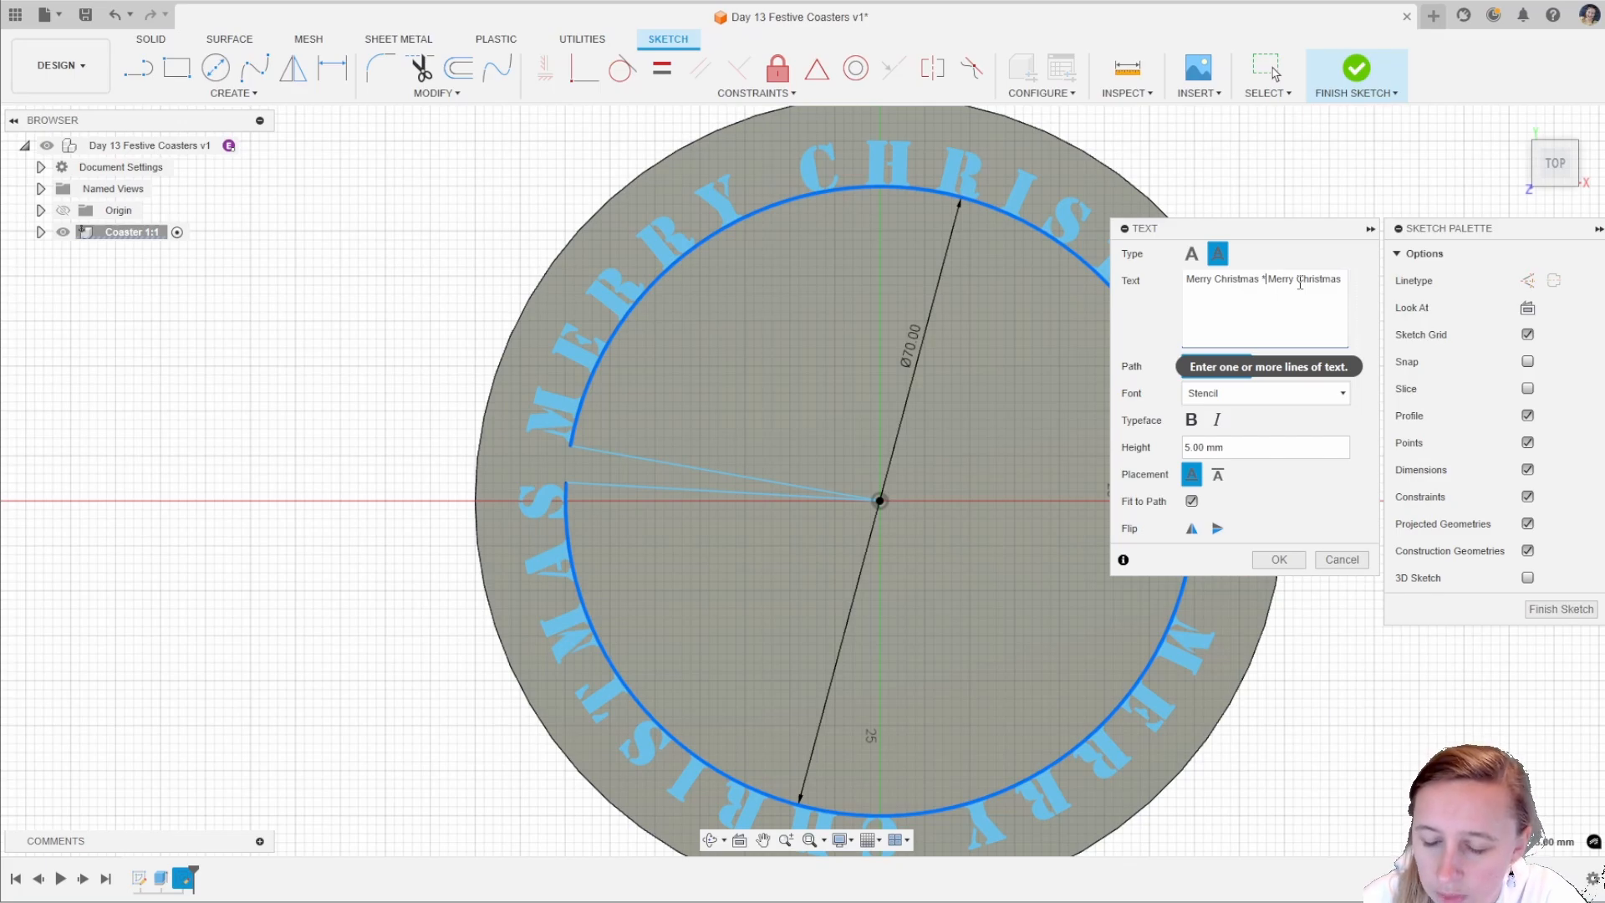
text( *)
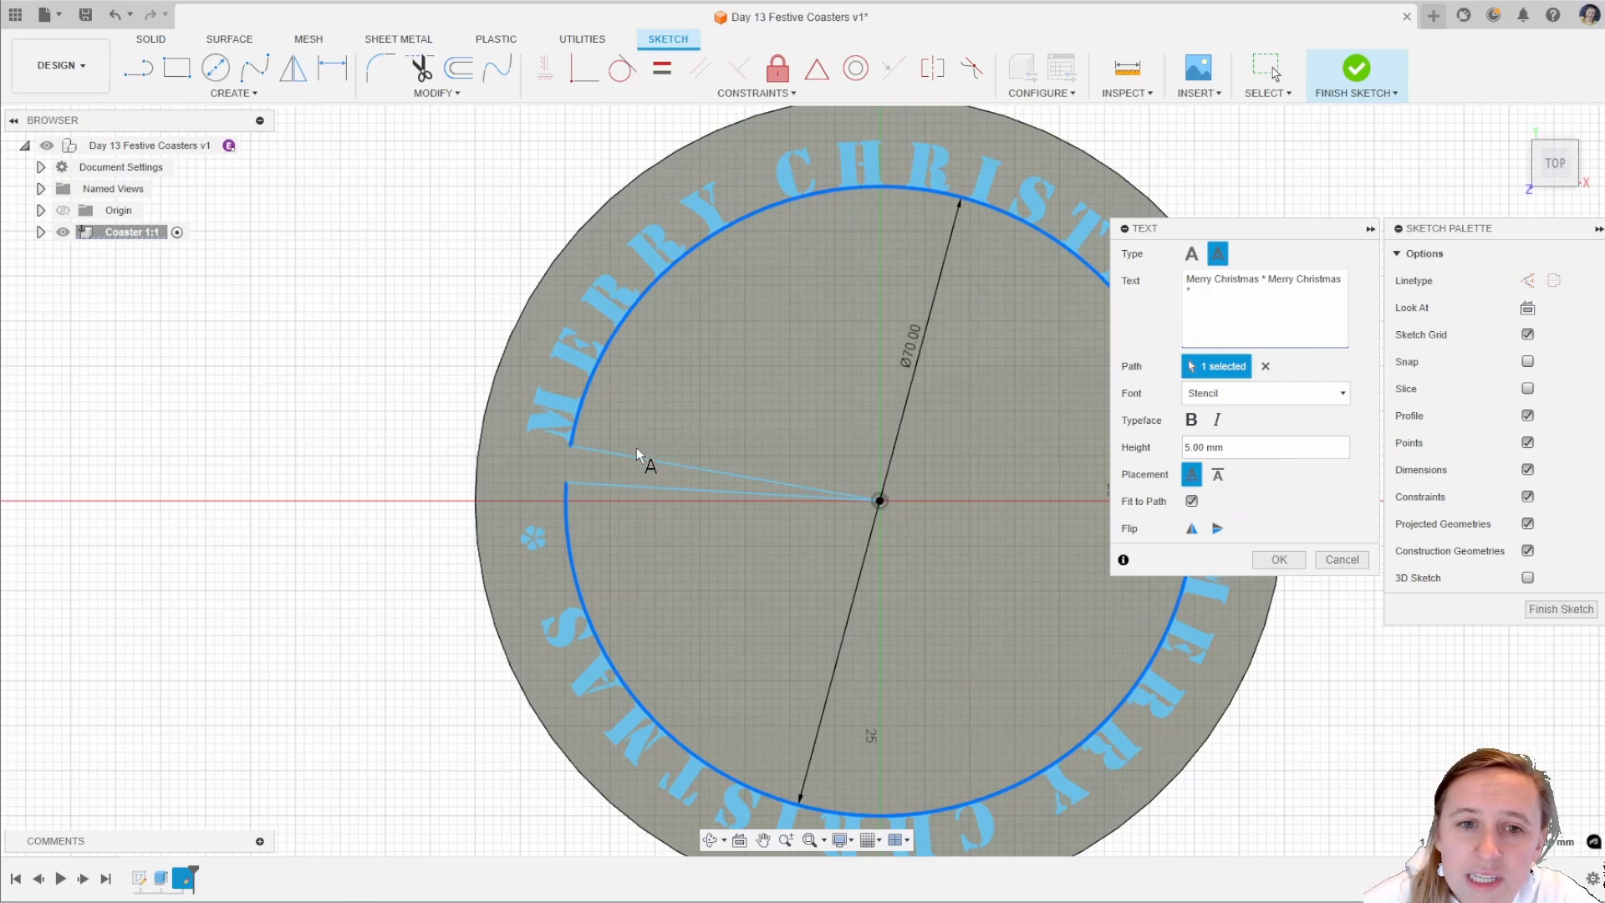
click(1218, 474)
click(1191, 474)
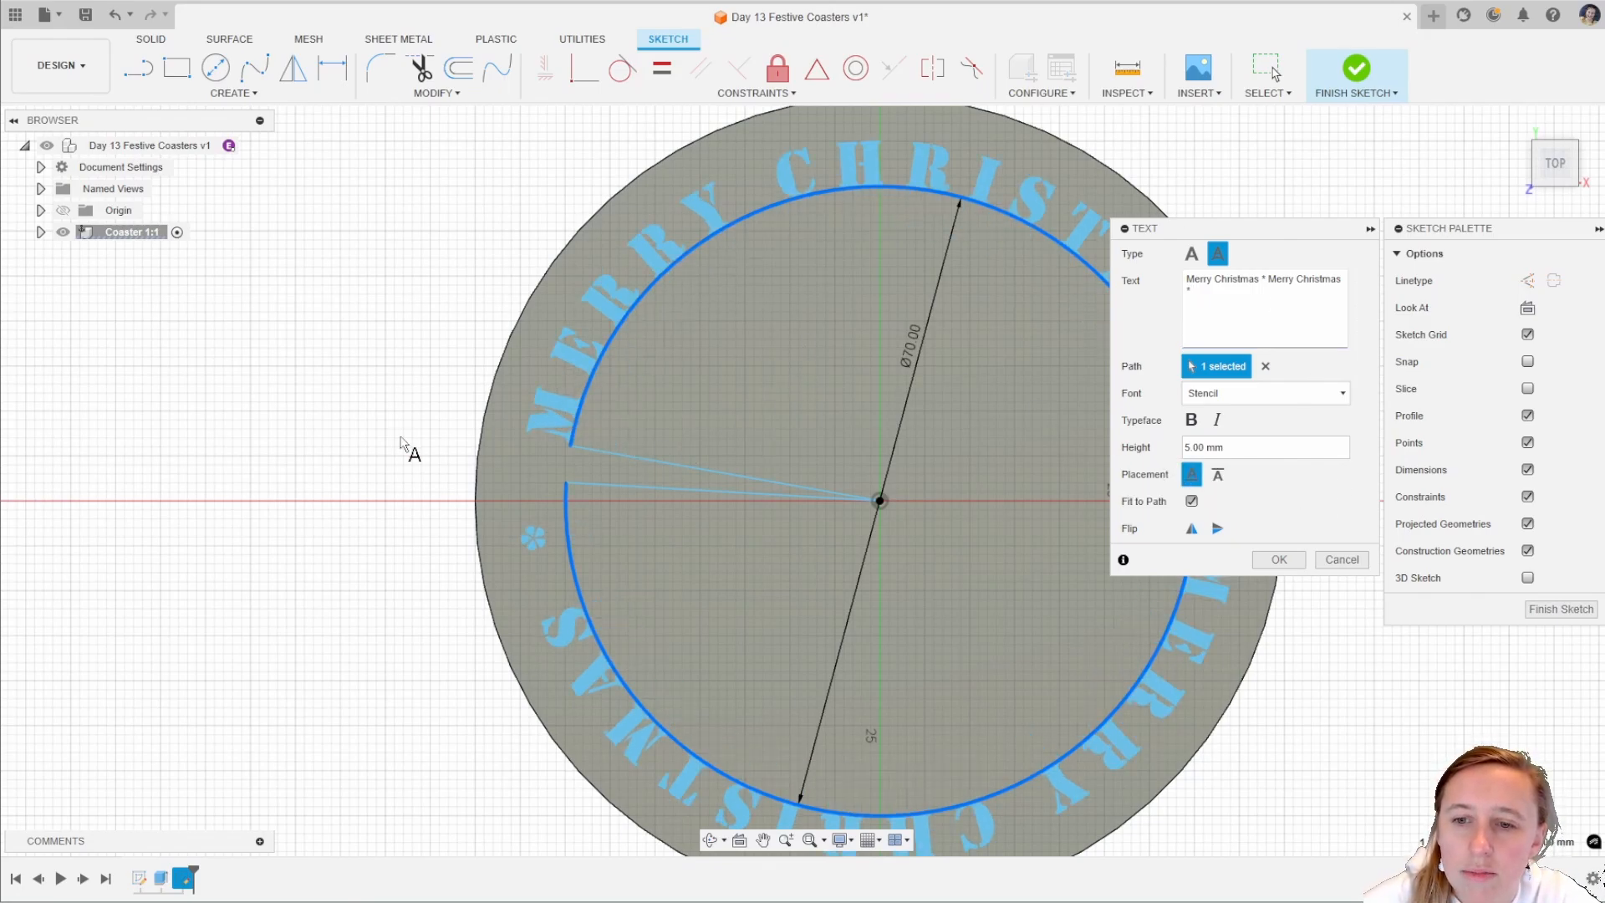
click(1277, 562)
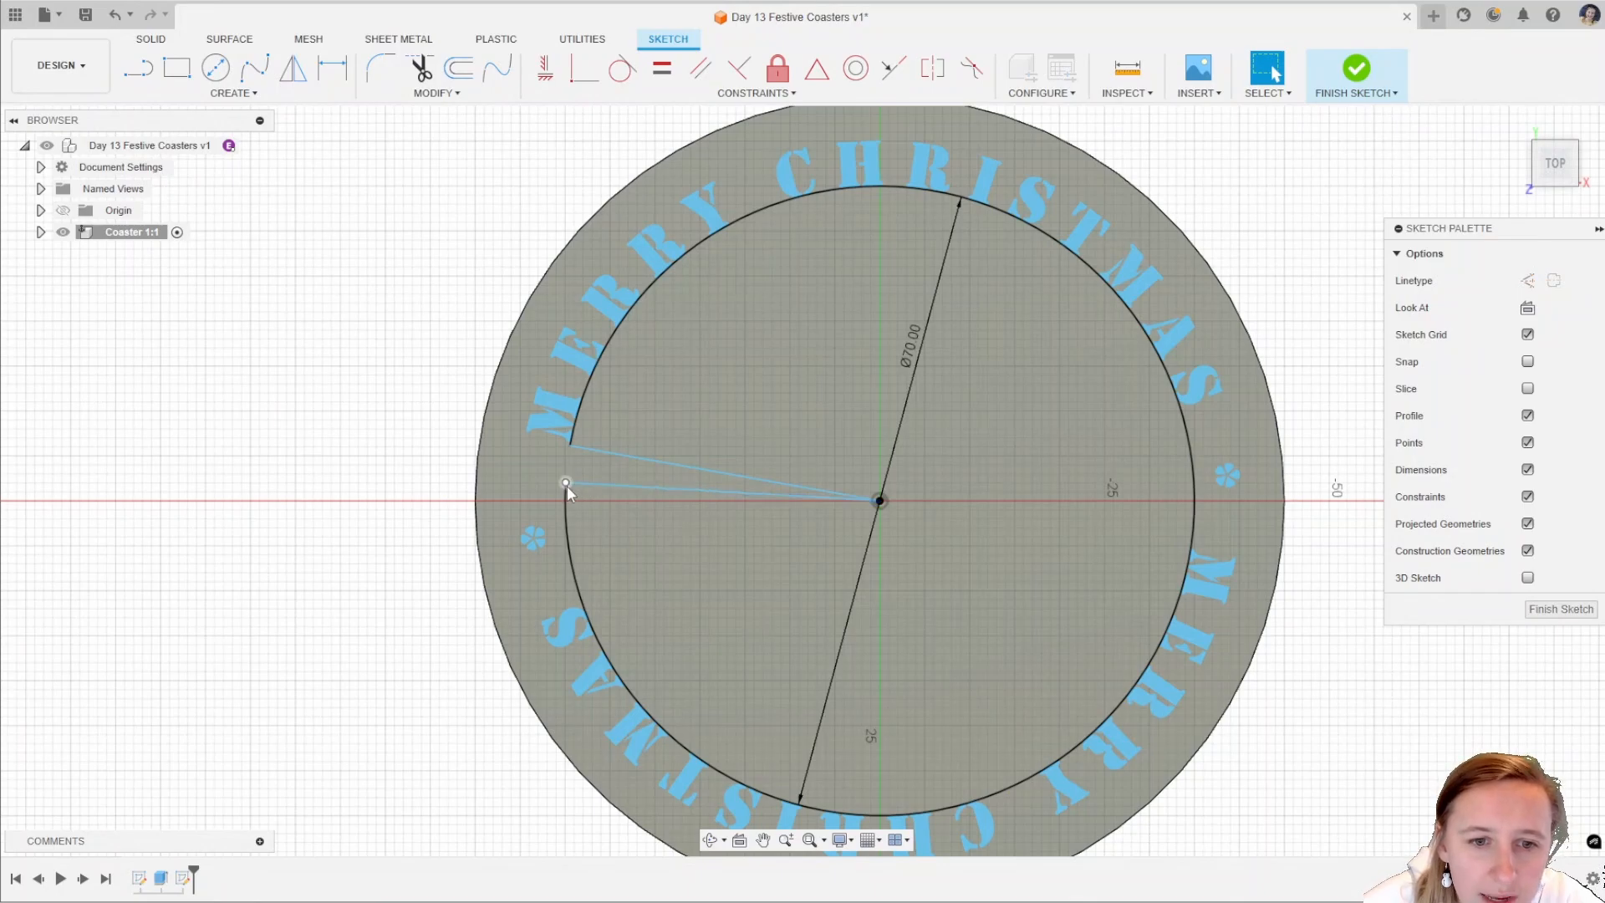
Shift the two open ends of the 70 mm arc around the circle so both asterisks sit on the horizontal axis.
drag(570, 444, 610, 414)
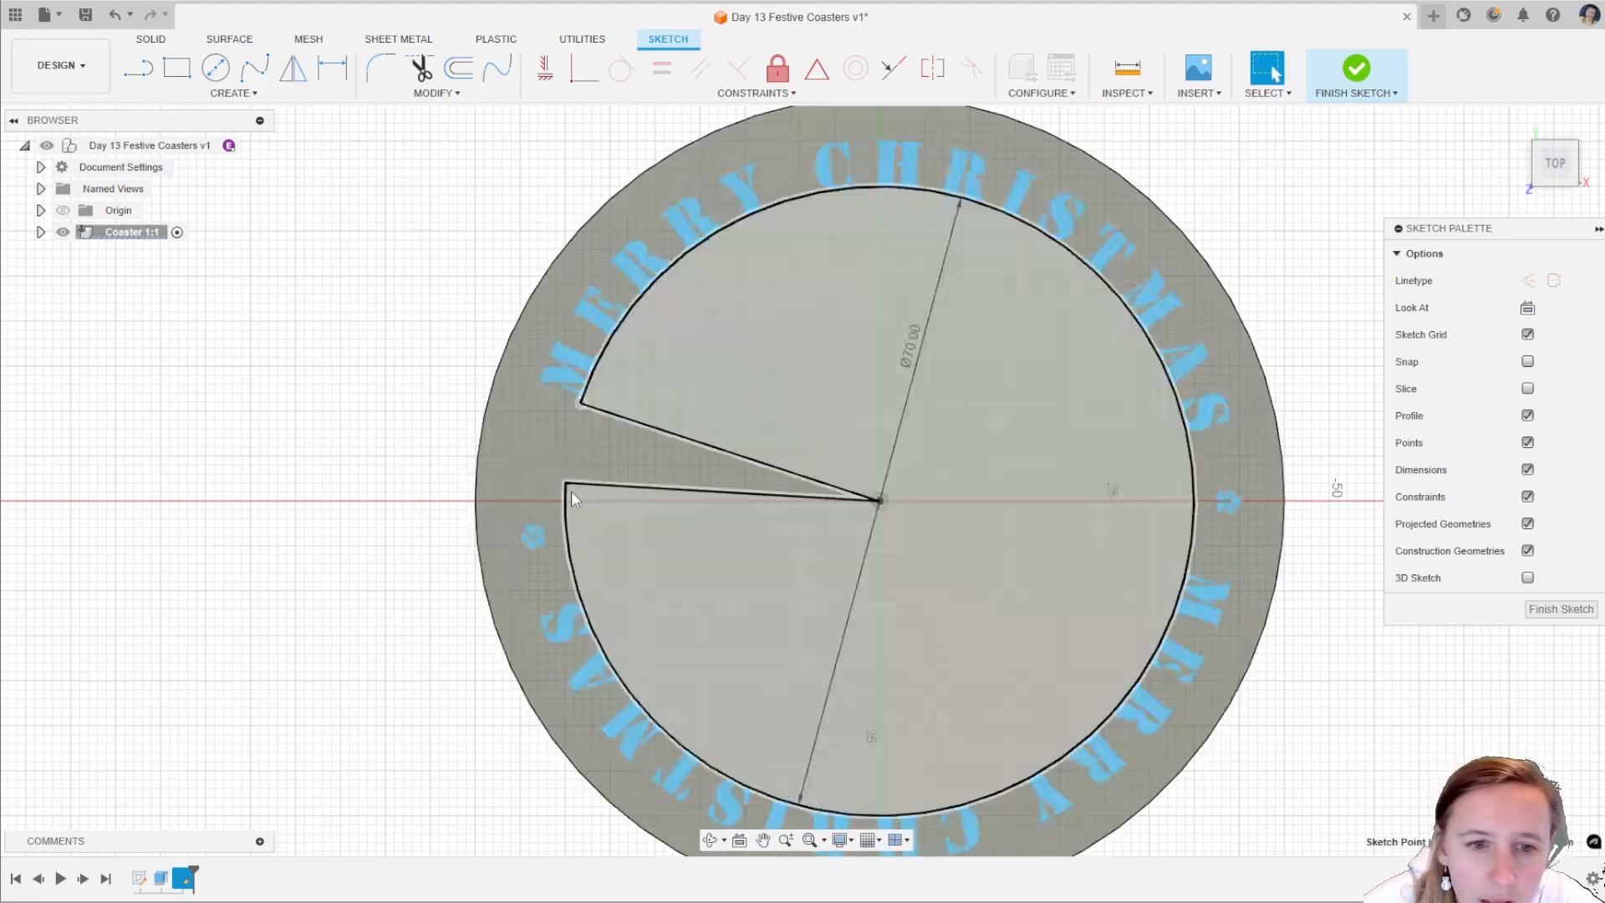
drag(569, 483, 576, 432)
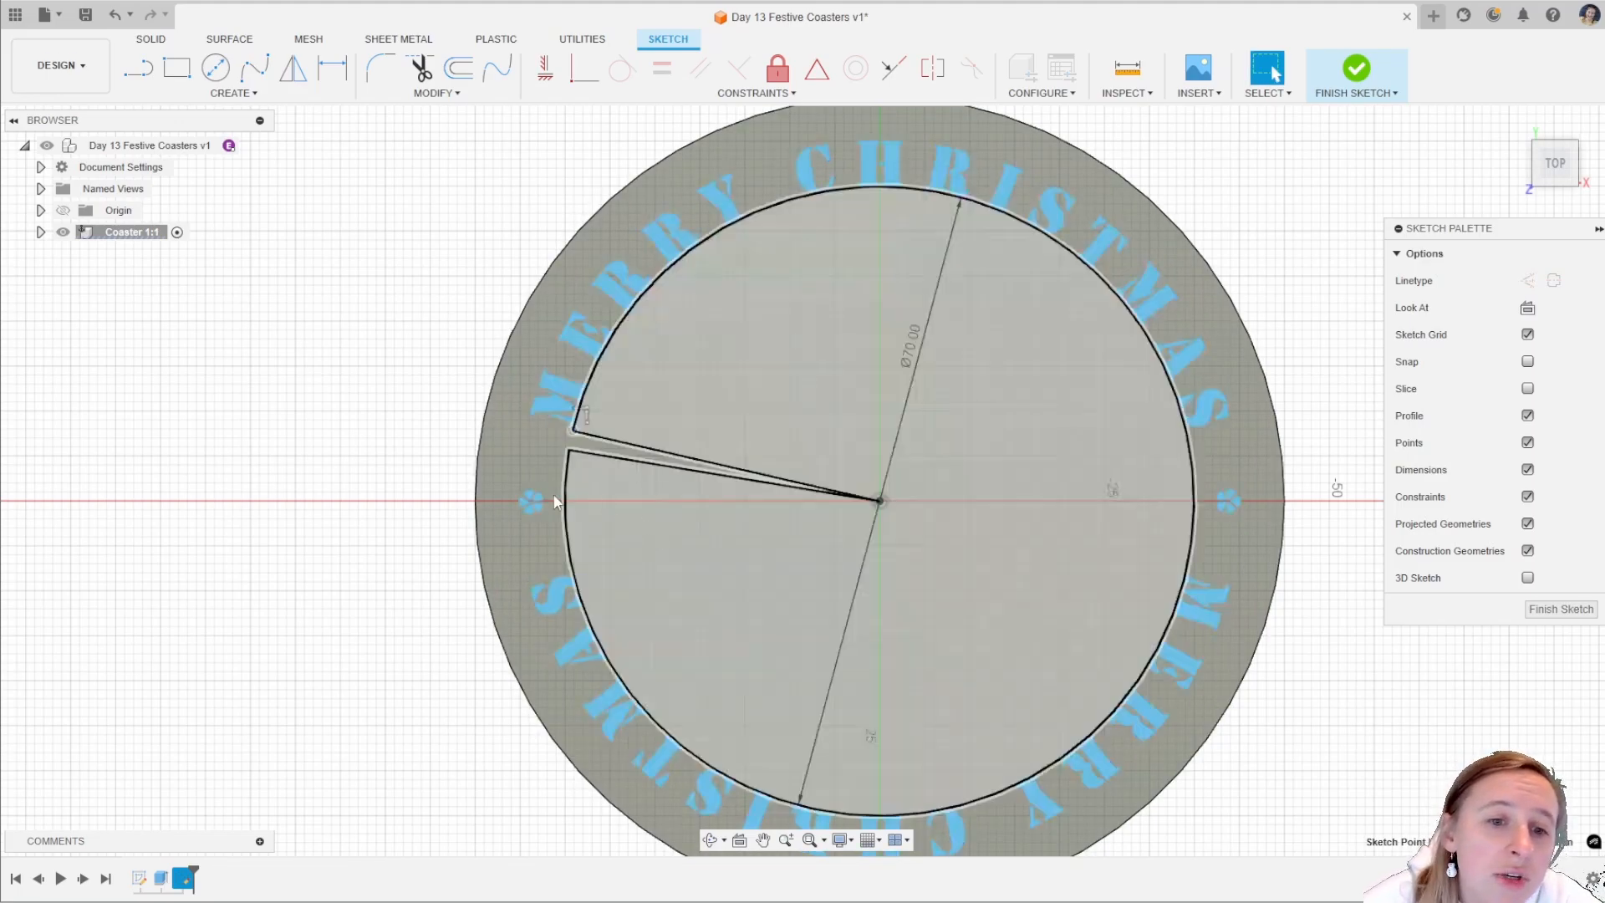
scroll(530, 502, up, 6)
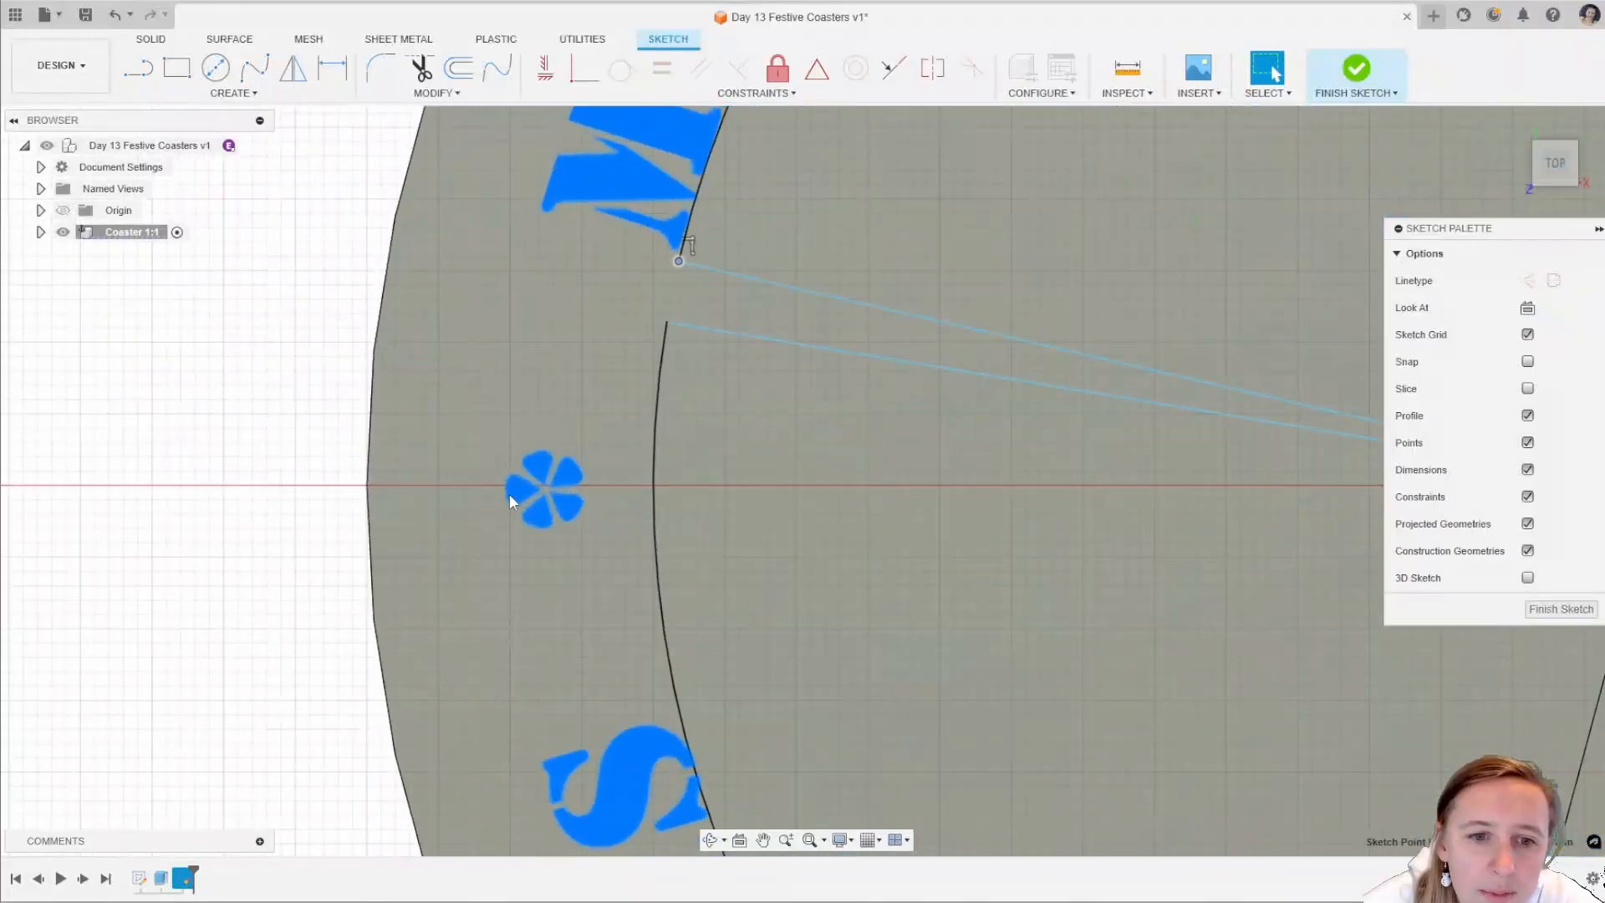
click(667, 323)
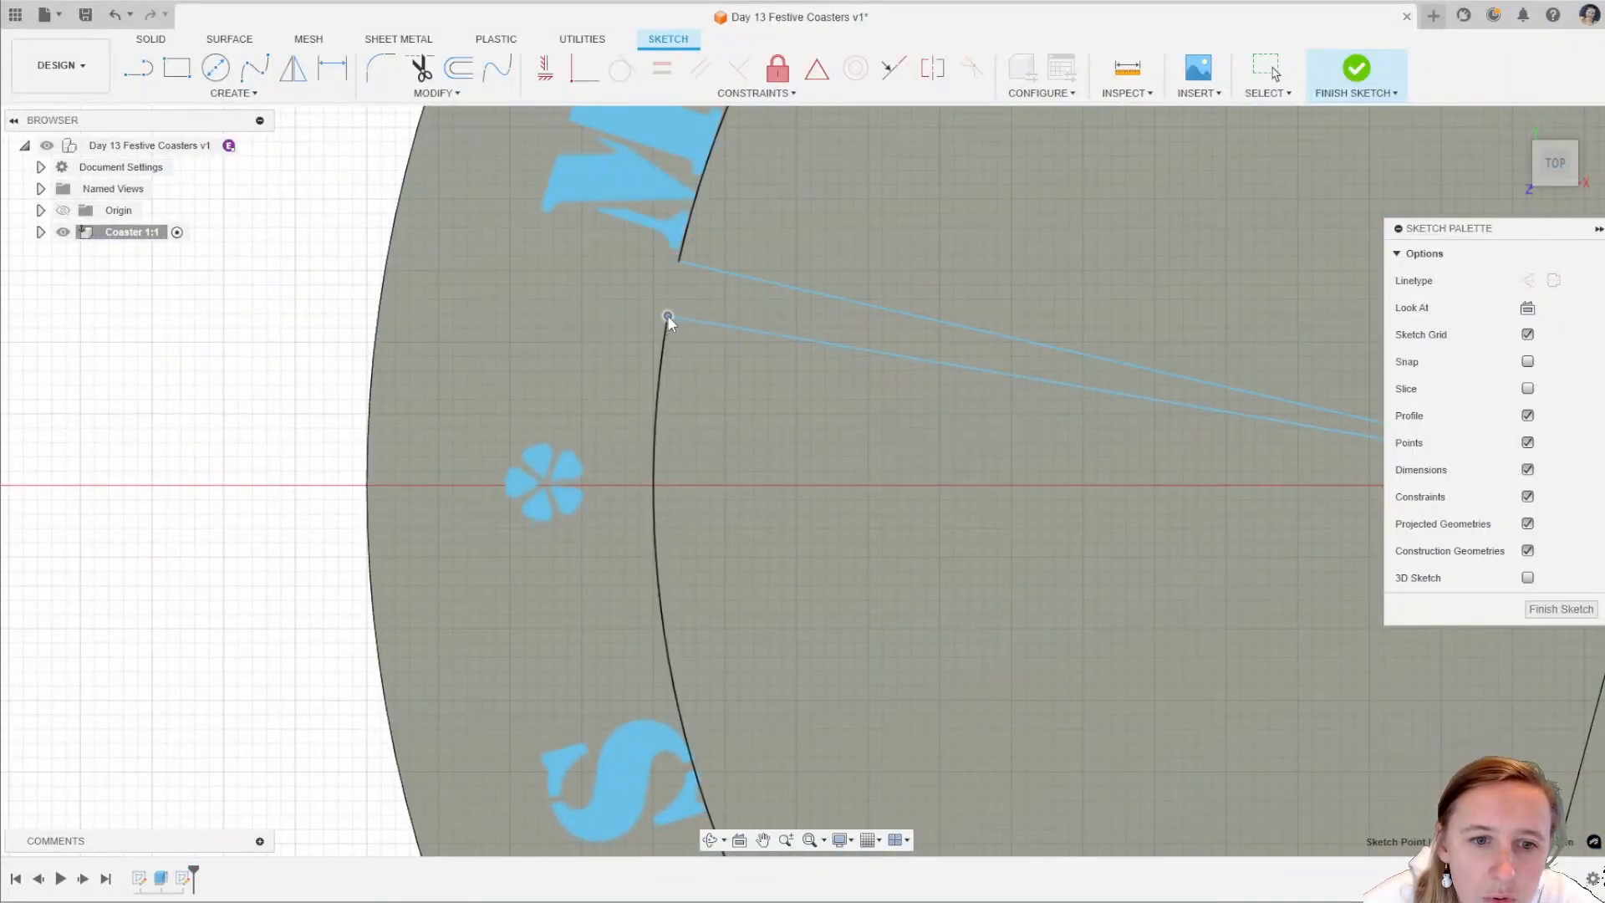
scroll(351, 393, down, 7)
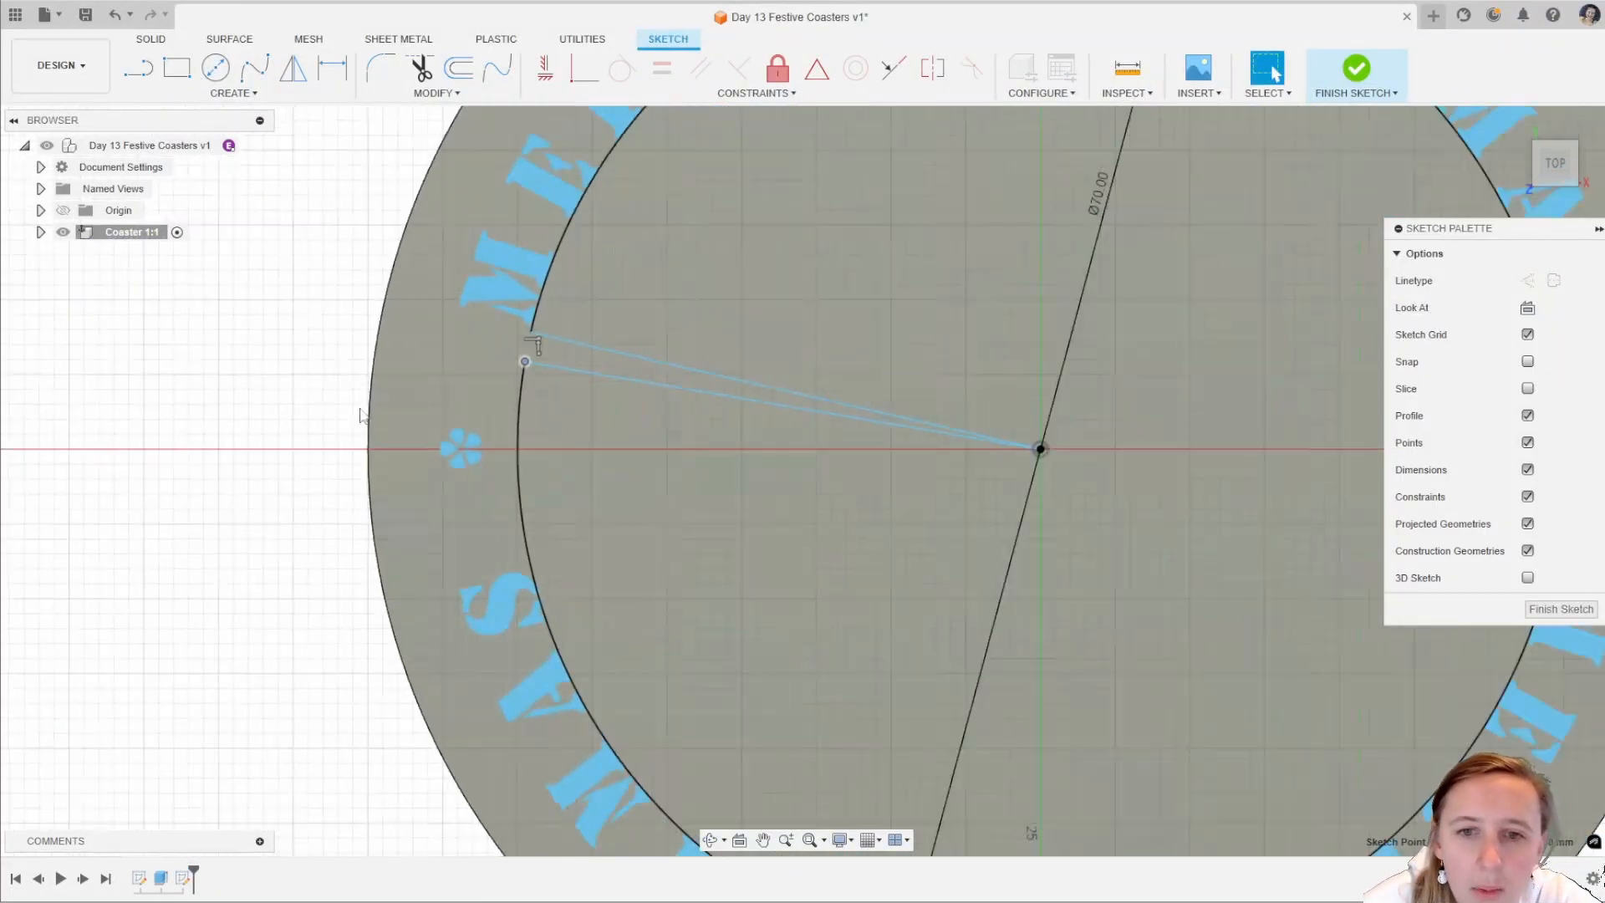
scroll(994, 443, up, 4)
scroll(1007, 455, down, 5)
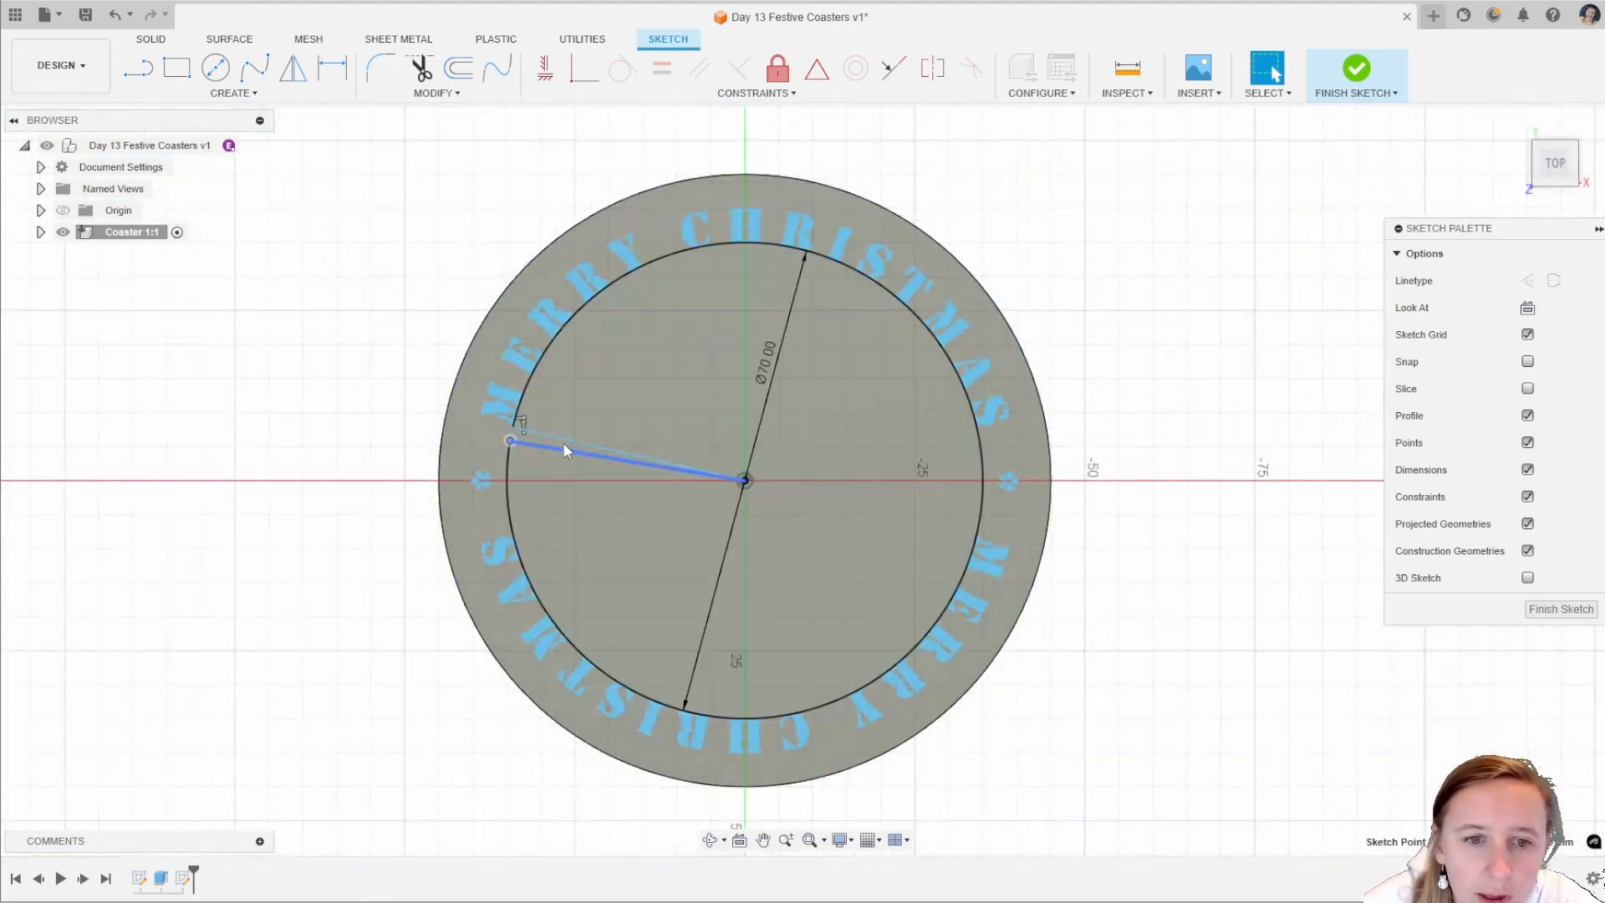
click(513, 427)
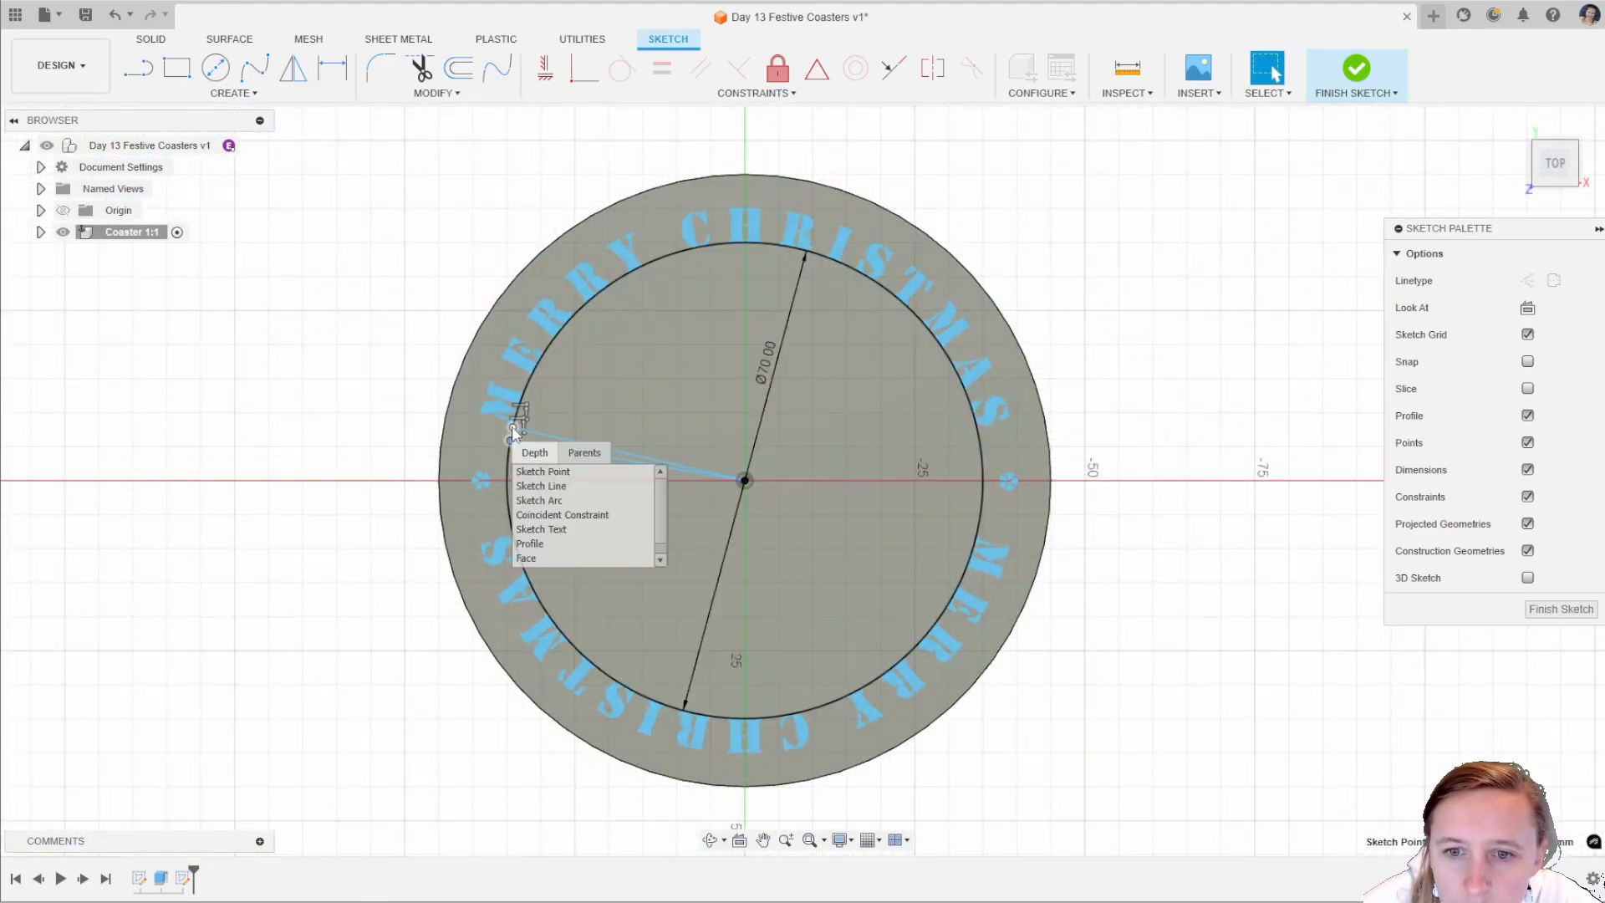
scroll(1037, 488, up, 3)
scroll(1219, 428, down, 5)
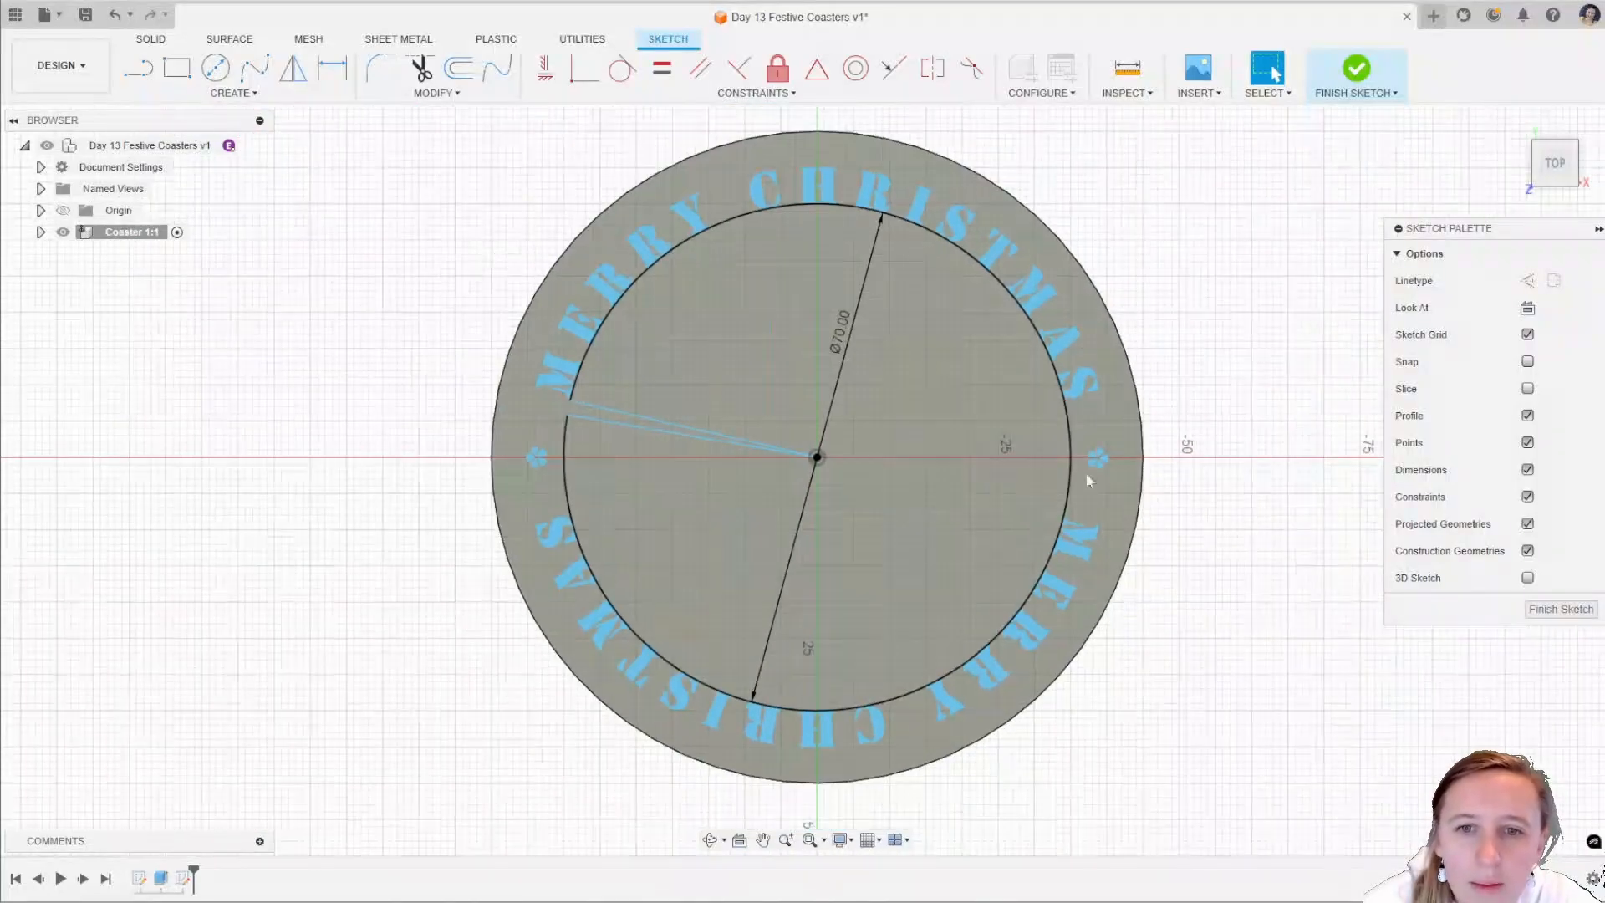
Finish the sketch and extrude the text as a cut through the disc, up to its opposite face.
click(1363, 79)
shift+middle_drag(1179, 452, 1185, 429)
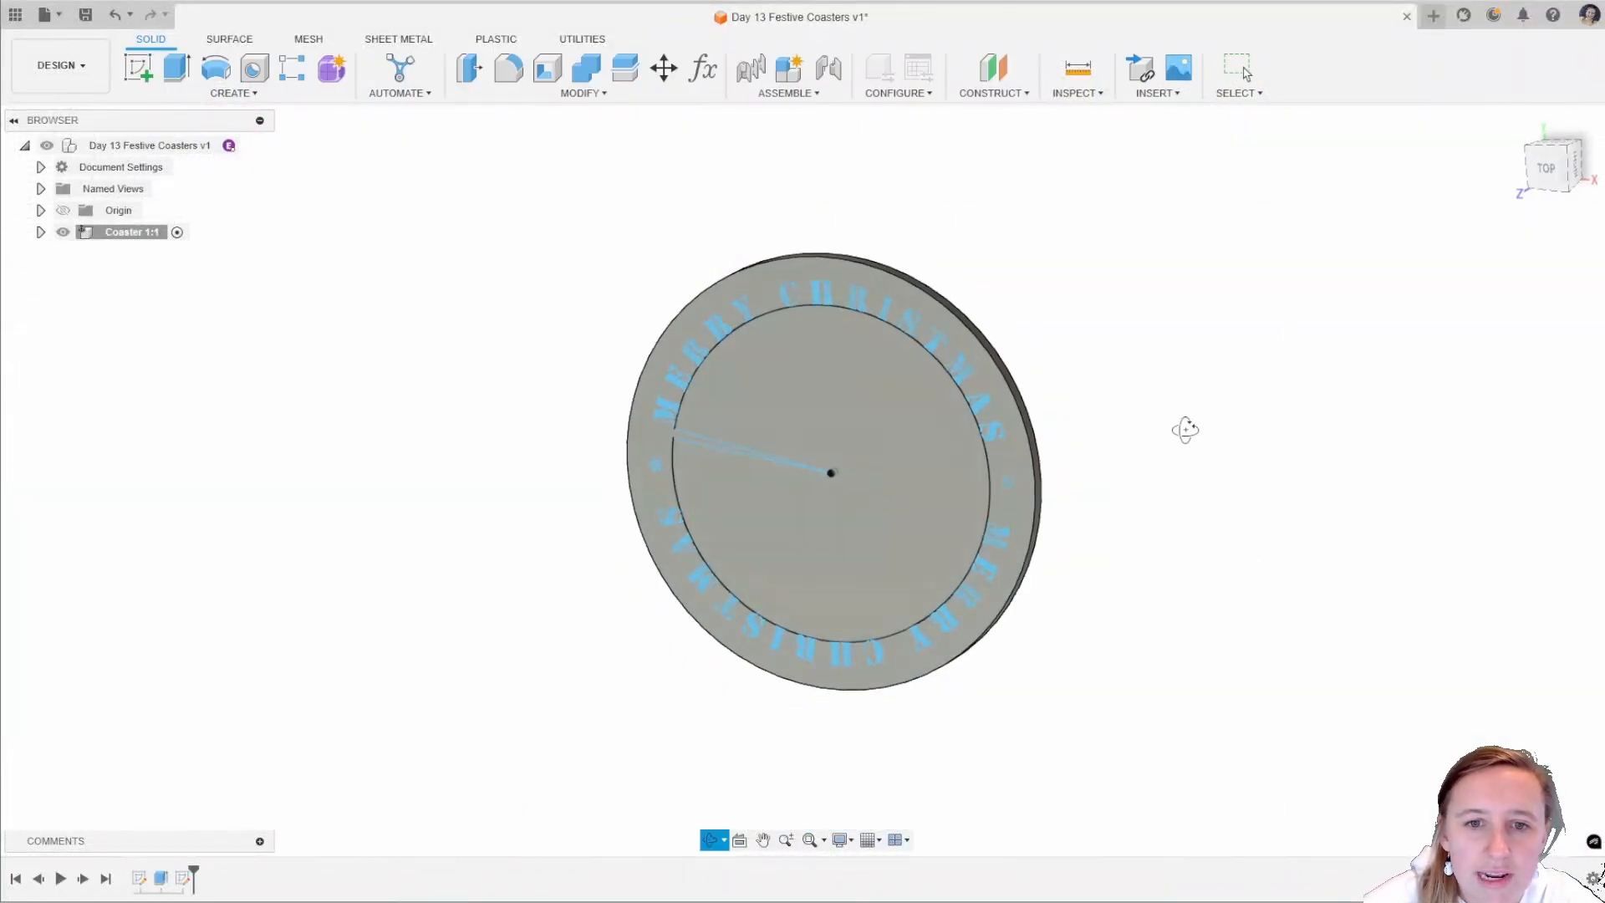
click(176, 69)
scroll(846, 318, up, 5)
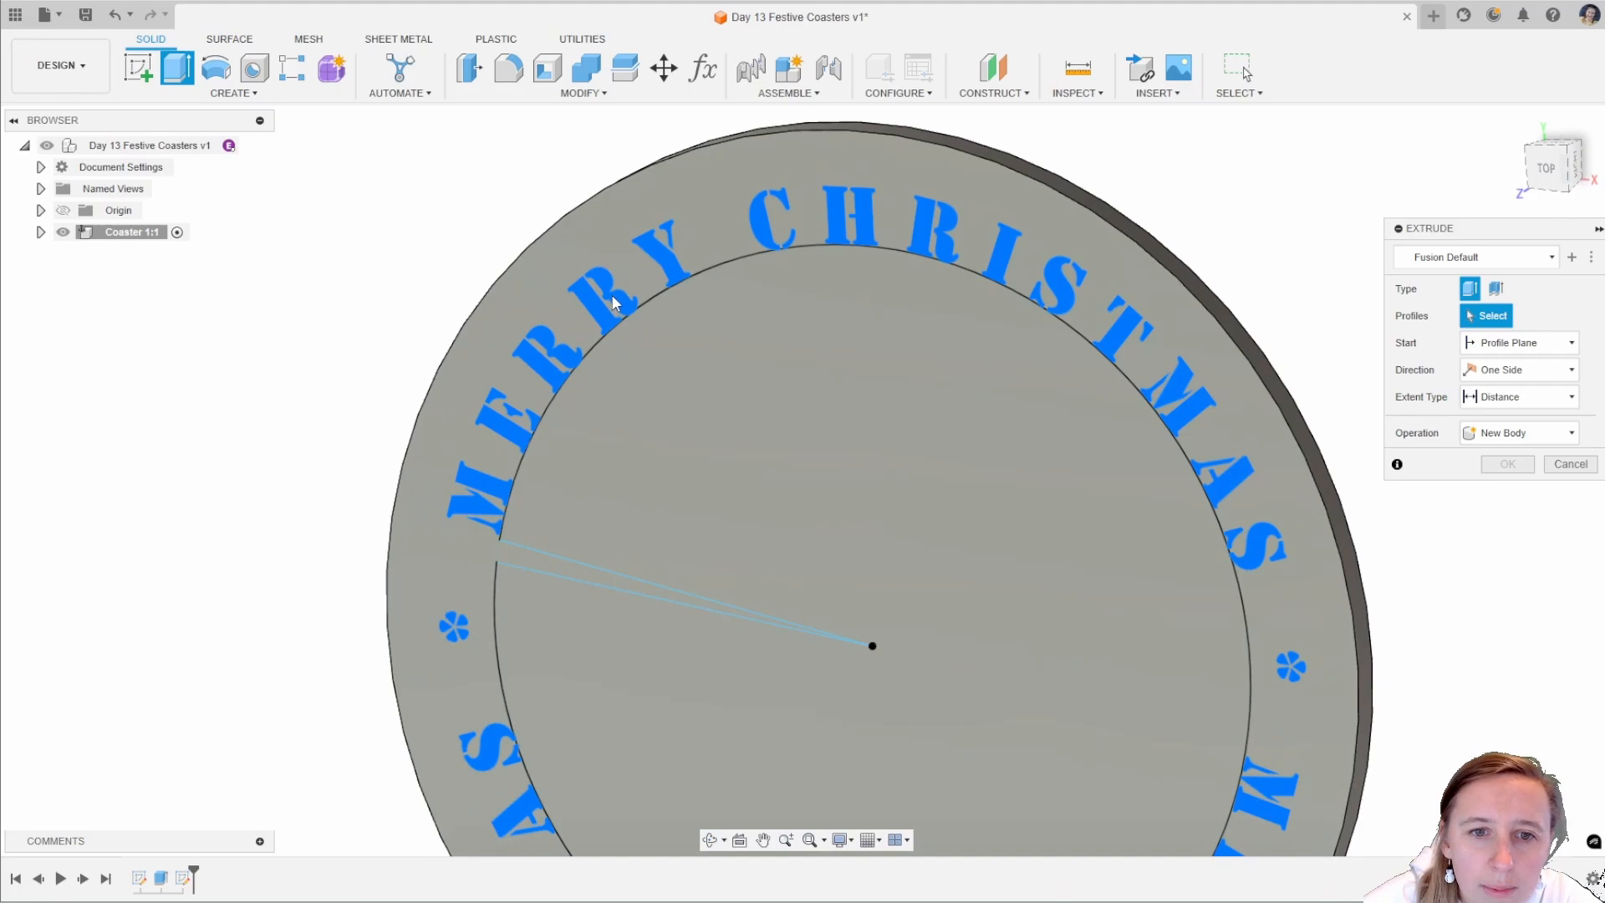
click(773, 314)
shift+middle_drag(1250, 226, 1143, 250)
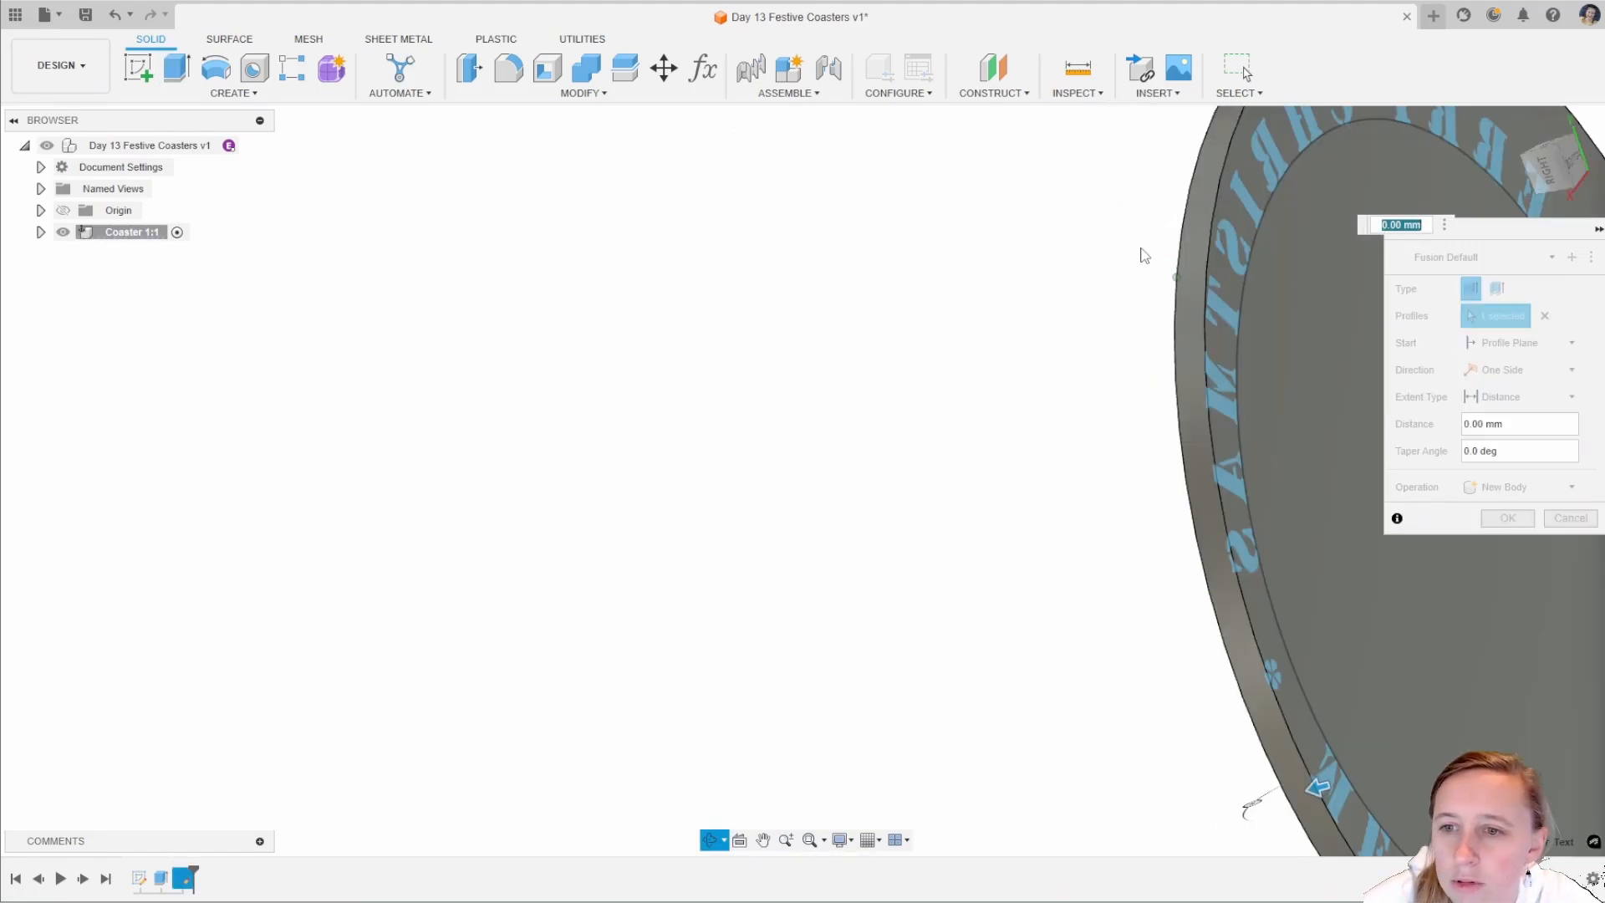
click(1470, 395)
click(1492, 434)
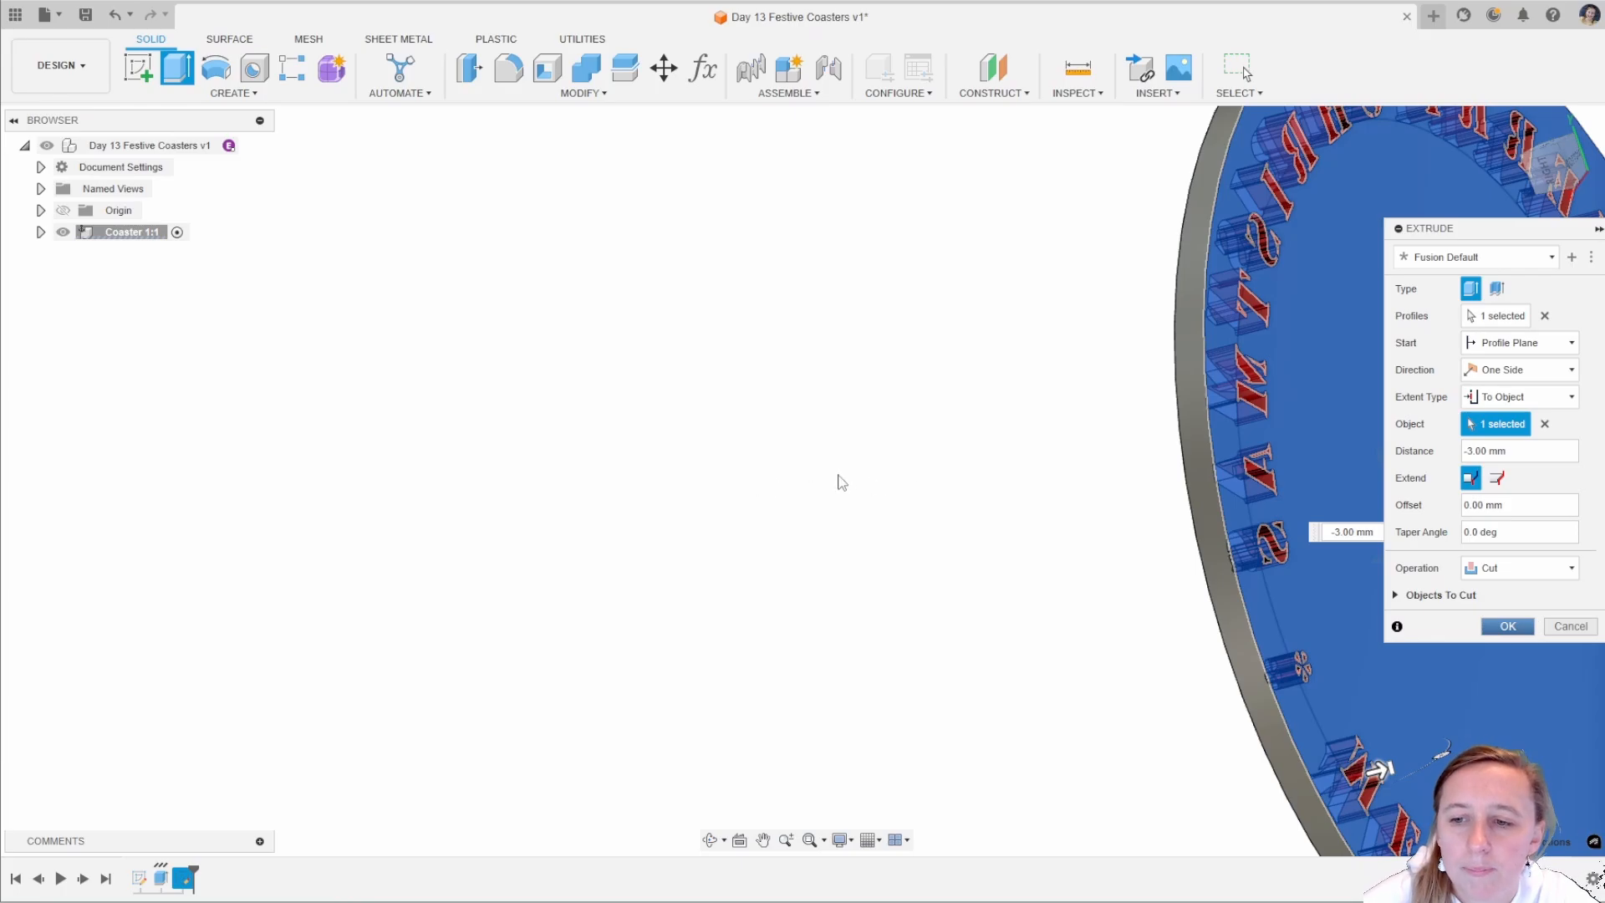
key(Return)
Examine the cut lettering on the coaster at an angle and straight from above.
scroll(810, 464, down, 5)
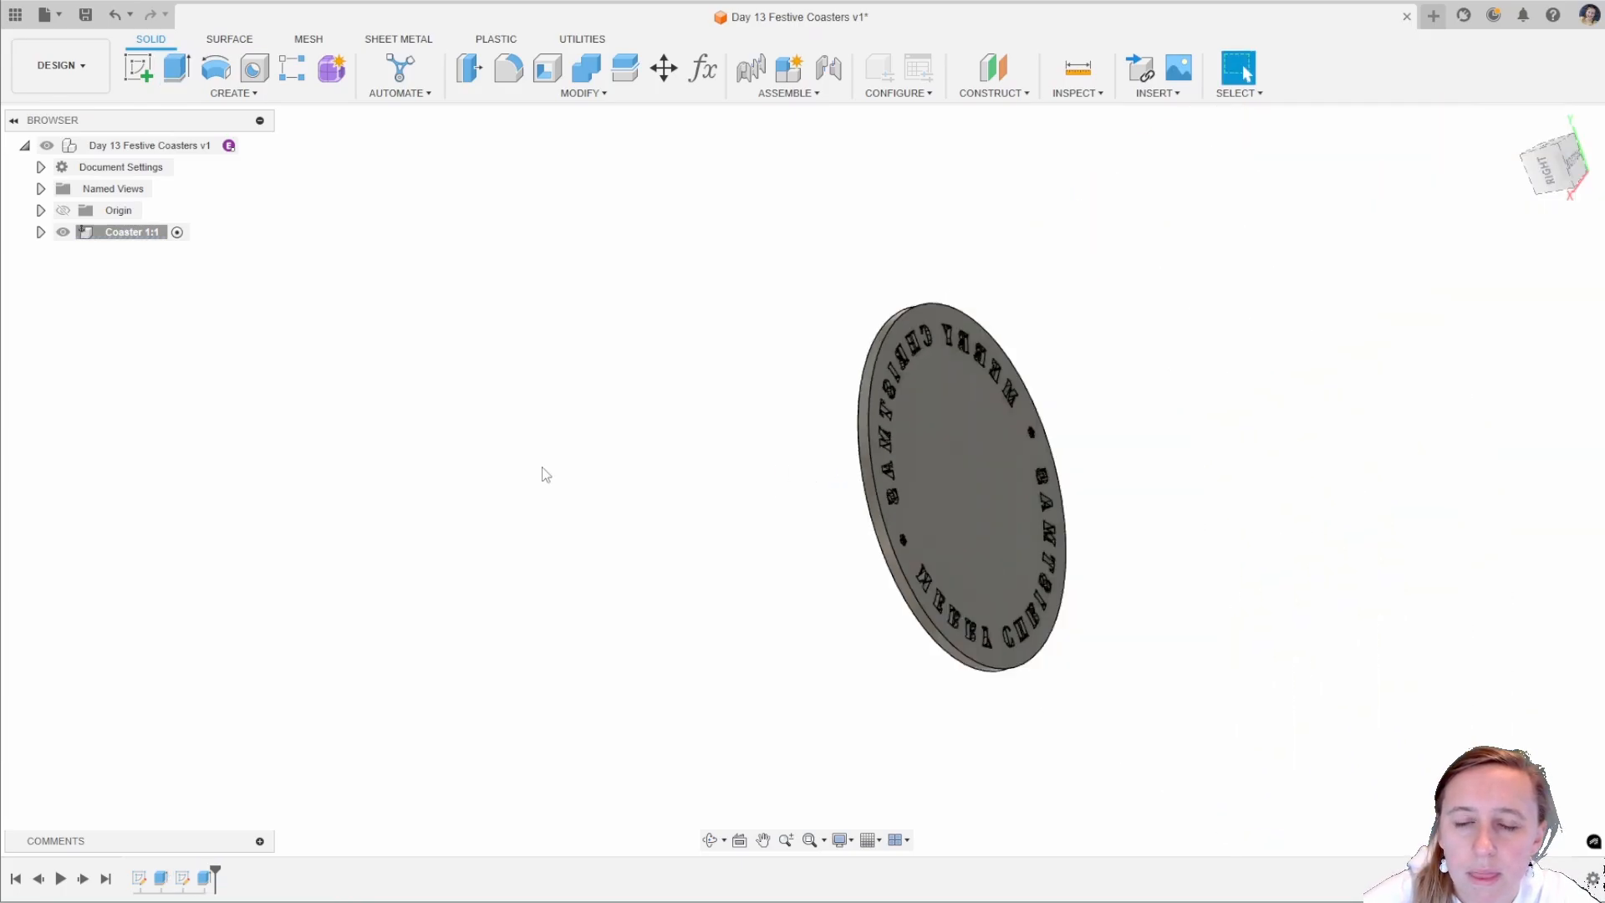
shift+middle_drag(544, 469, 869, 465)
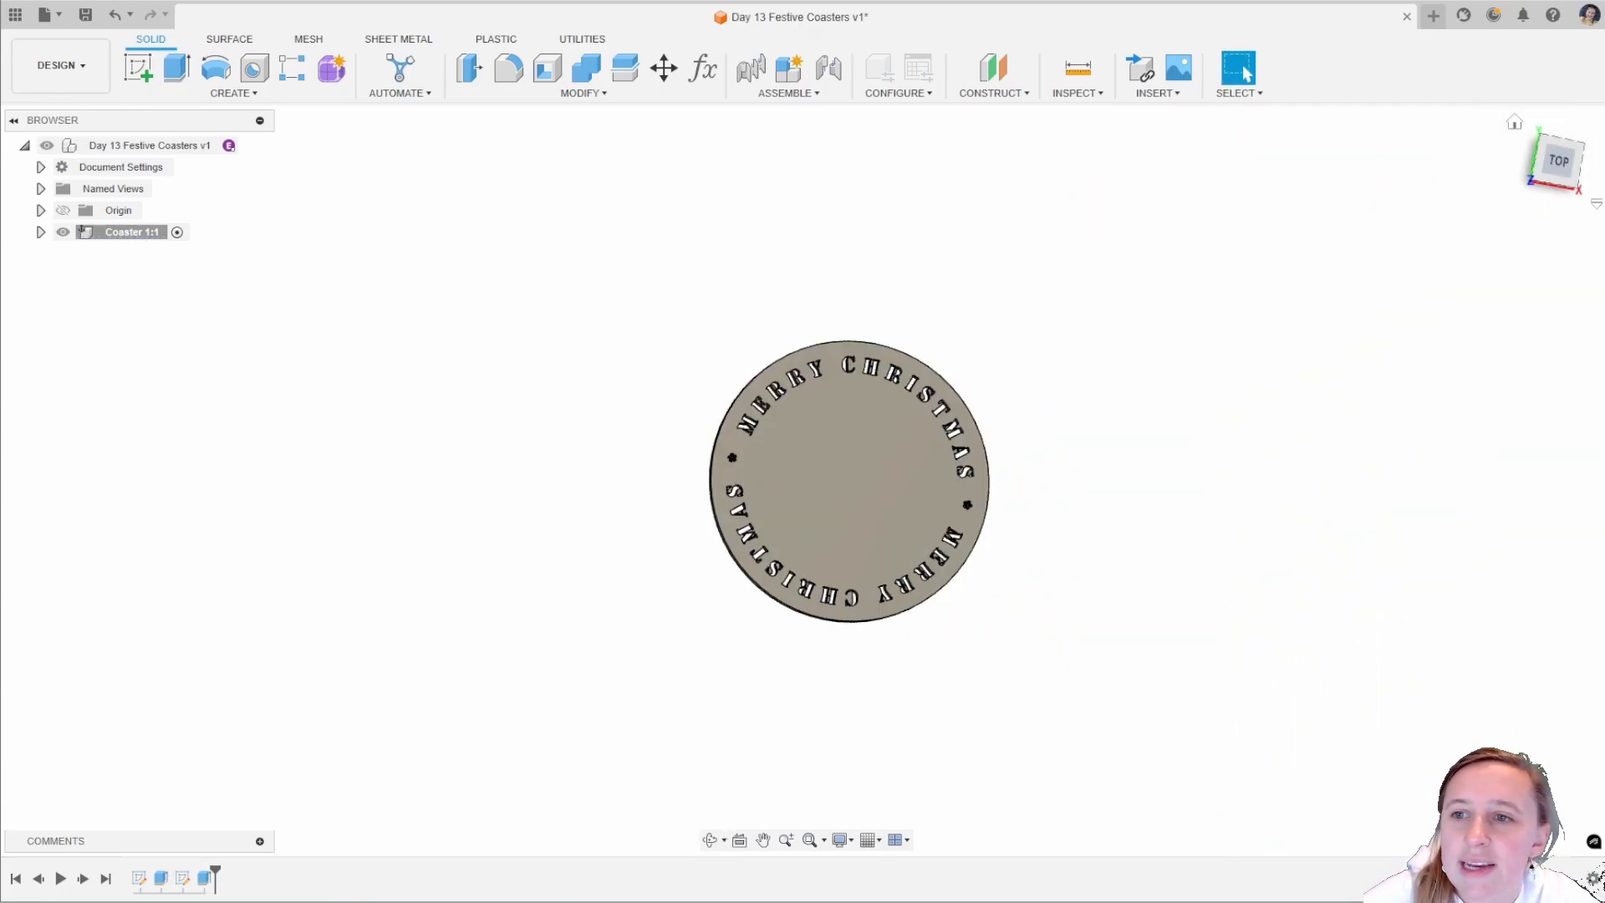
click(1559, 160)
scroll(861, 436, up, 3)
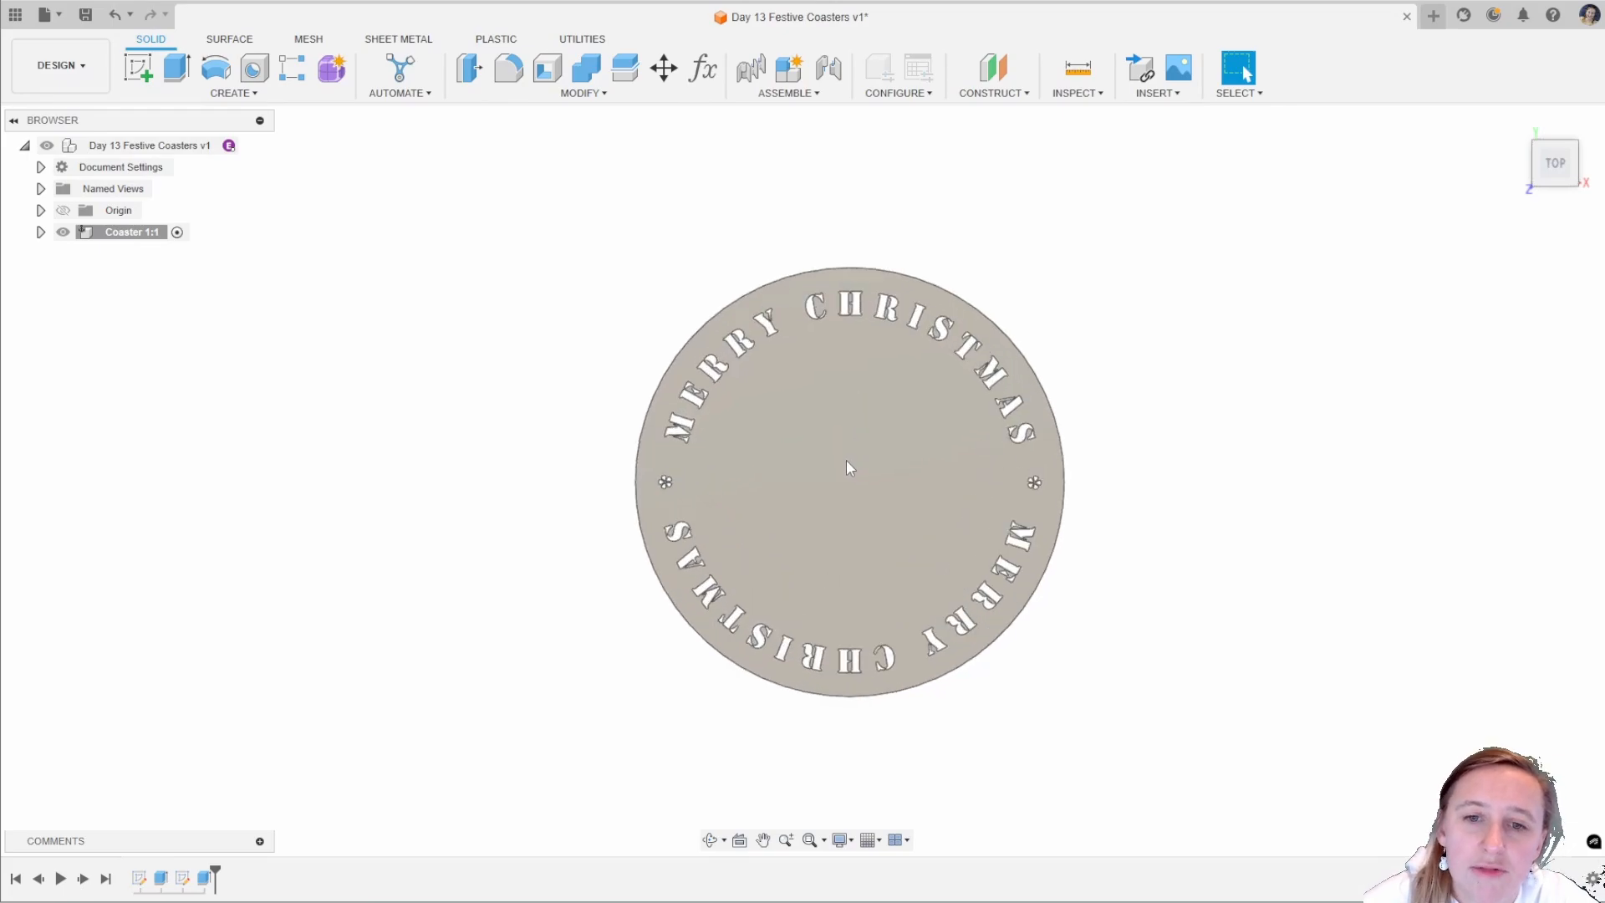
scroll(841, 456, up, 3)
scroll(830, 461, down, 2)
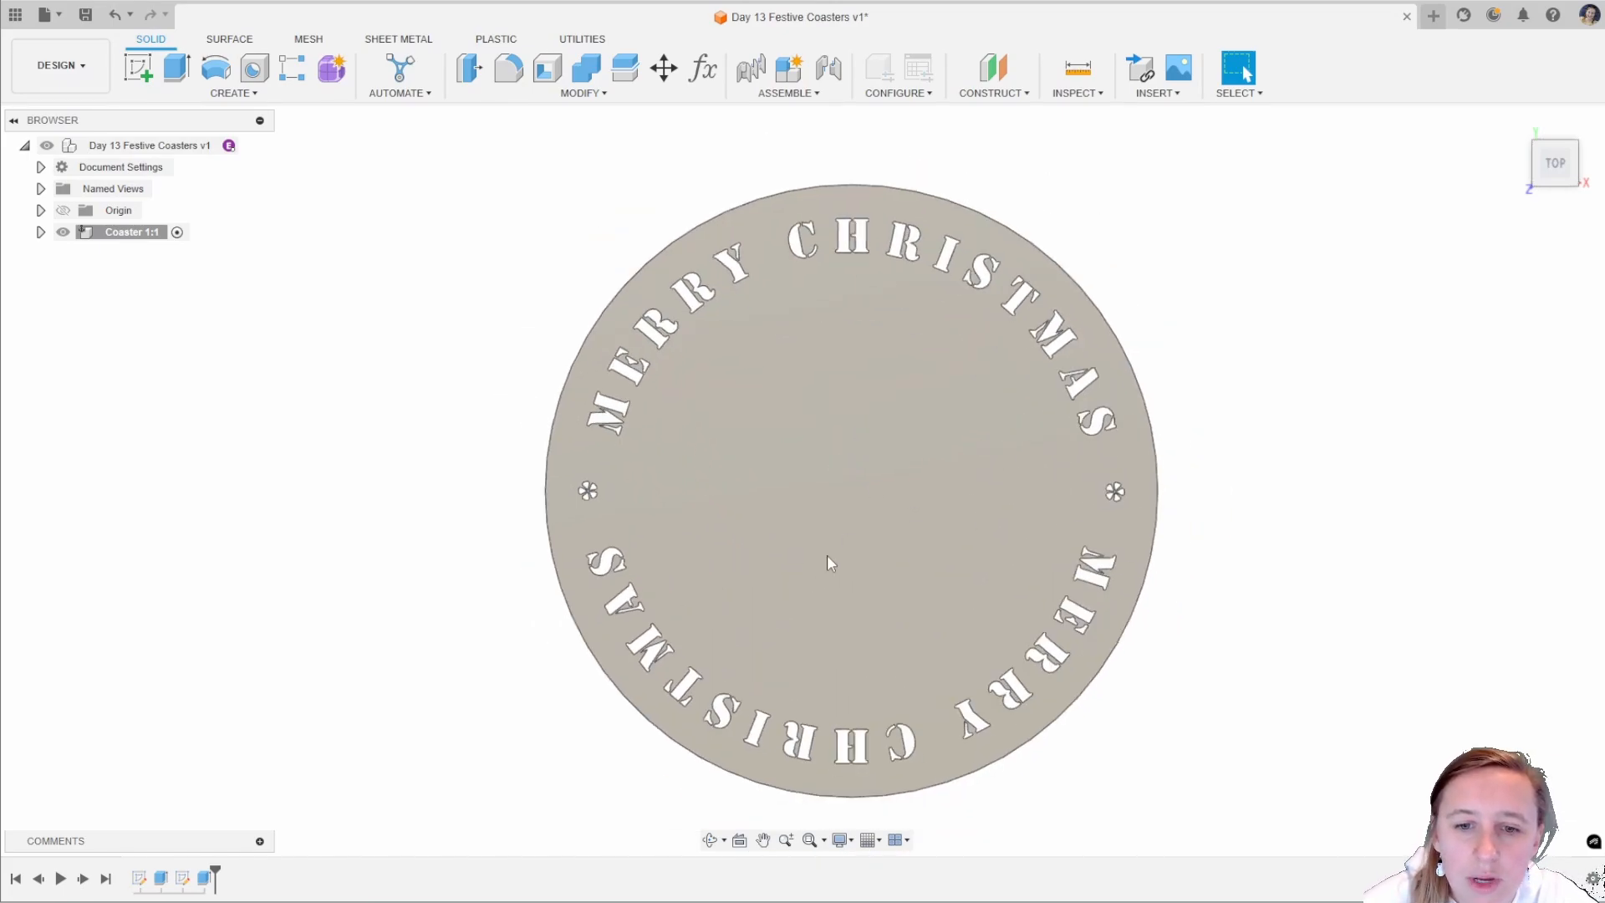
shift+middle_drag(827, 562, 1279, 466)
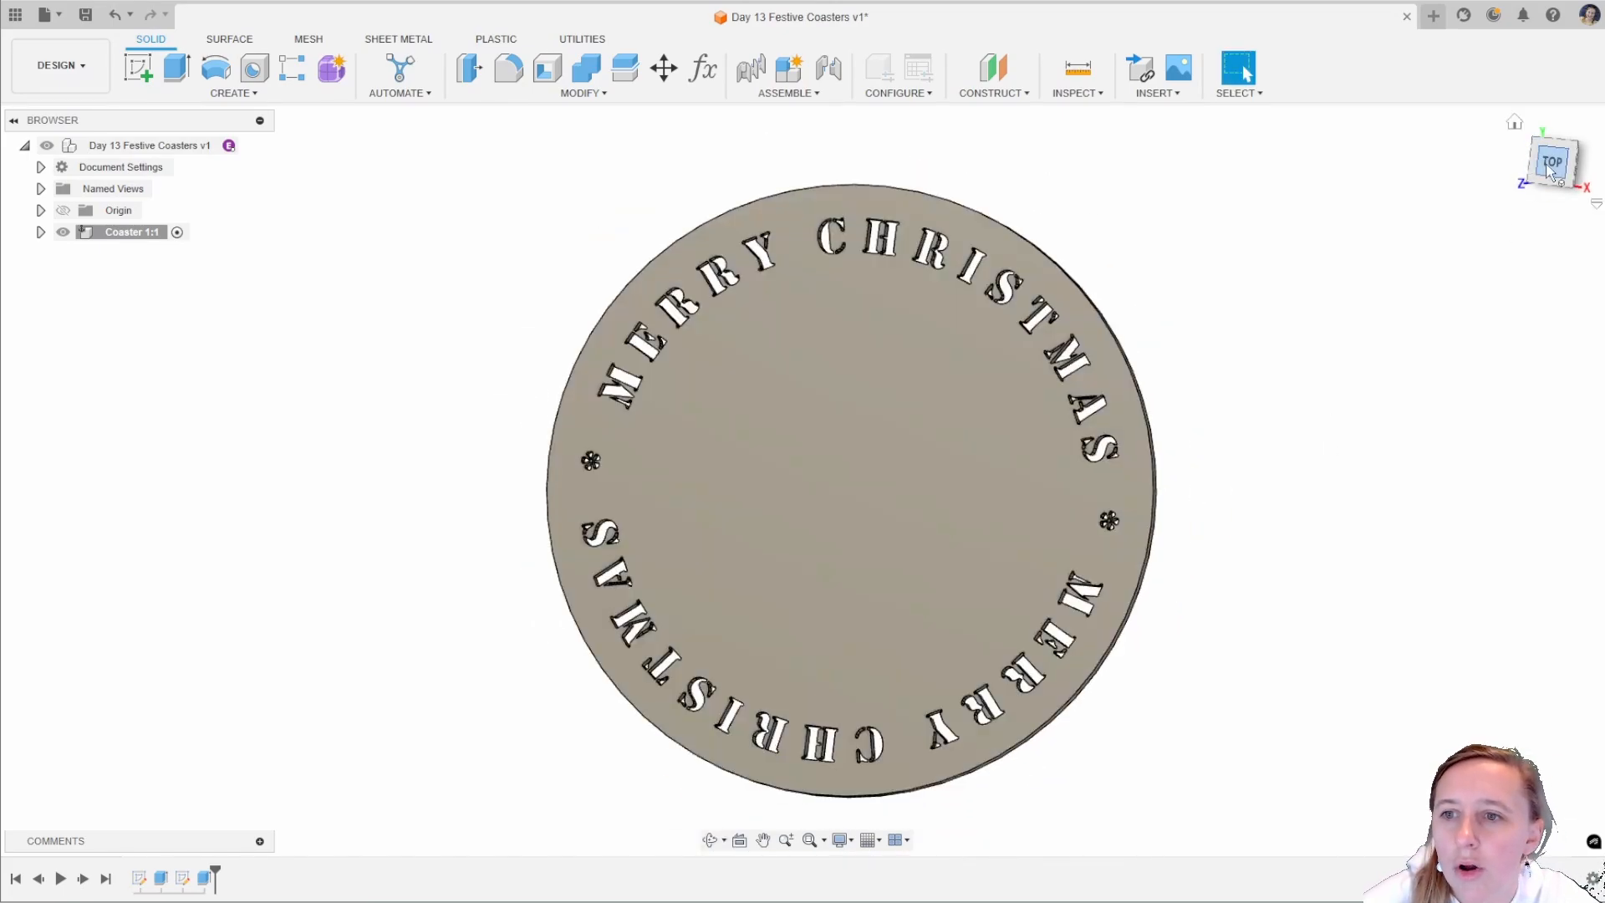
click(1552, 167)
scroll(1290, 523, down, 1)
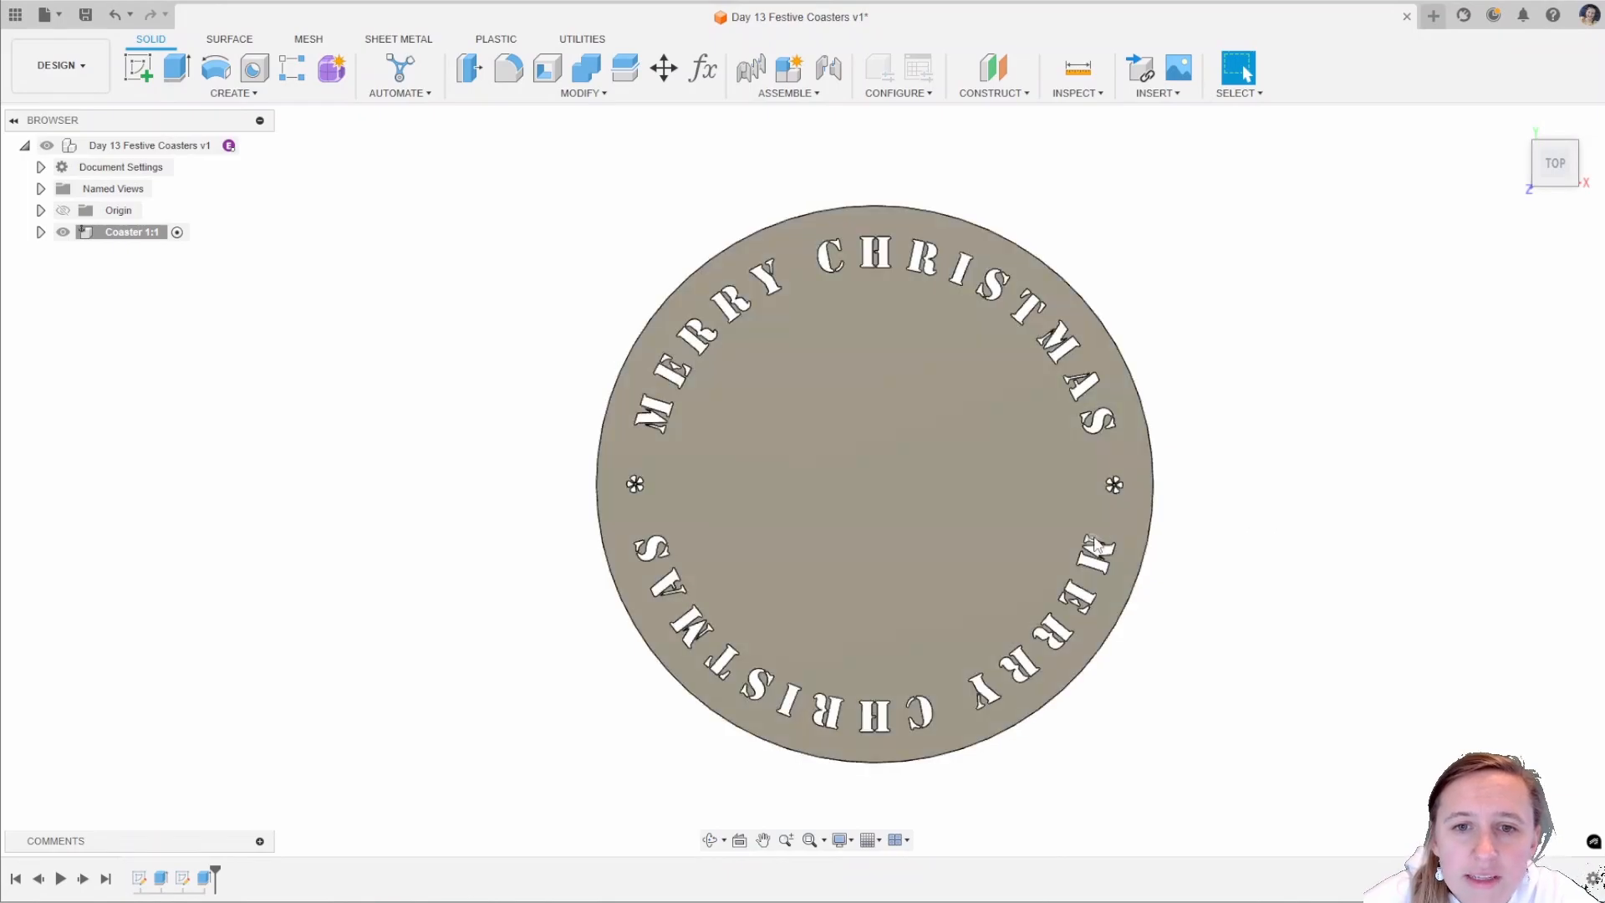
scroll(1095, 542, up, 1)
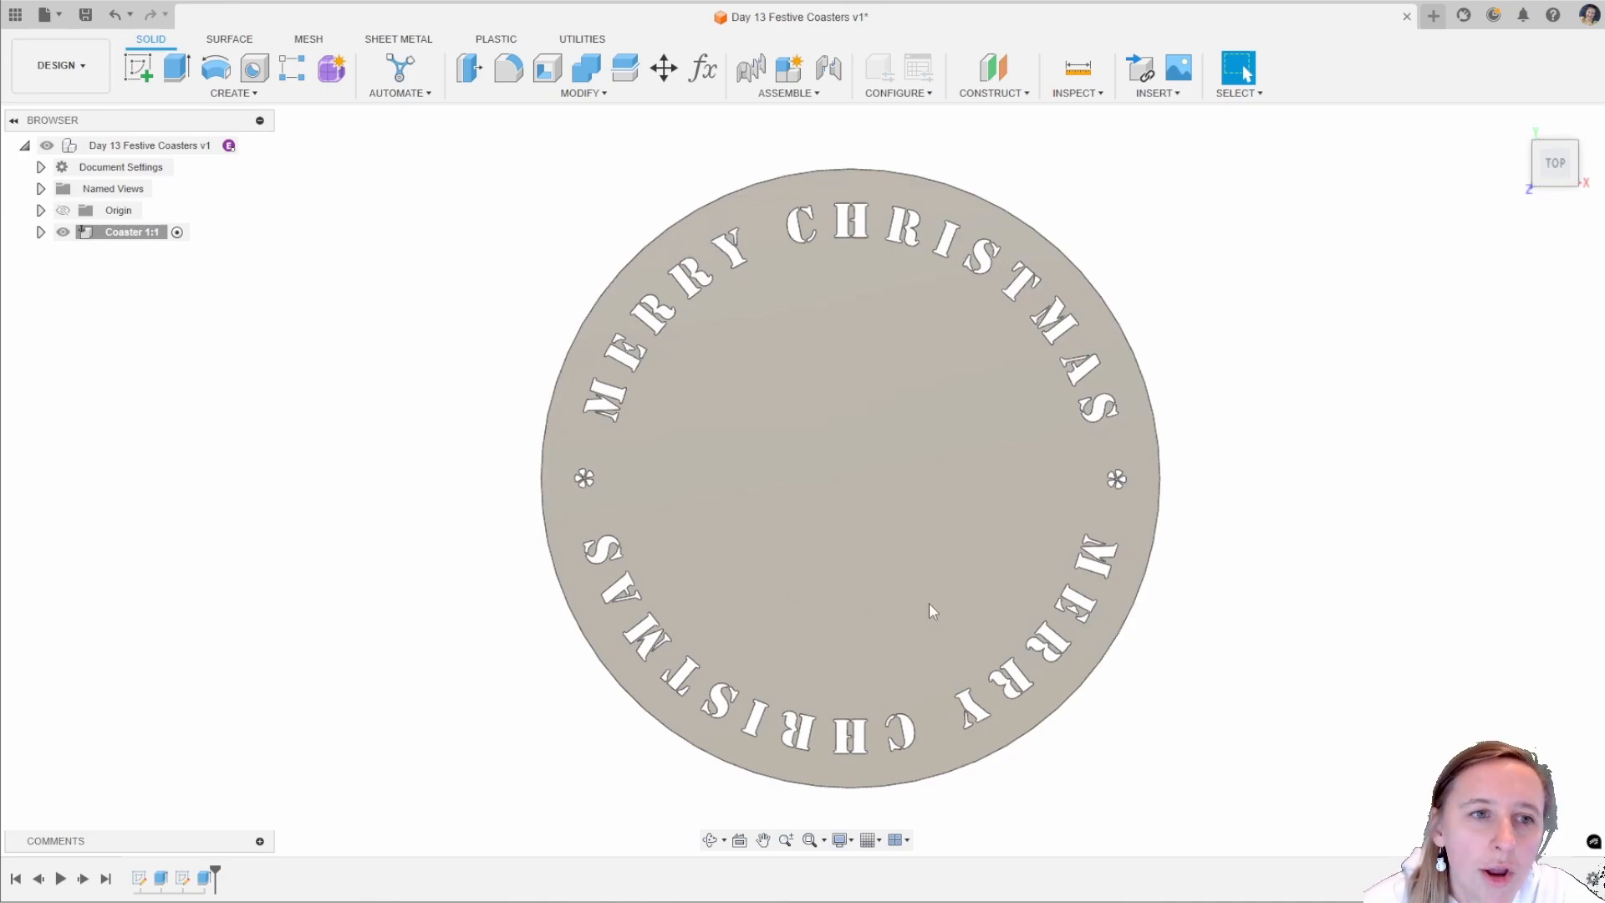
Start a new sketch on the coaster's flat top face, inside the ring of lettering.
click(138, 68)
click(886, 443)
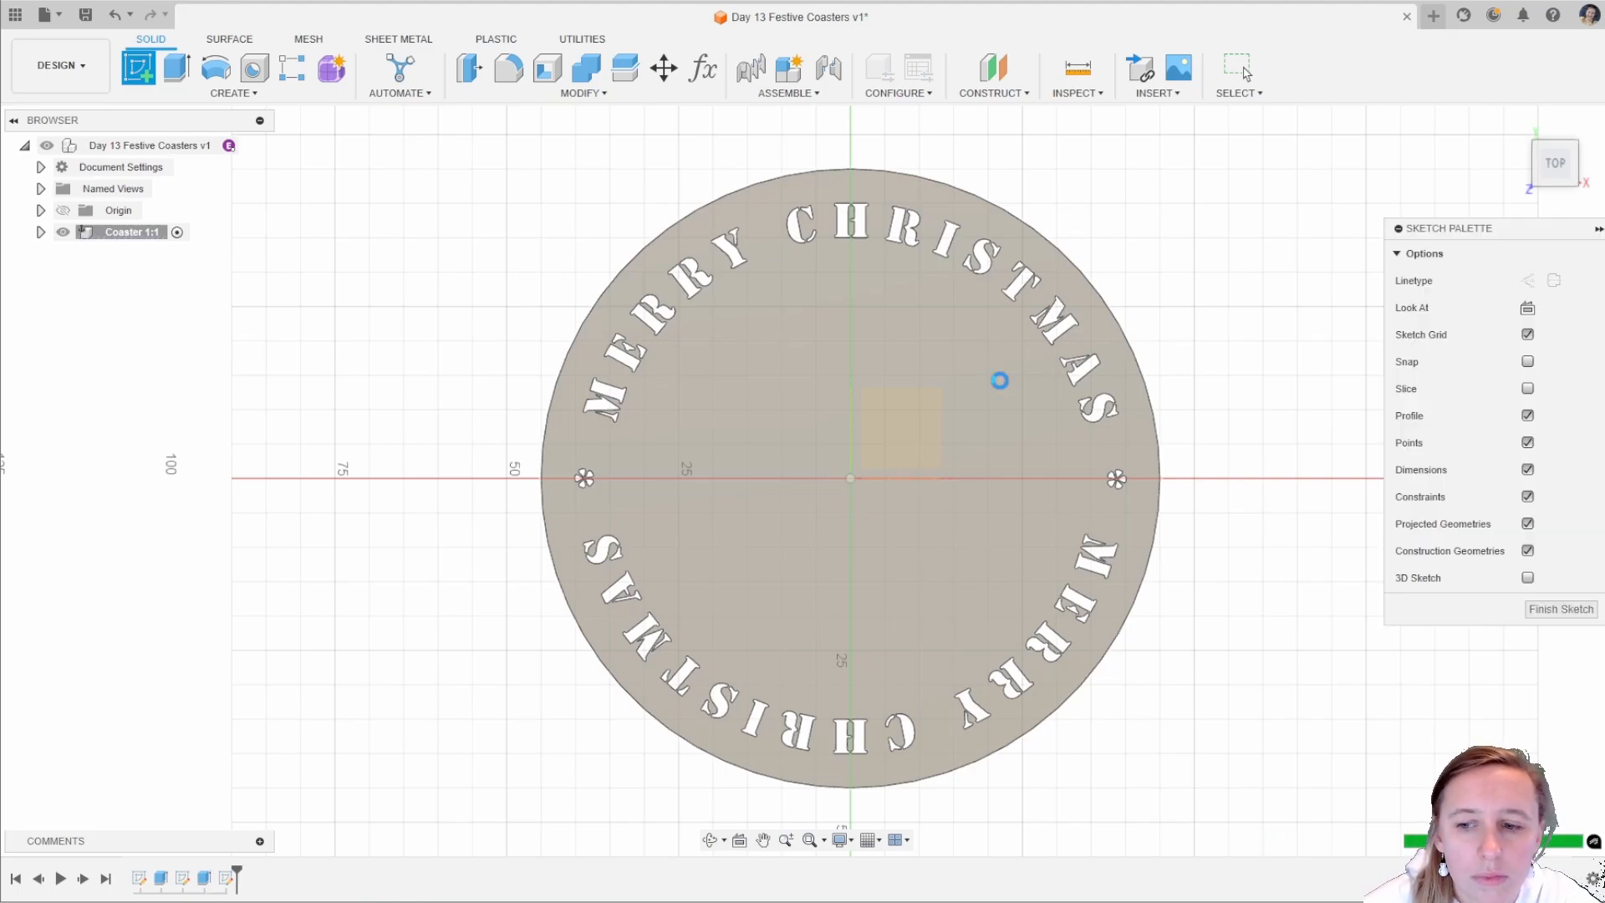
scroll(809, 418, down, 2)
scroll(807, 418, up, 5)
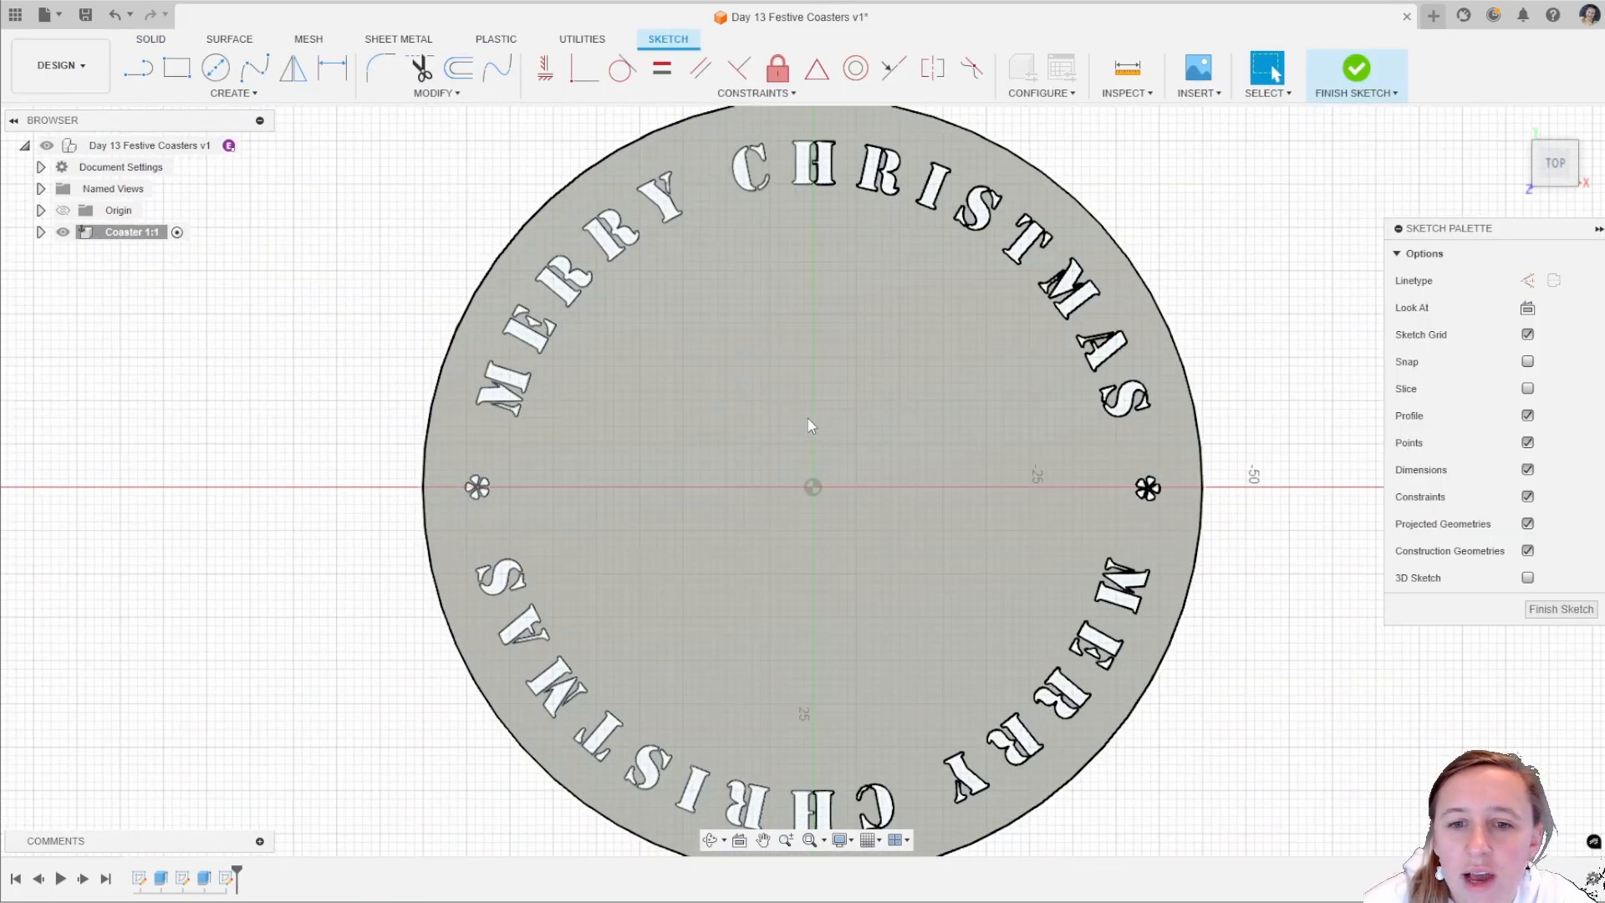
scroll(816, 417, down, 2)
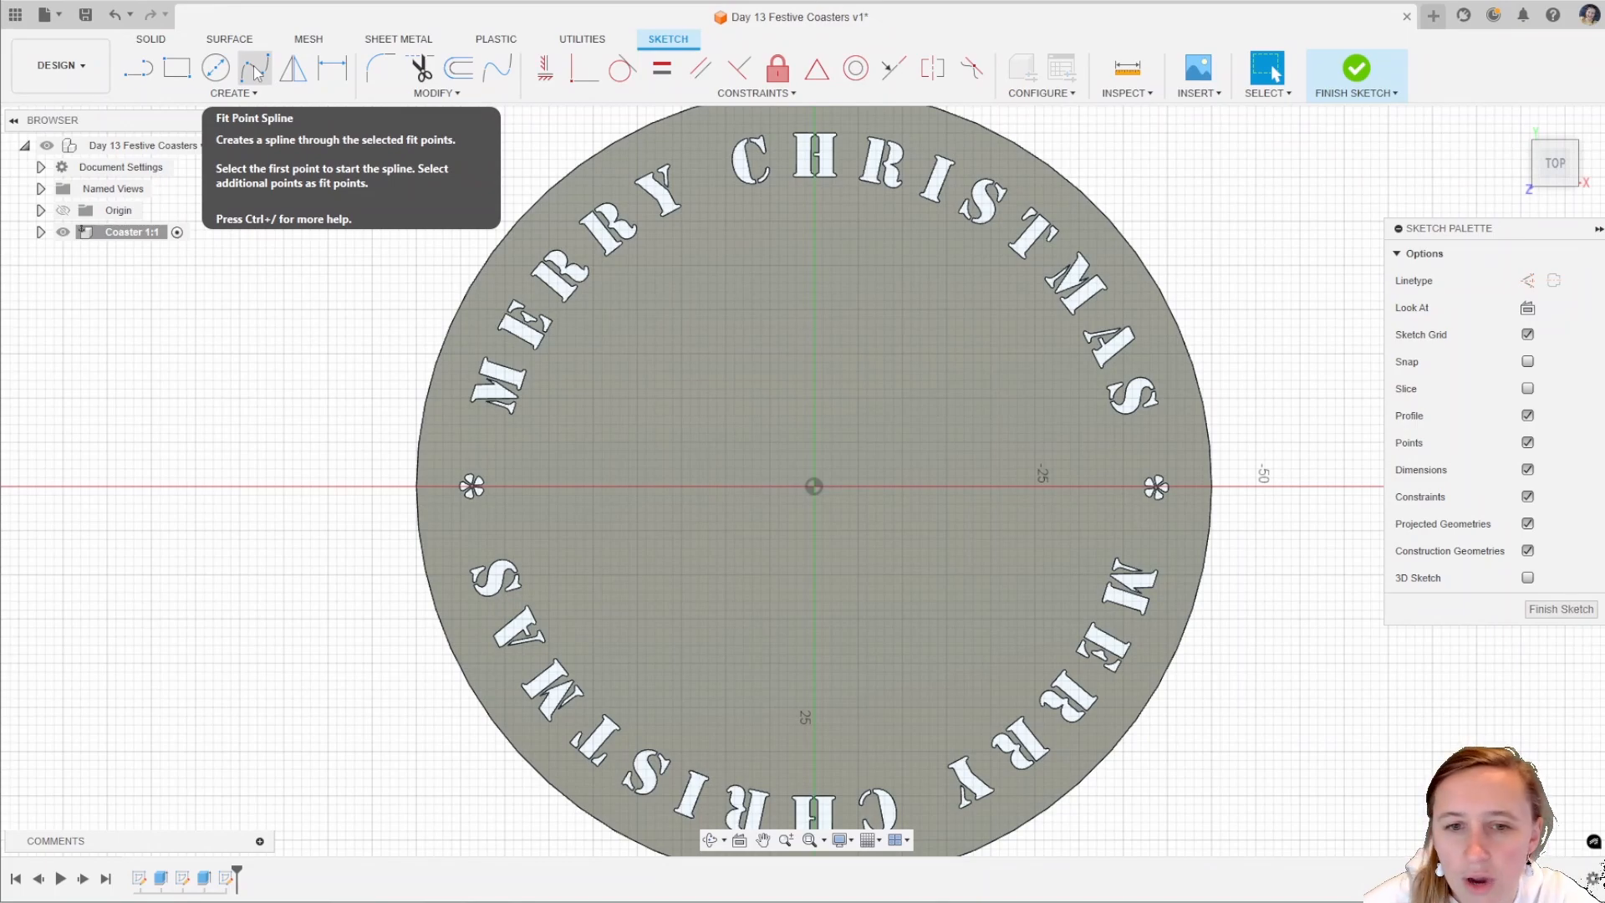
Begin a reindeer outline with a fit point spline, running from the back of the neck along the back to the tail.
click(255, 71)
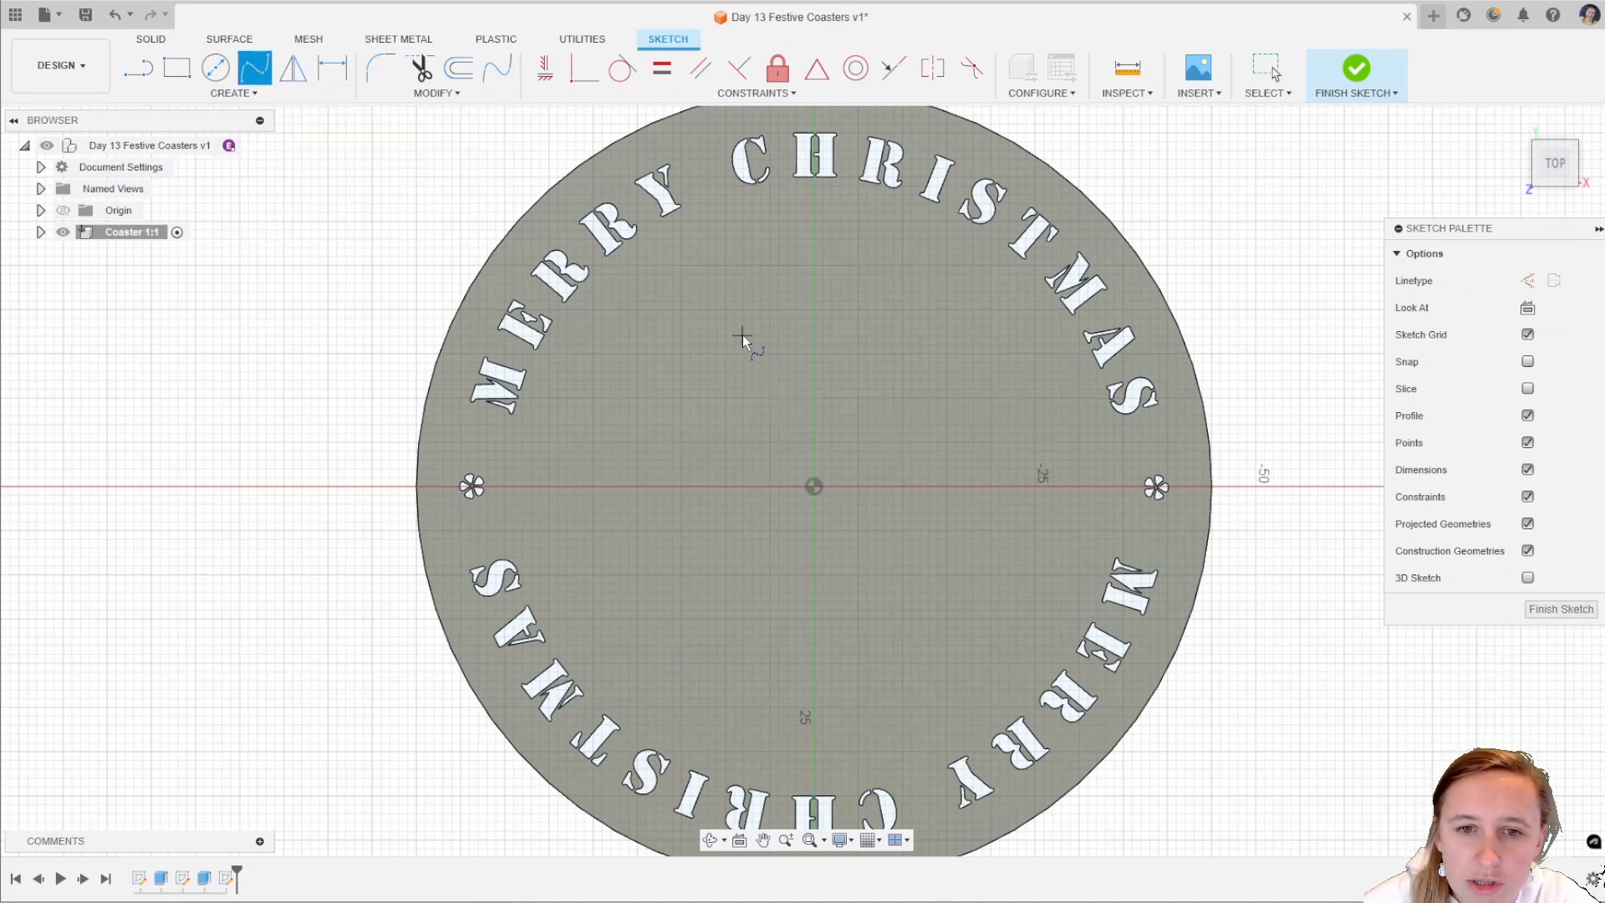
click(816, 384)
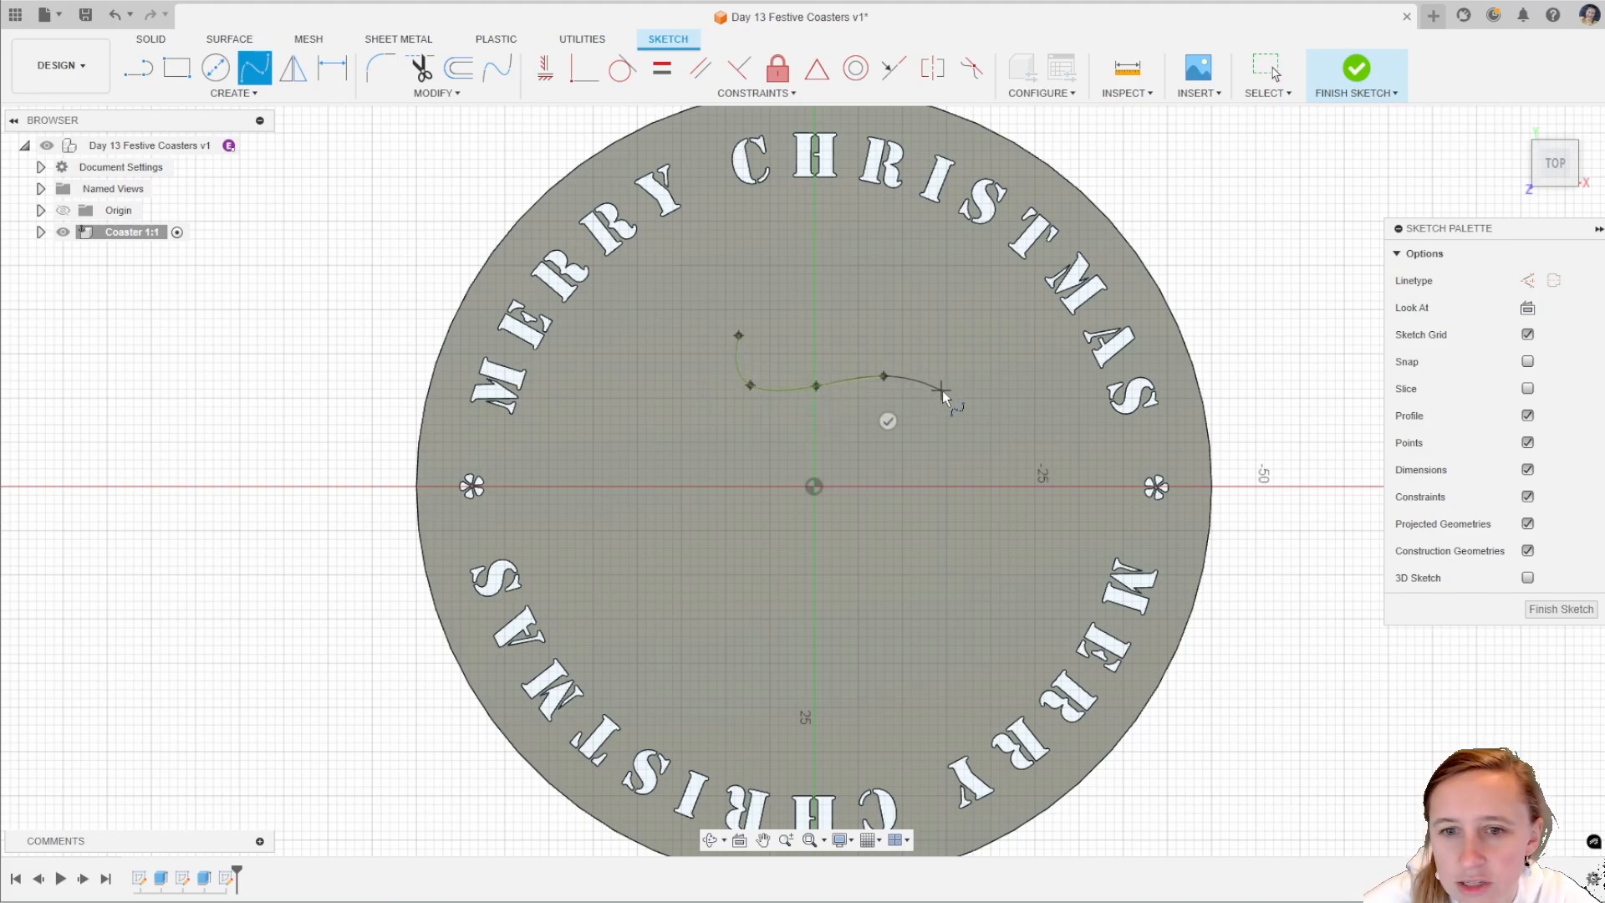
click(940, 438)
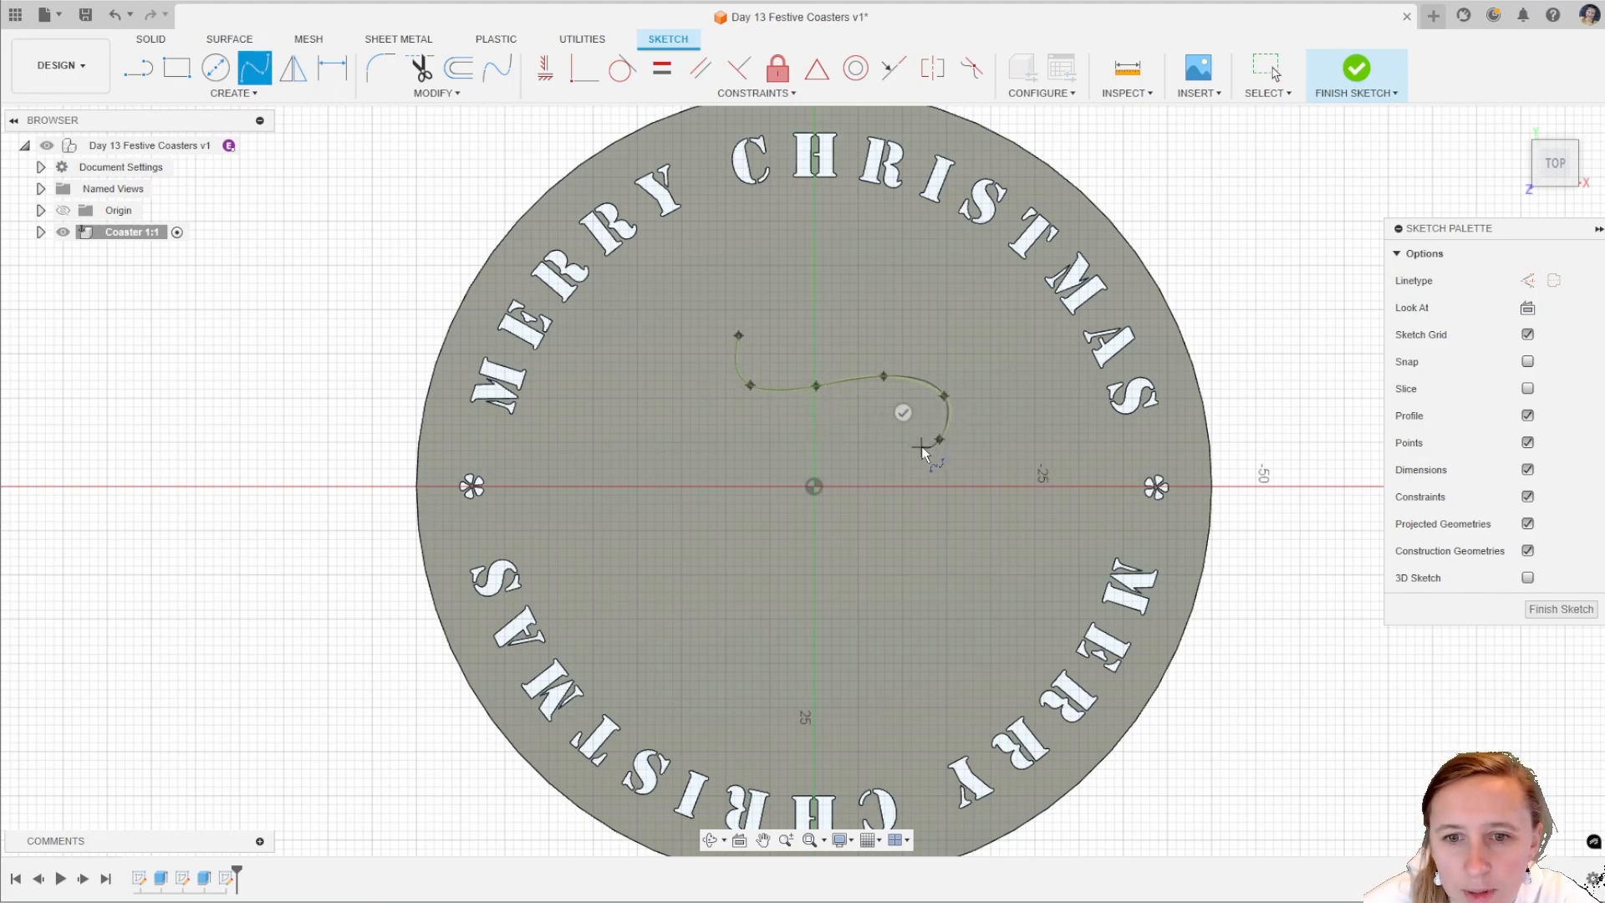
click(921, 446)
Continue the spline down and around the reindeer's hind leg, returning up to the belly.
click(935, 529)
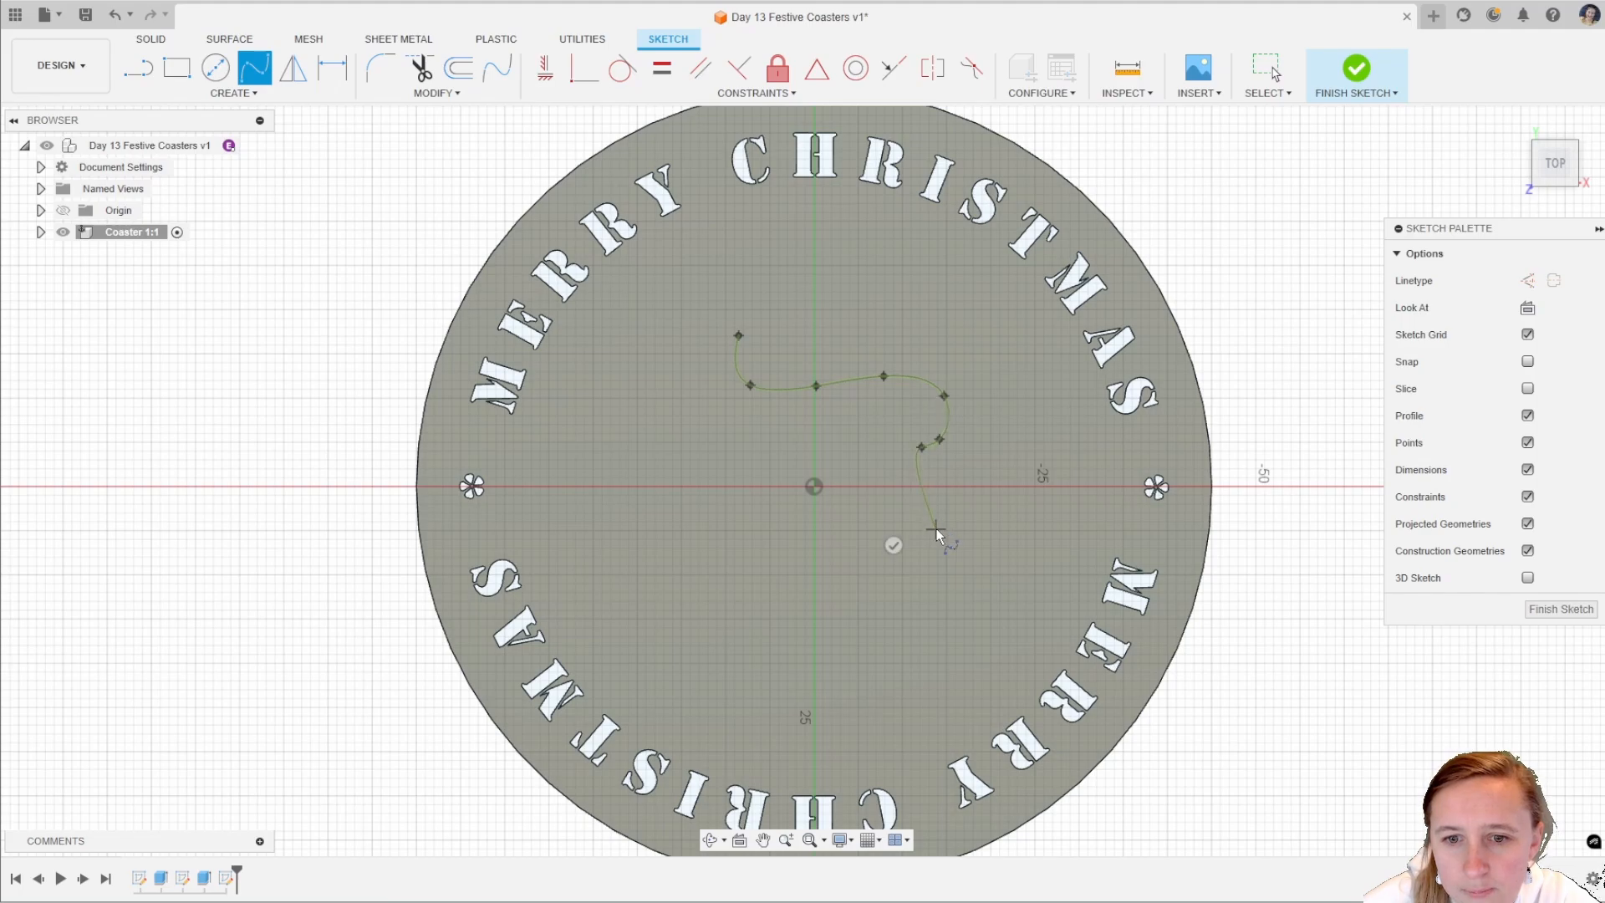
click(928, 559)
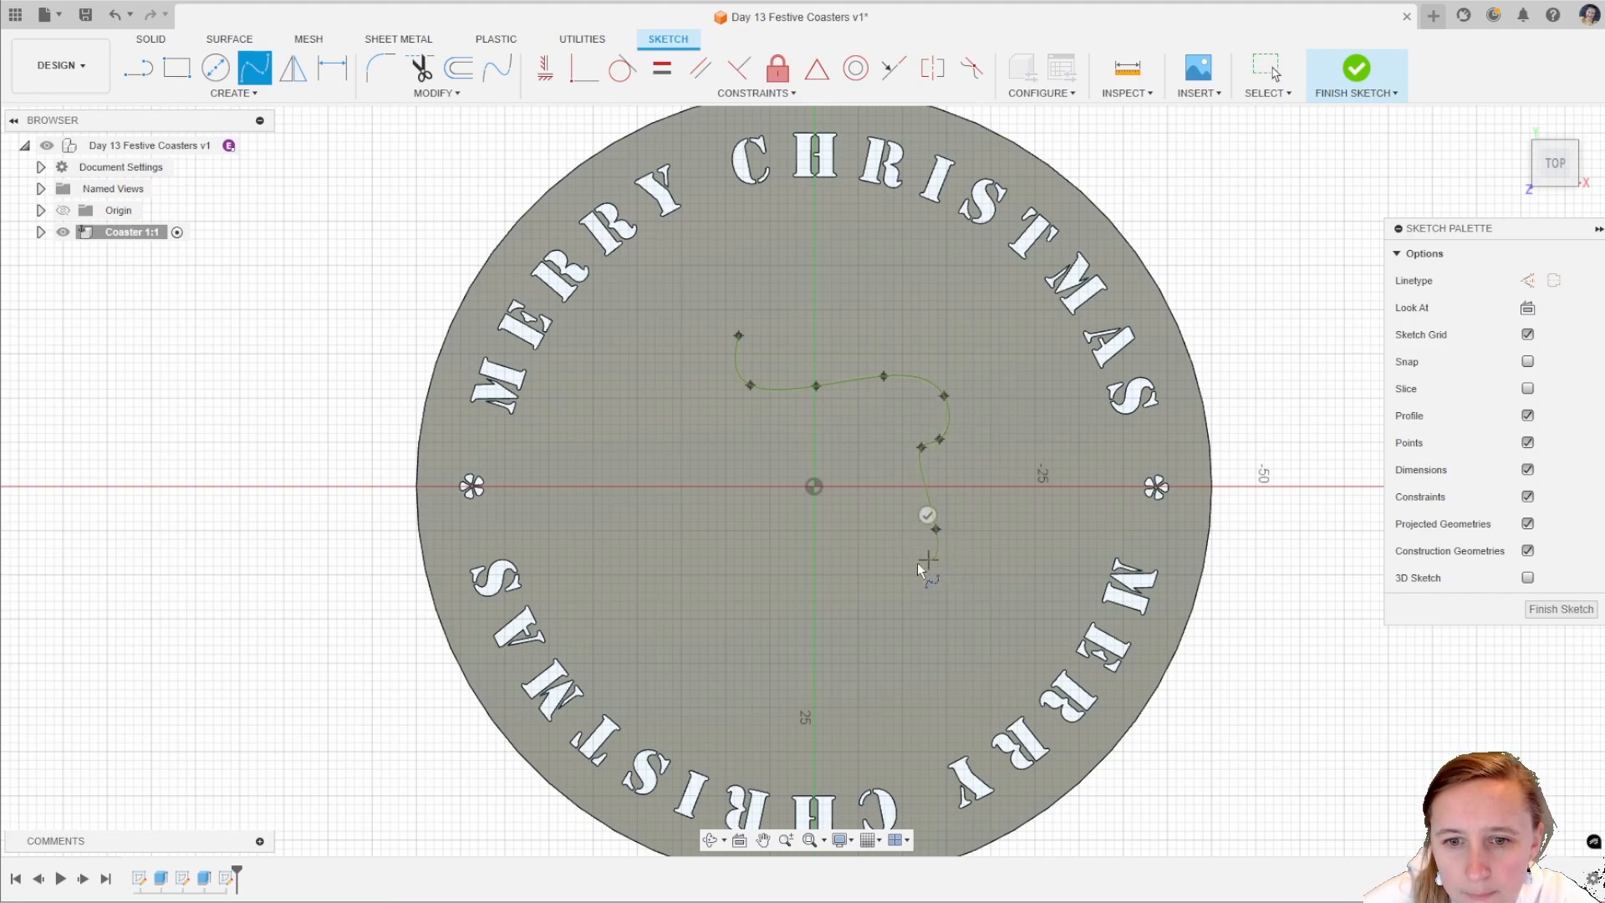
click(900, 567)
click(886, 542)
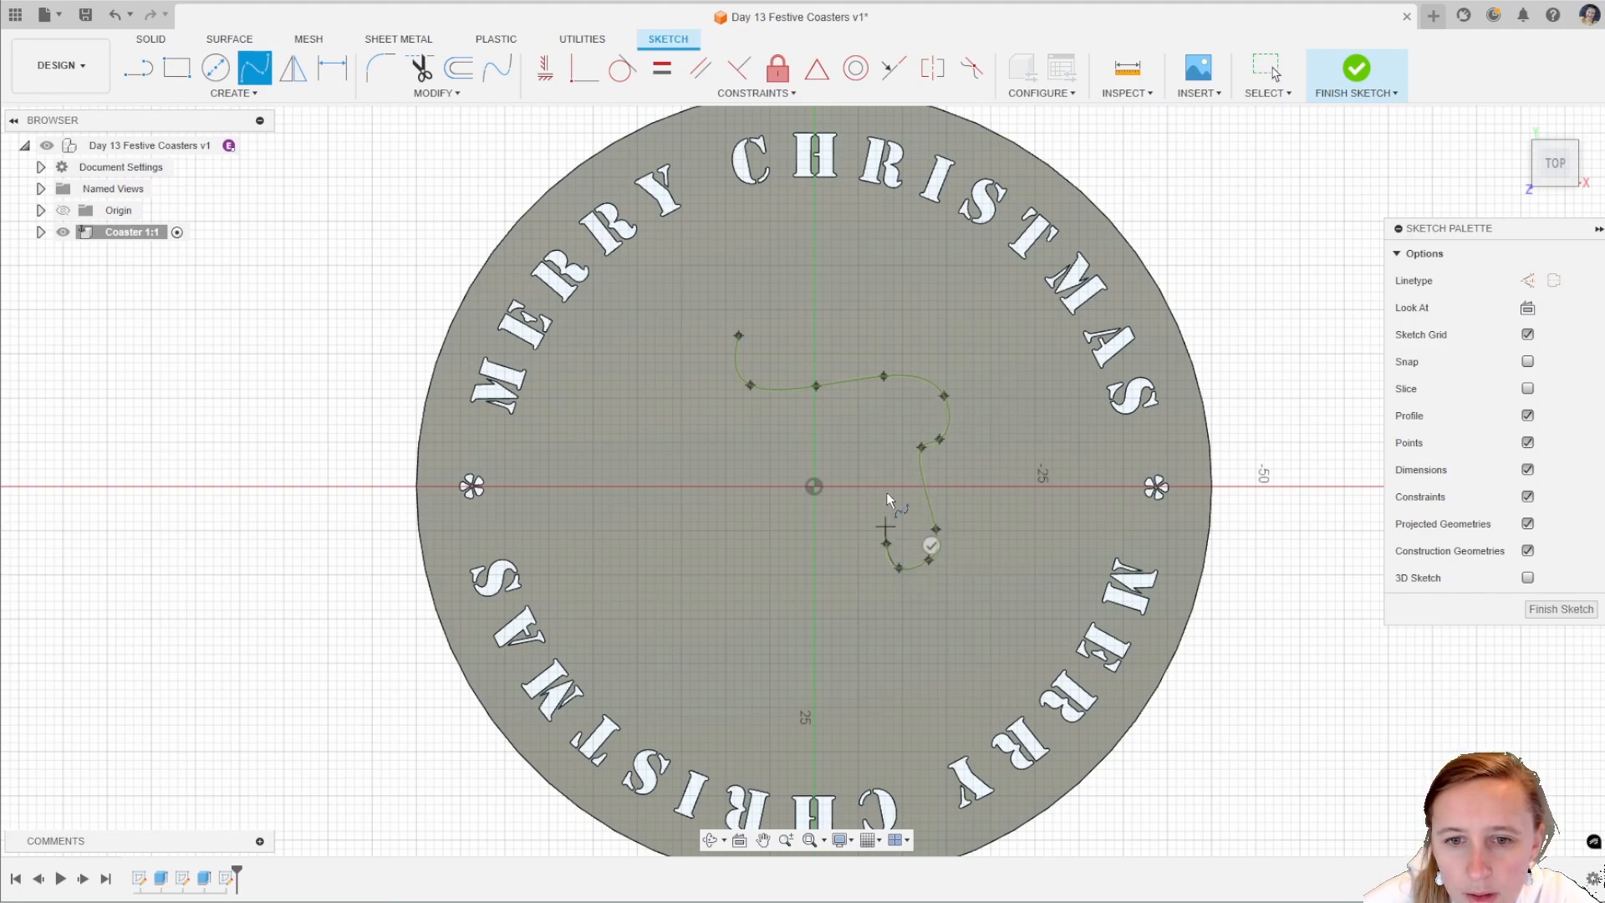
click(886, 479)
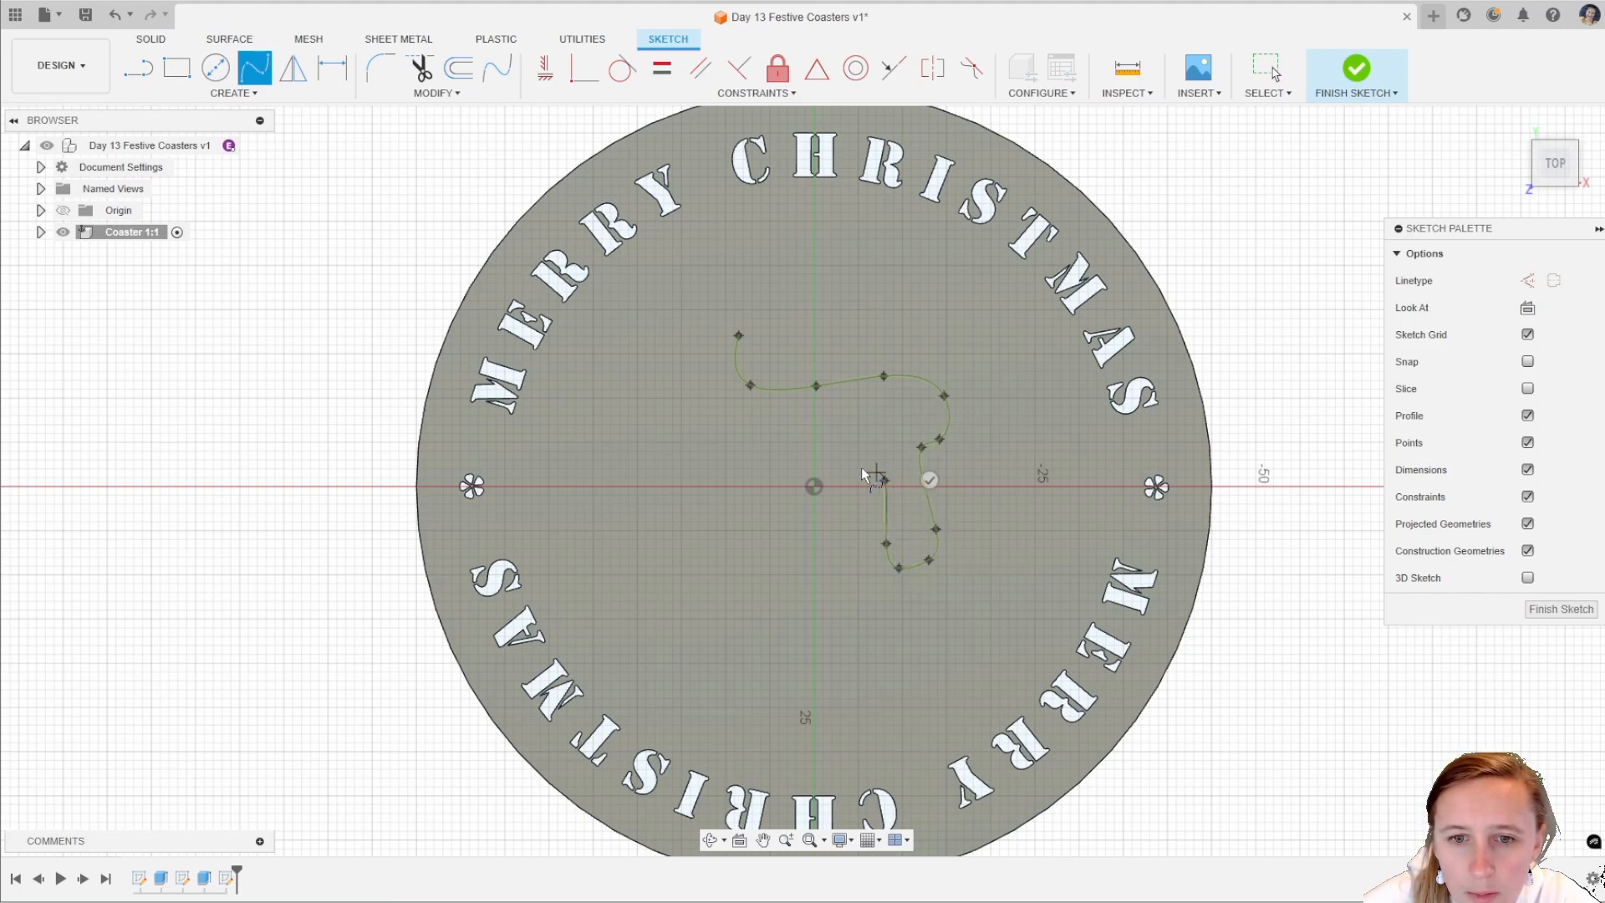
Continue the spline along the reindeer's belly and around the foot of the front leg.
click(778, 484)
click(782, 537)
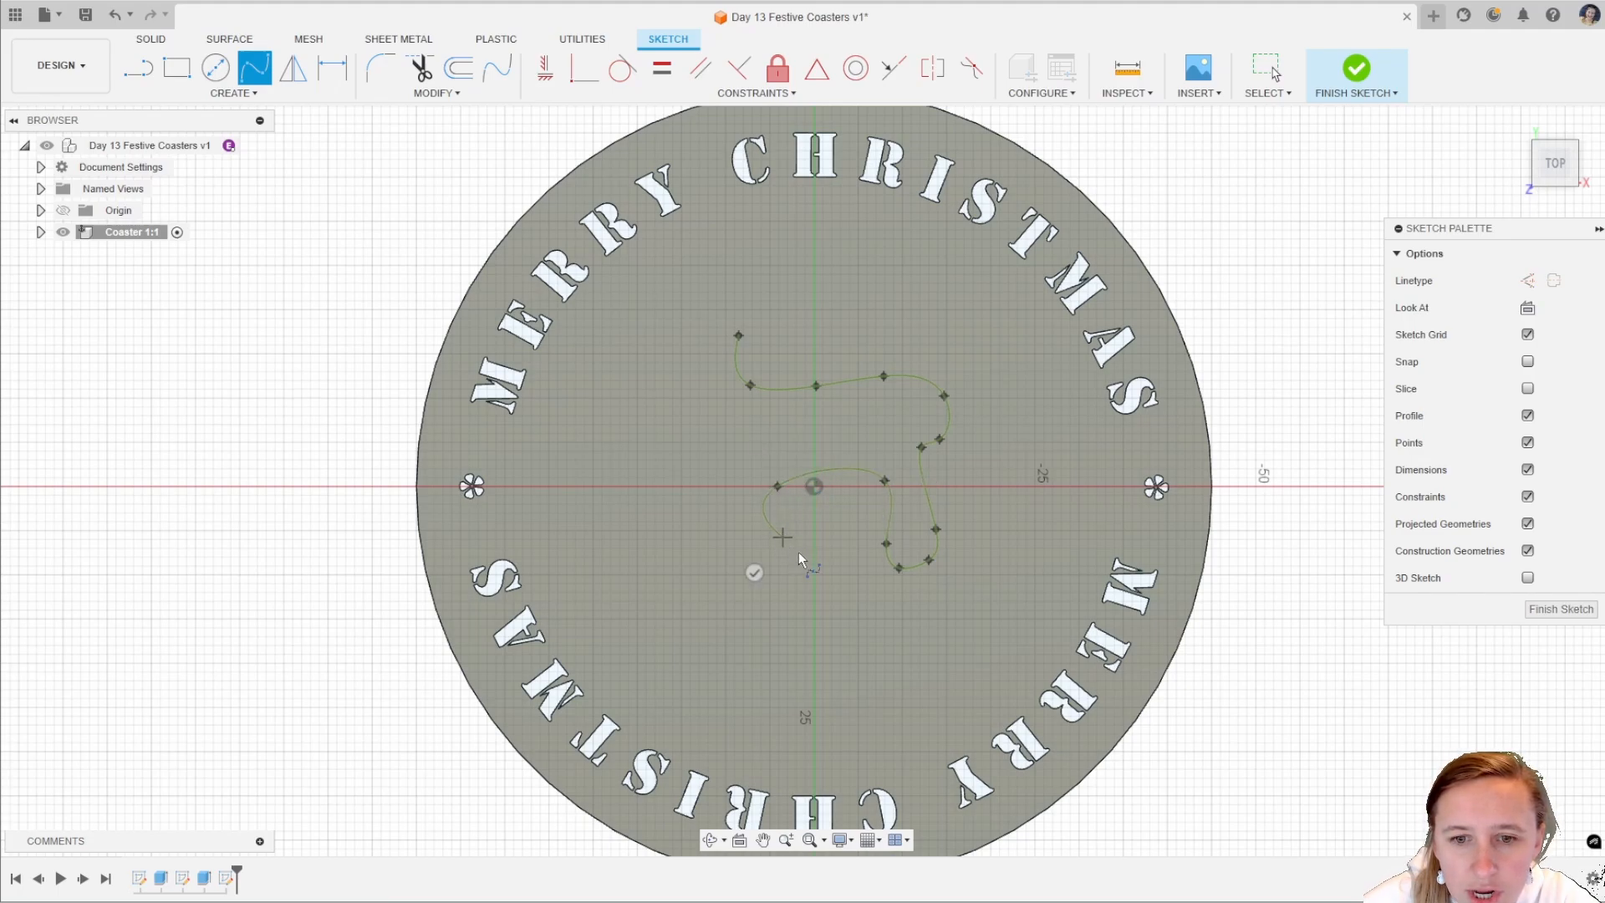
click(747, 593)
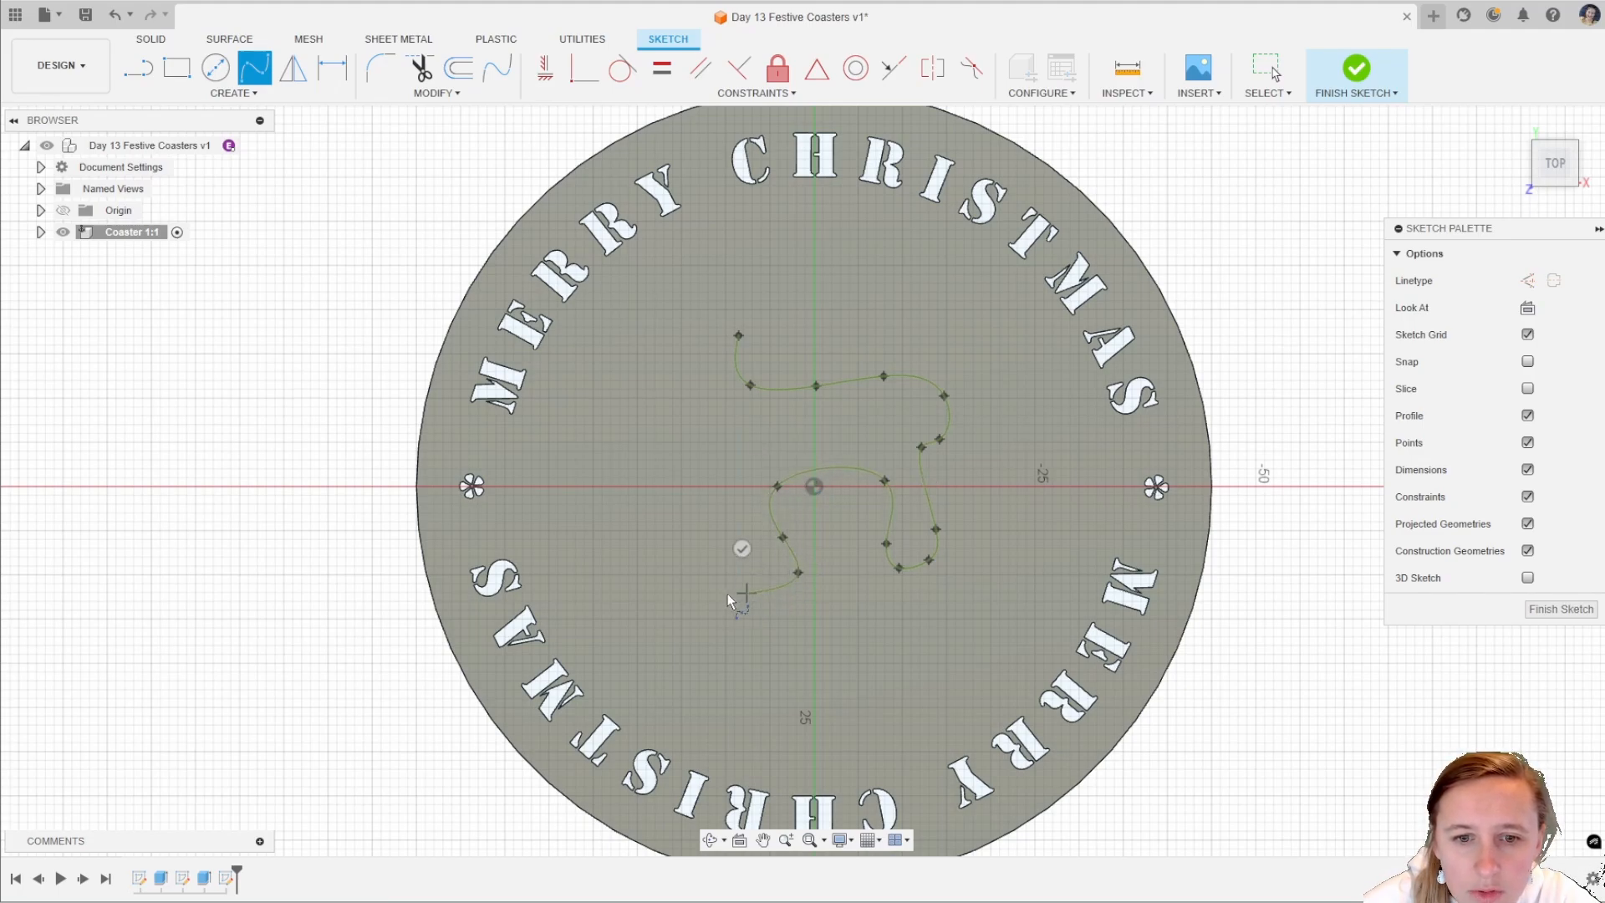
click(726, 572)
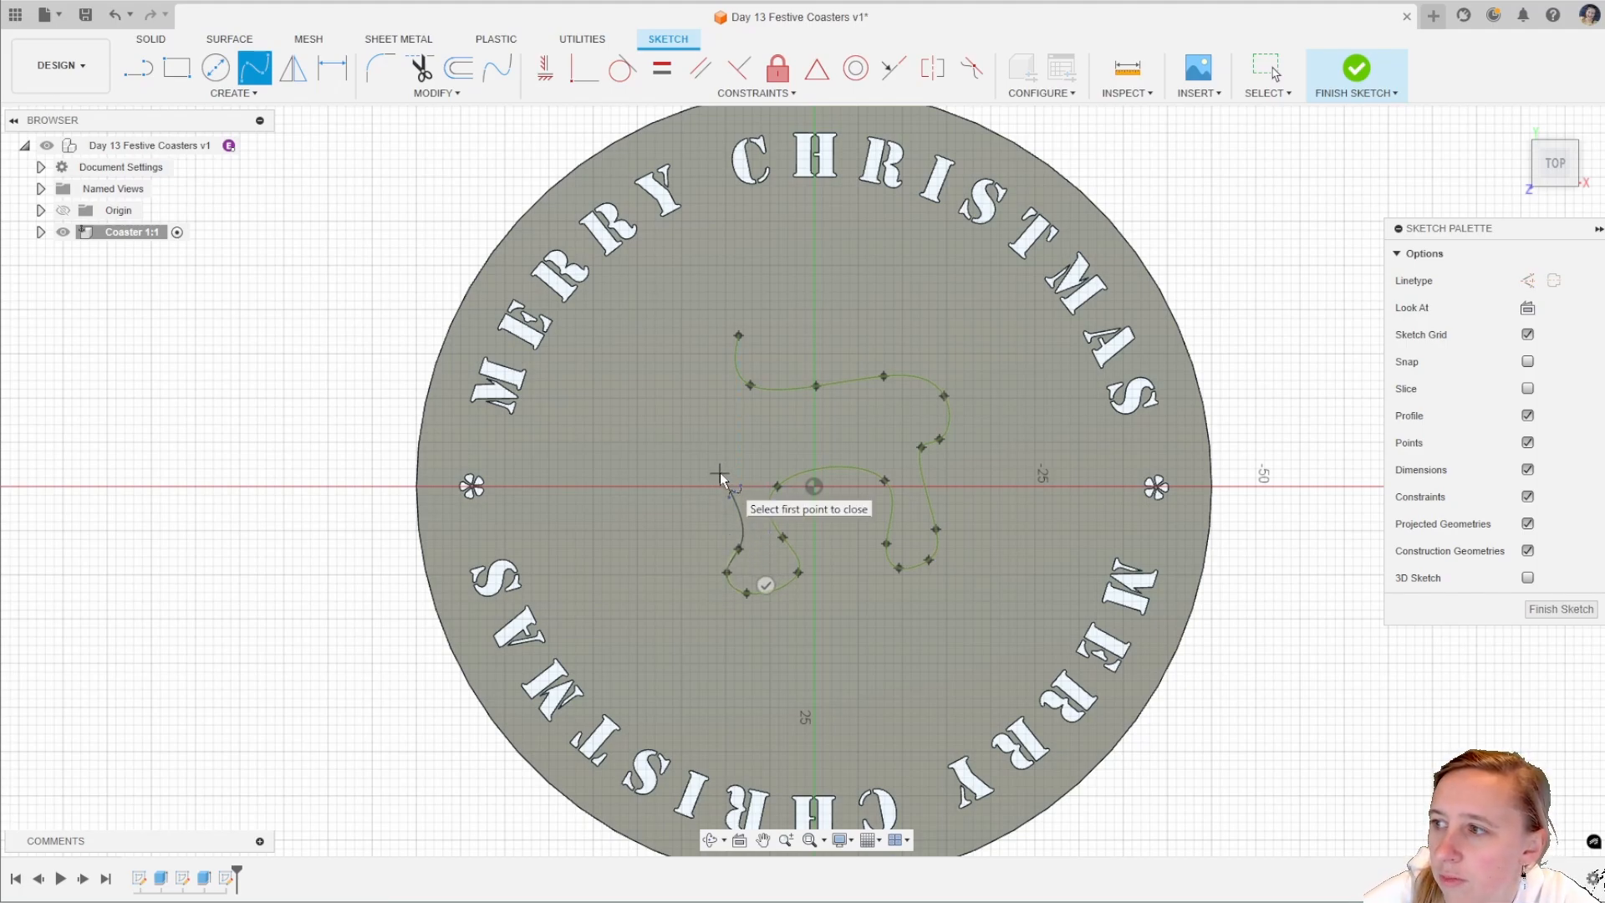
Continue the spline up the reindeer's chest, around the muzzle and up to the forehead.
click(704, 430)
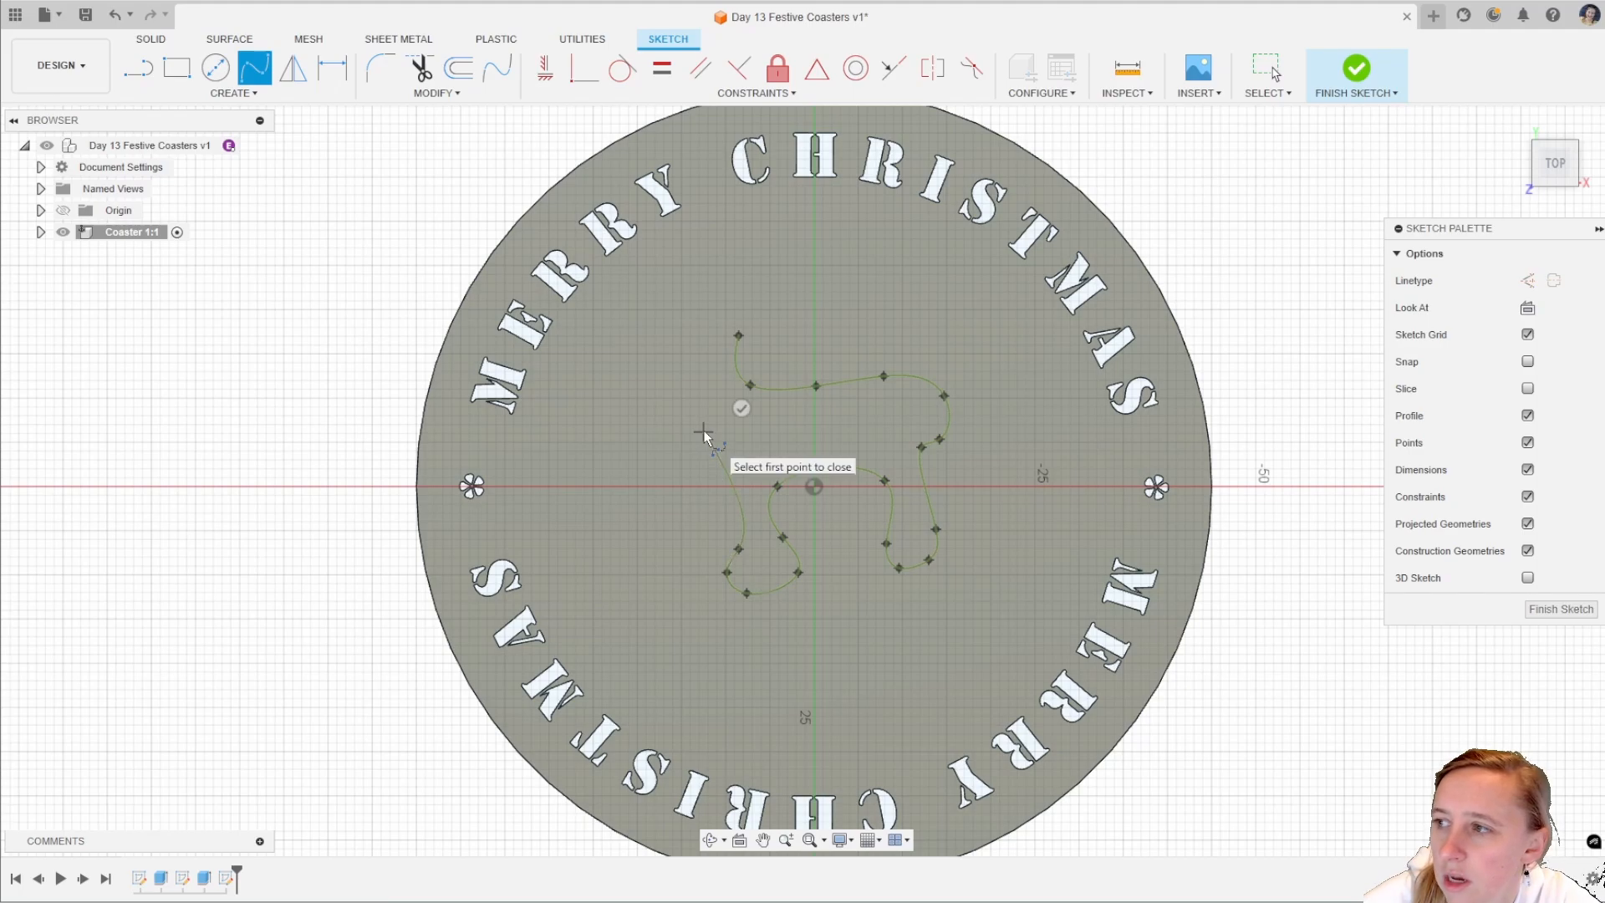
click(663, 438)
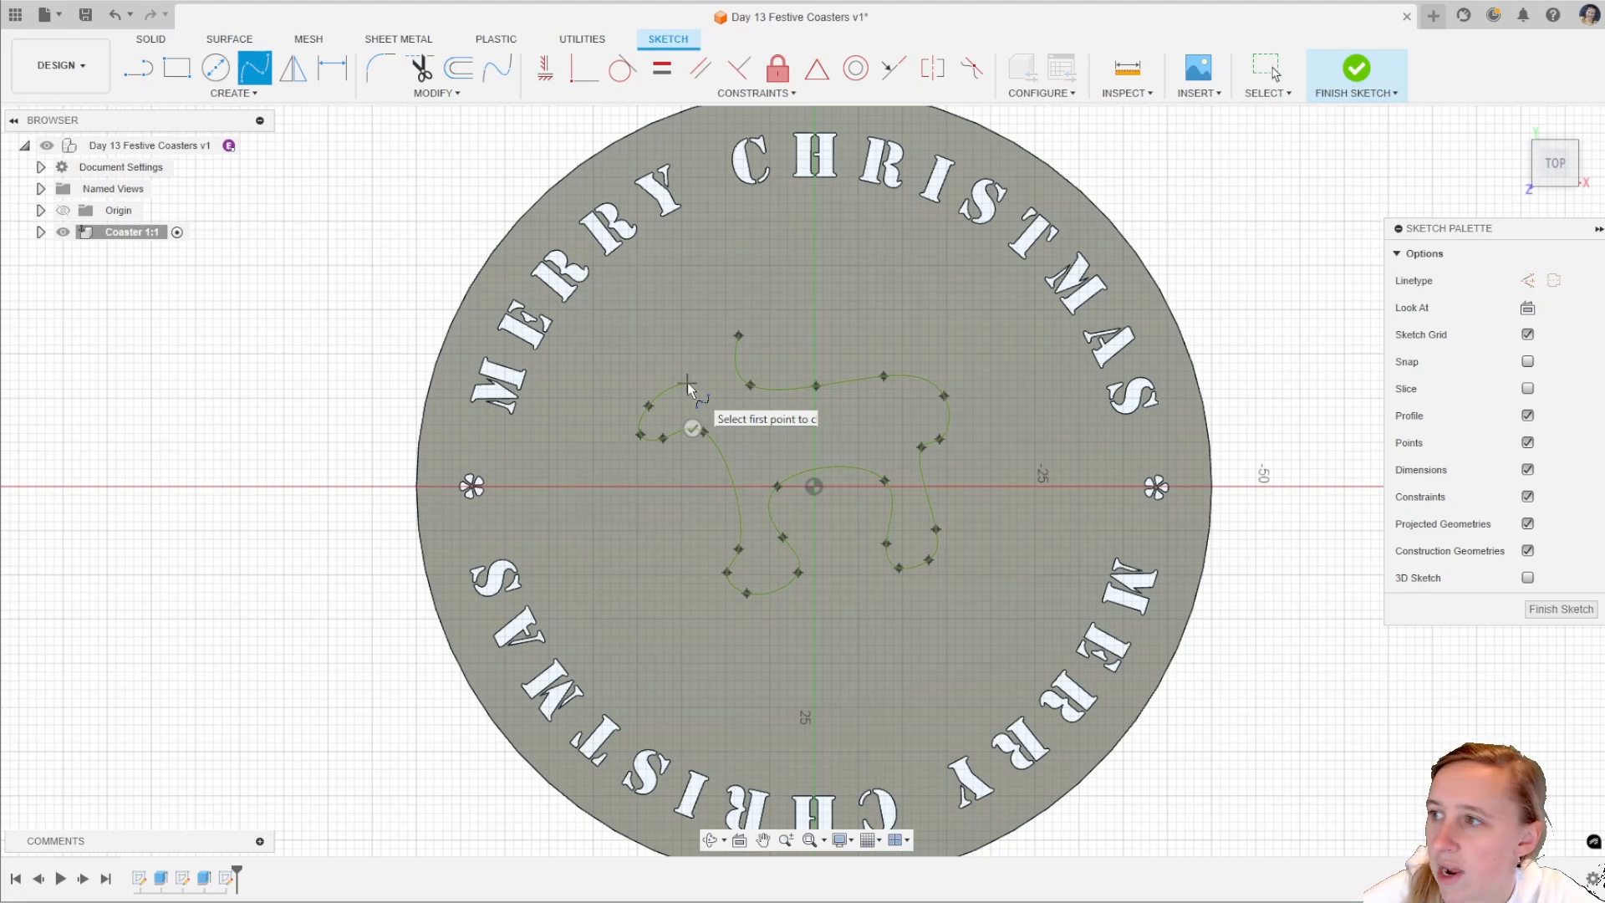
click(687, 383)
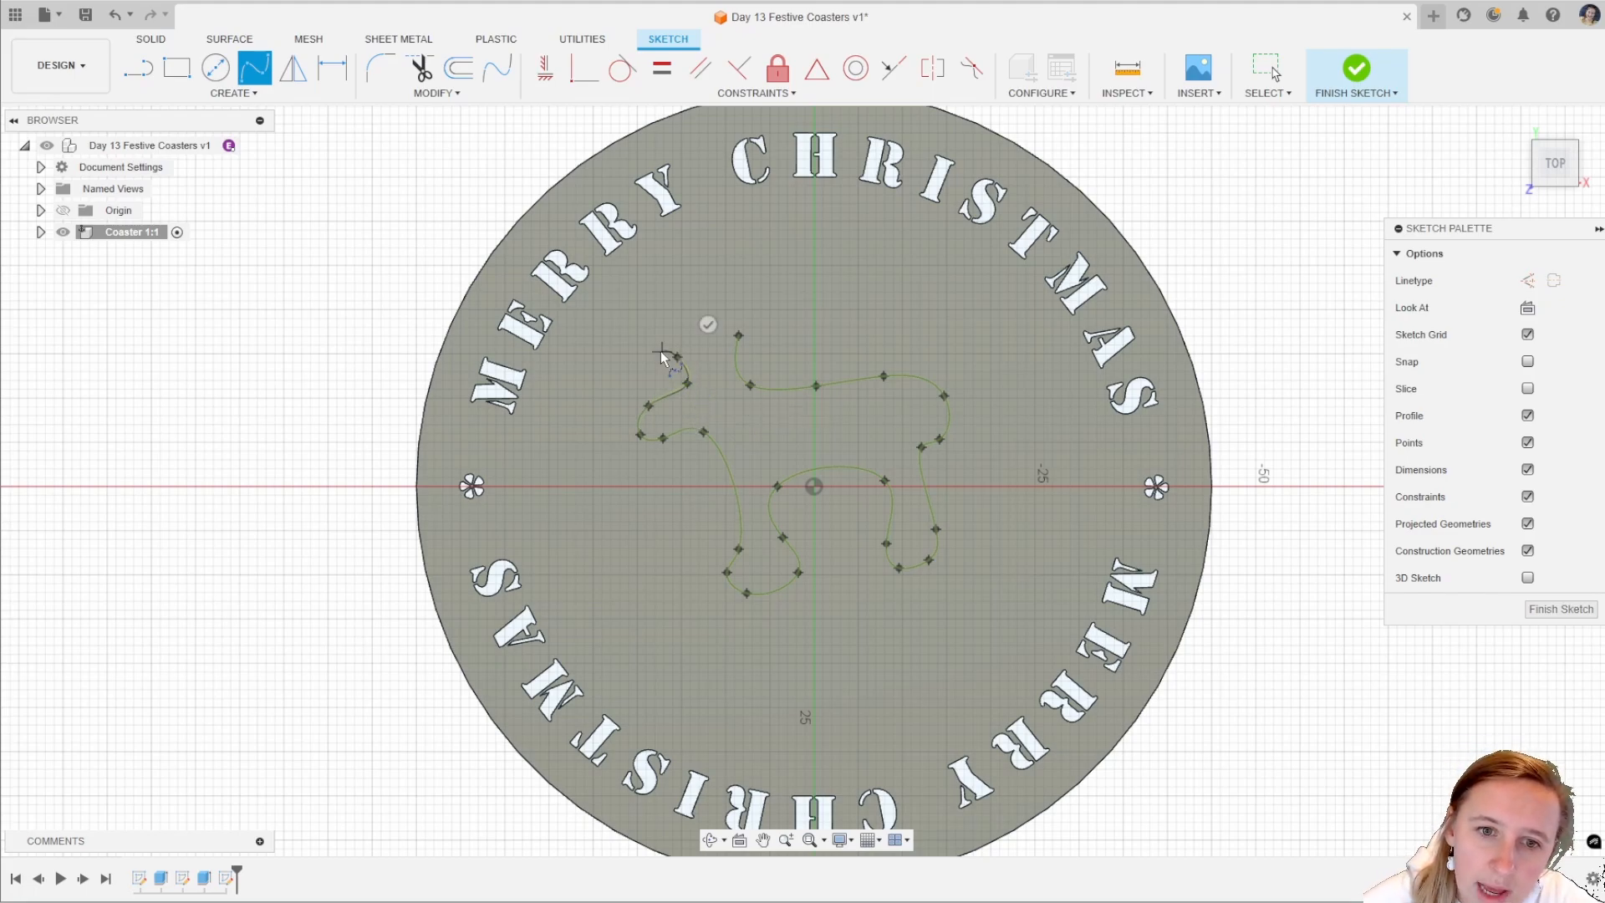
Trace the reindeer's front antler with rounded branches, bringing the spline back down to the dip between the two antlers.
scroll(654, 358, up, 5)
click(655, 359)
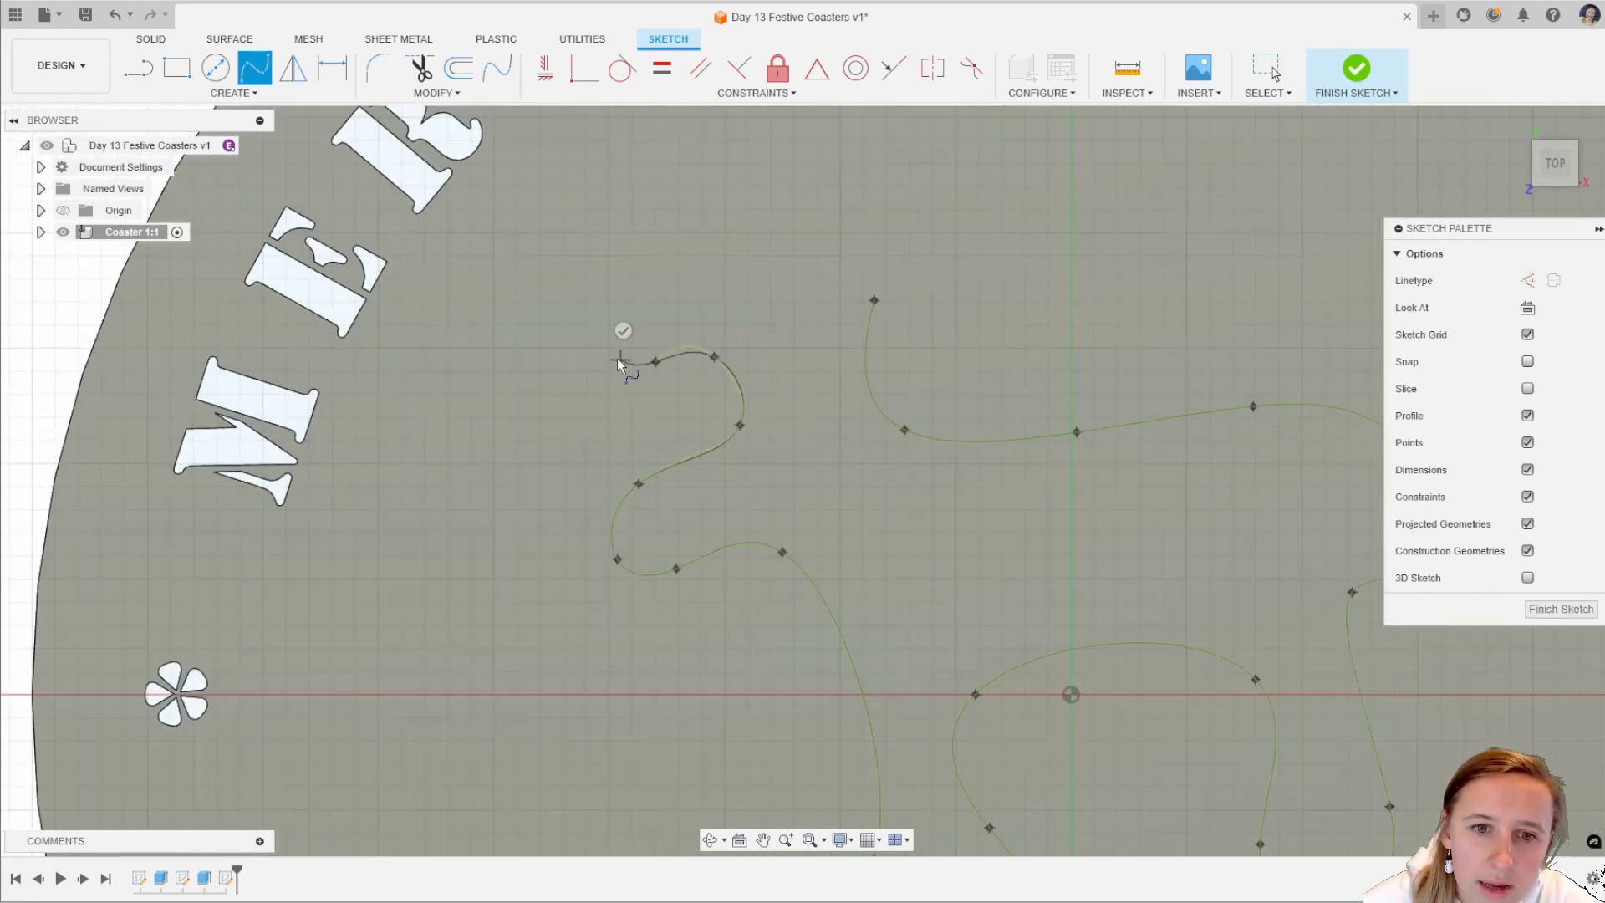
click(616, 357)
click(622, 308)
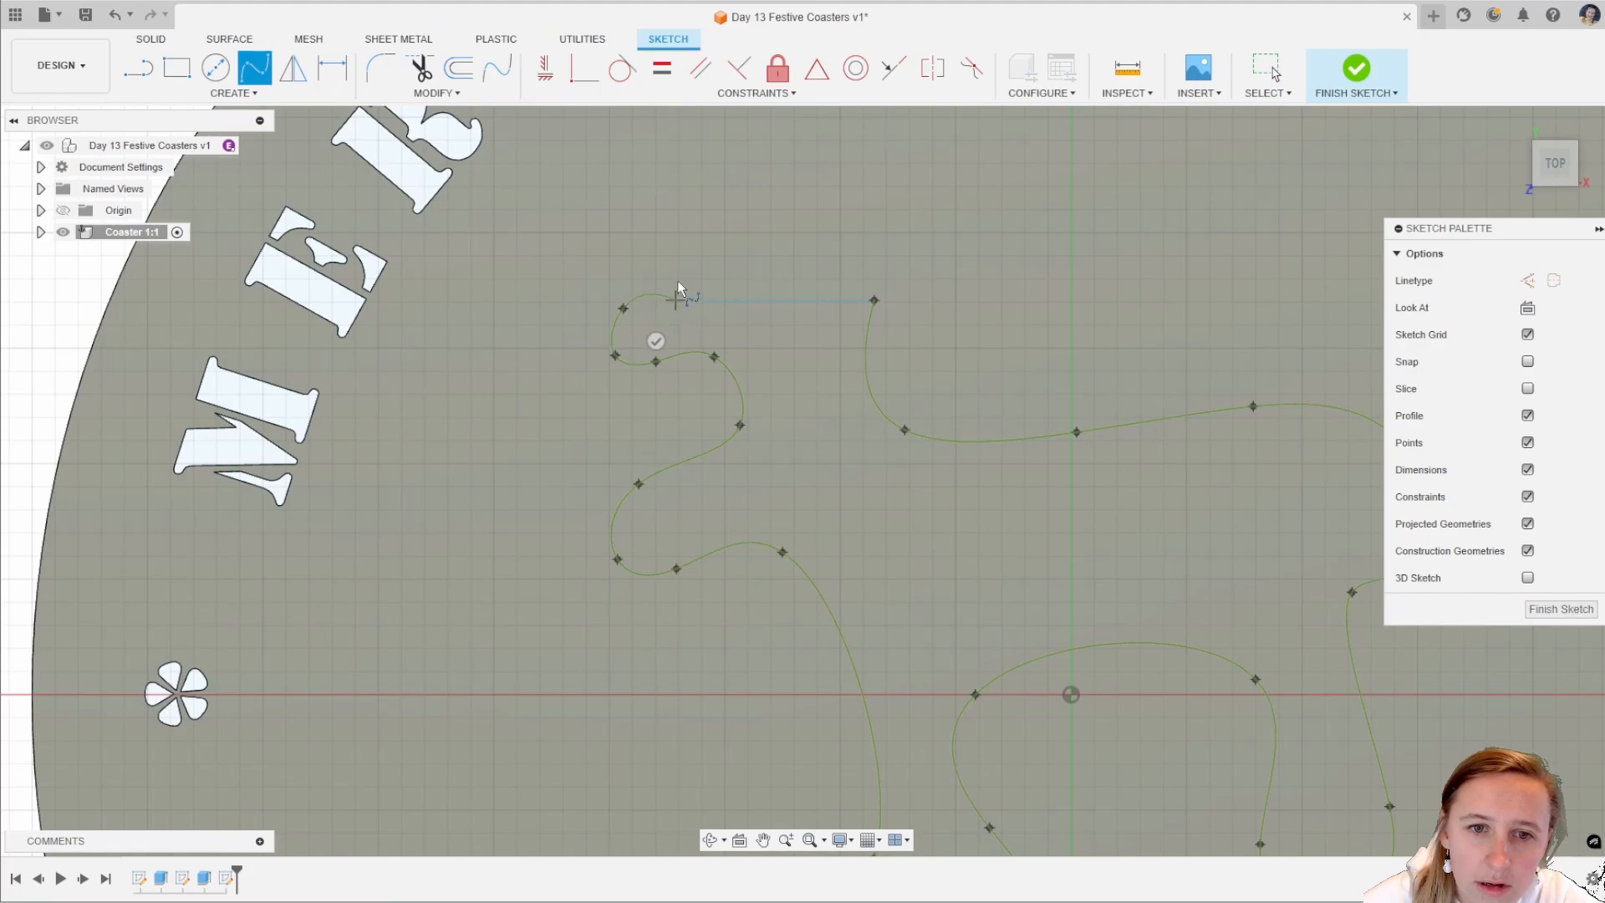
click(675, 300)
click(660, 252)
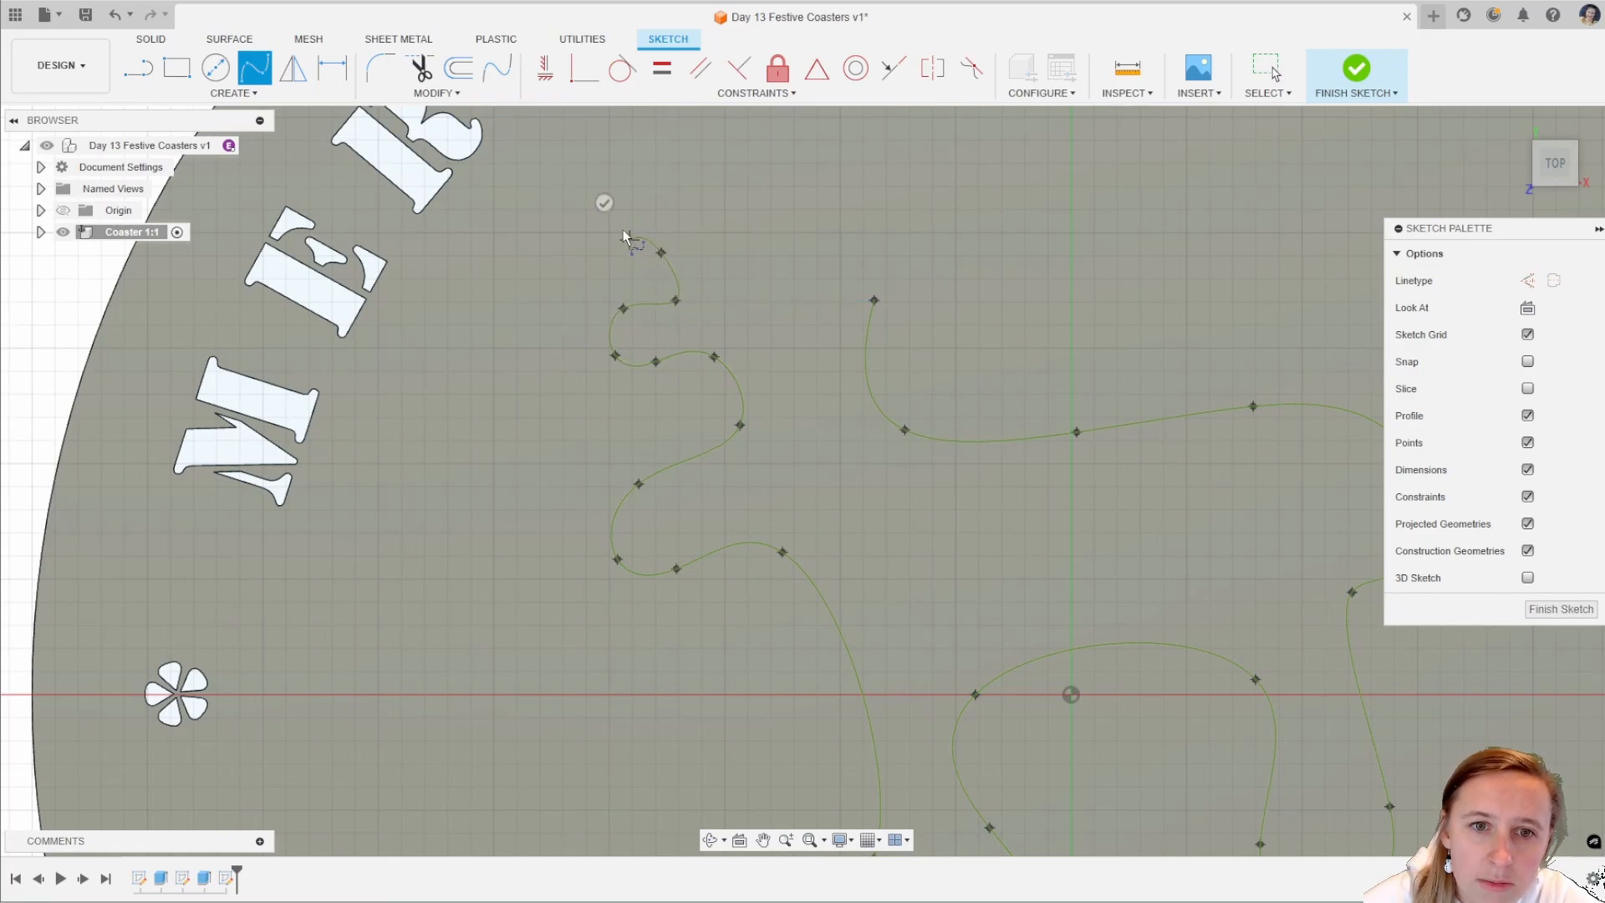
click(639, 199)
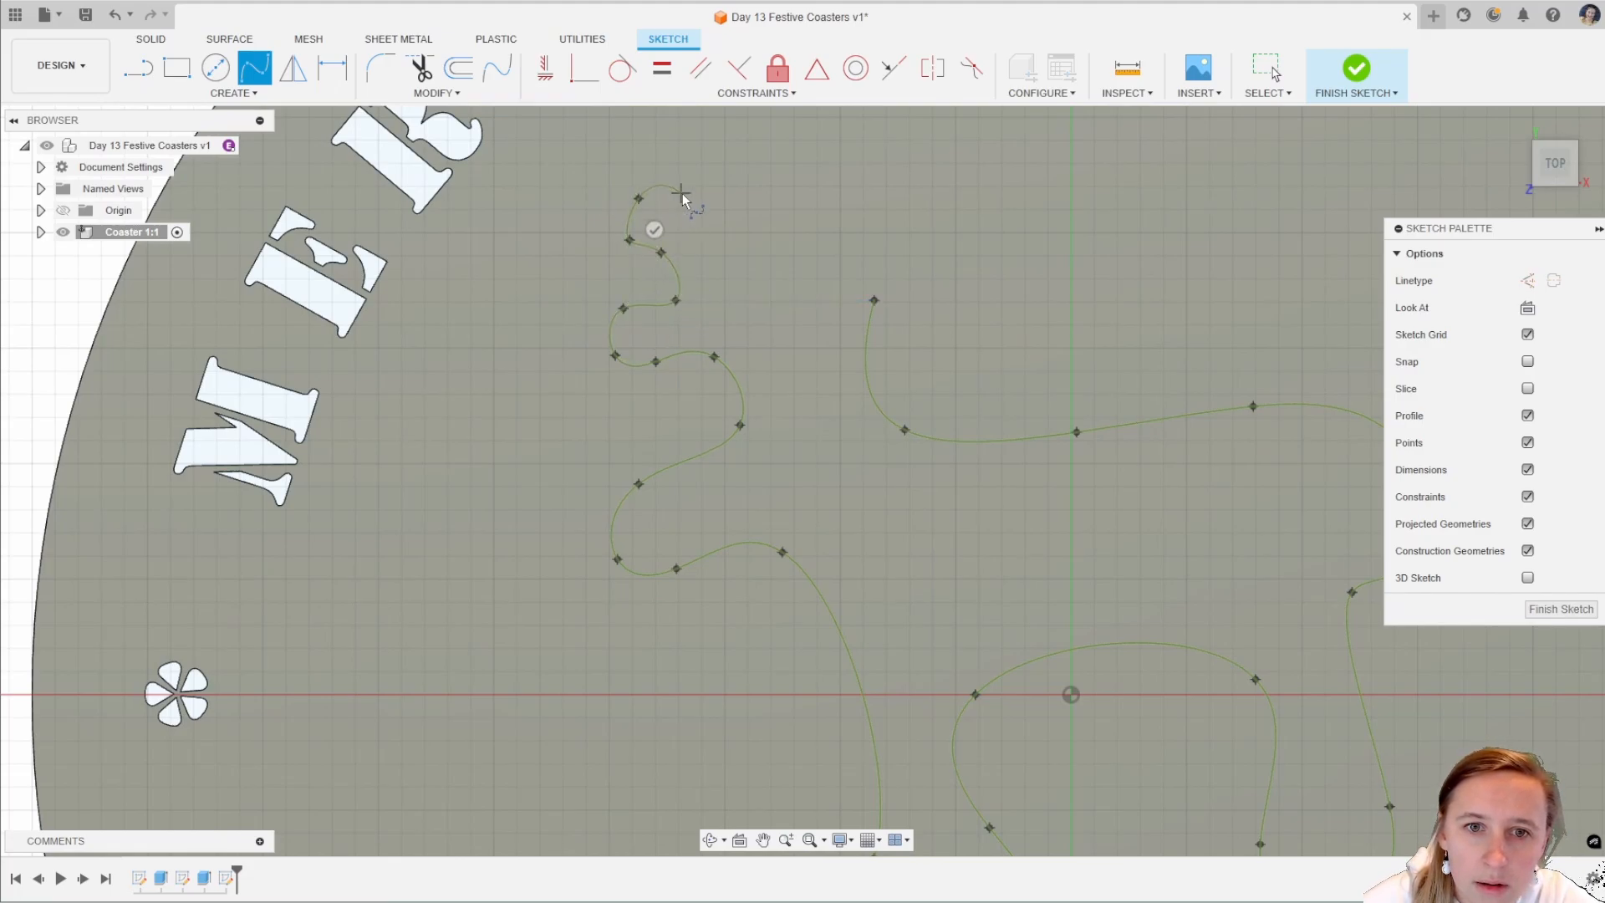
click(690, 234)
click(702, 286)
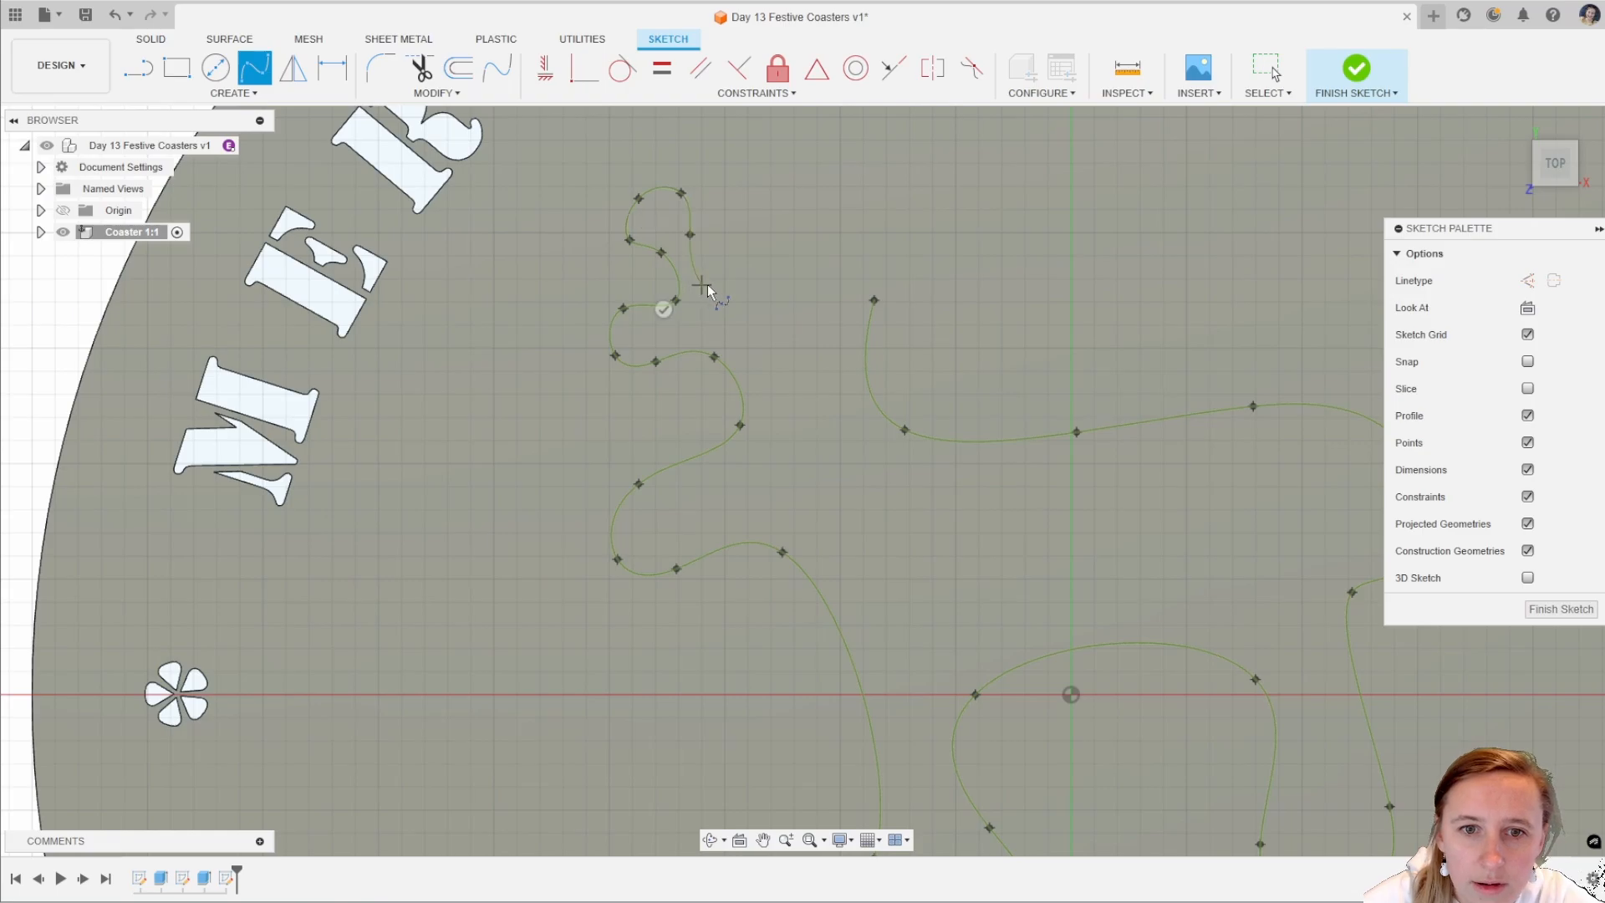
click(745, 263)
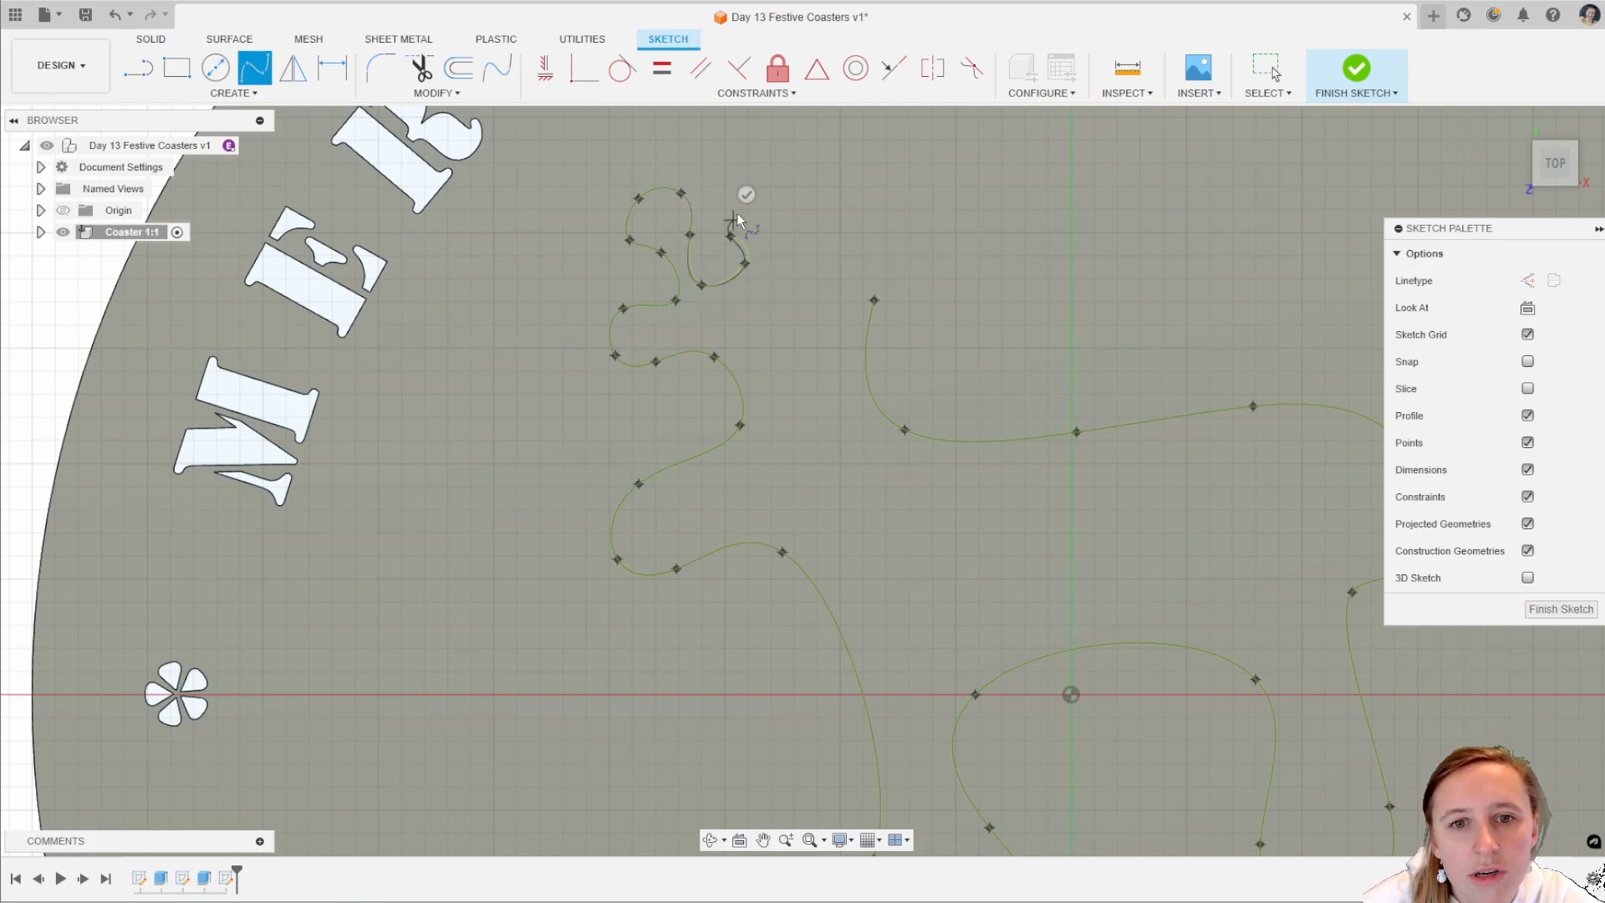
scroll(747, 213, down, 2)
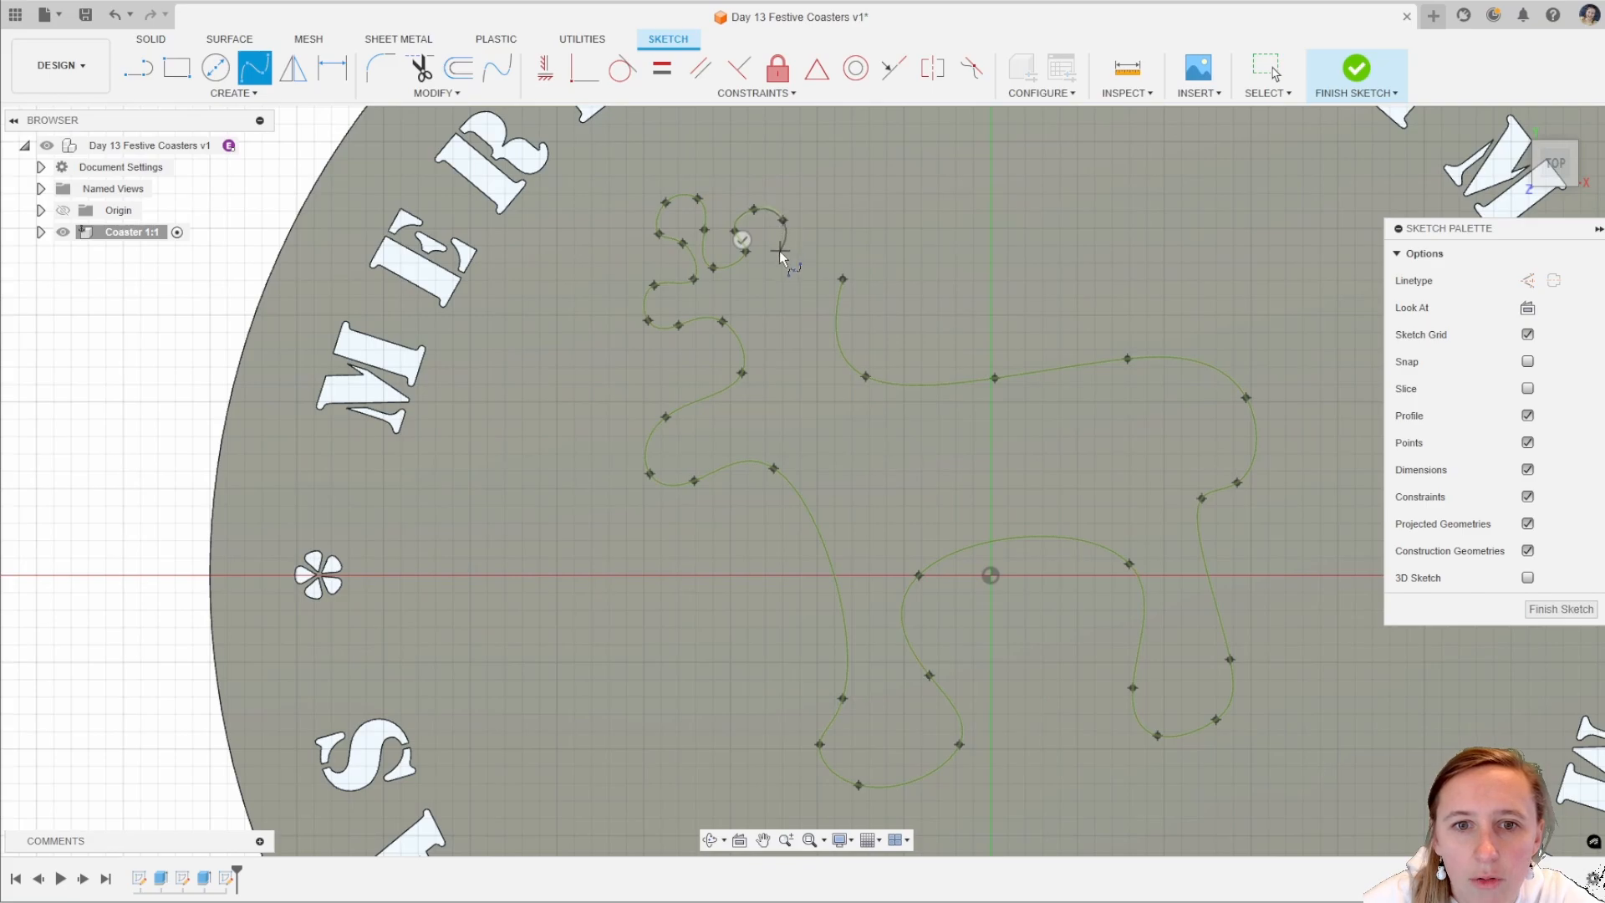
click(739, 292)
click(768, 344)
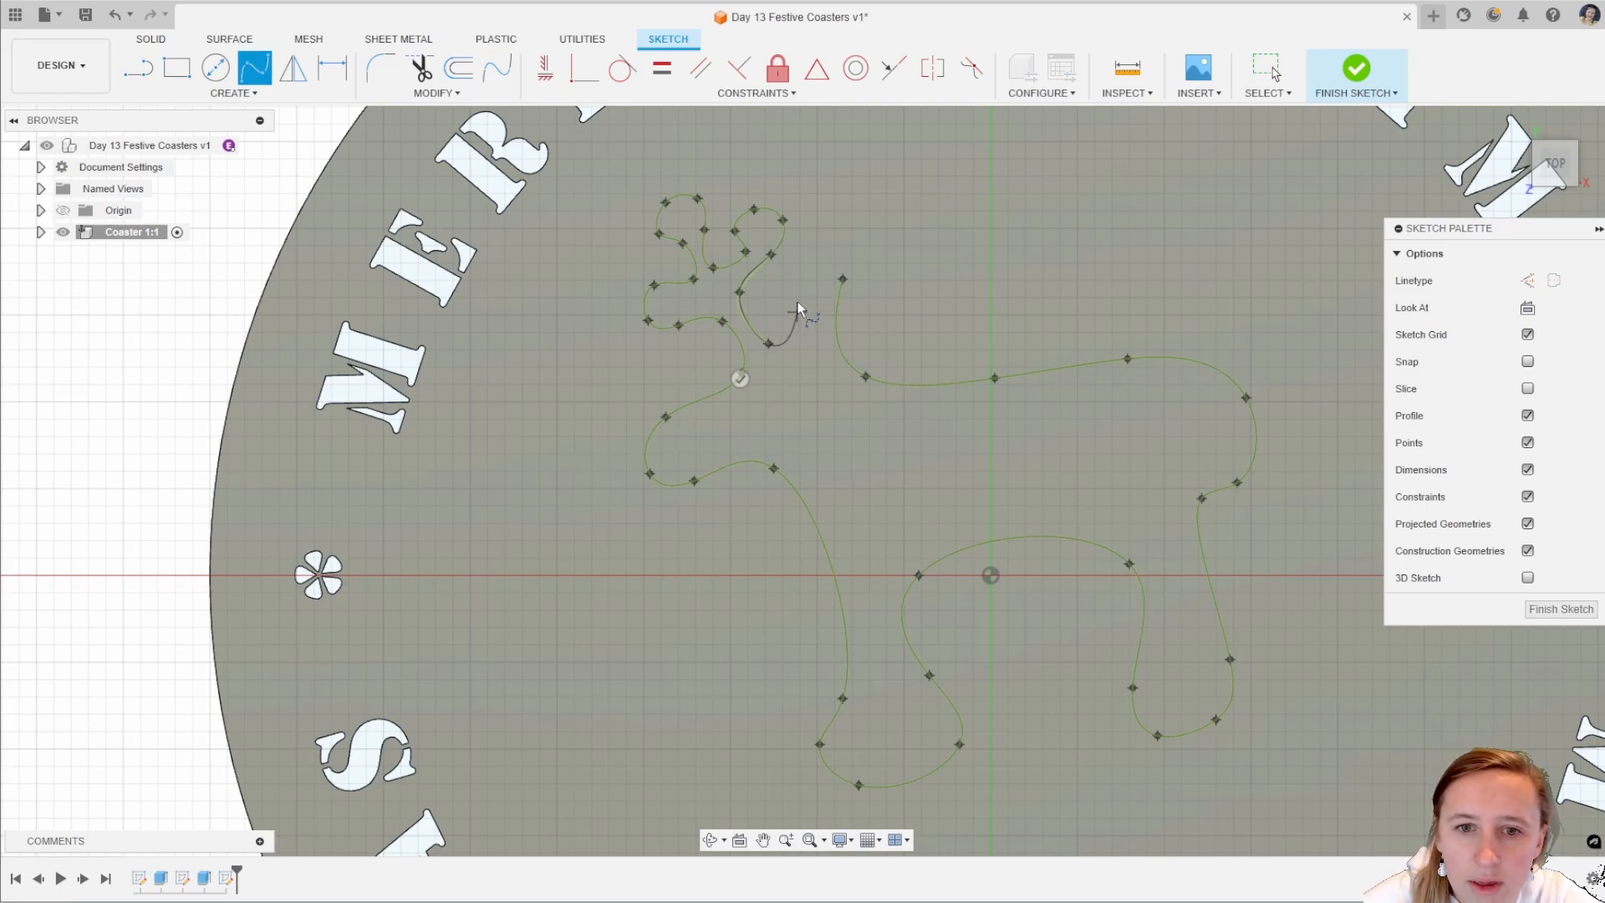
Trace the rear antler with rounded branches and close the spline at its starting point on the back of the neck.
click(819, 199)
click(805, 157)
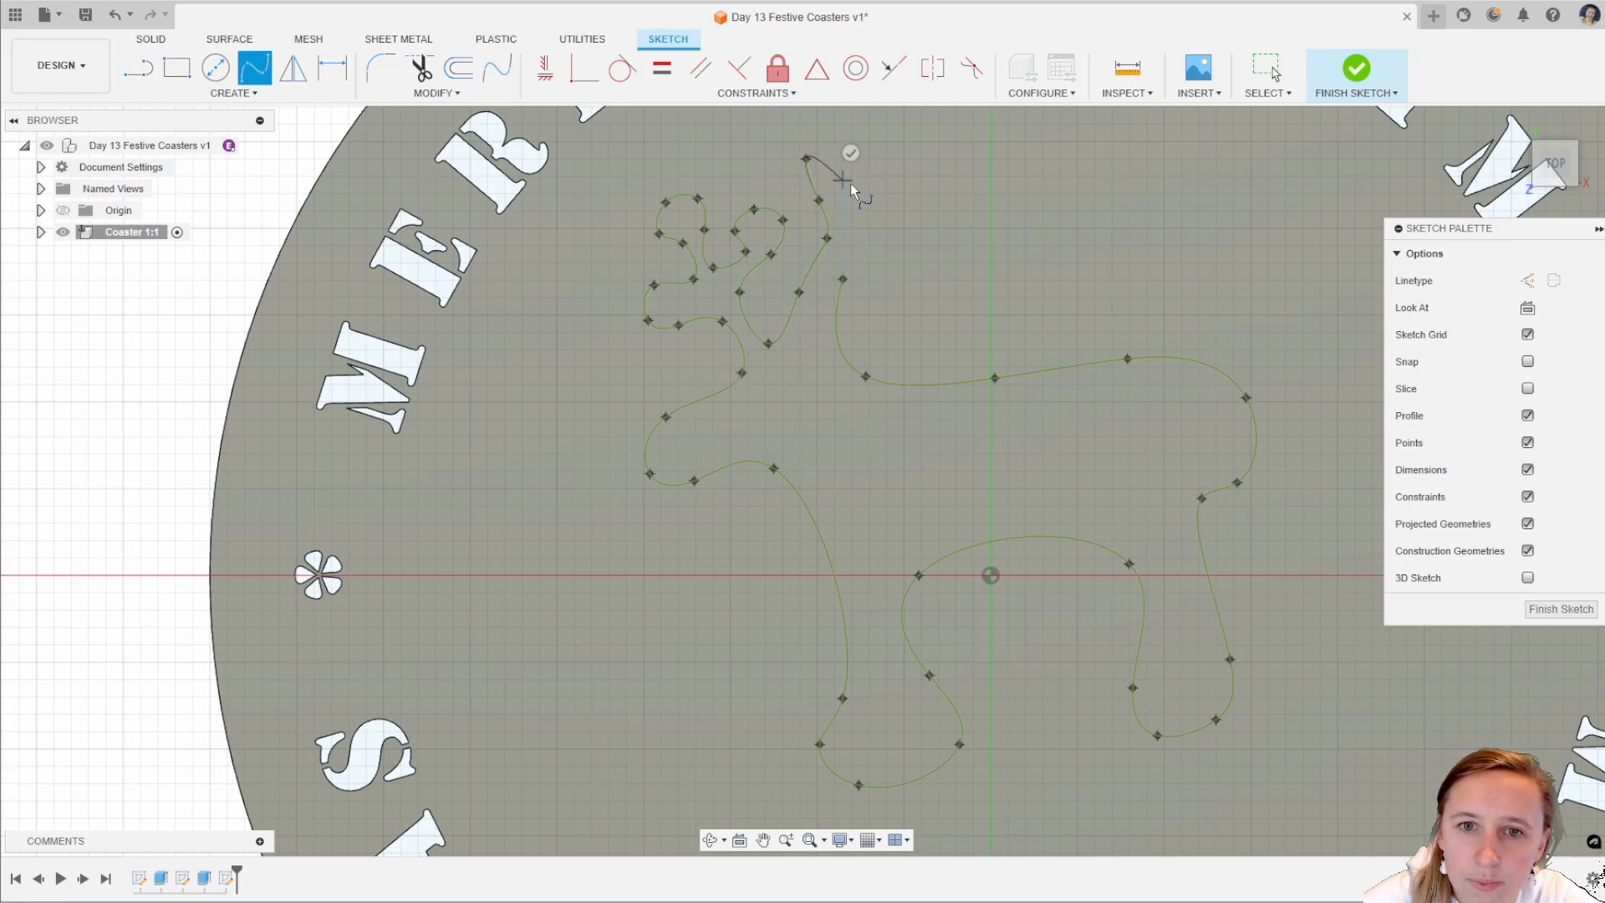
click(840, 183)
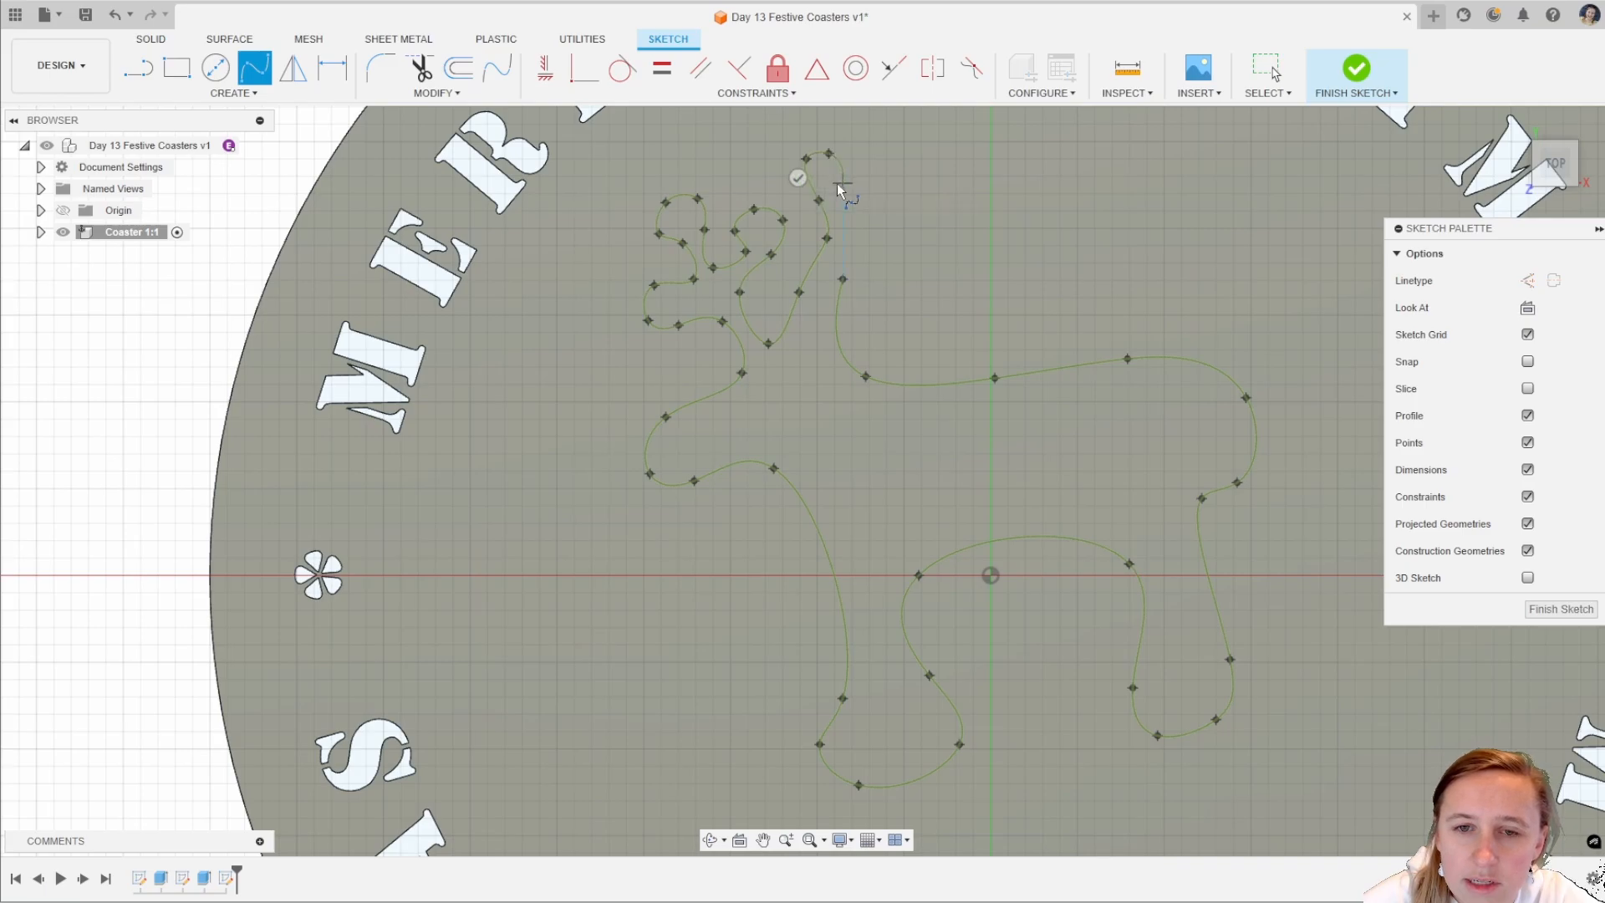
click(871, 169)
click(871, 148)
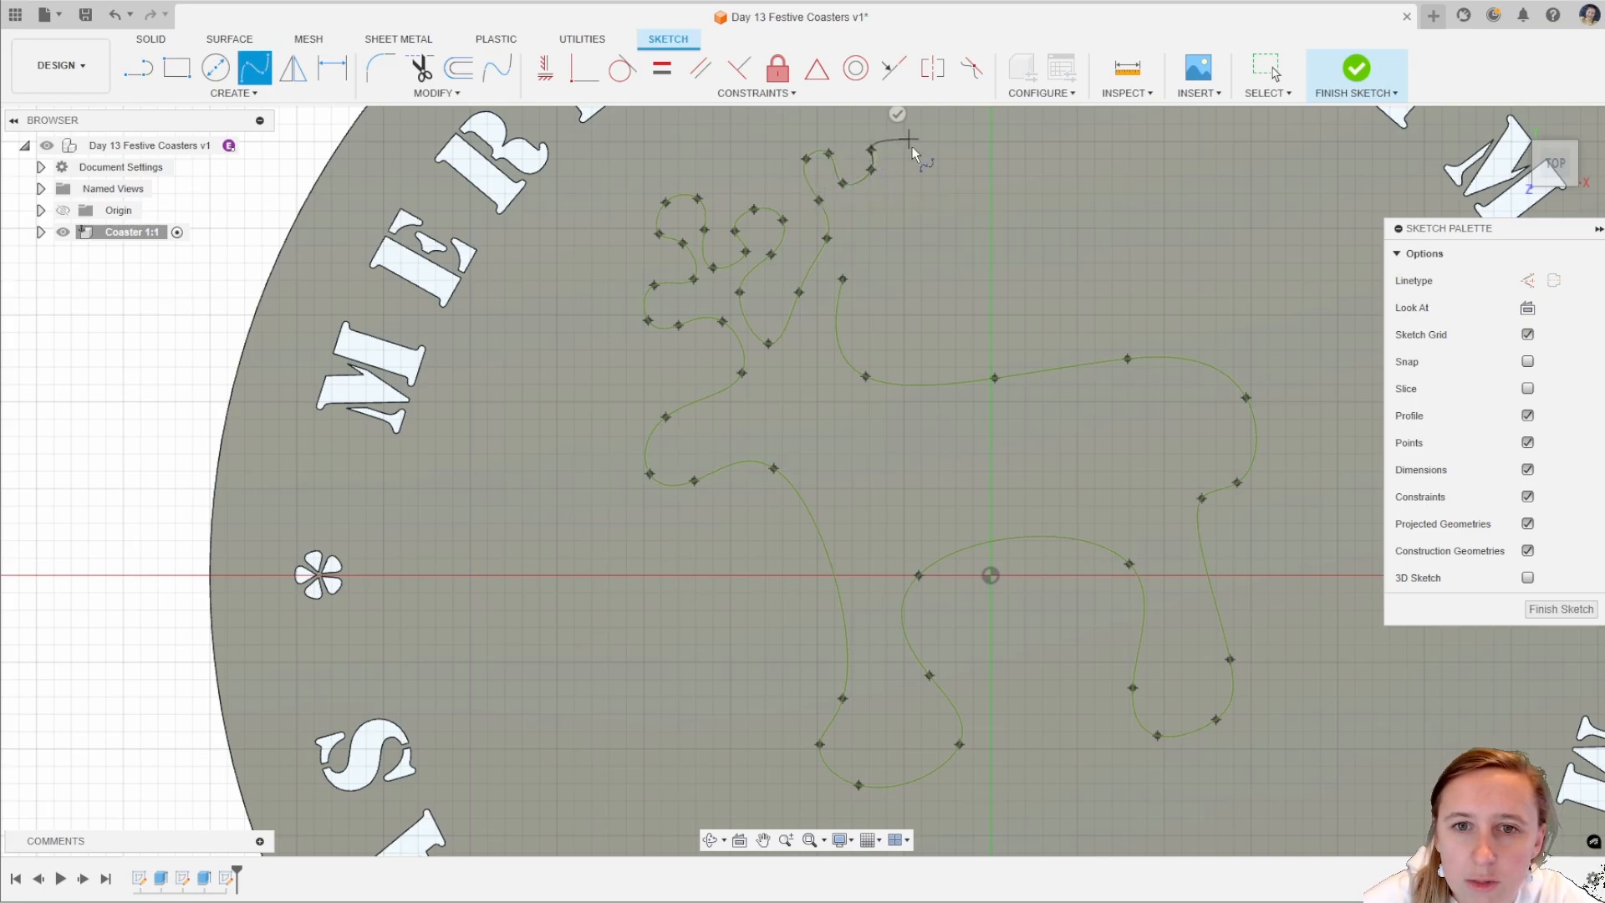
click(907, 150)
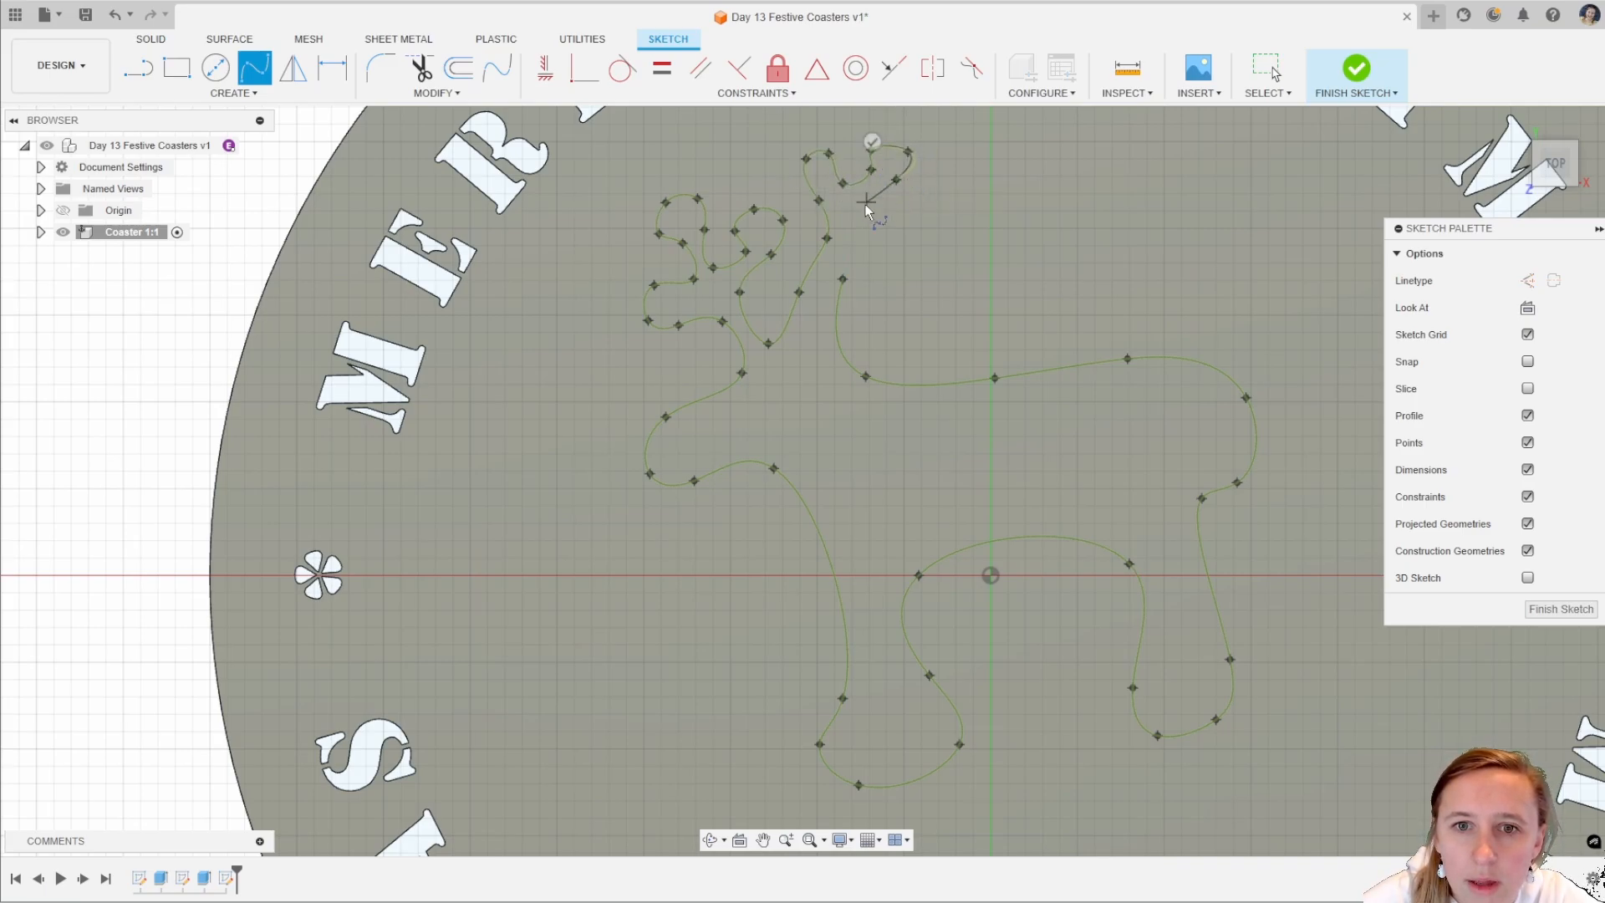
click(912, 196)
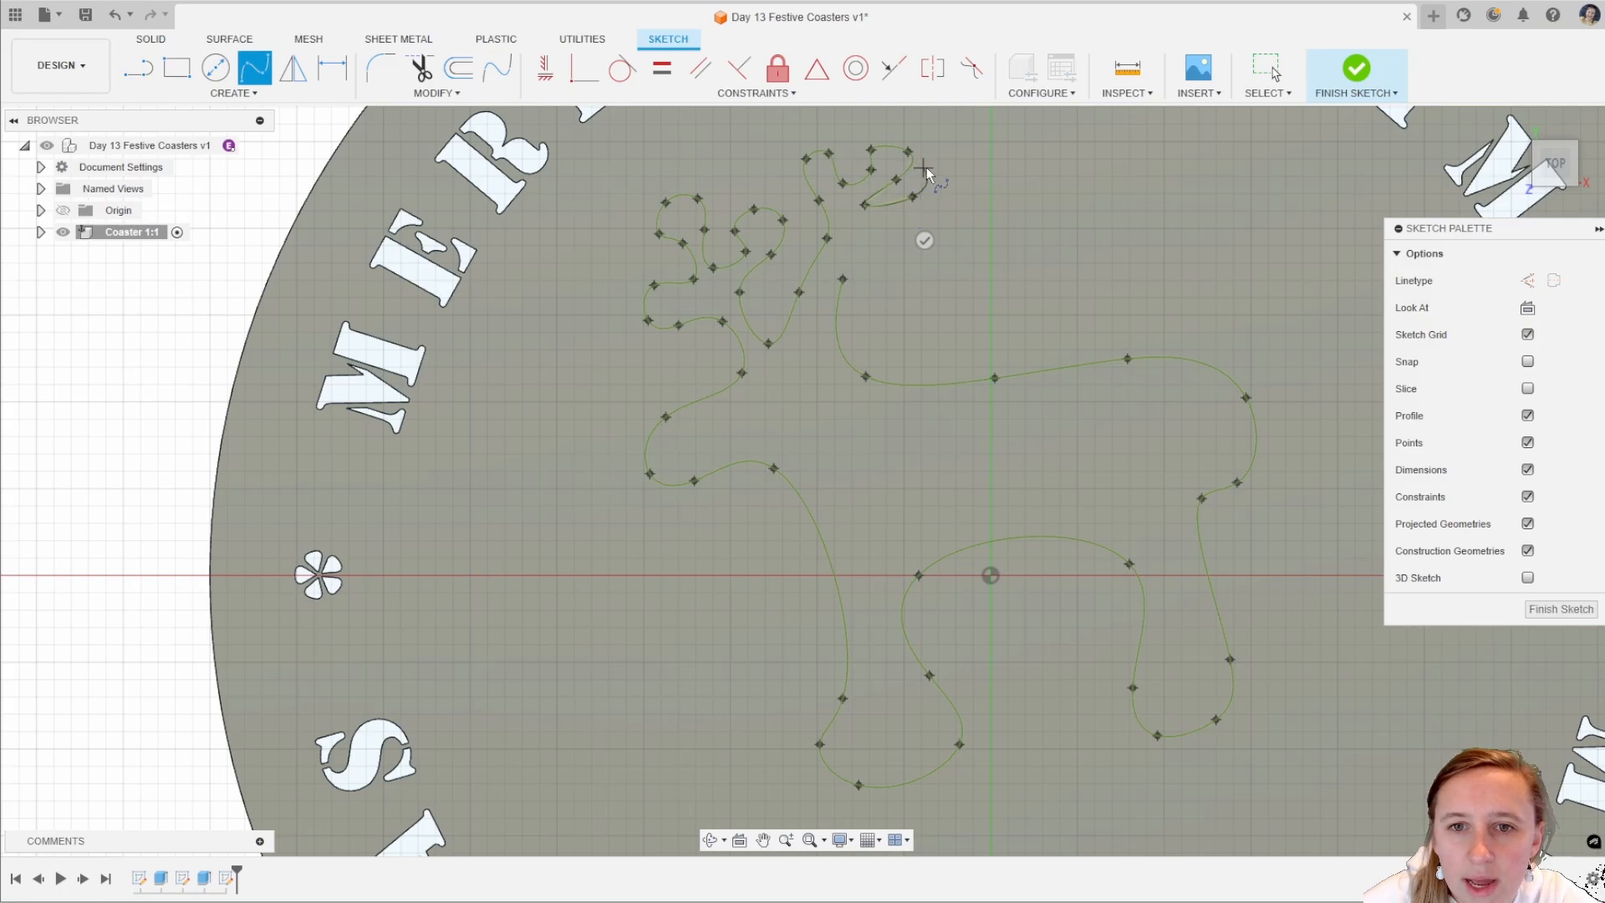
click(951, 176)
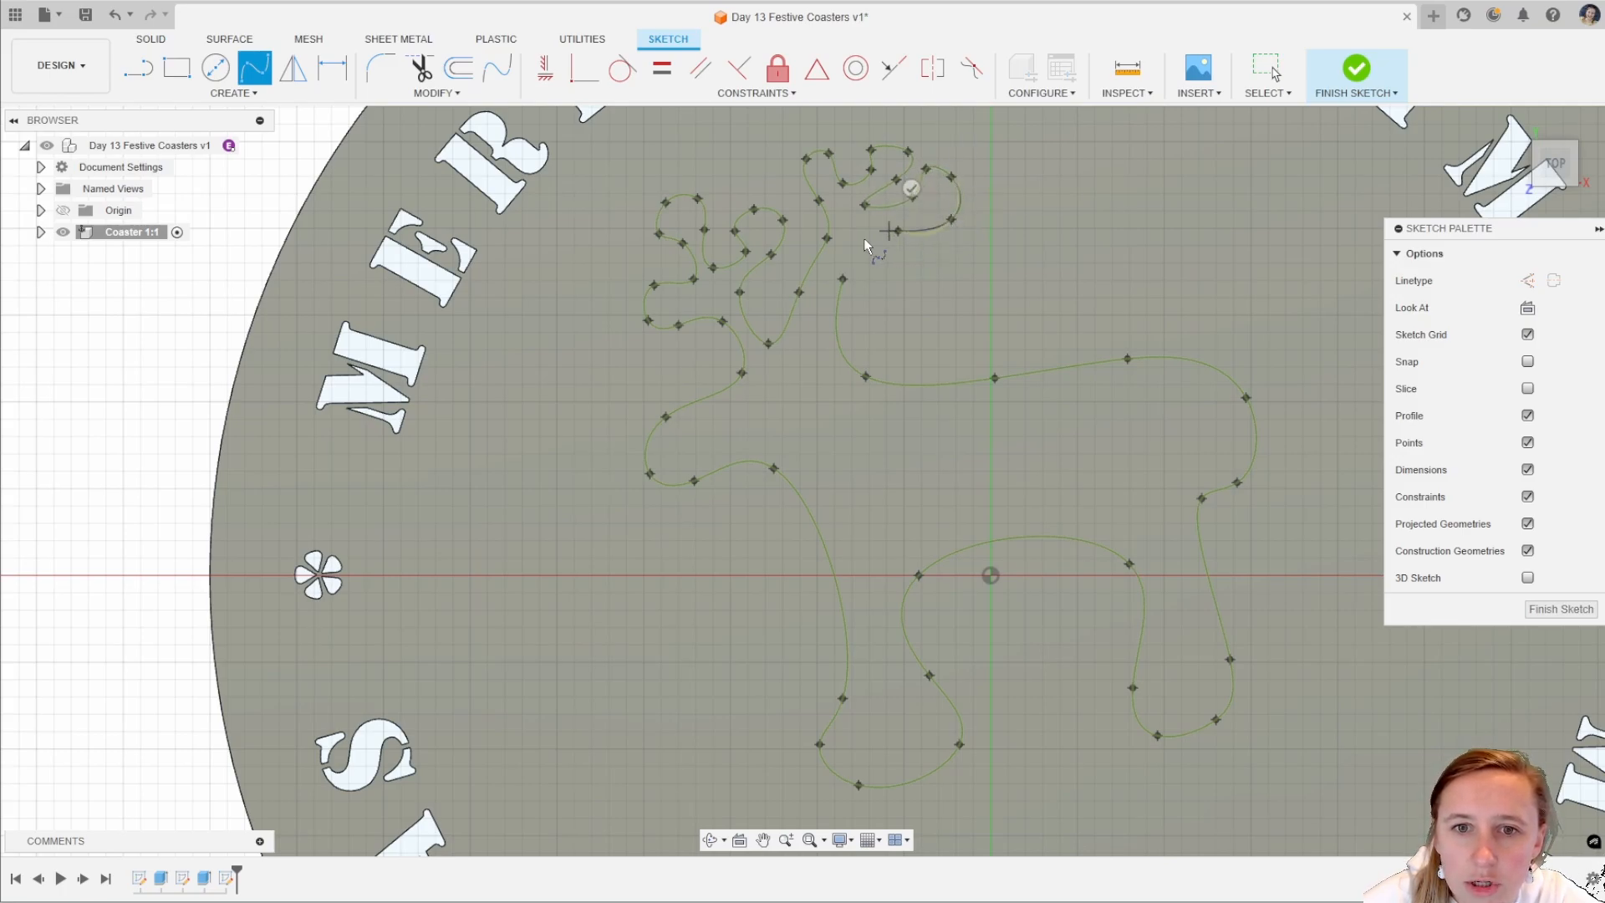
click(844, 276)
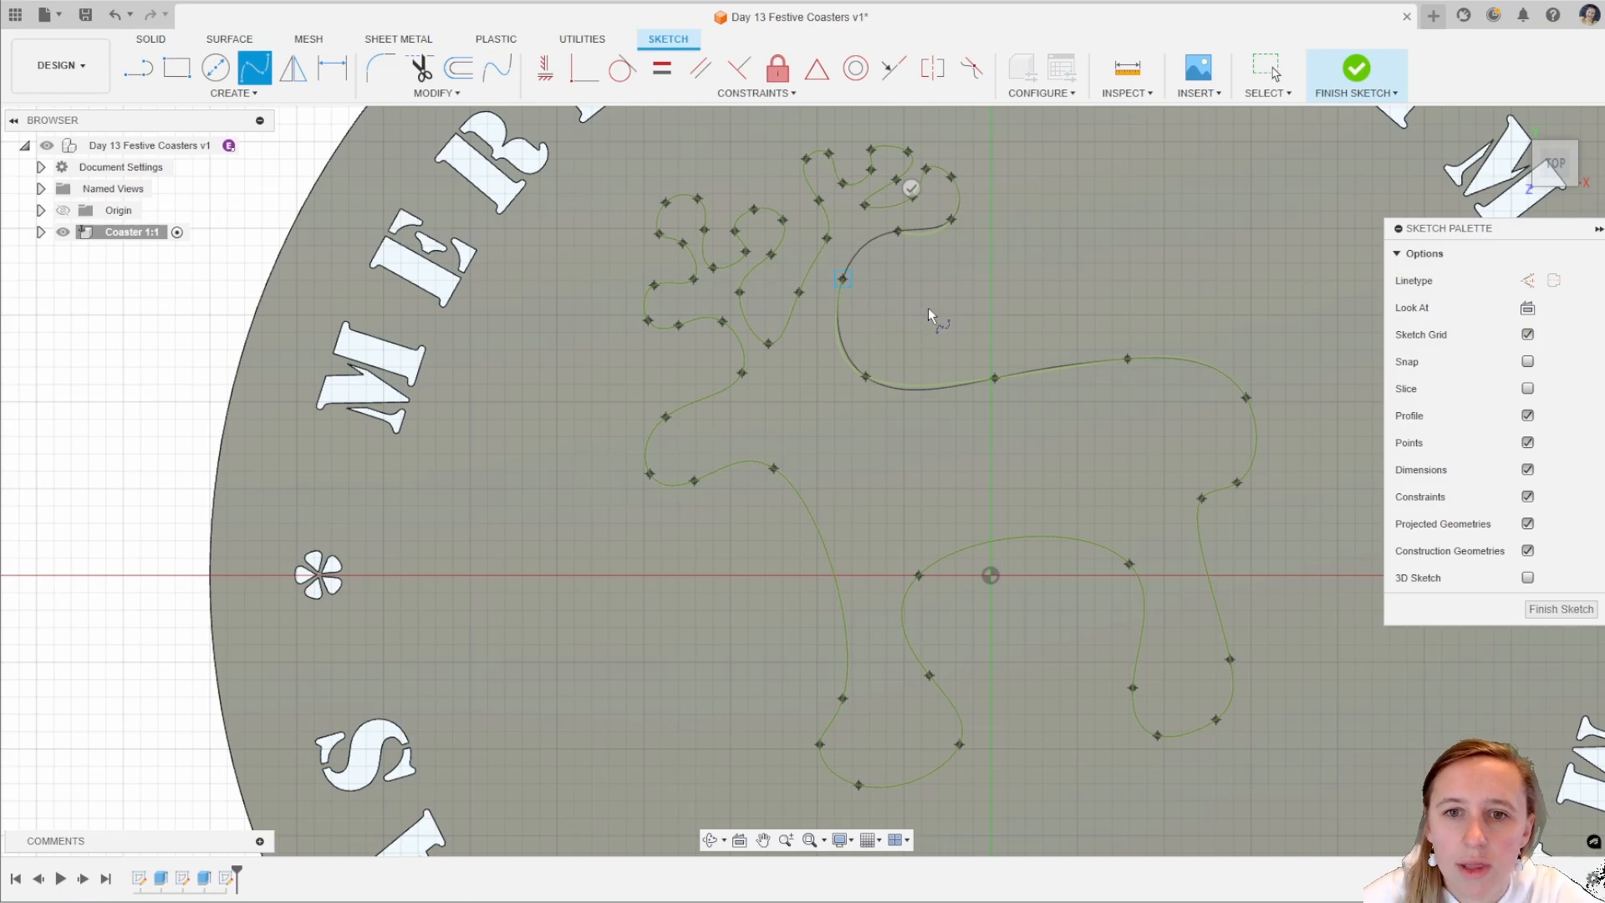
Finish the spline and shift two fit points slightly at the rear antler's base and inner branch to refine its shape.
scroll(823, 382, down, 3)
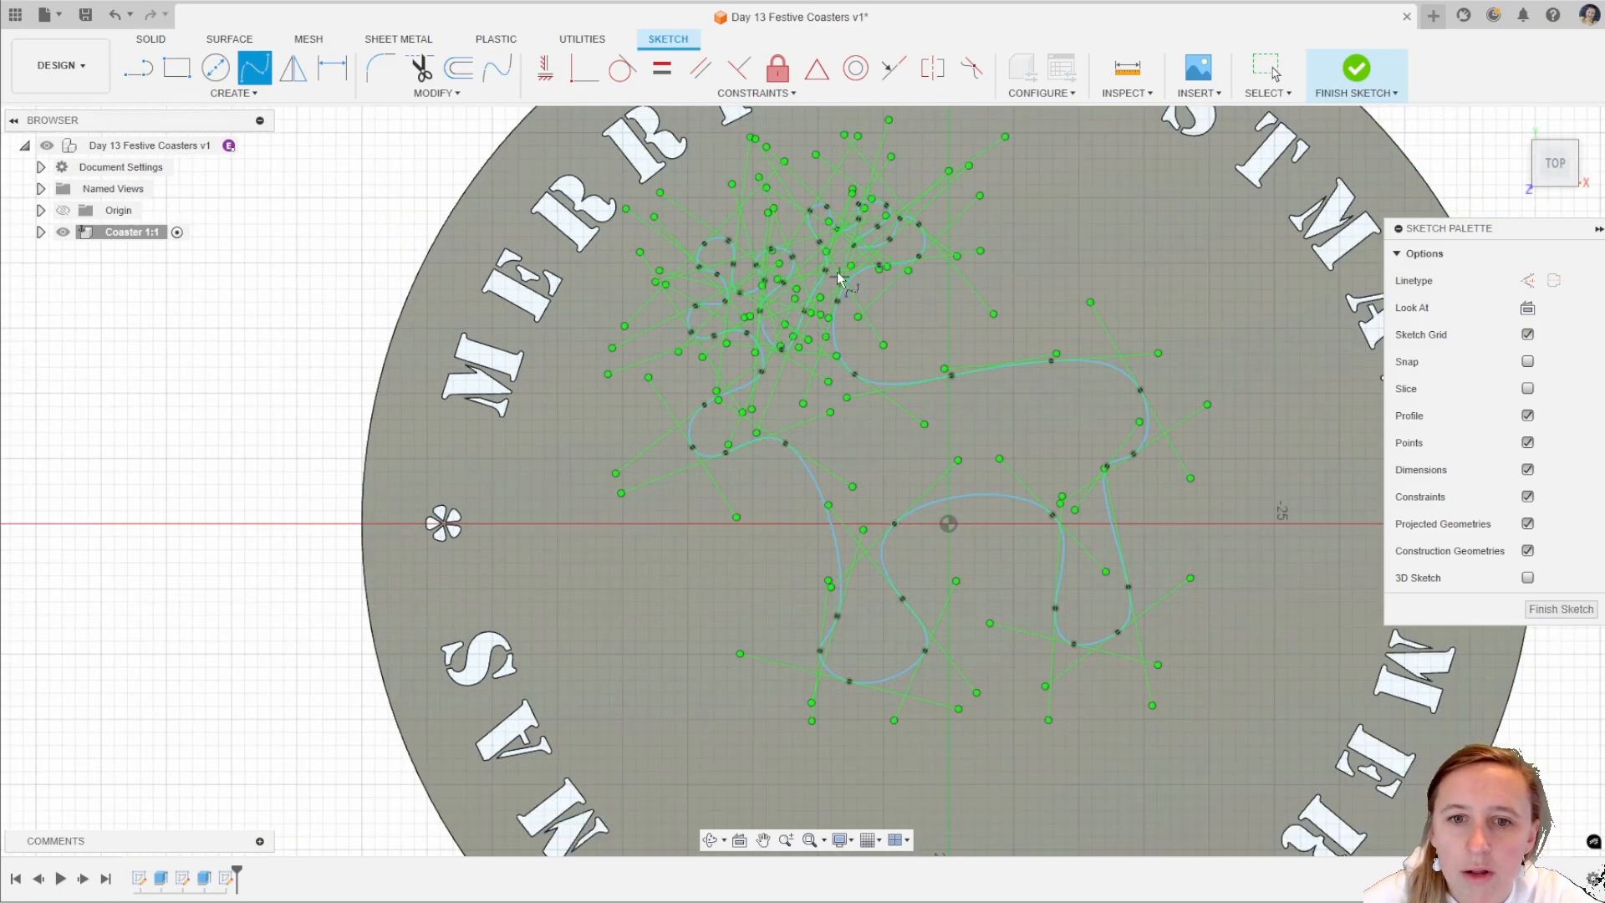
scroll(841, 272, up, 5)
scroll(846, 259, up, 3)
key(Escape)
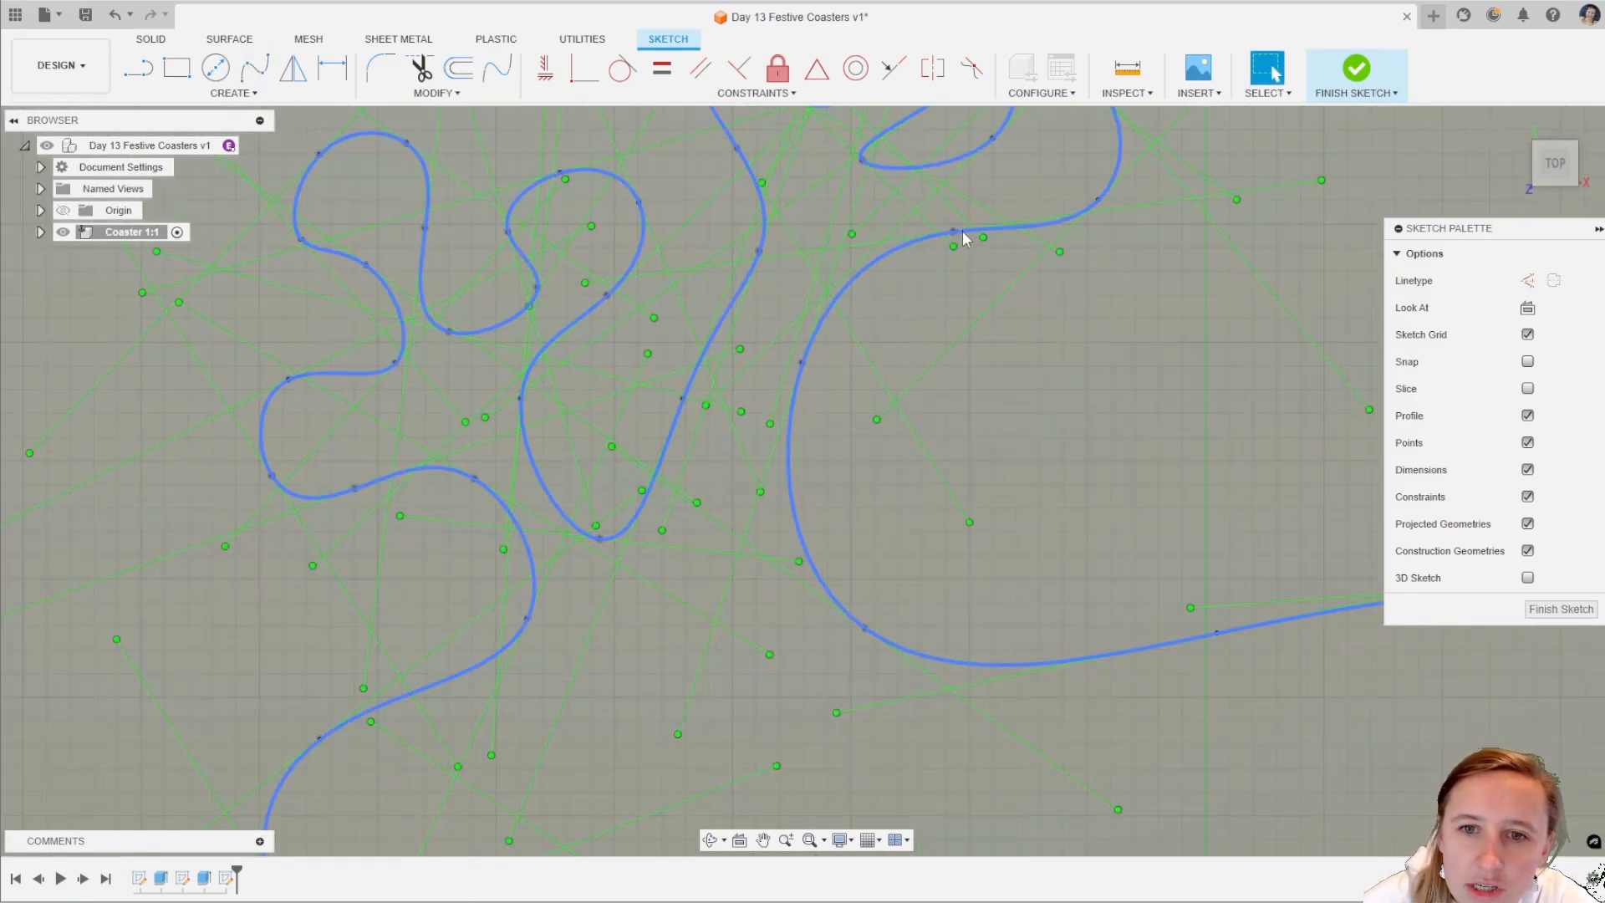
drag(953, 233, 958, 249)
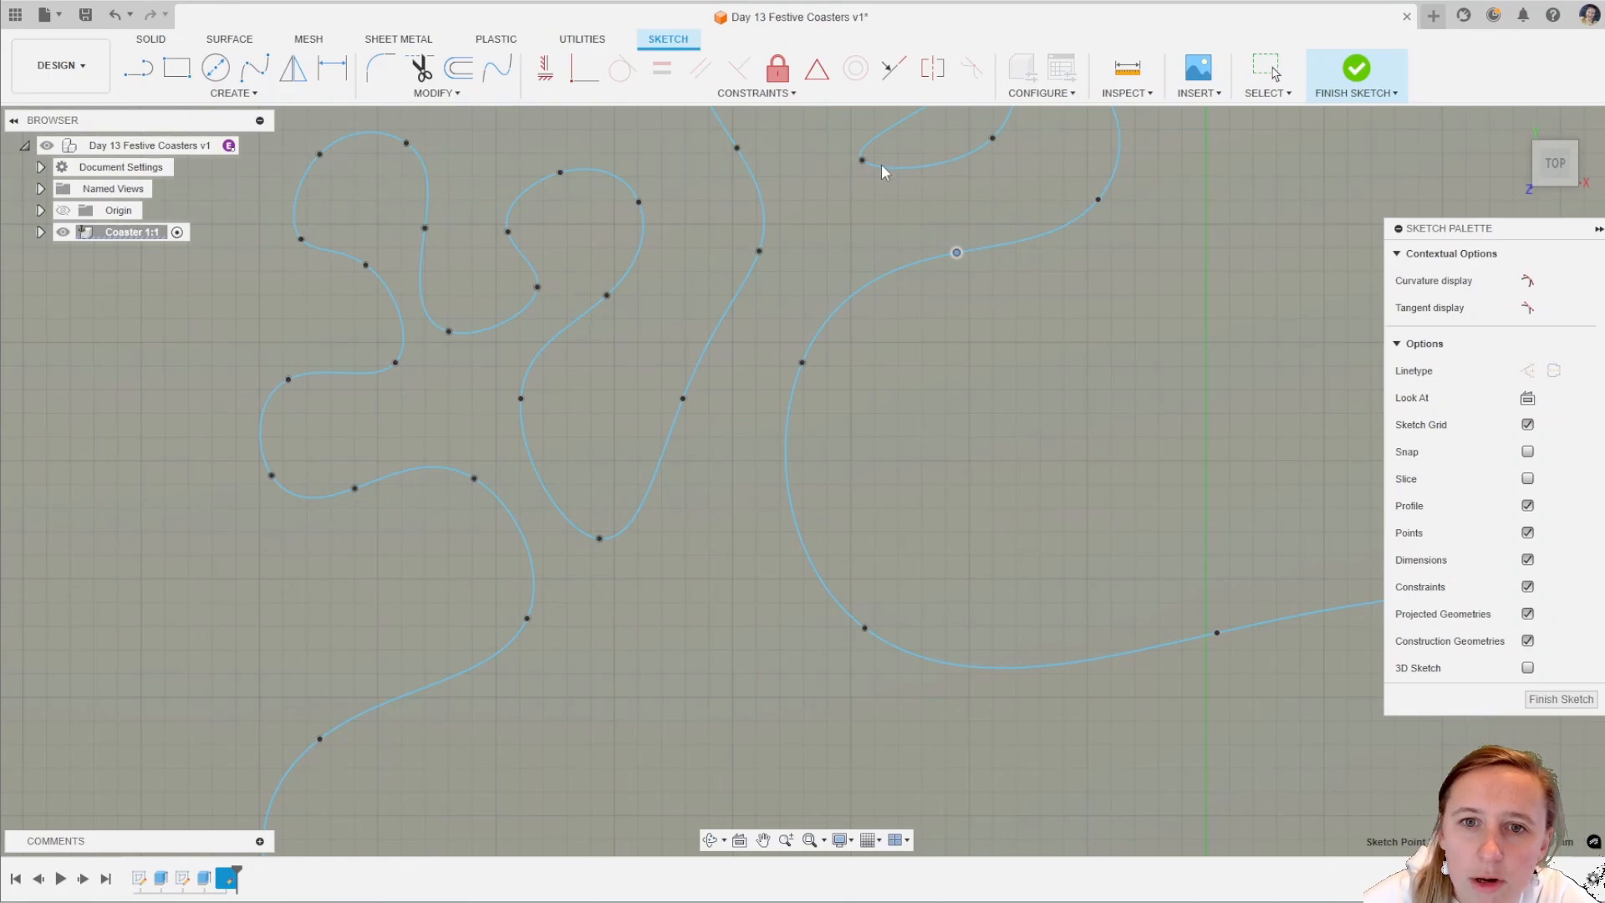
drag(861, 160, 870, 168)
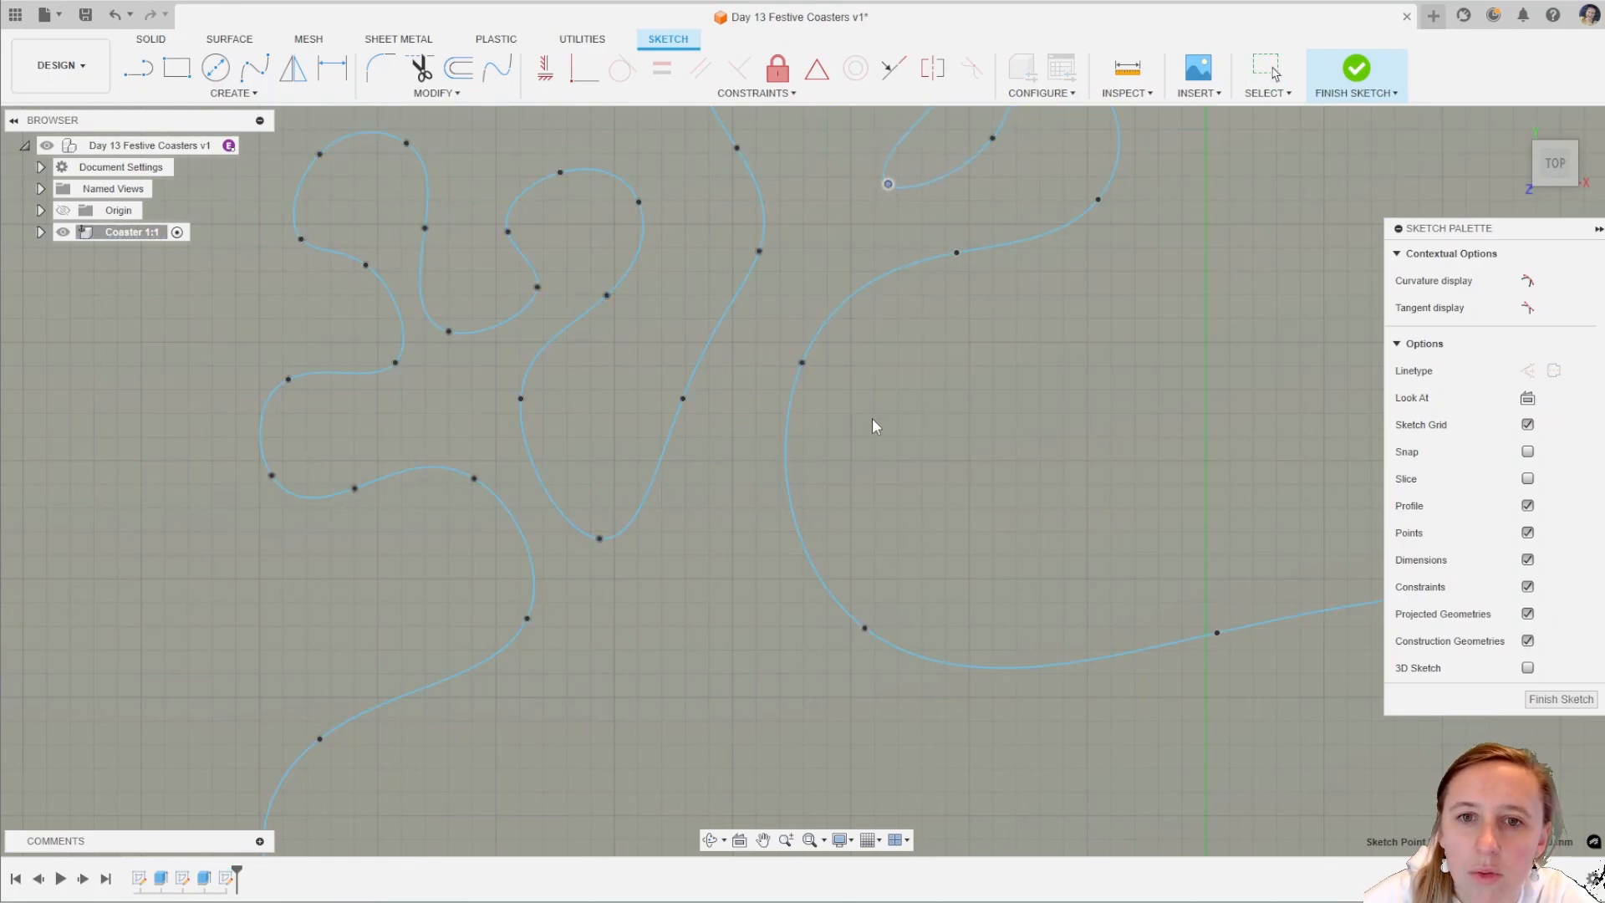
Finish the reindeer sketch.
scroll(871, 418, down, 3)
scroll(862, 443, up, 5)
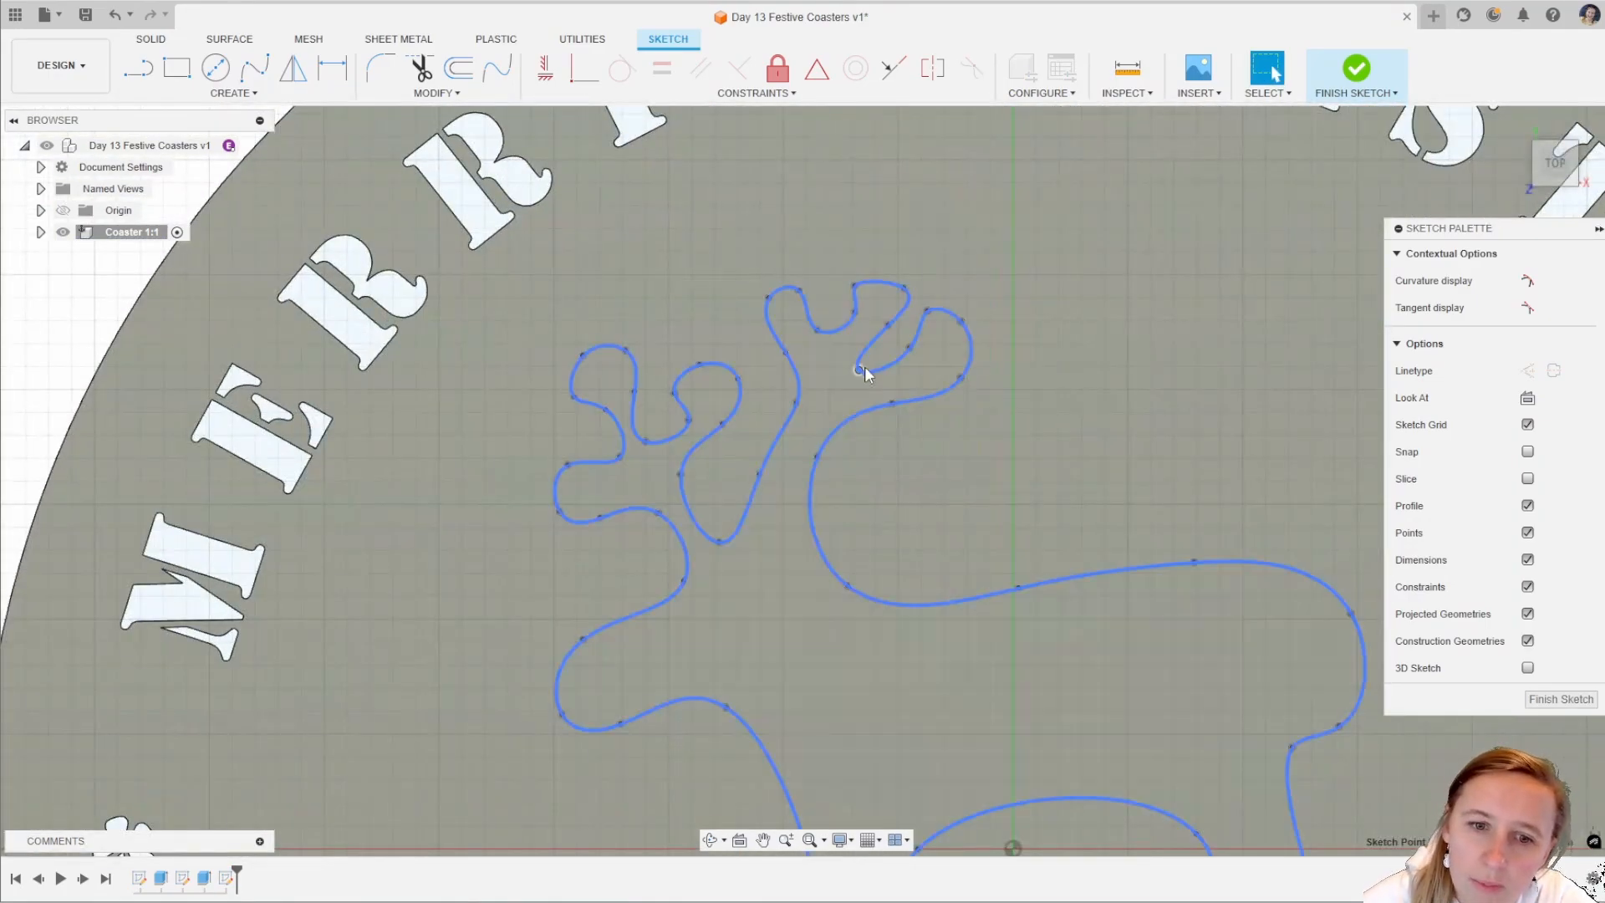
scroll(835, 365, down, 5)
click(1348, 76)
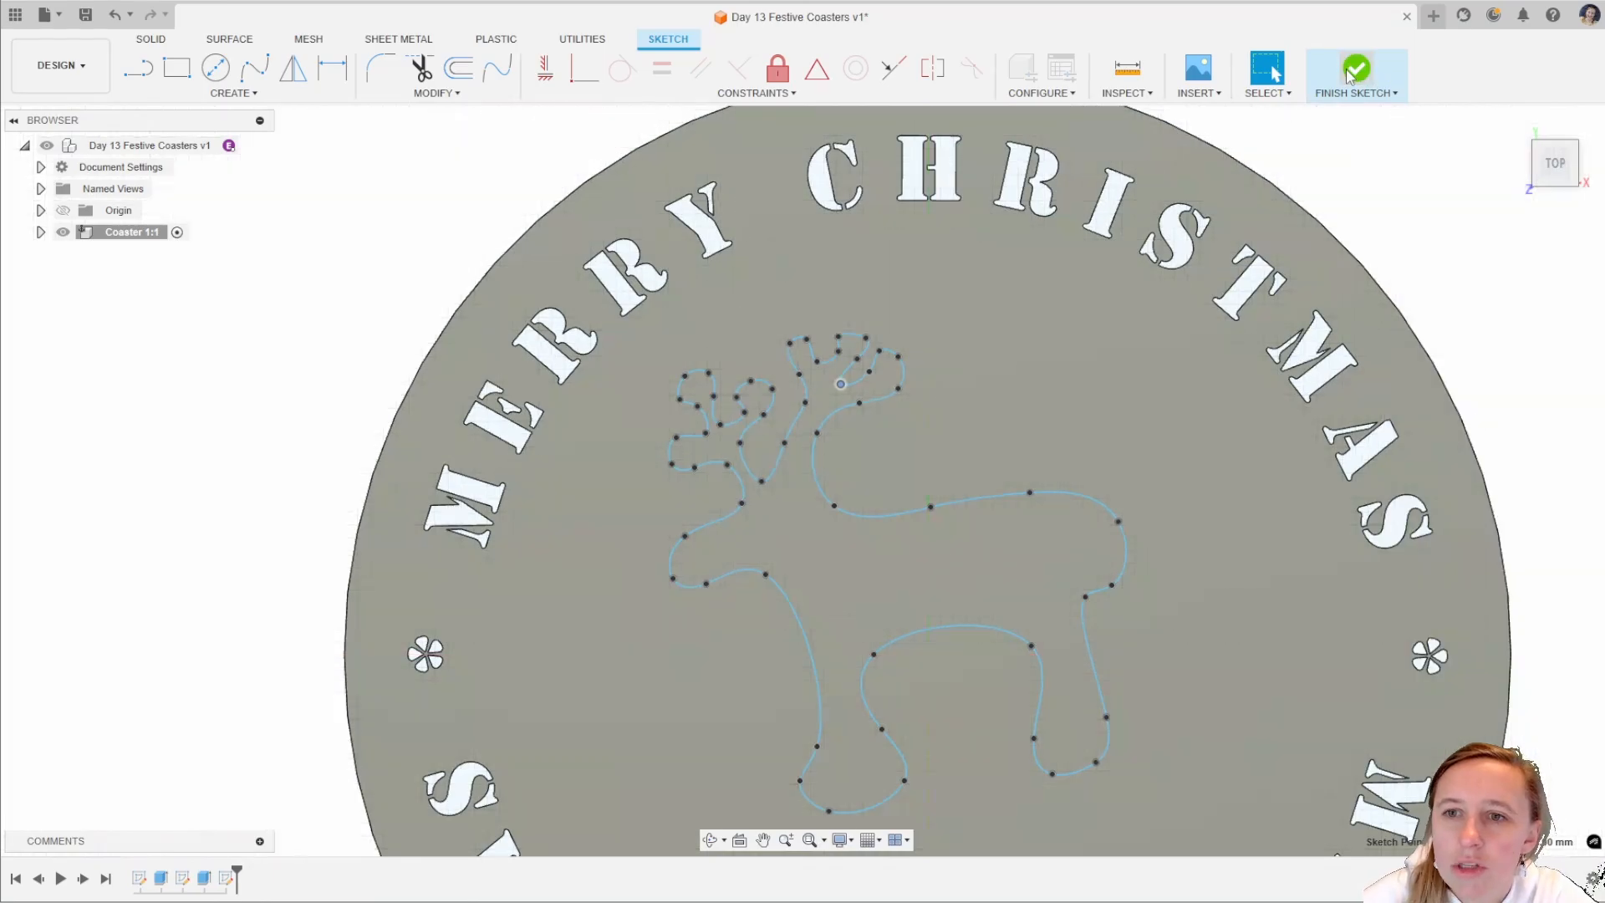
scroll(830, 431, down, 4)
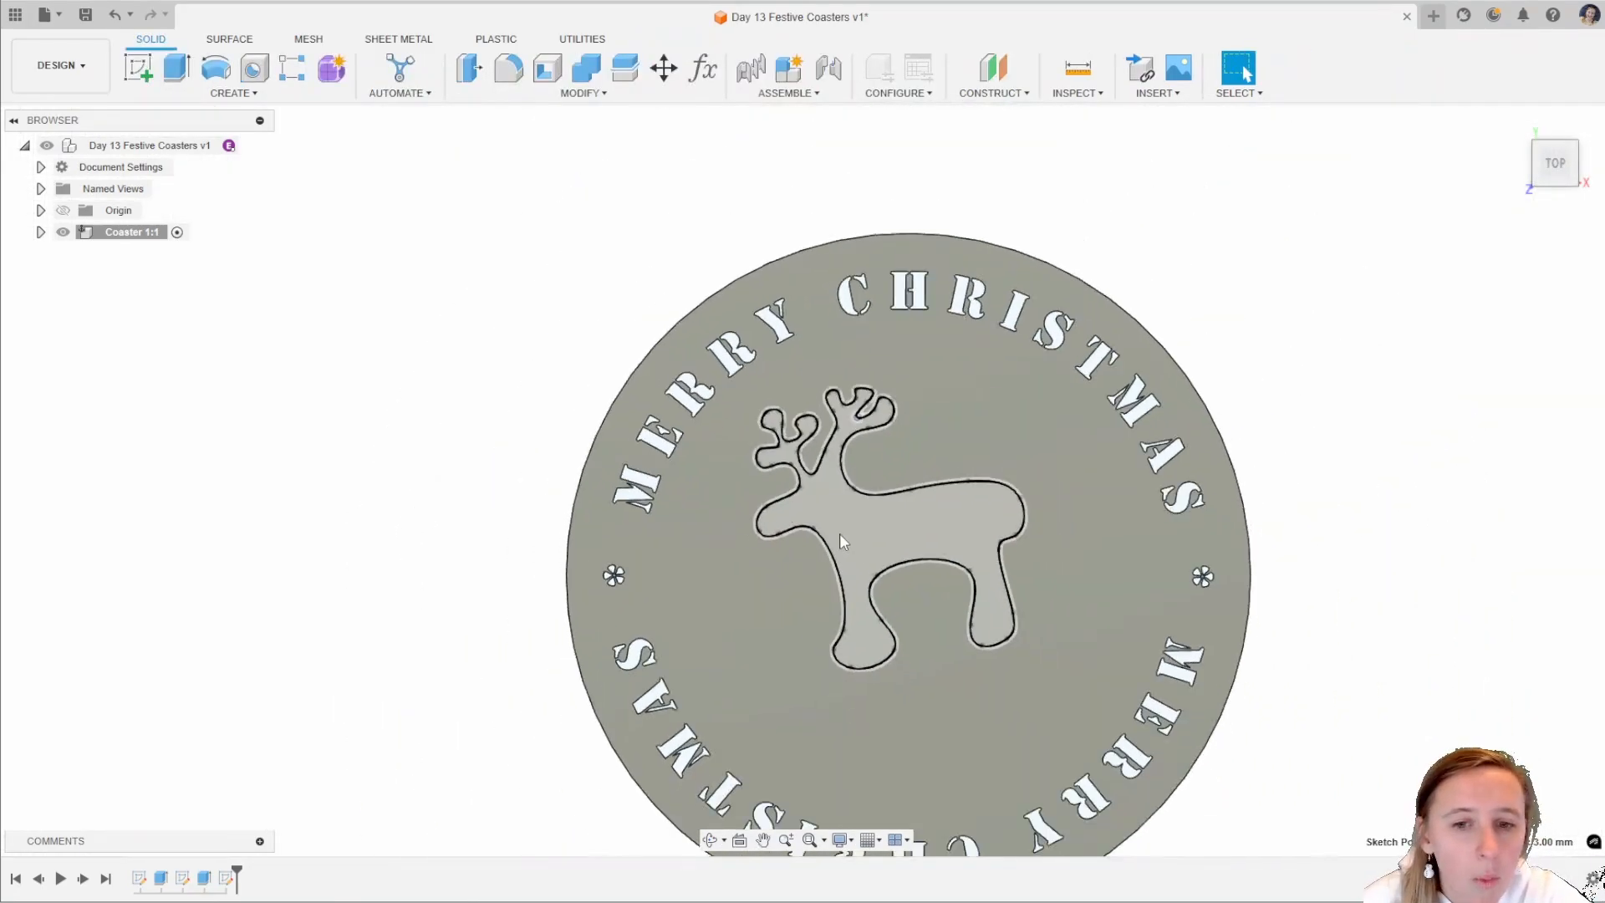
scroll(839, 539, down, 1)
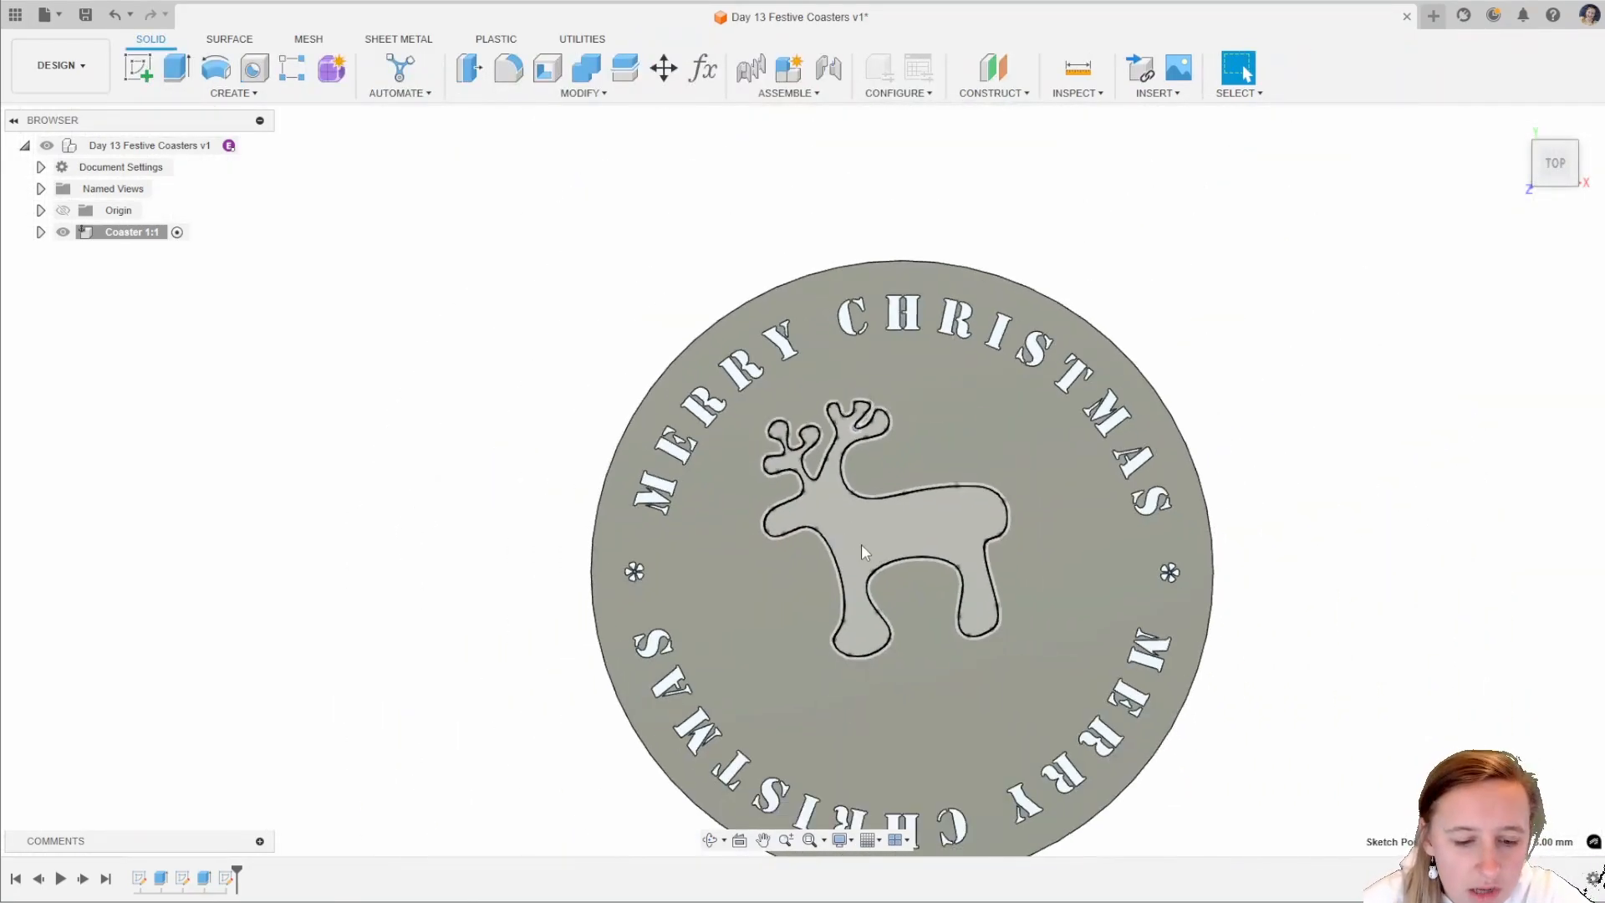
Extrude the reindeer profile with a To Object extent to cut it completely through the coaster.
click(179, 71)
click(901, 529)
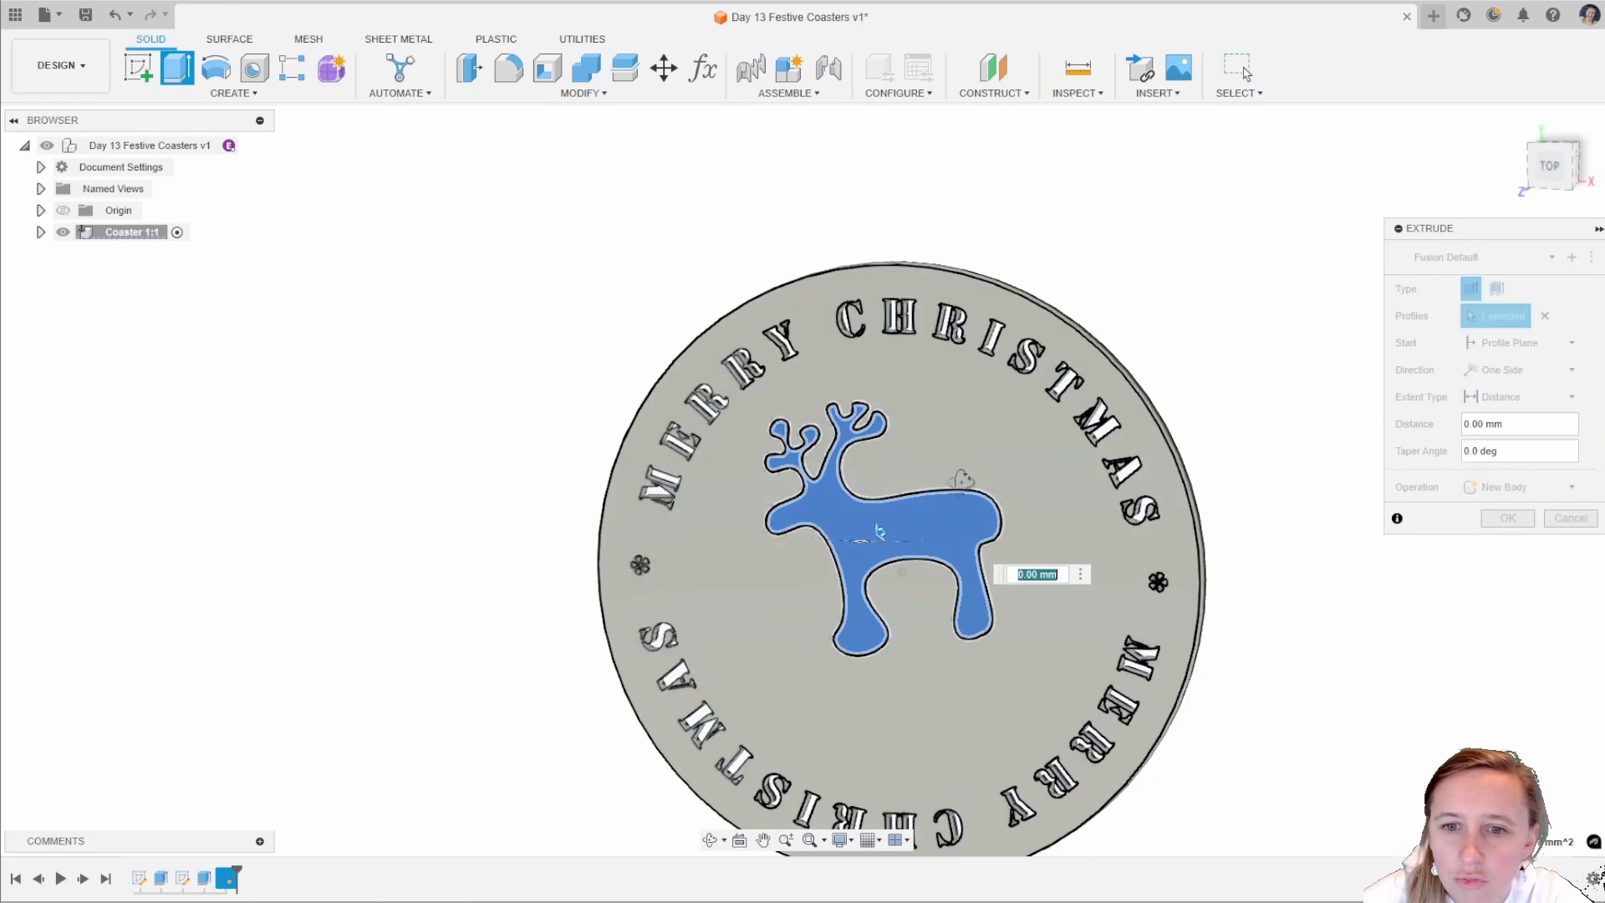
shift+middle_drag(962, 480, 974, 500)
click(1519, 400)
click(1502, 438)
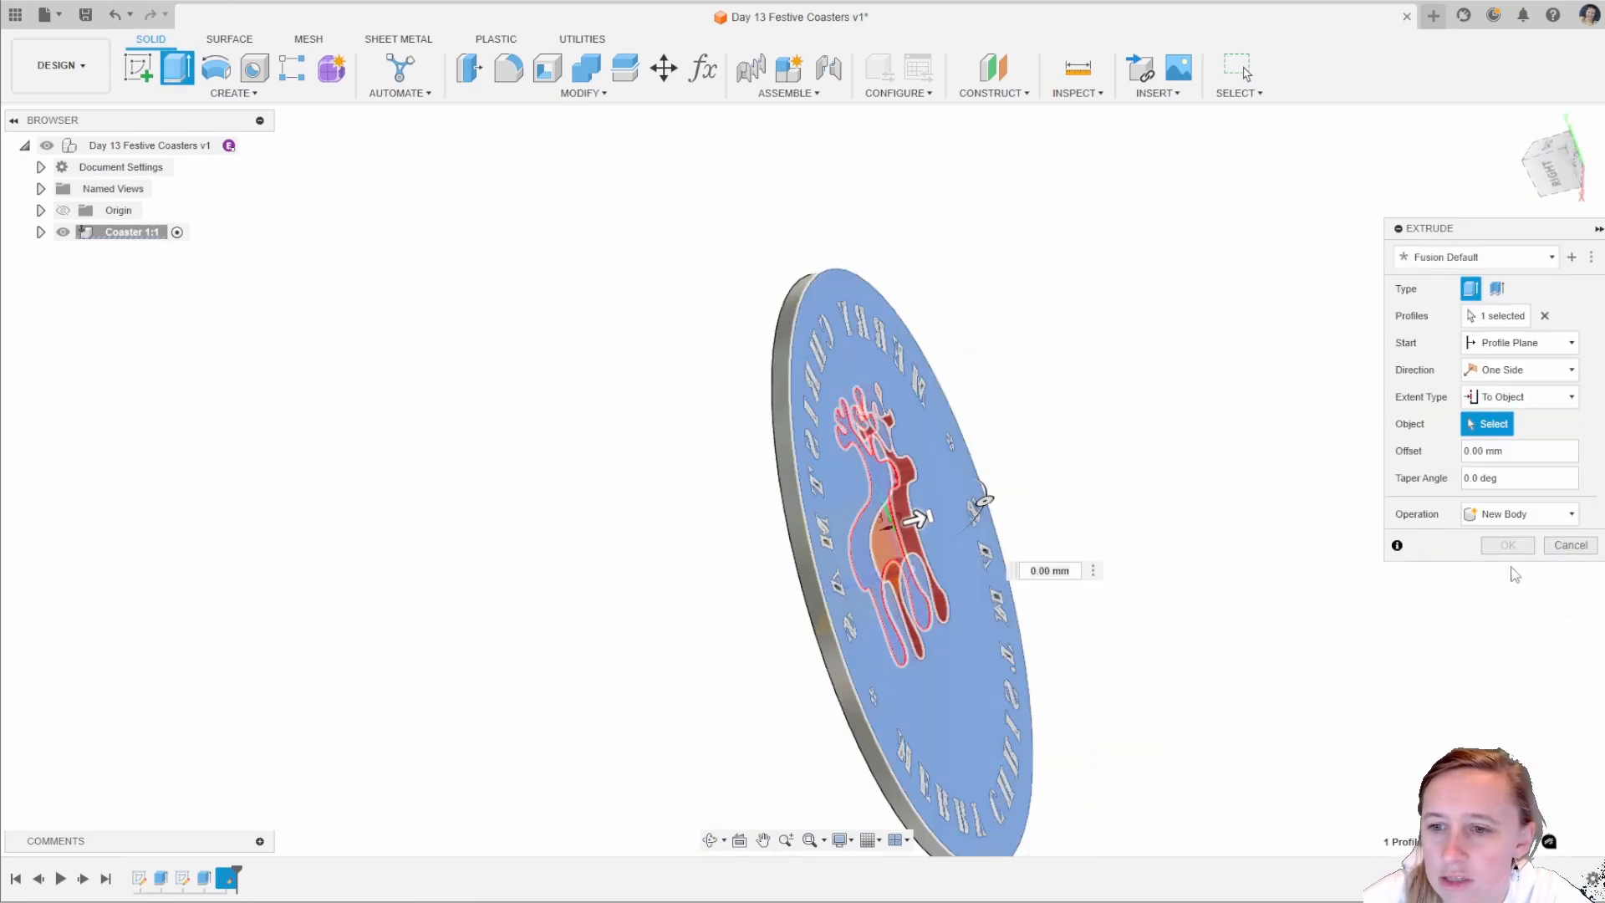
click(1506, 627)
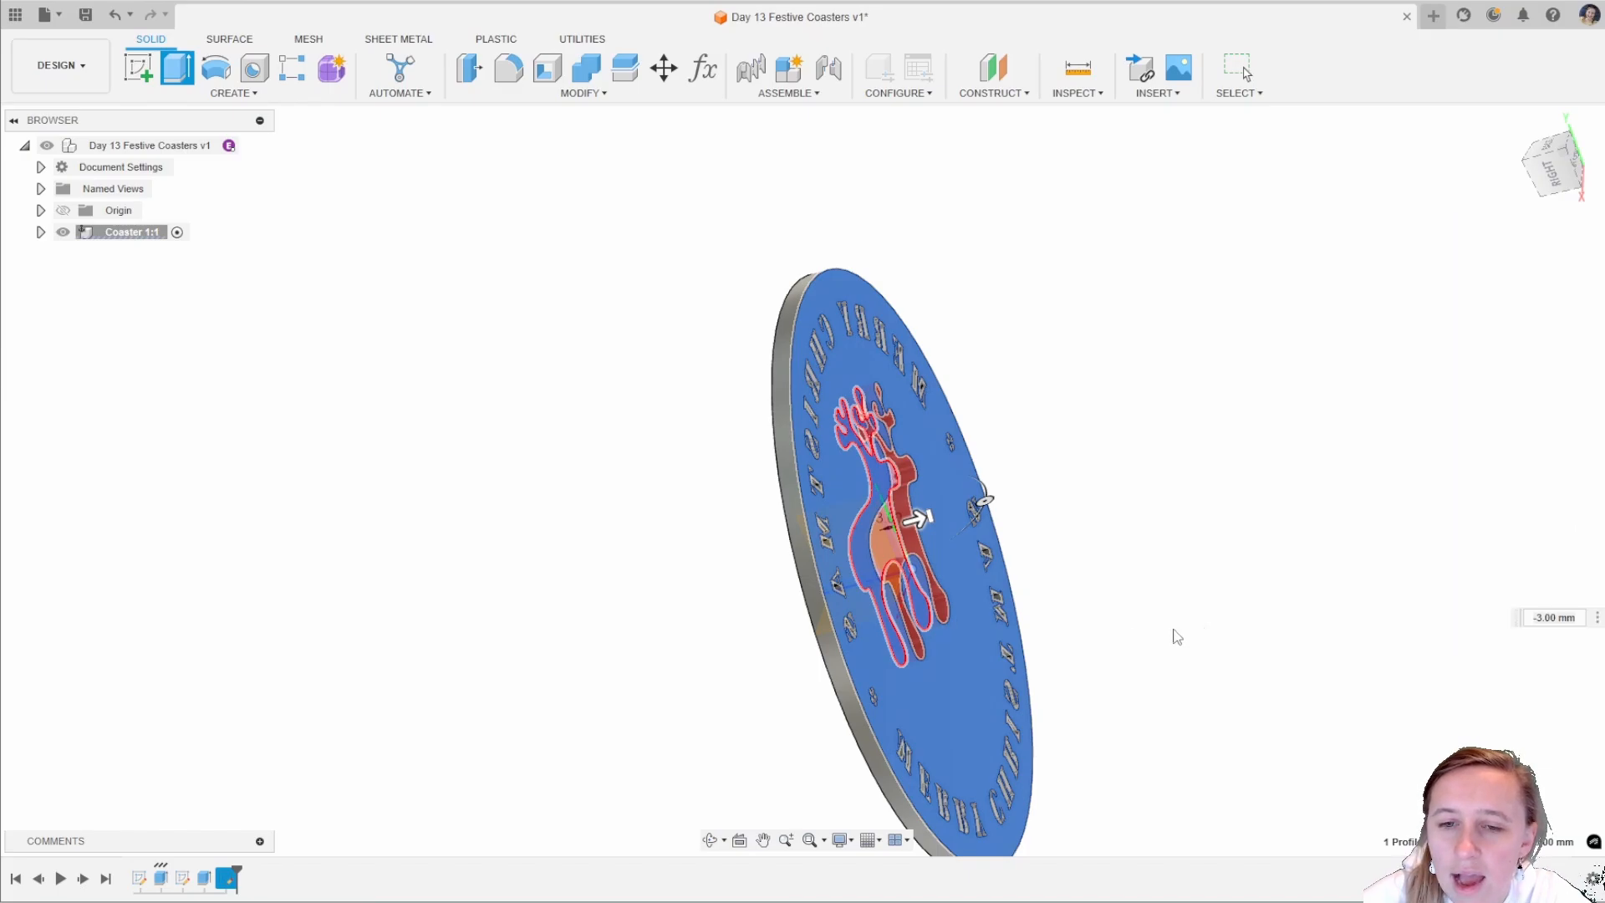
shift+middle_drag(1172, 637, 1388, 578)
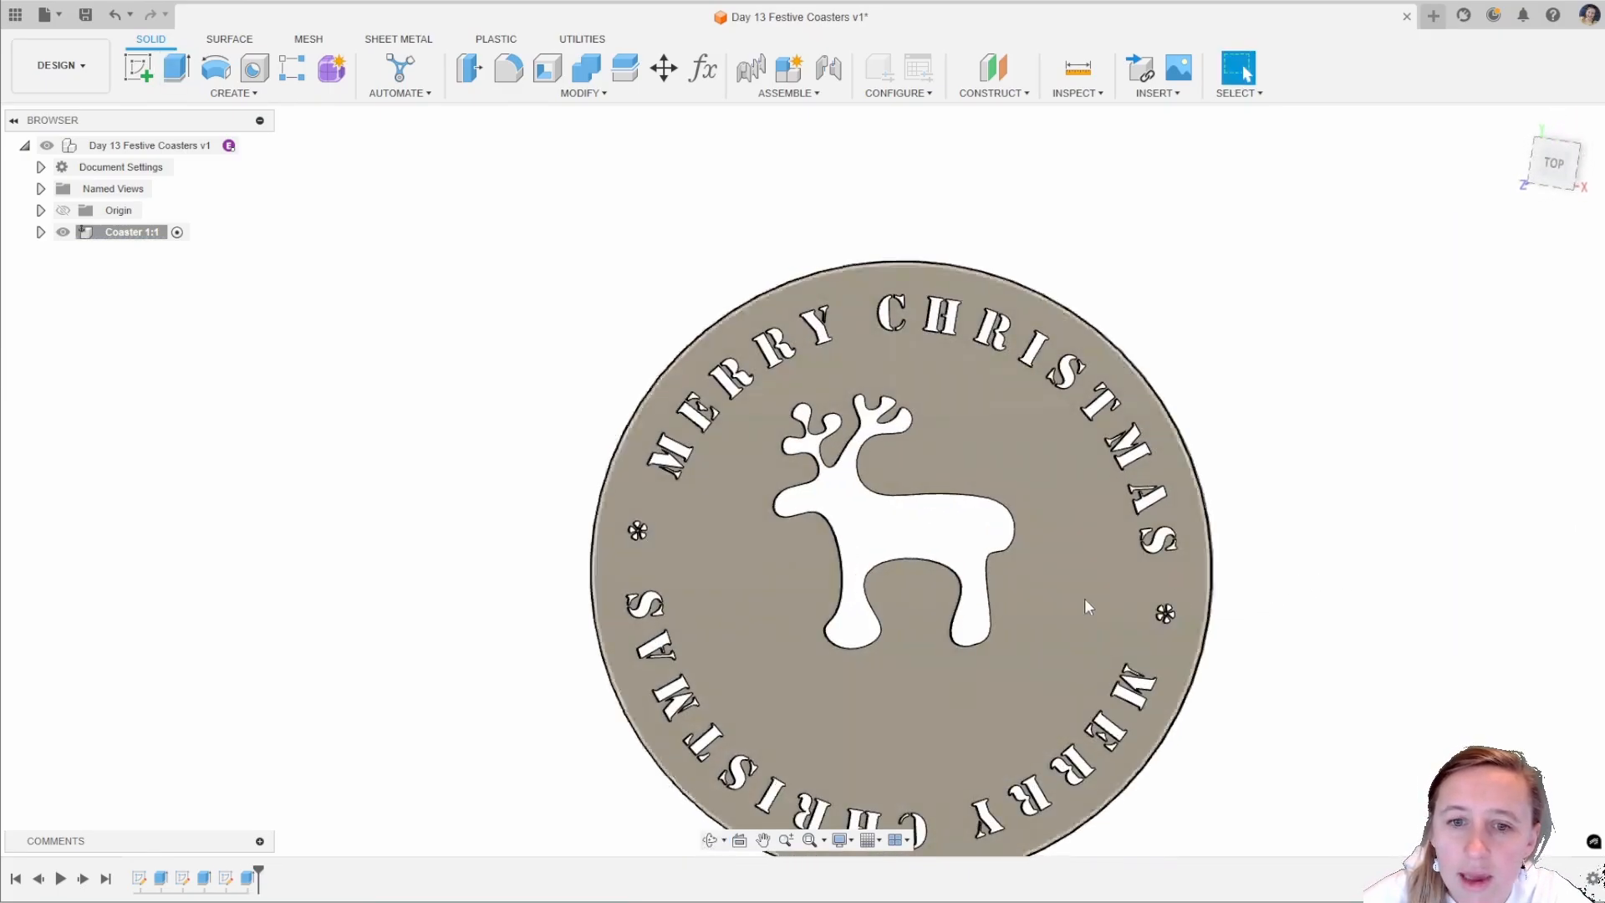
Reopen the reindeer outline's sketch for editing.
scroll(961, 547, down, 10)
scroll(928, 547, up, 10)
scroll(928, 531, down, 10)
scroll(939, 532, up, 10)
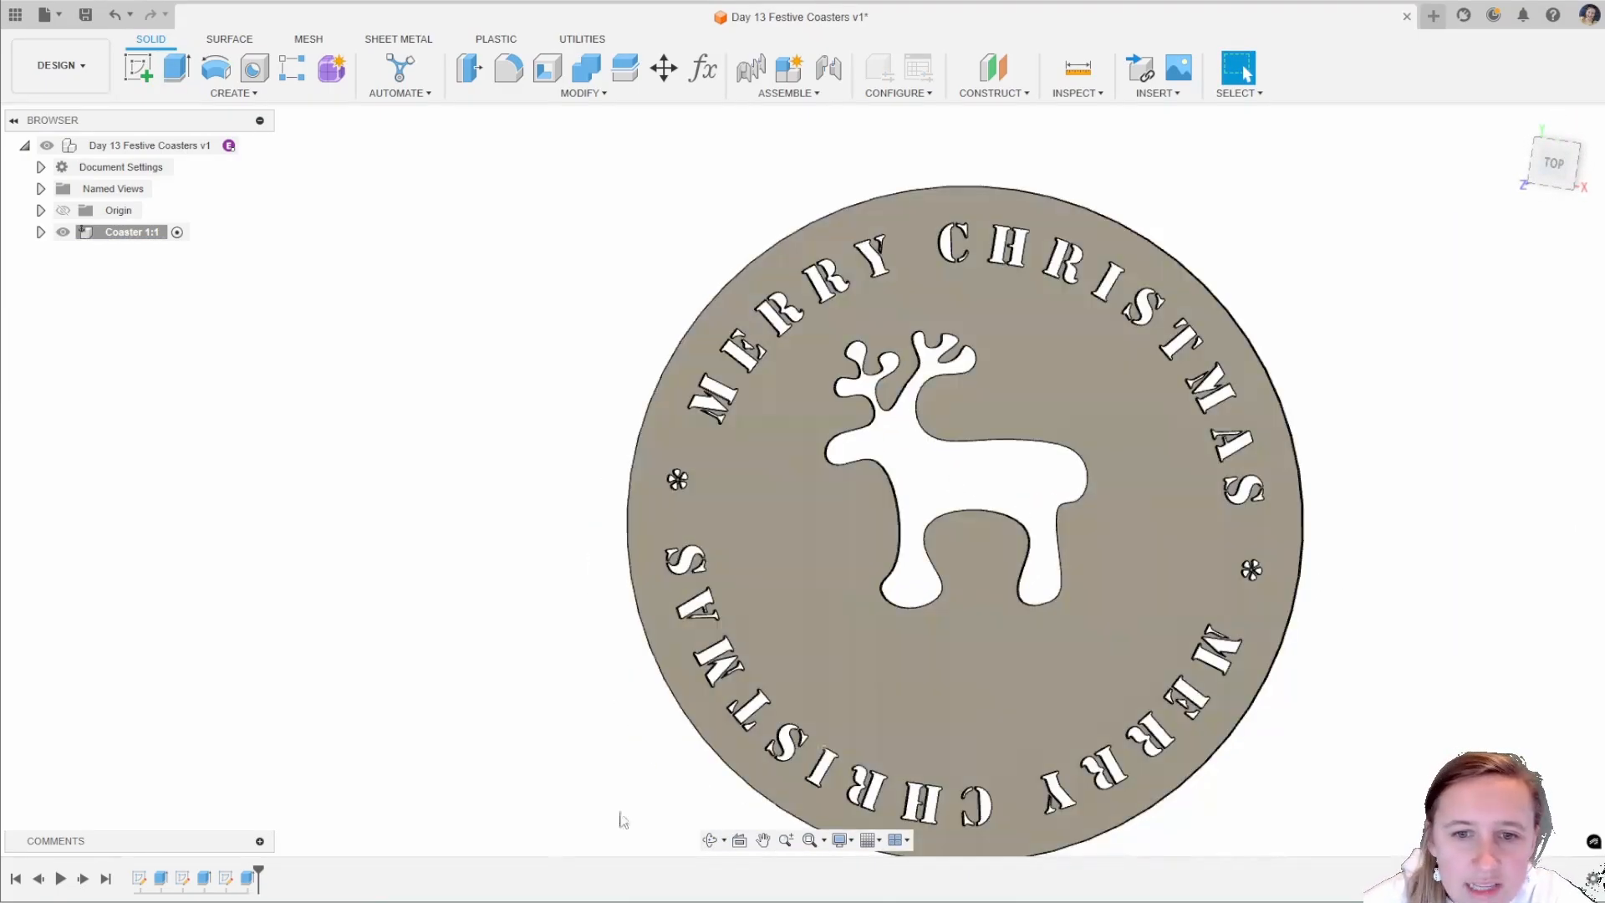
click(225, 879)
right_click(226, 879)
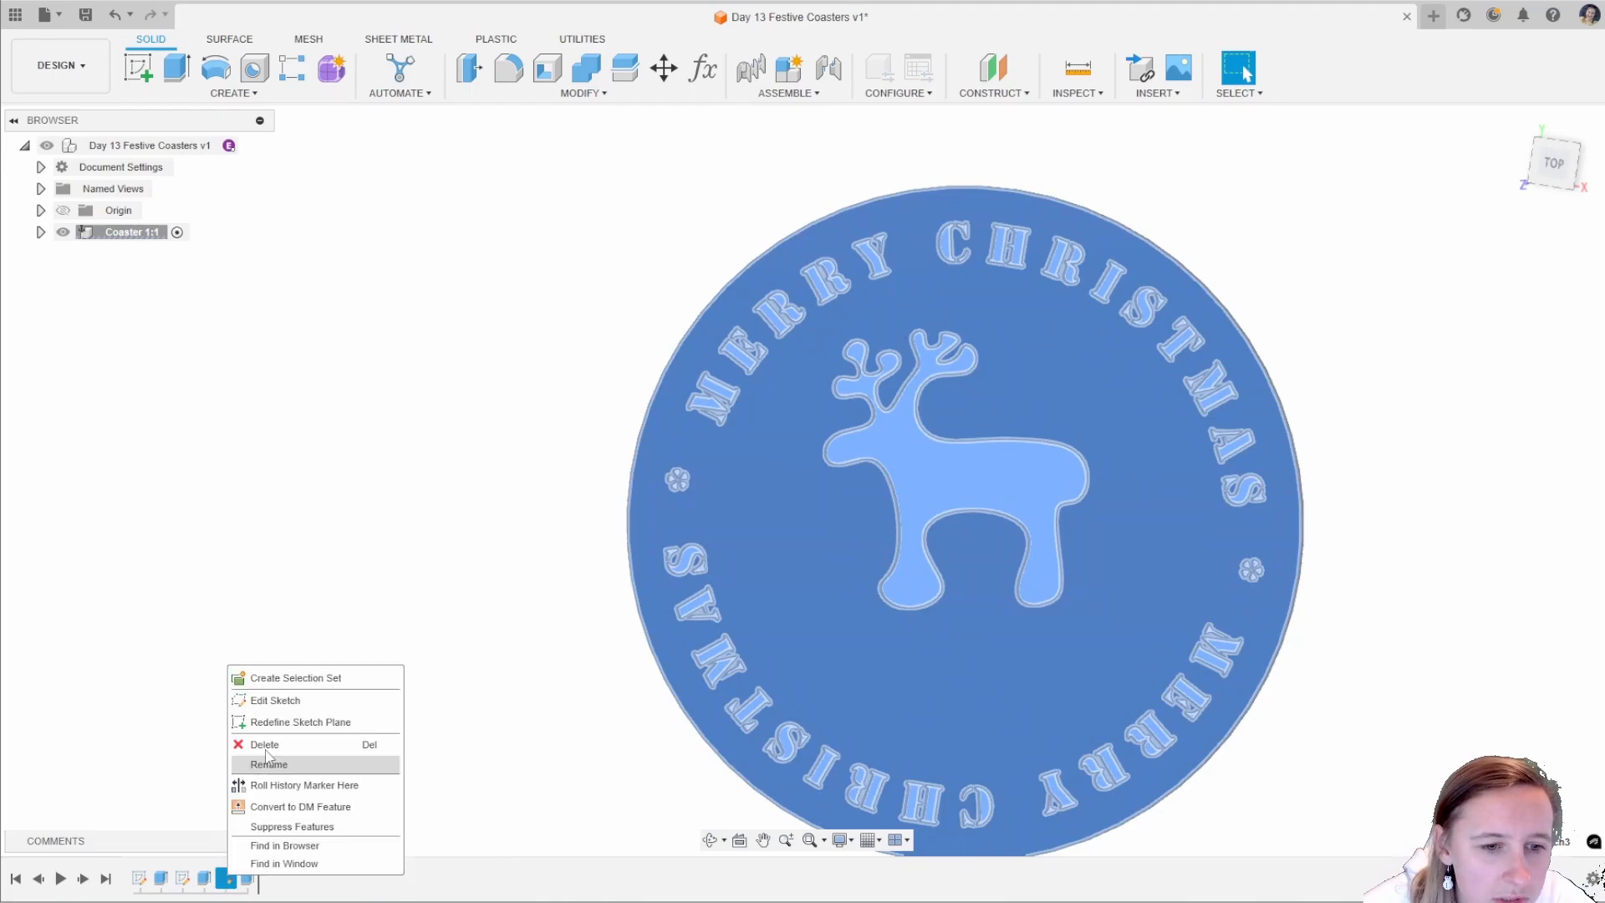
click(272, 700)
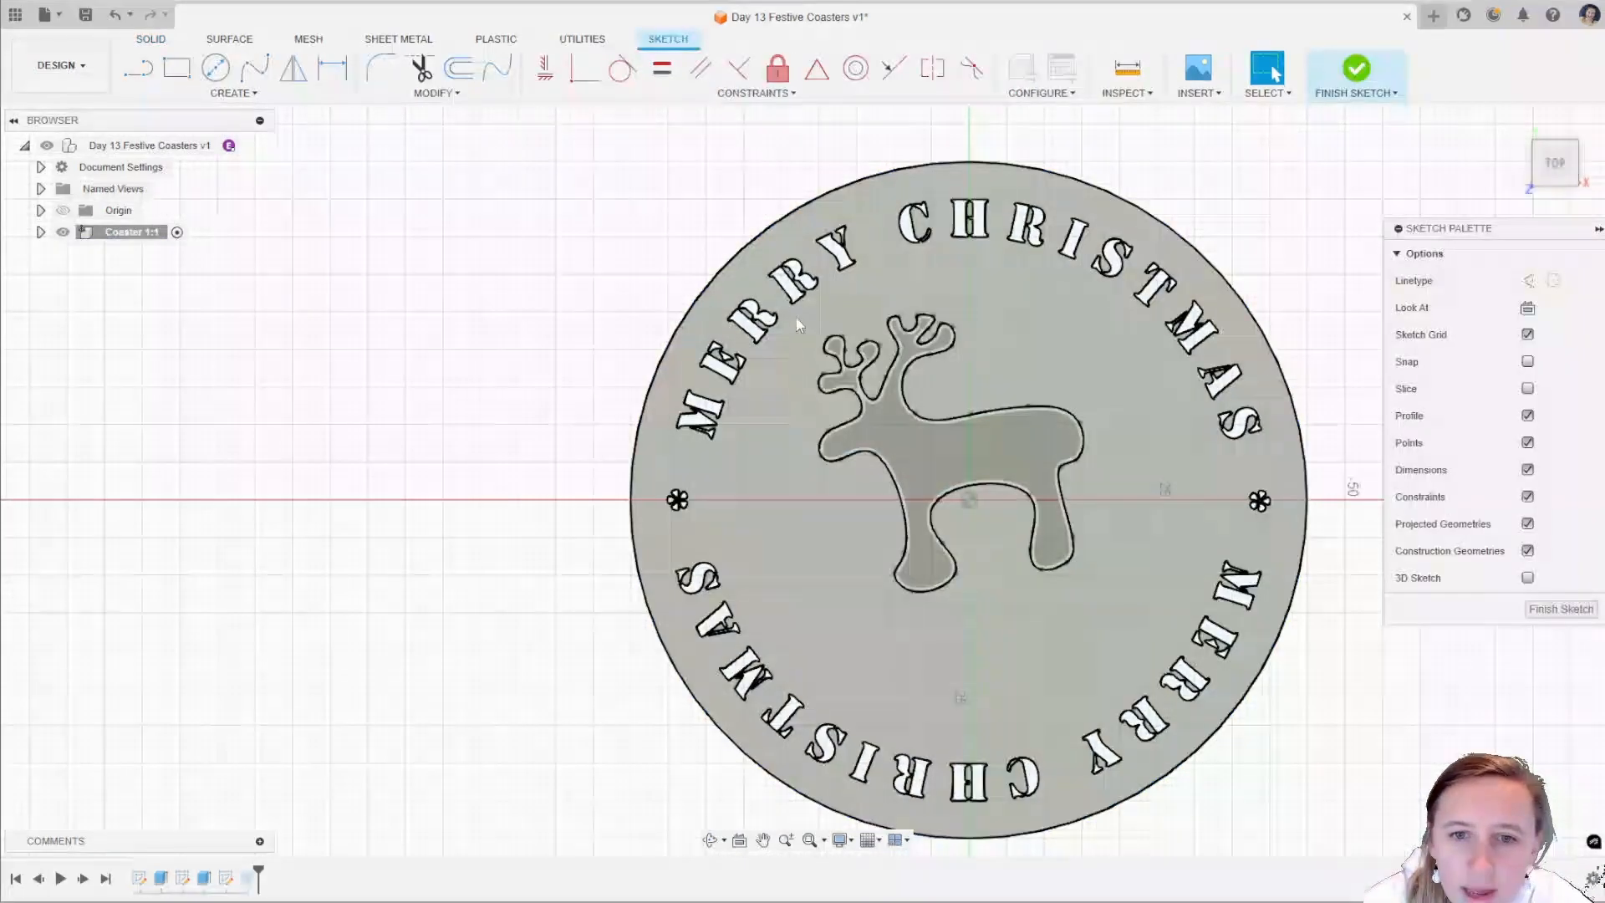
Move the whole reindeer outline by -3 mm in X and 6 mm in Y, and finish the sketch.
mouse_move(795, 313)
mouse_down()
mouse_move(986, 383)
mouse_move(1145, 618)
mouse_up()
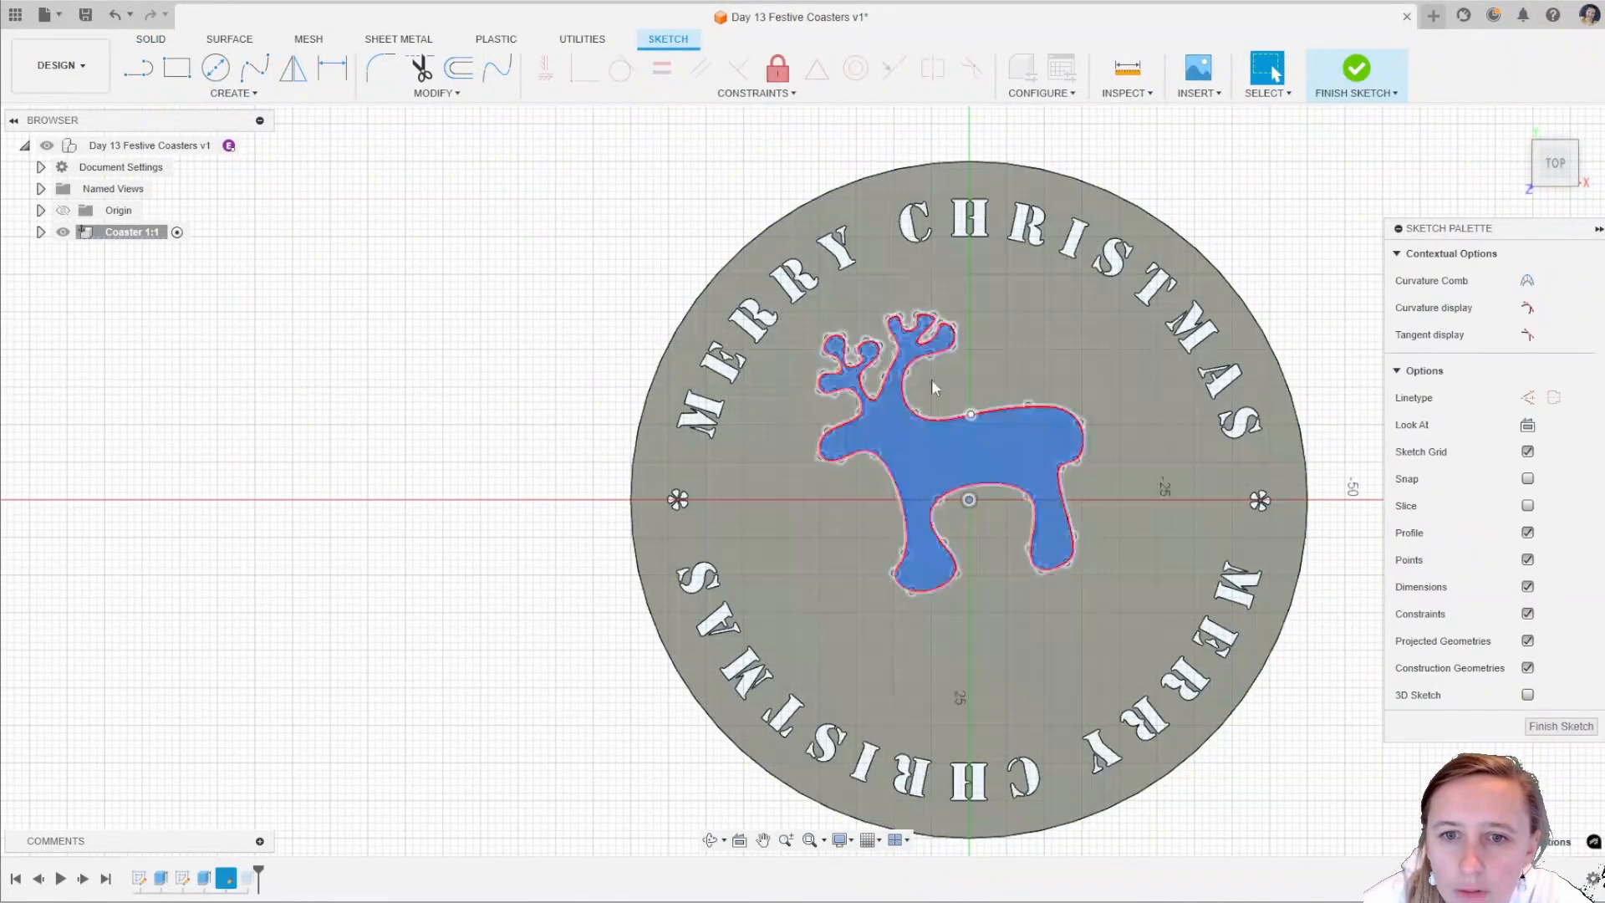
click(435, 94)
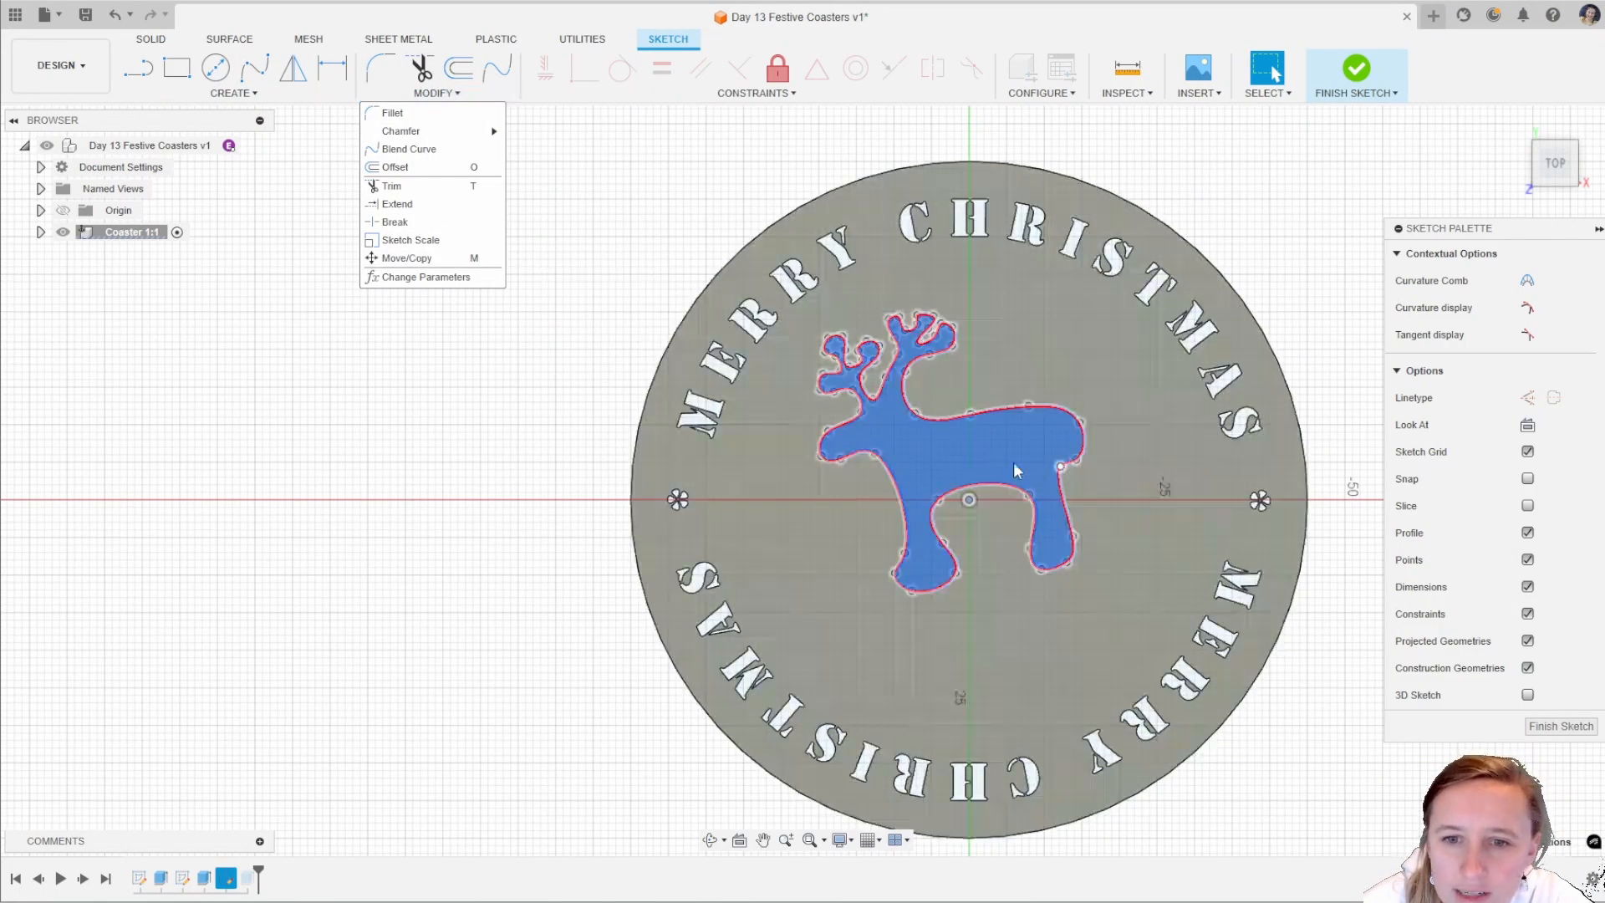
click(426, 259)
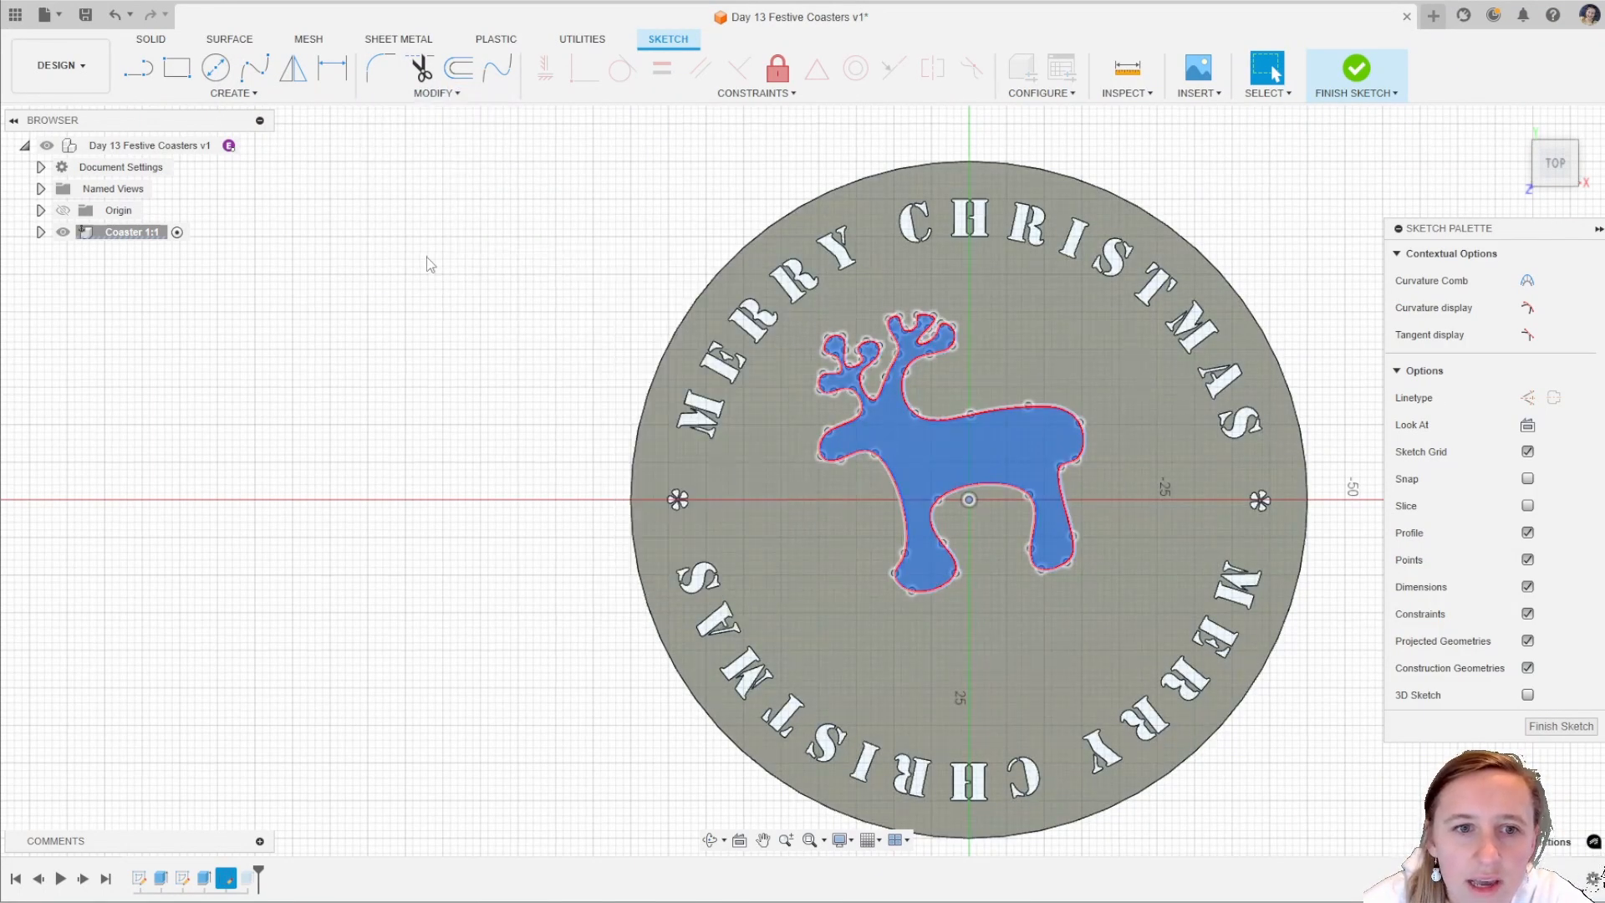
click(1271, 309)
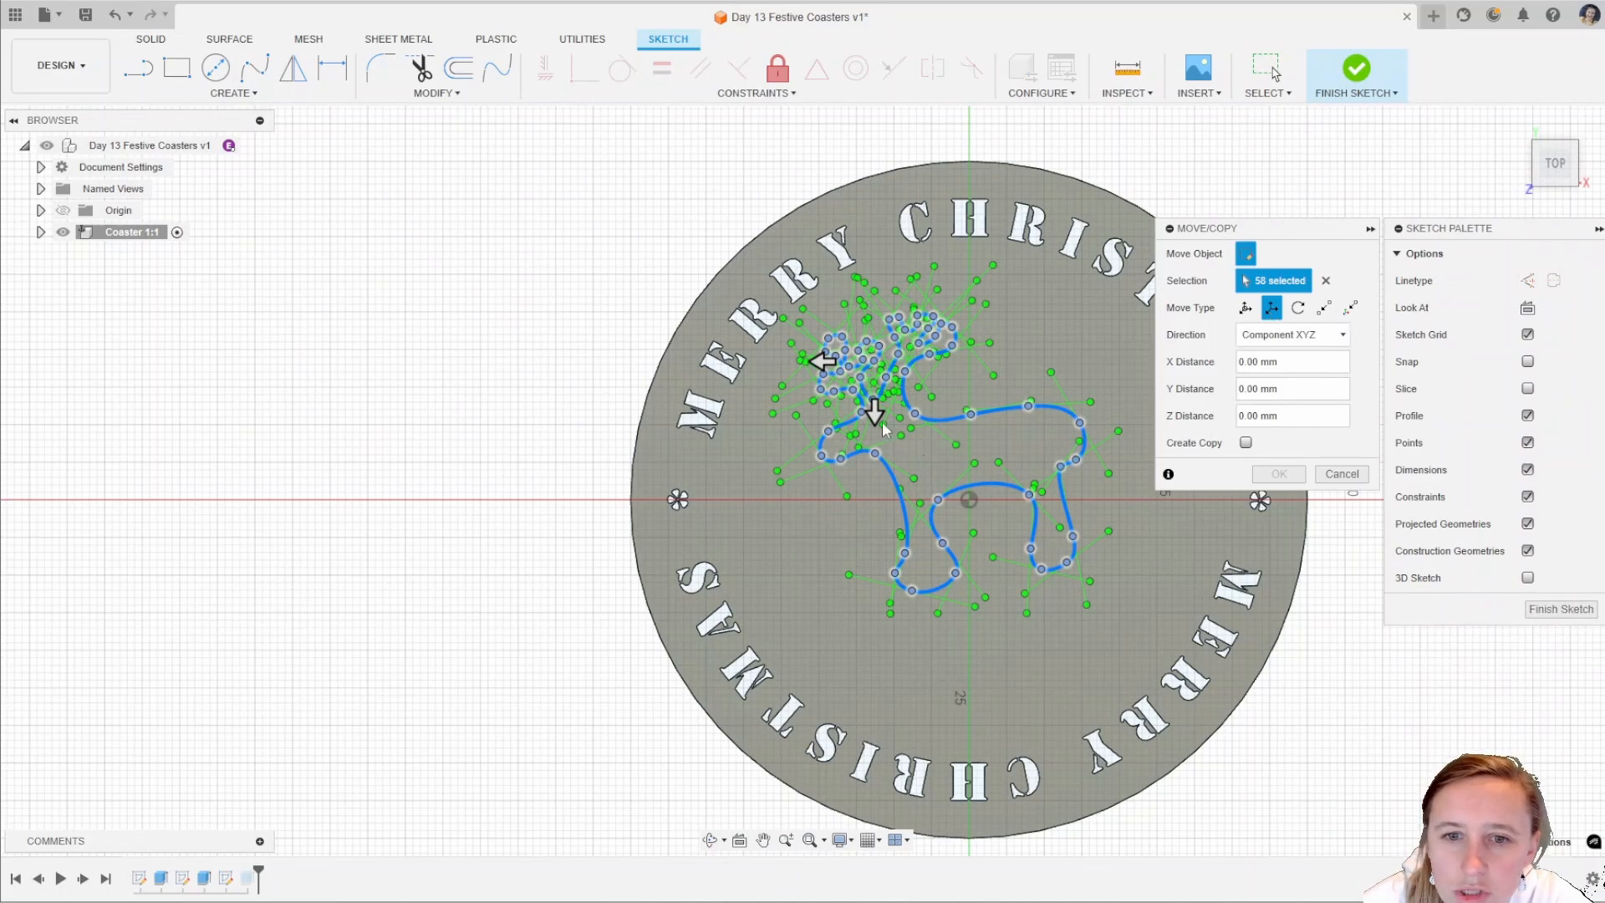
drag(875, 413, 874, 458)
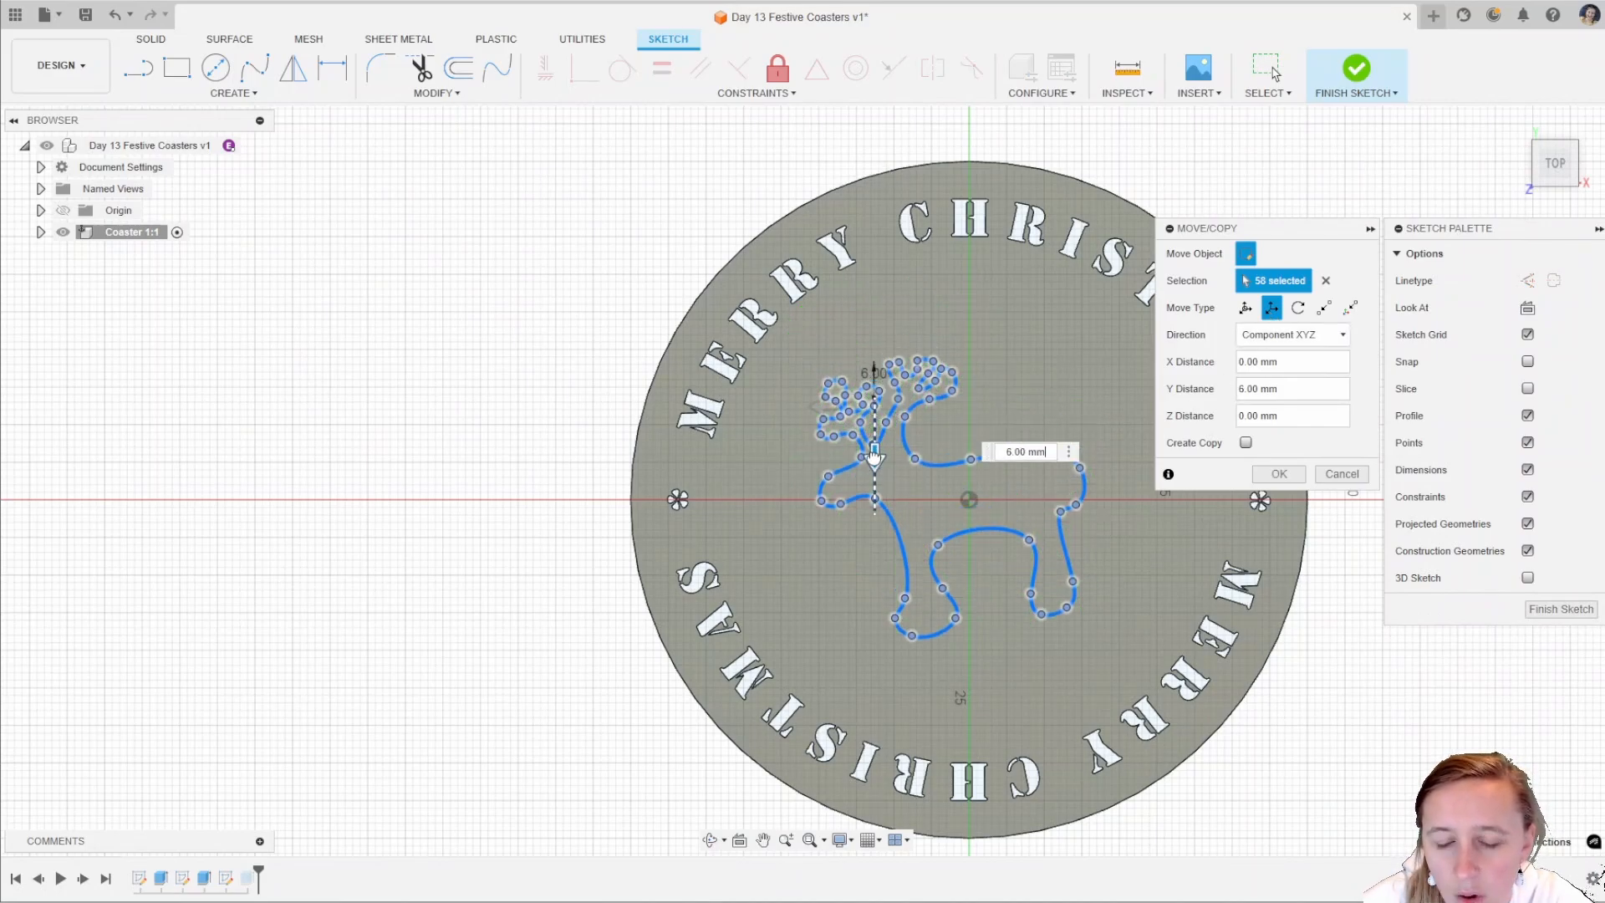
drag(817, 408, 841, 404)
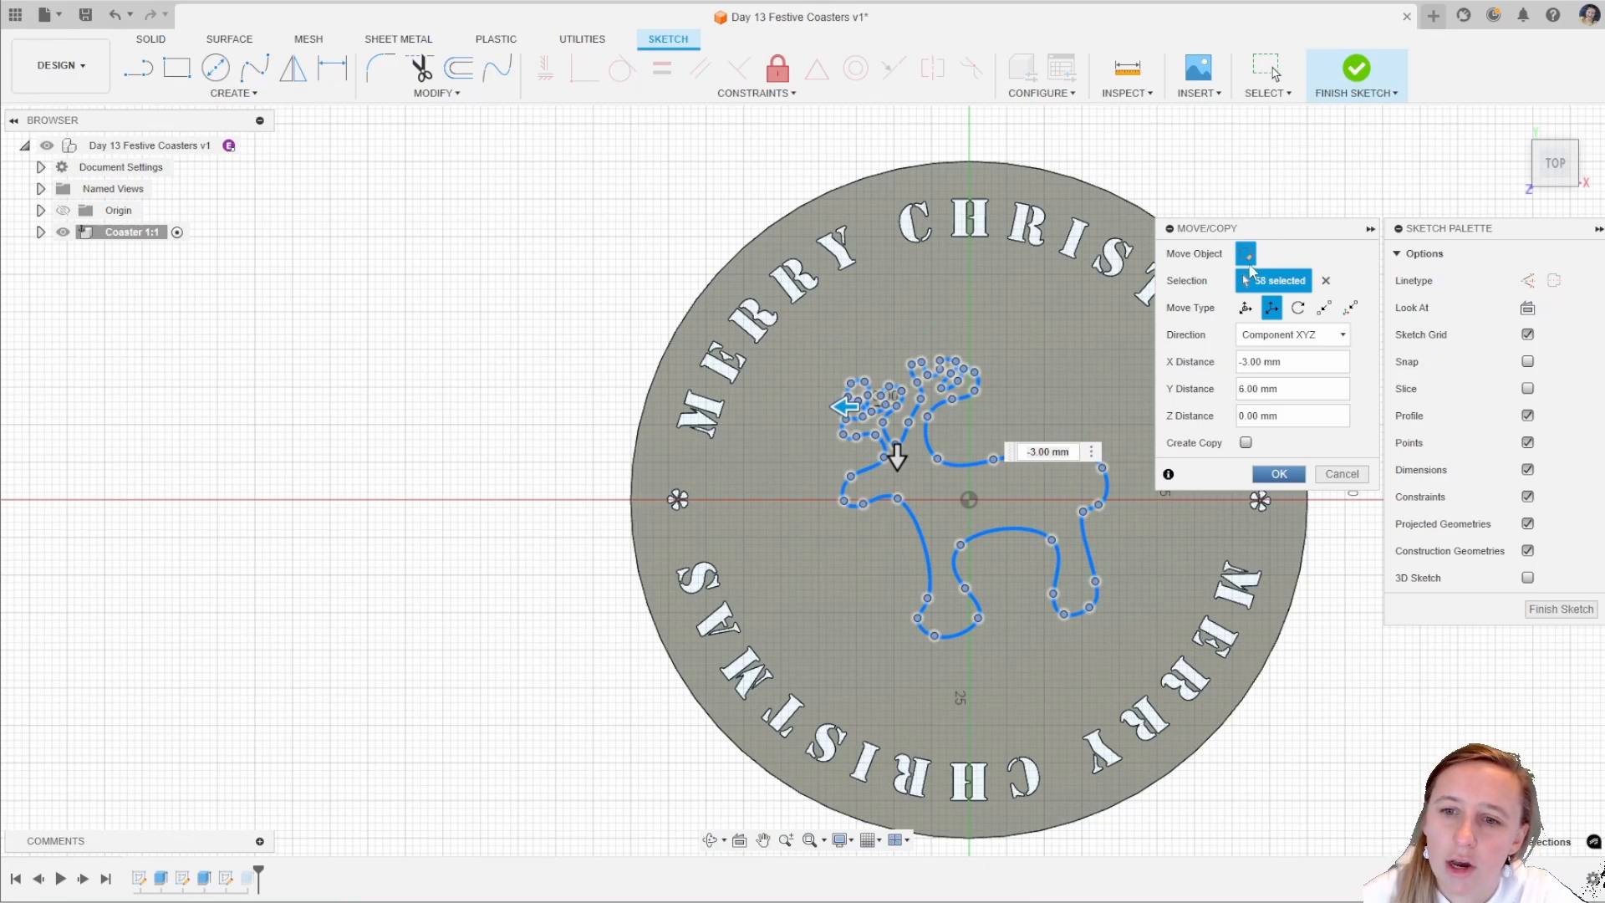
key(Return)
click(1356, 74)
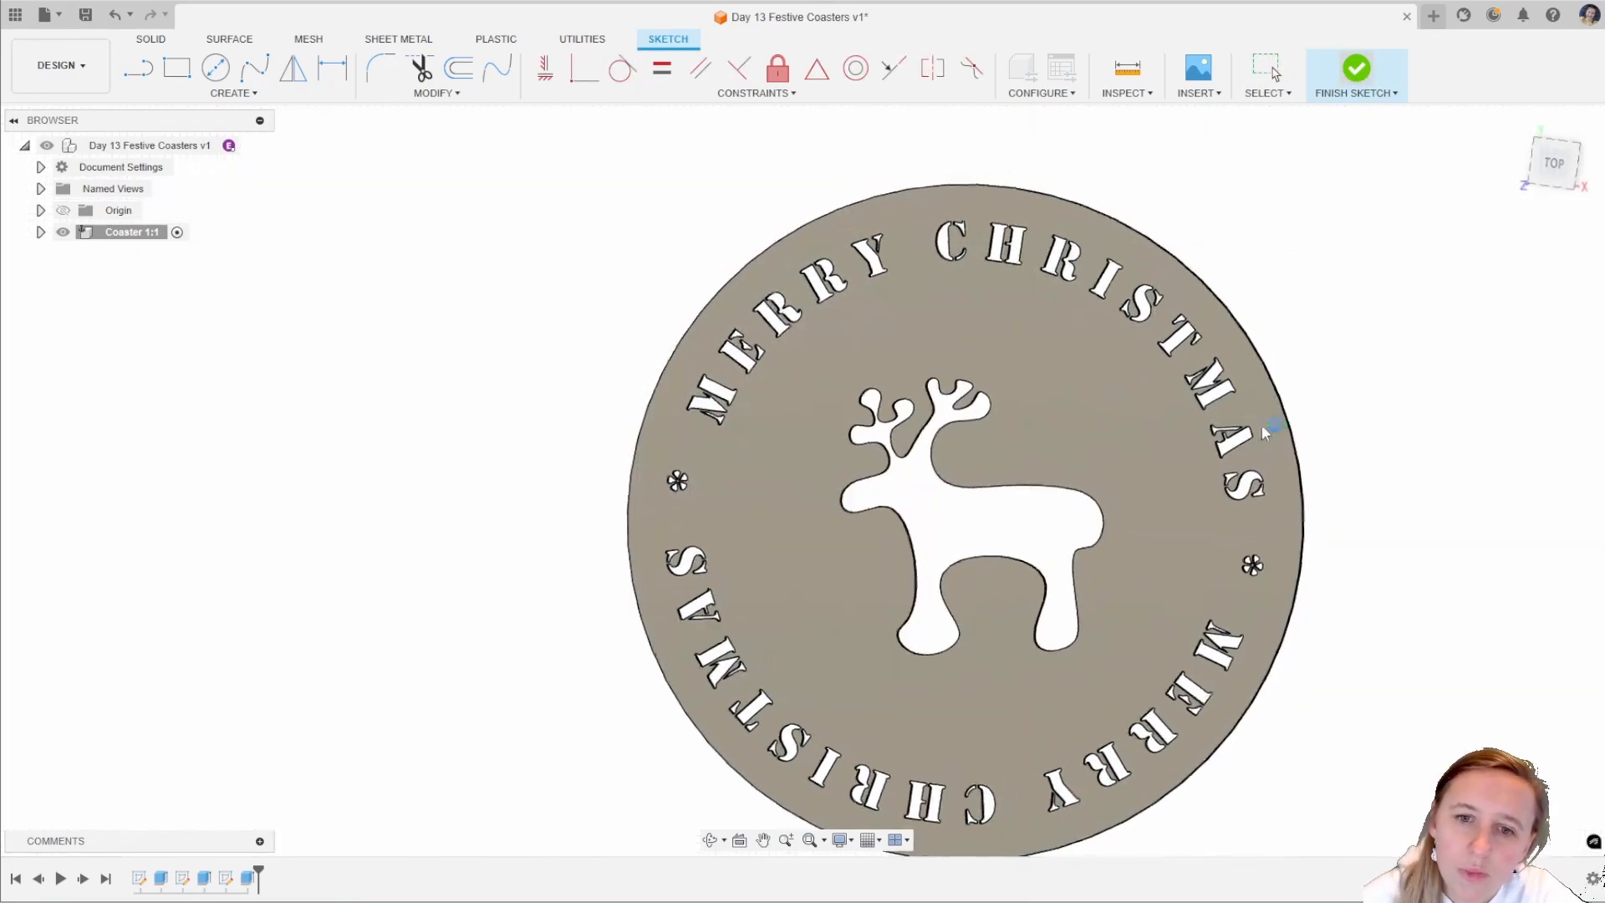
Activate the top-level component of the design and copy the Coaster component.
scroll(1085, 431, down, 2)
shift+middle_drag(926, 529, 915, 478)
scroll(711, 503, down, 3)
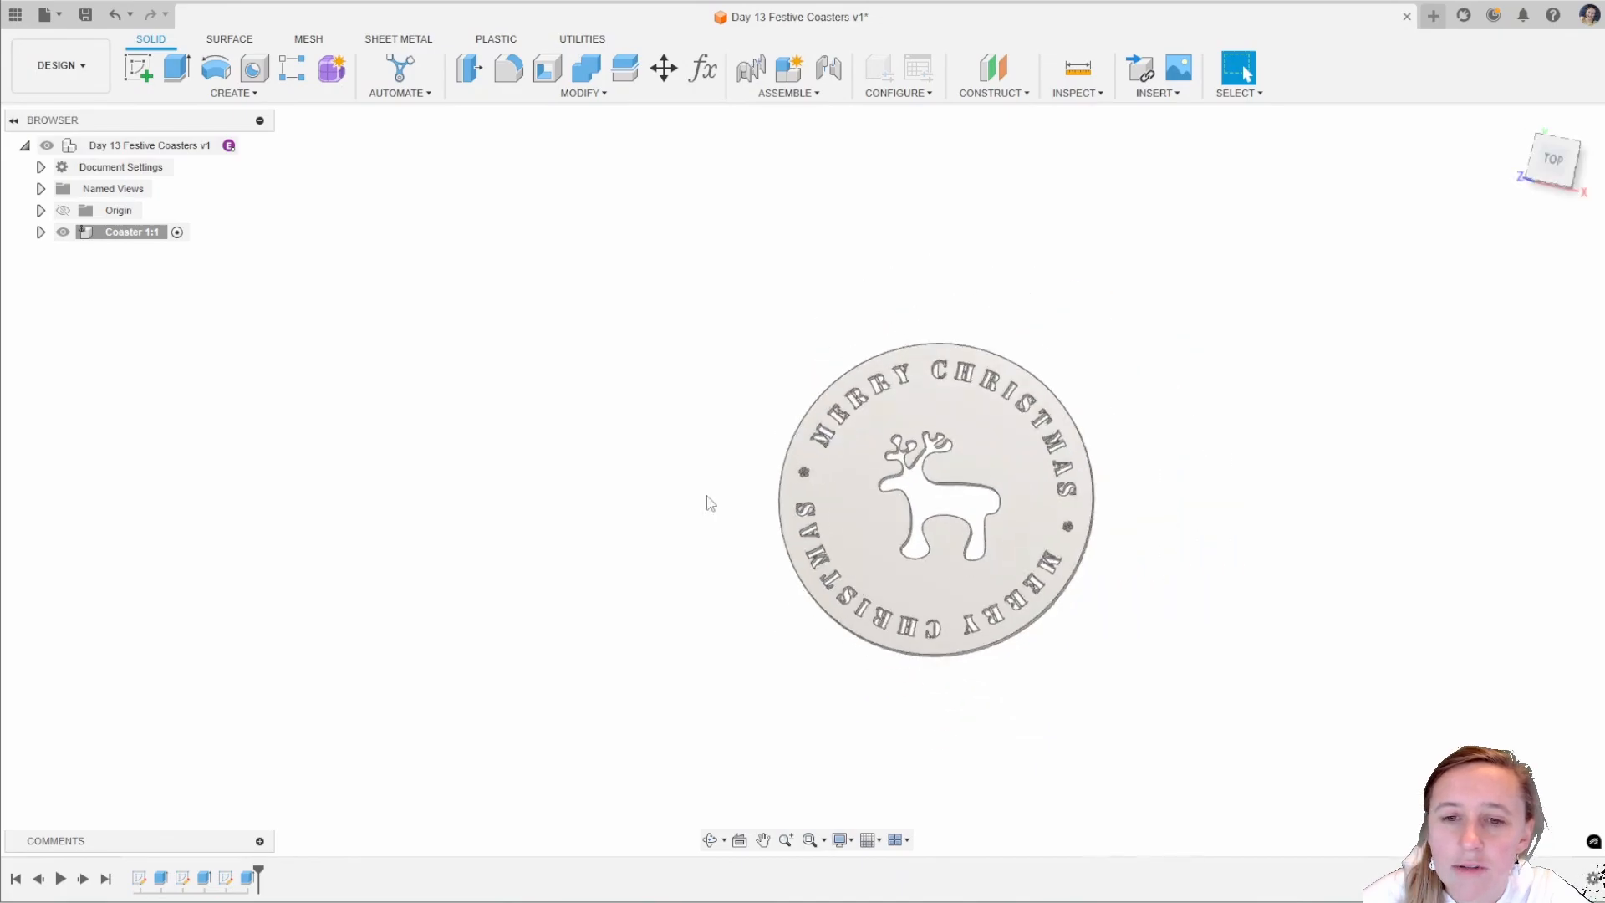
scroll(980, 531, up, 4)
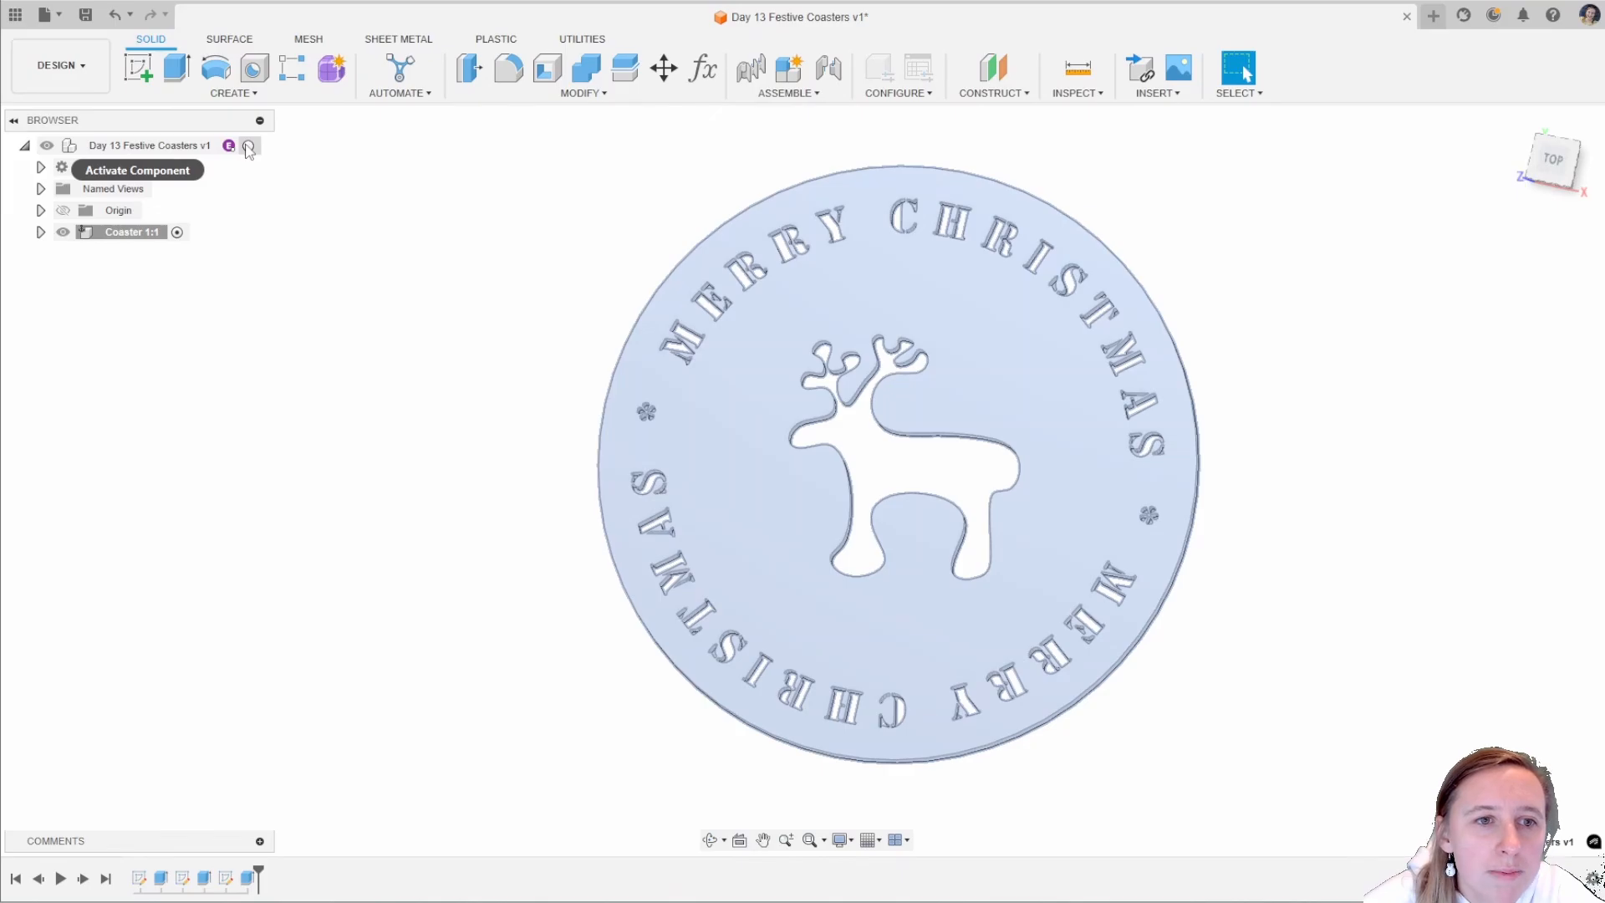
click(248, 147)
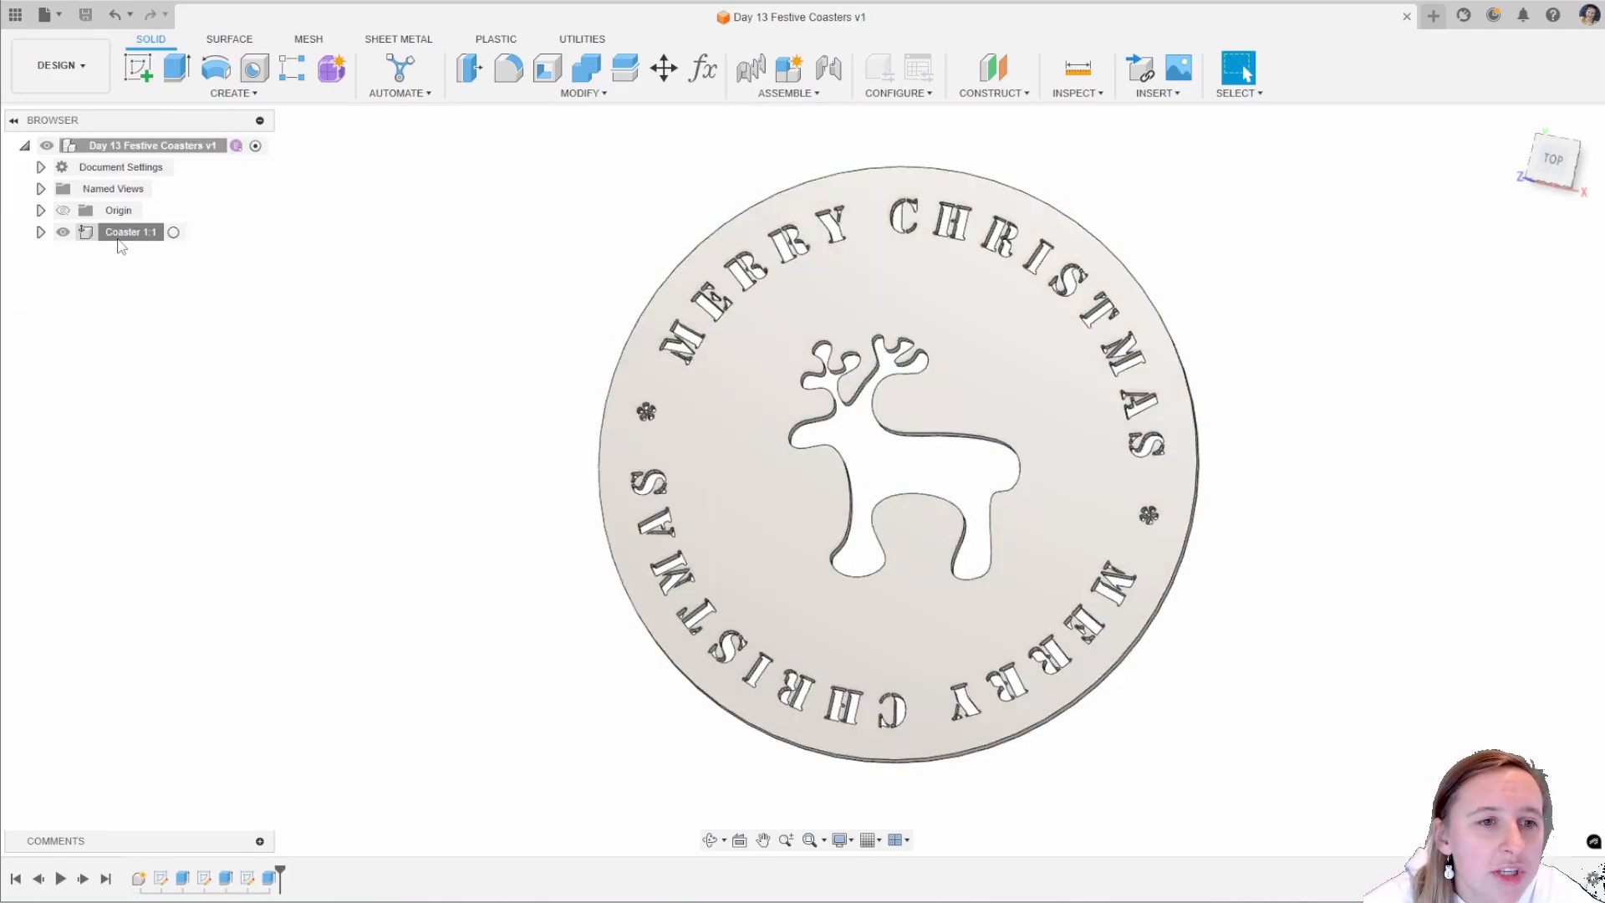
click(126, 232)
right_click(123, 238)
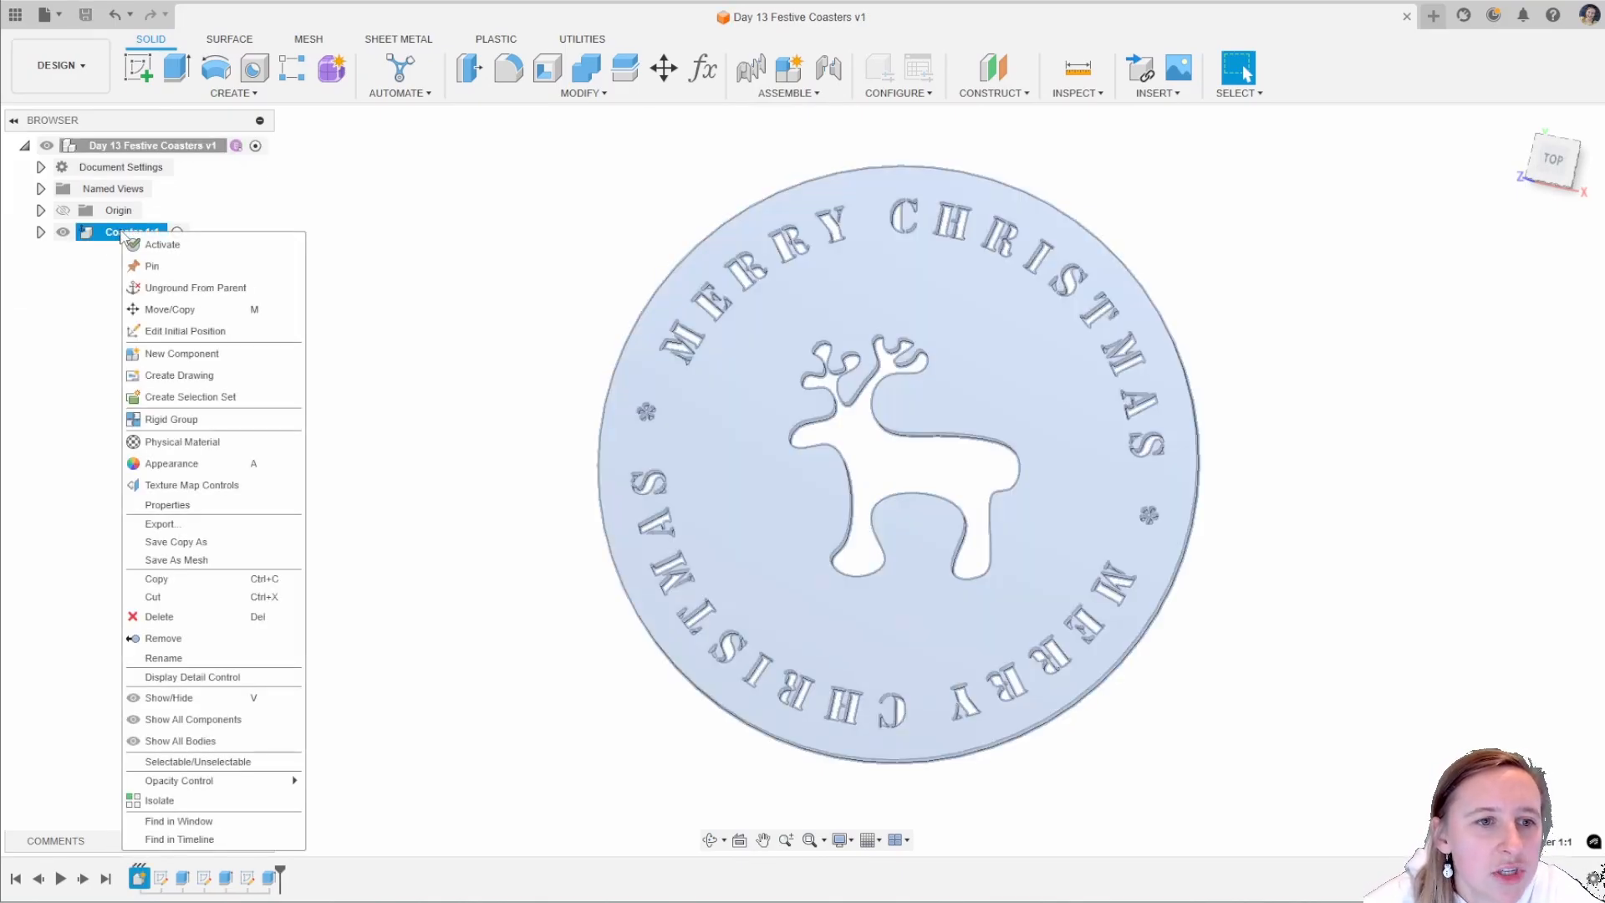
click(200, 580)
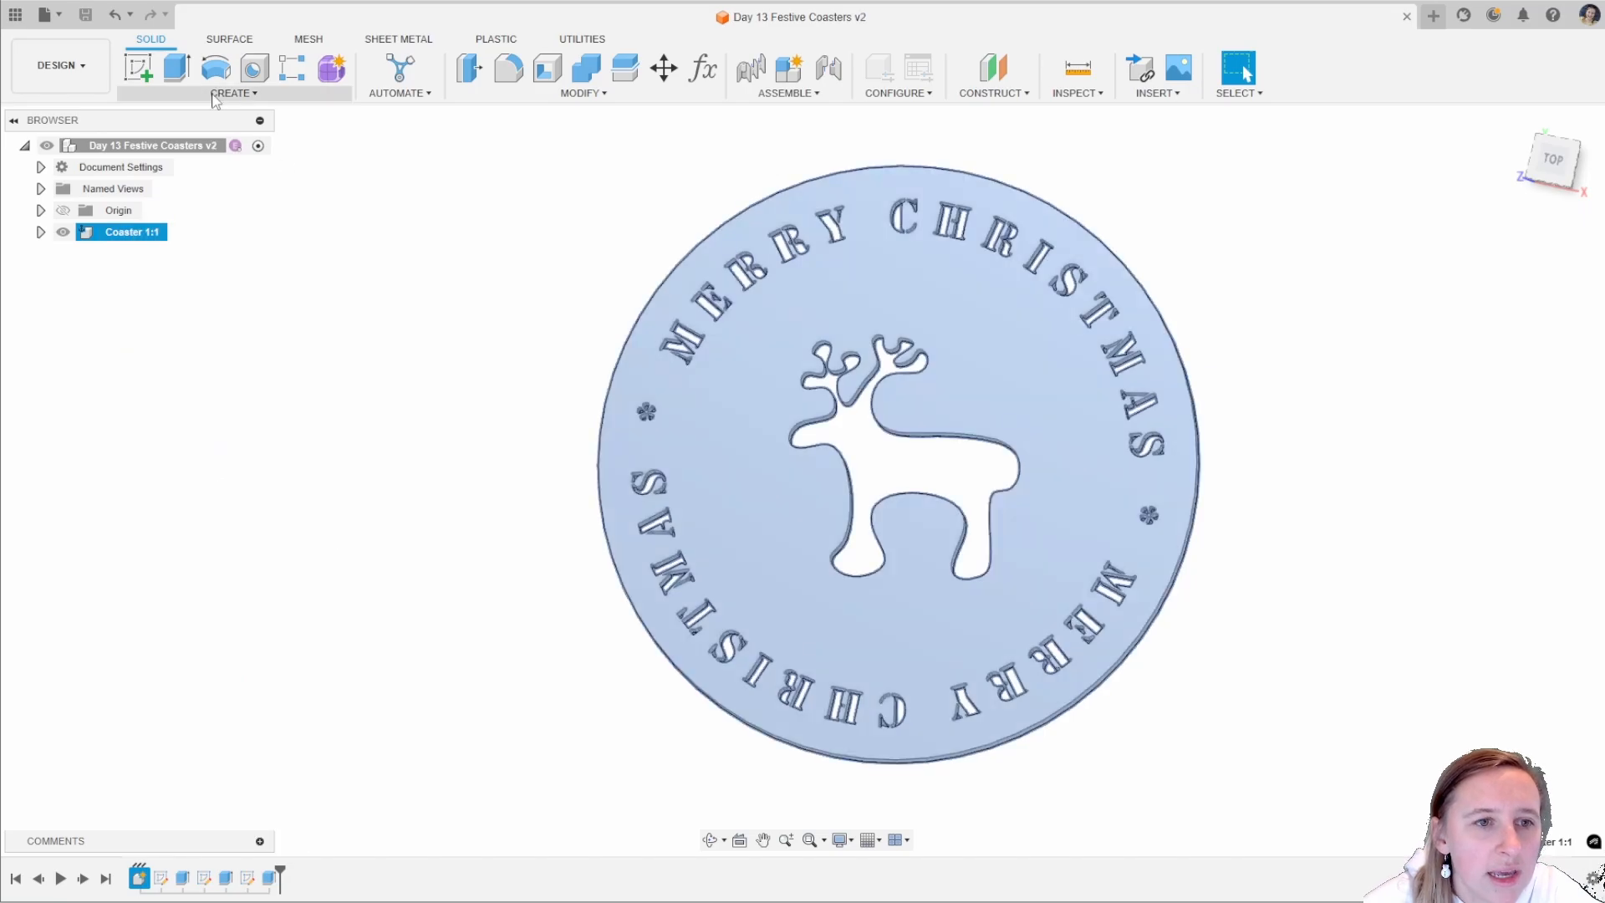
Paste the copied coaster as a new independent component in the top-level design, leaving it at the original's position.
click(179, 149)
right_click(178, 149)
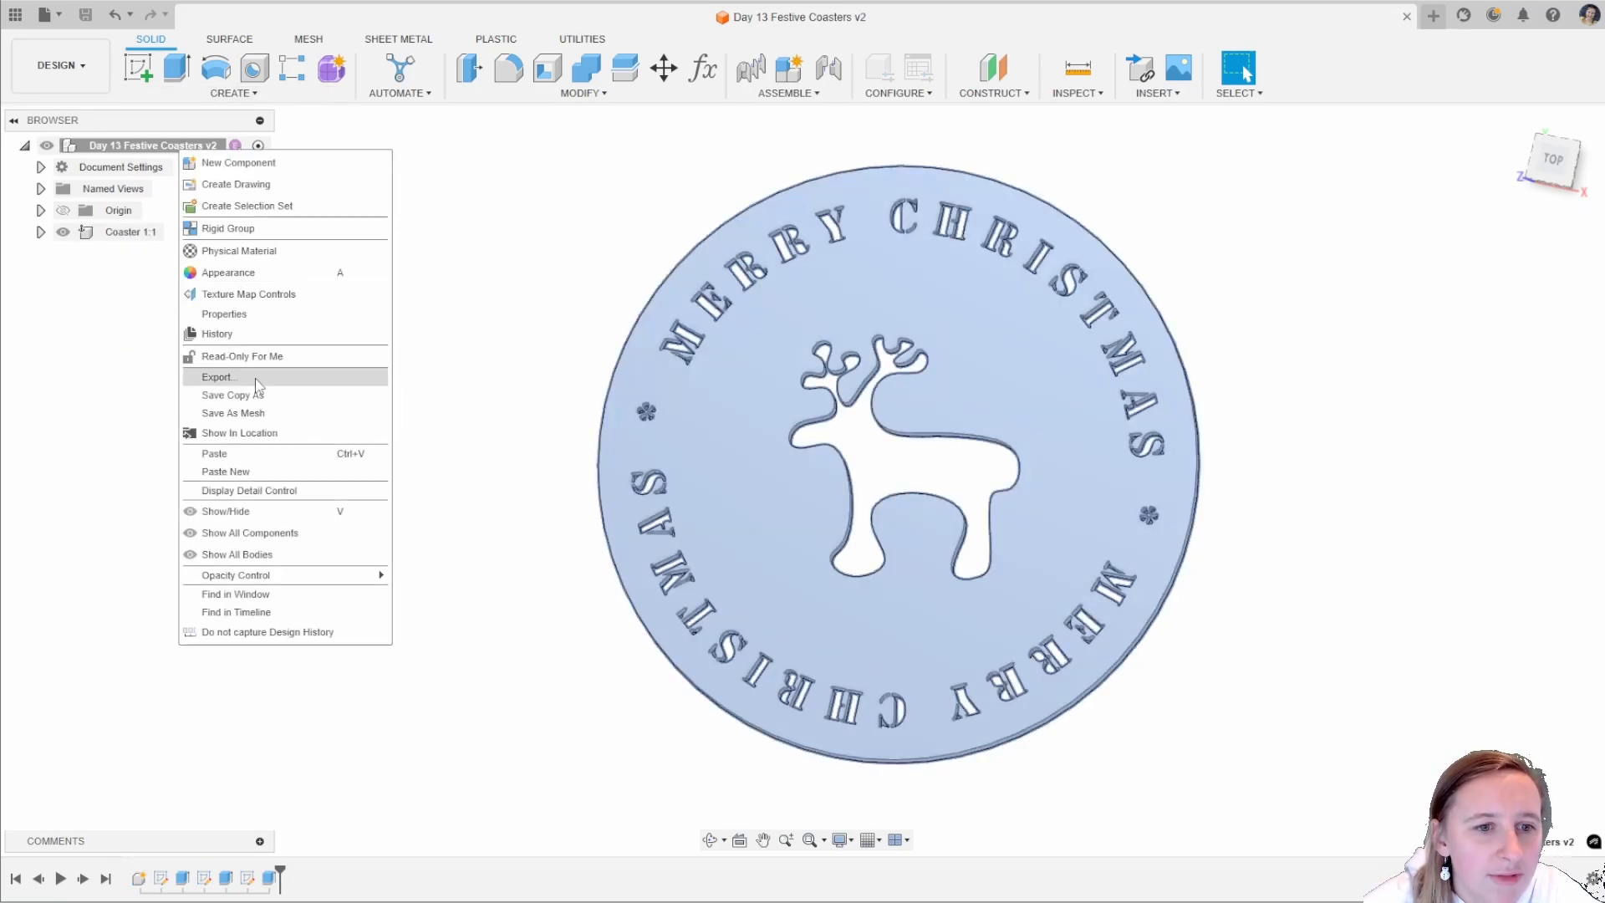
click(251, 472)
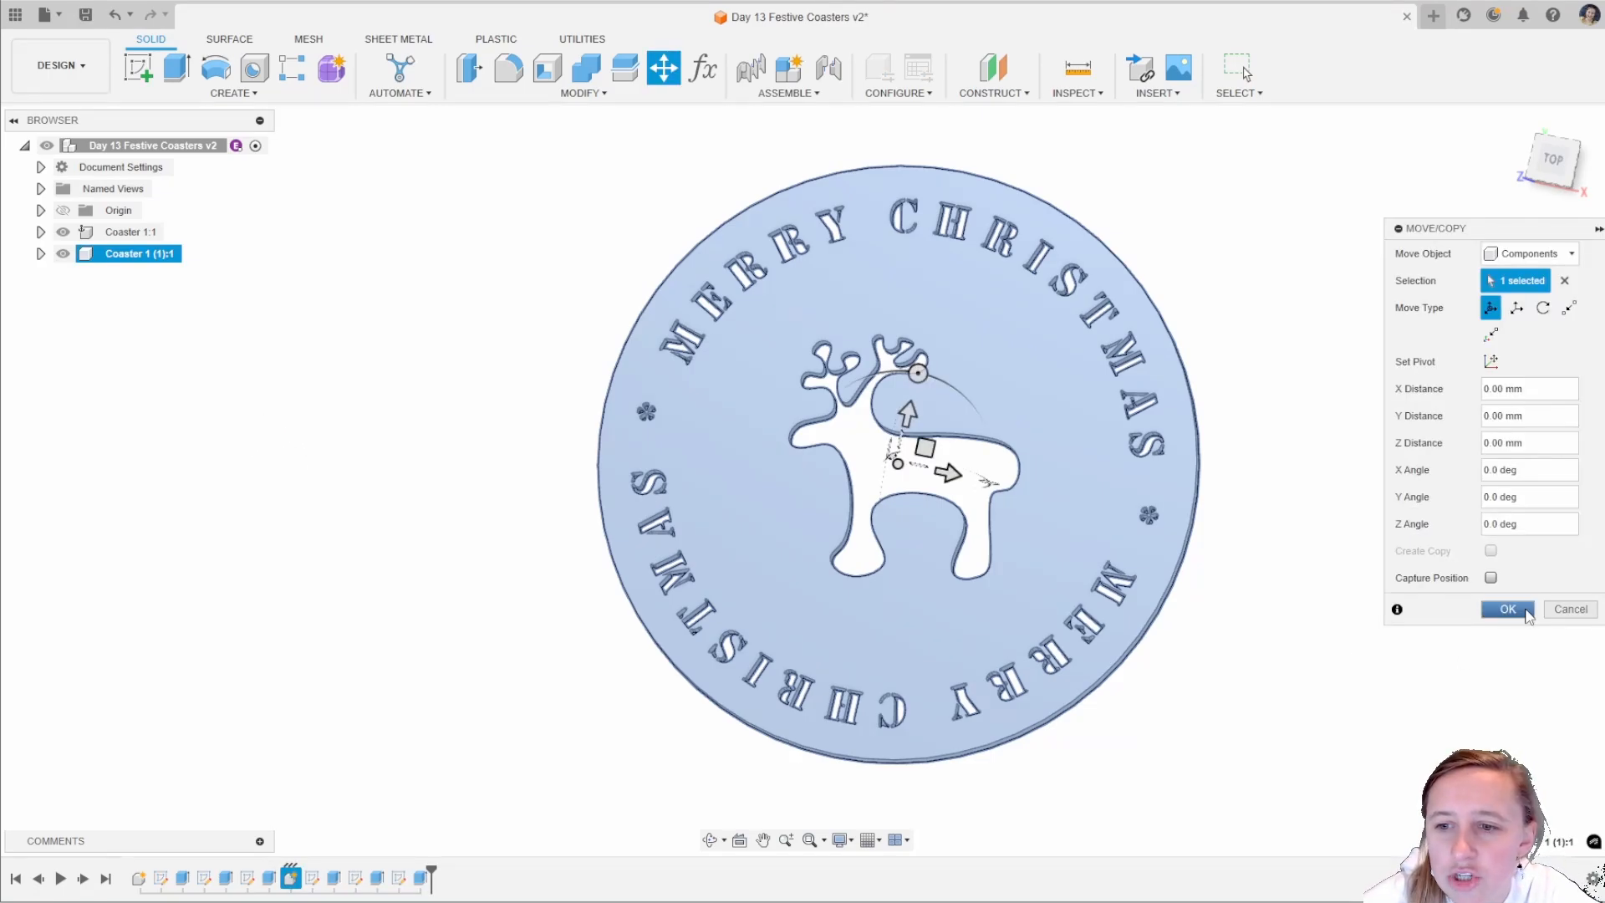
click(1508, 610)
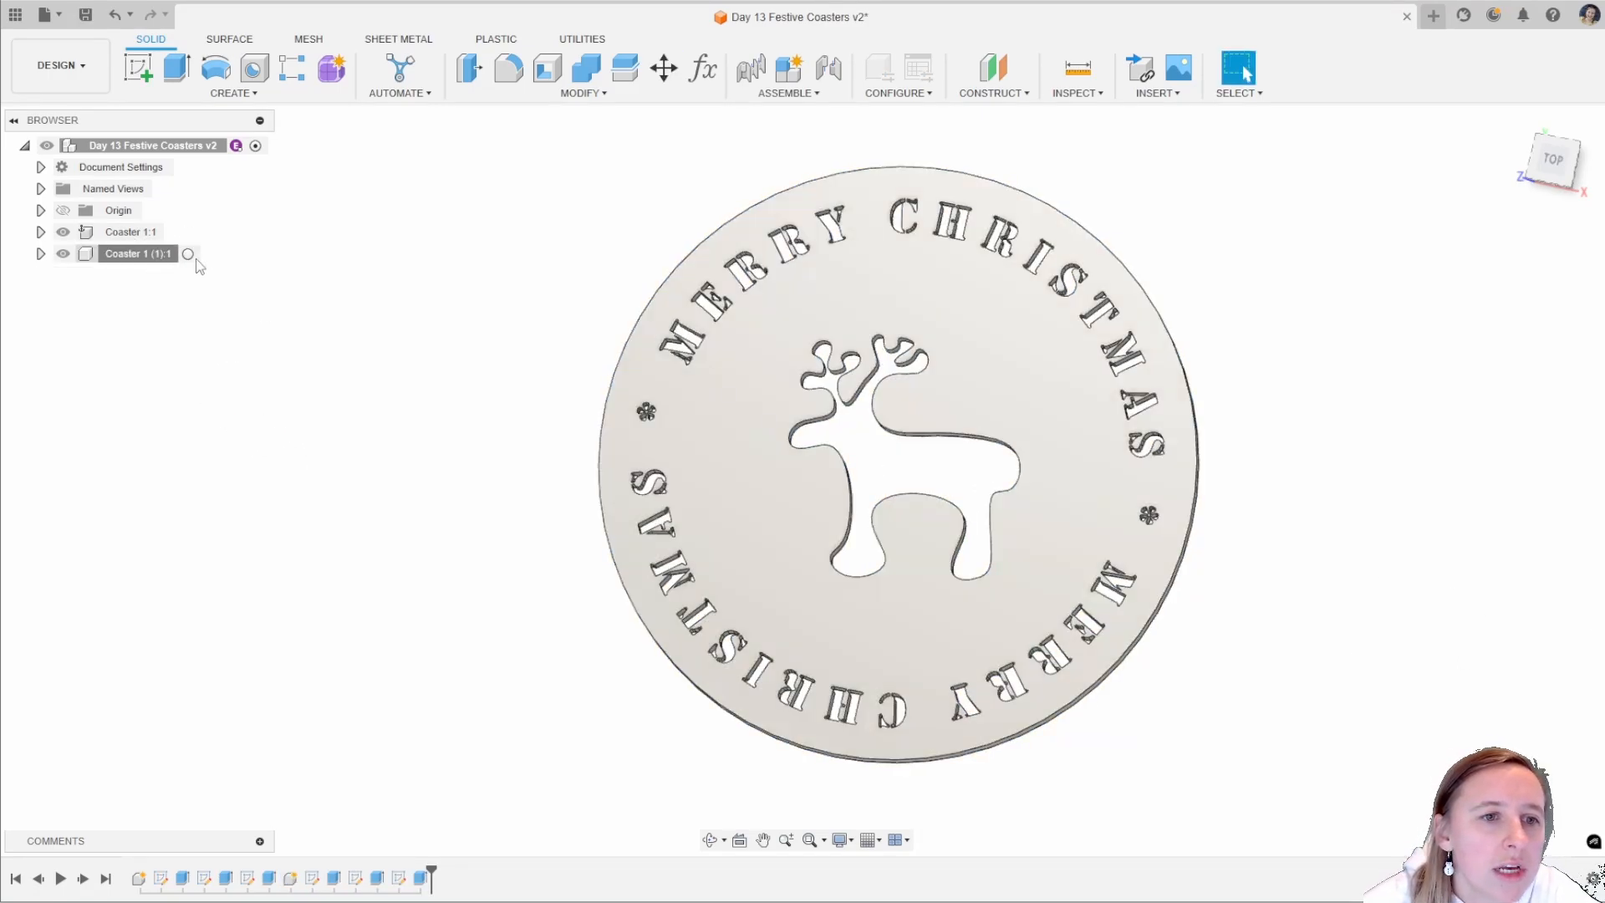
Activate the pasted coaster component and open its reindeer sketch for editing.
click(159, 255)
click(191, 254)
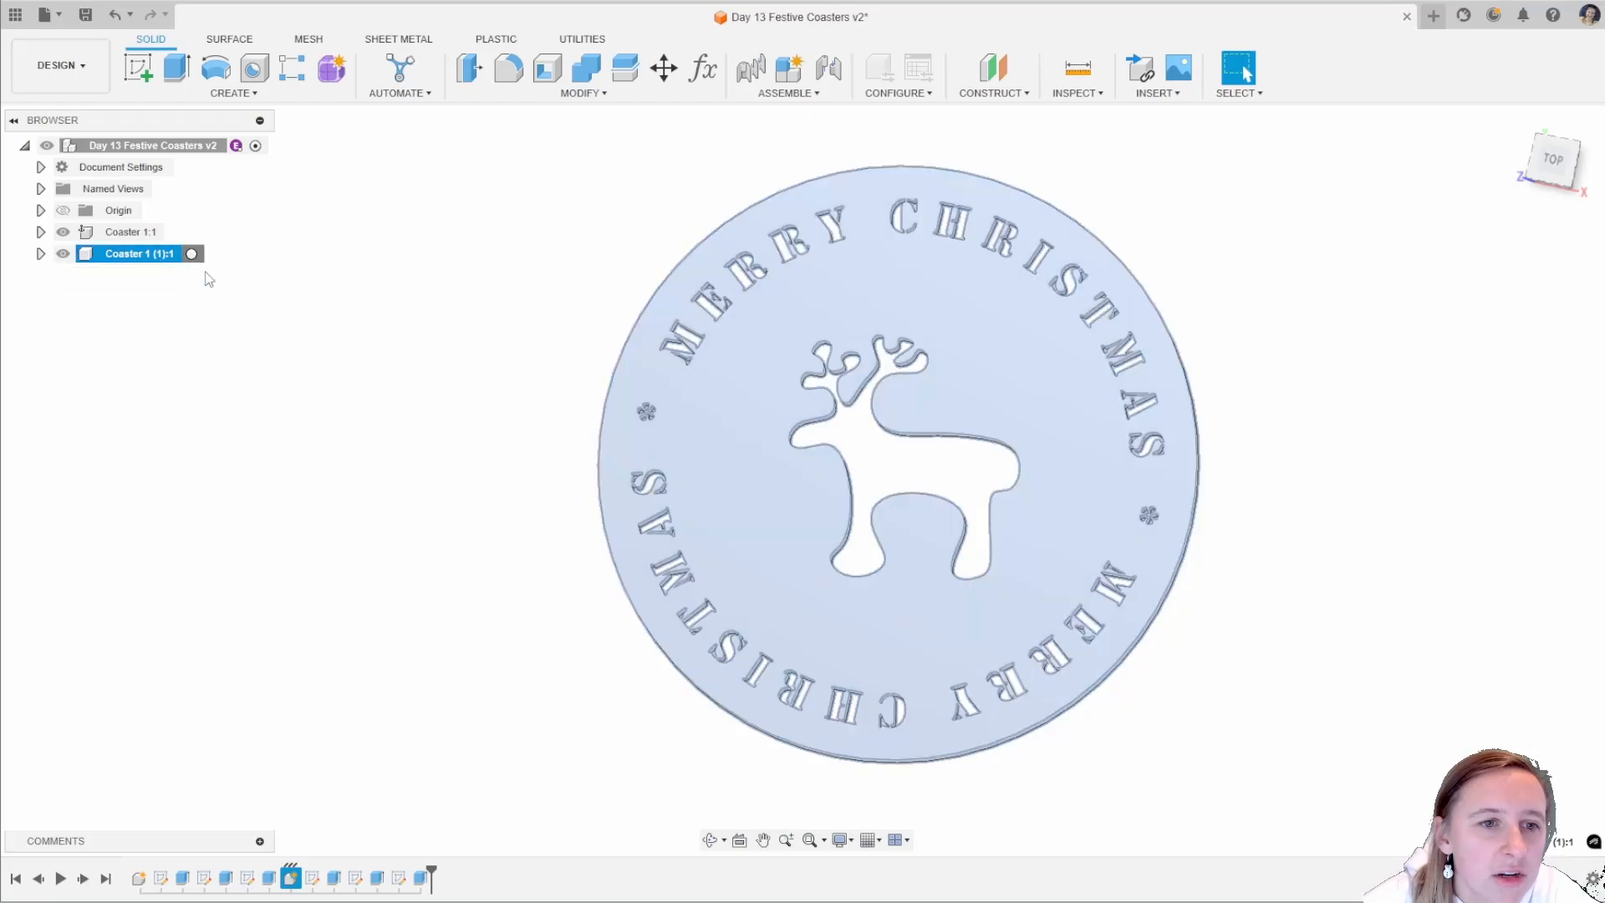
click(253, 310)
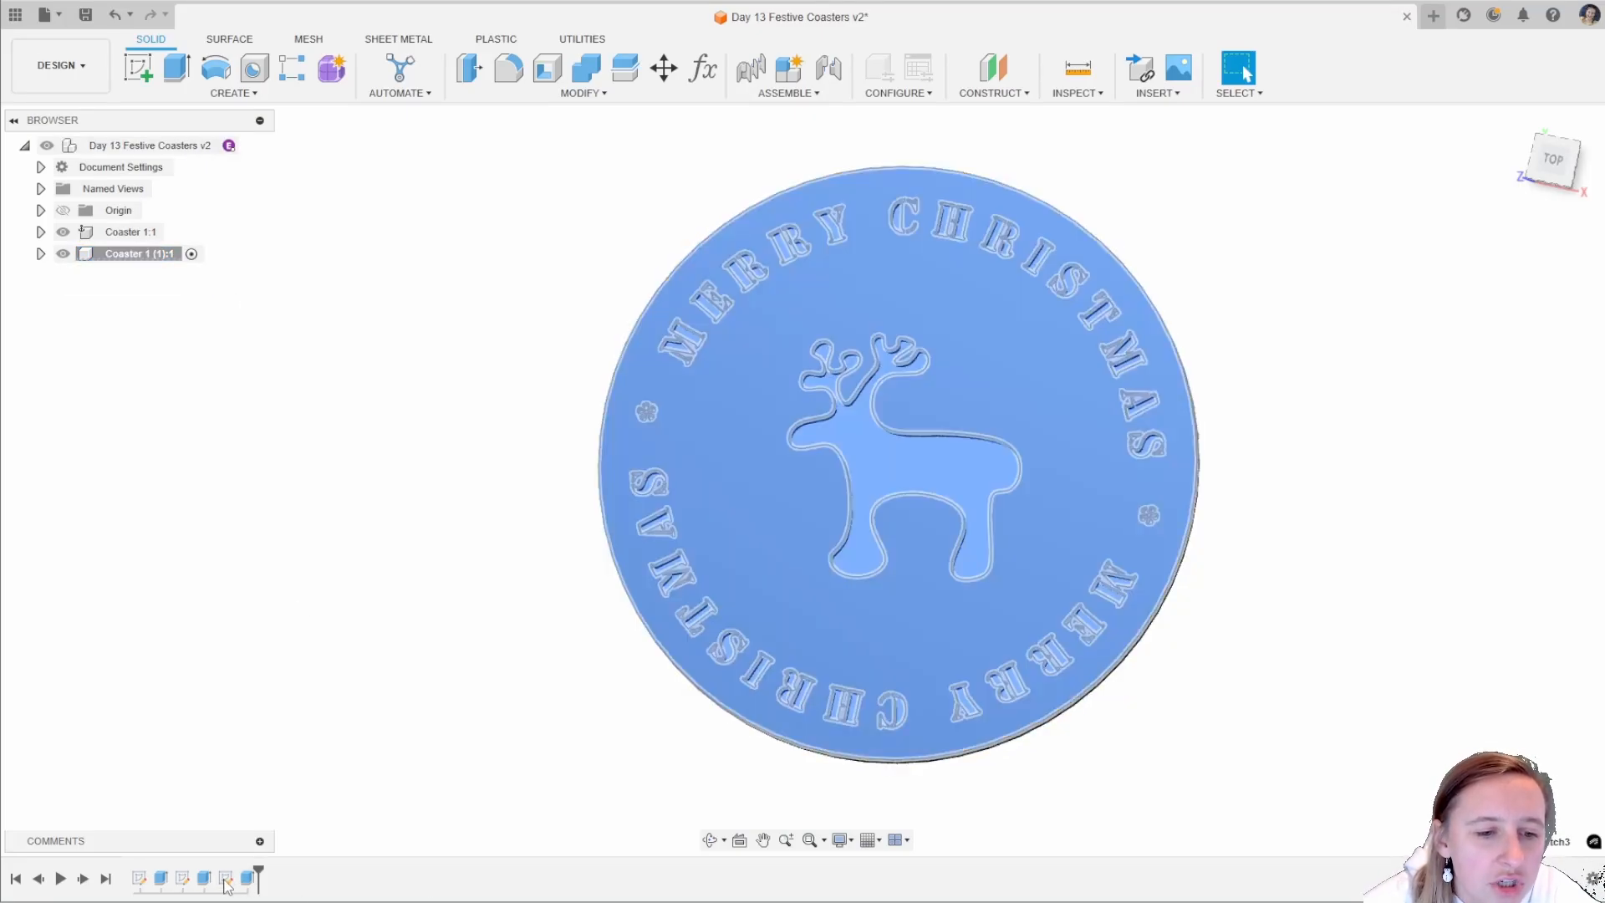
right_click(226, 879)
click(268, 702)
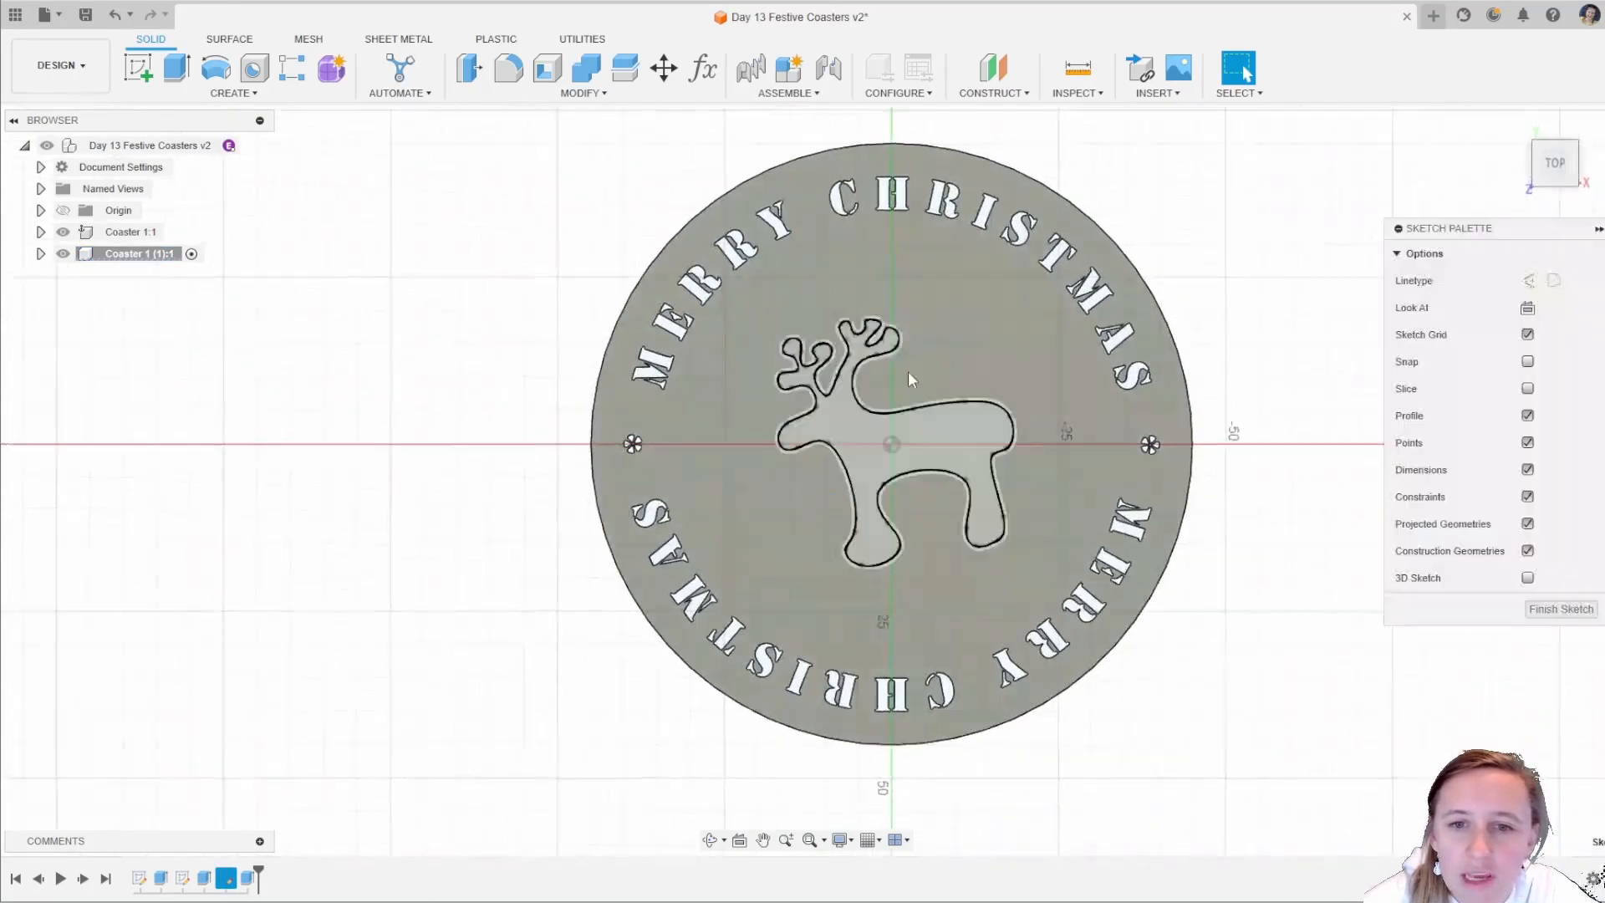
Delete the entire reindeer outline from the copied coaster's sketch and hide the original Coaster component.
scroll(836, 351, up, 4)
scroll(819, 355, down, 3)
scroll(766, 377, up, 1)
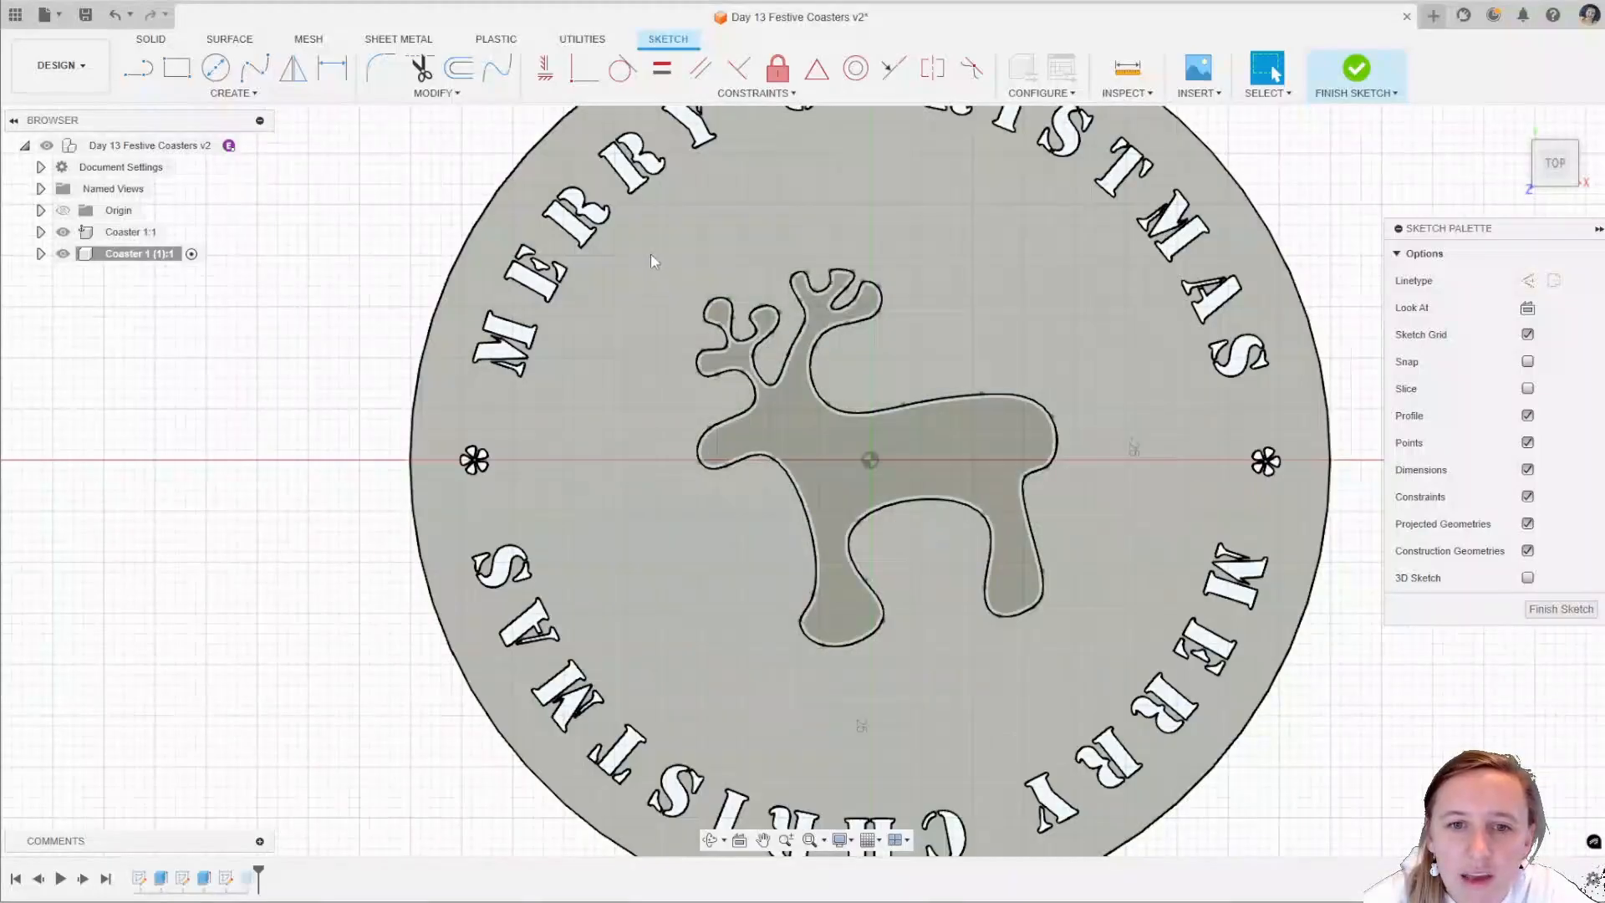
drag(653, 247, 1104, 683)
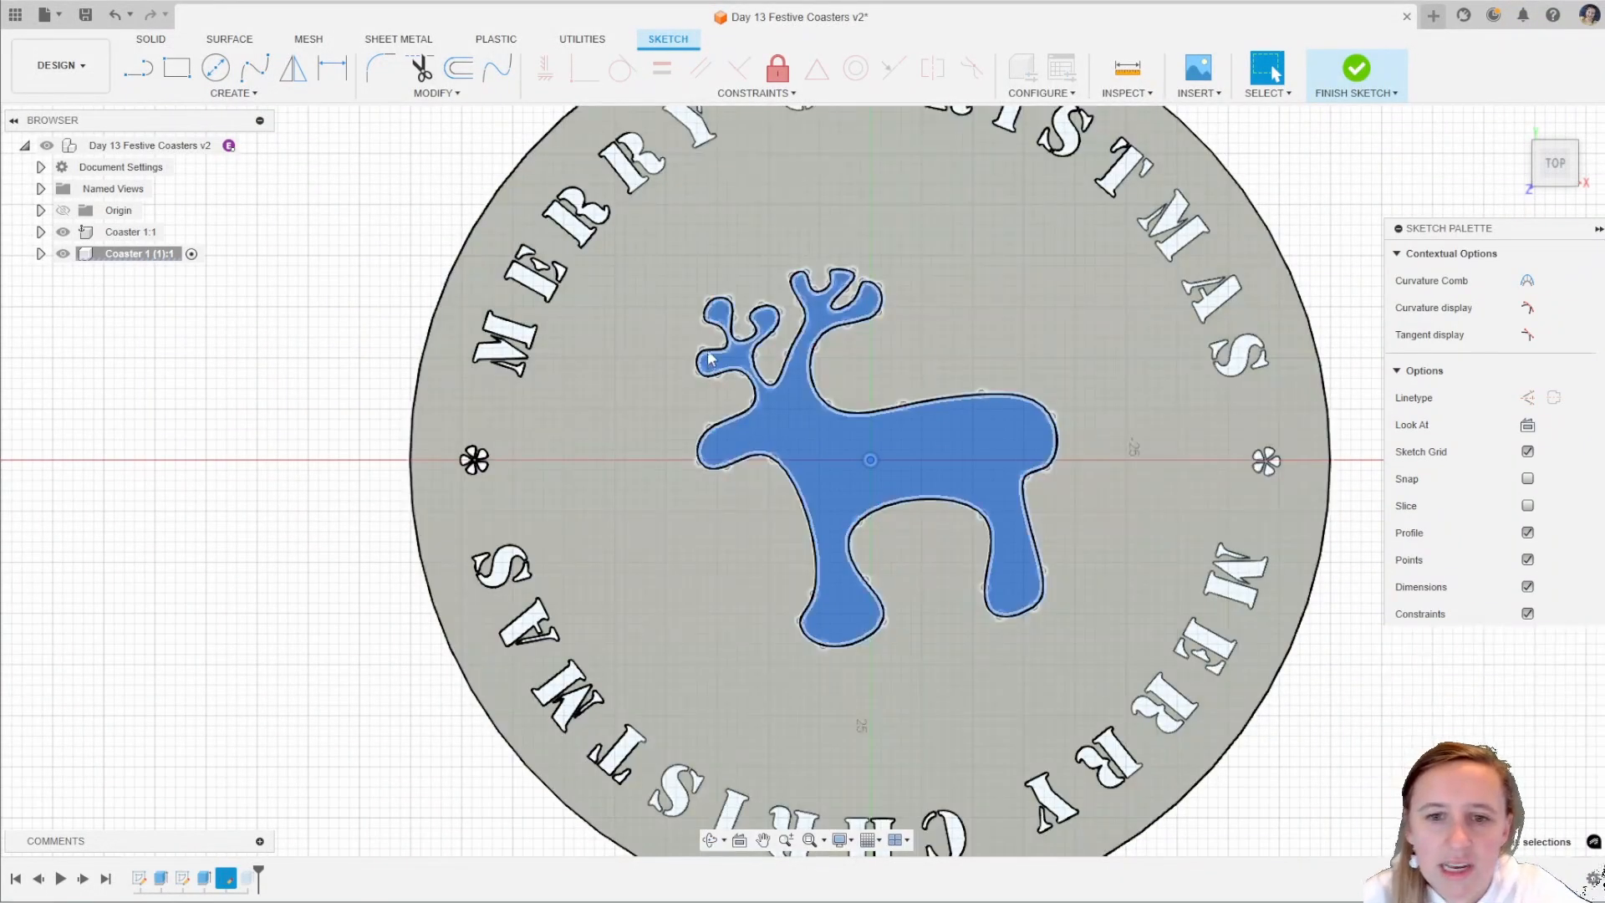
key(Delete)
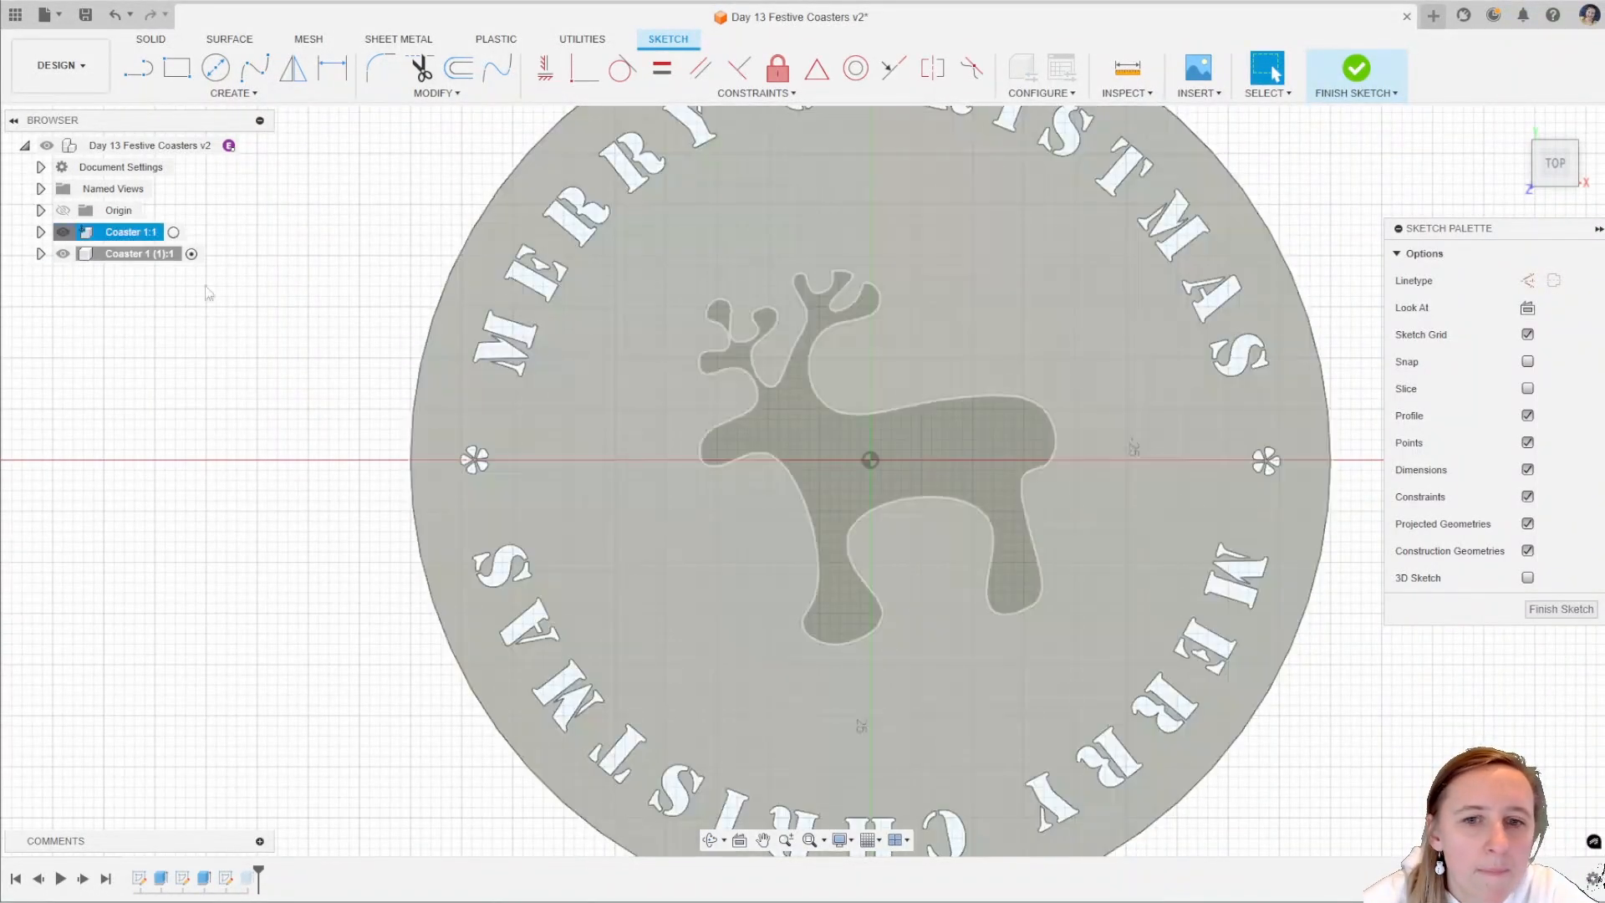
click(63, 232)
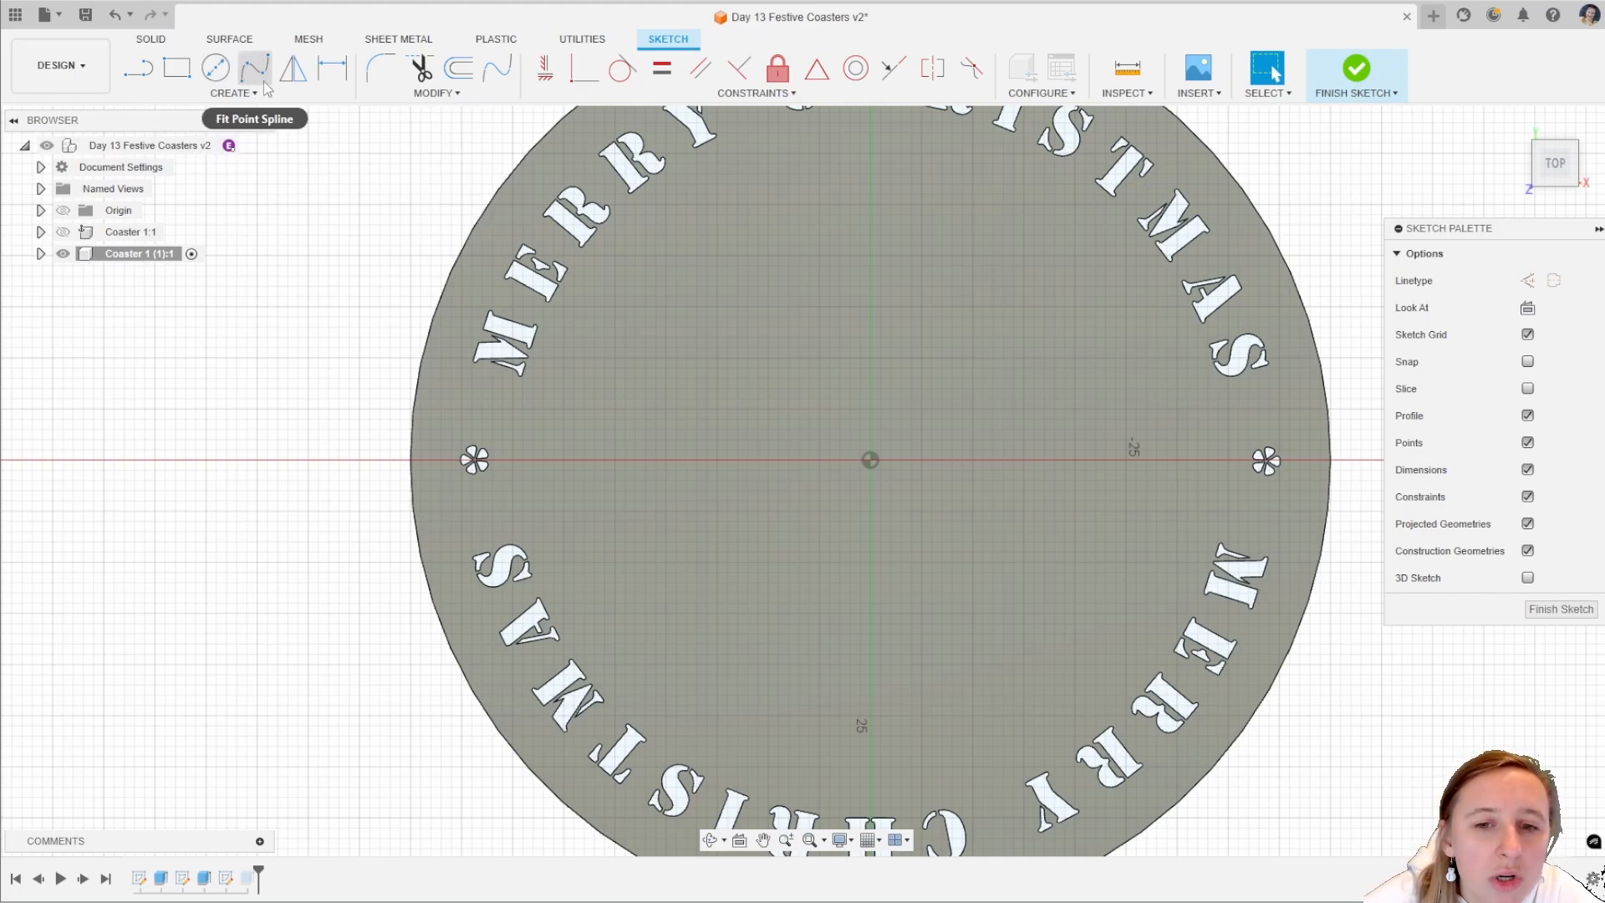
Draw a 30 mm diameter circle centred on the origin in the copied coaster's sketch.
click(216, 69)
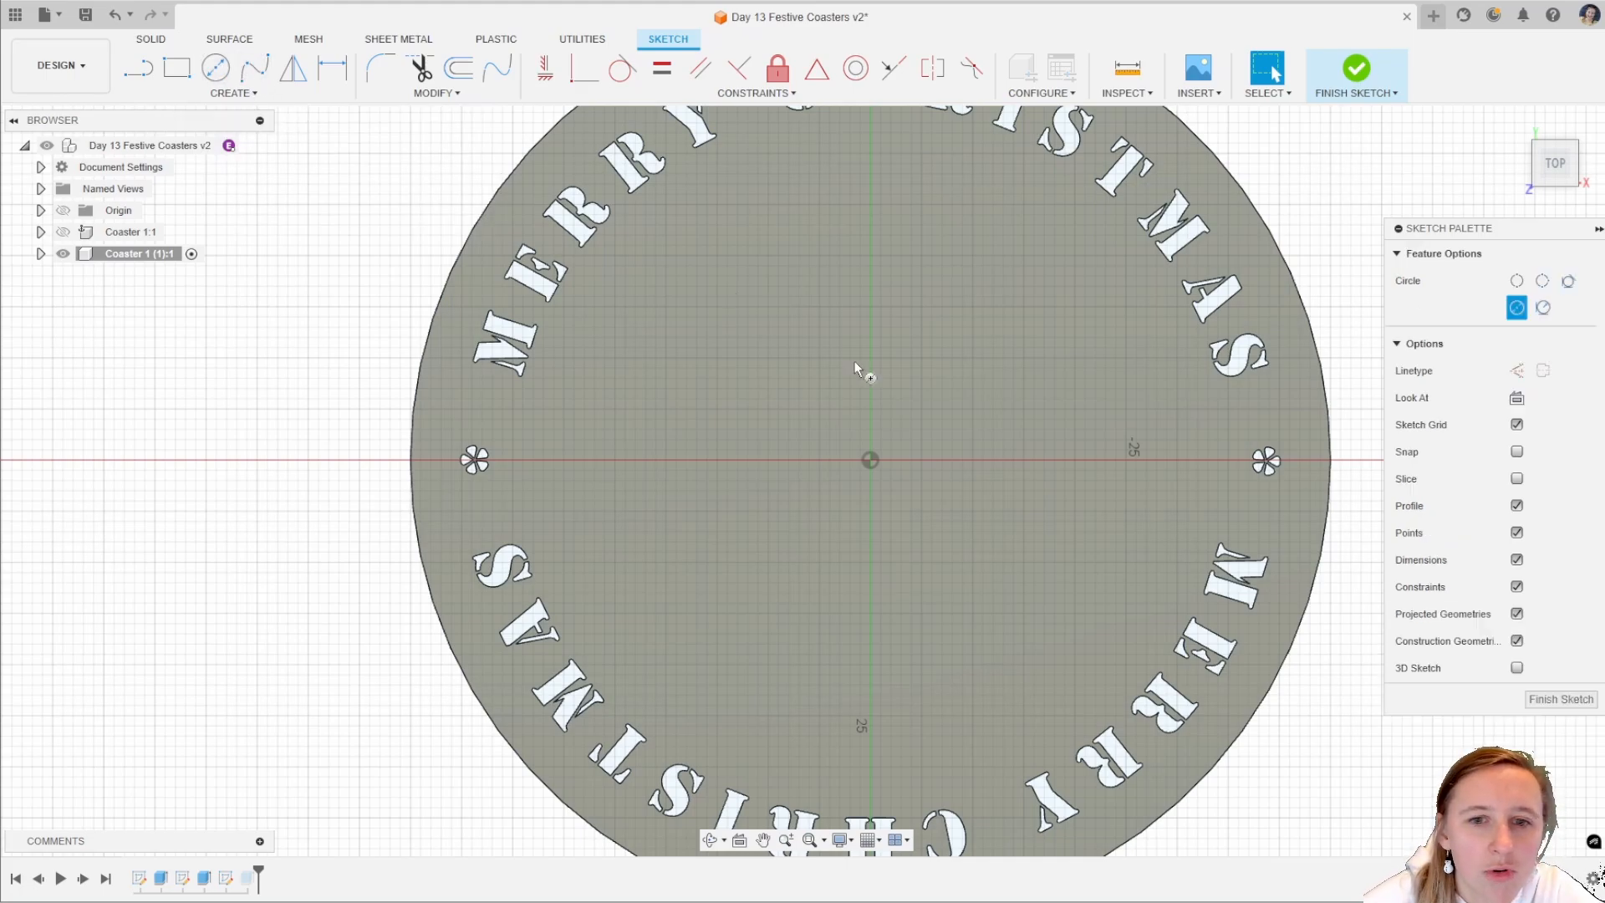
click(869, 459)
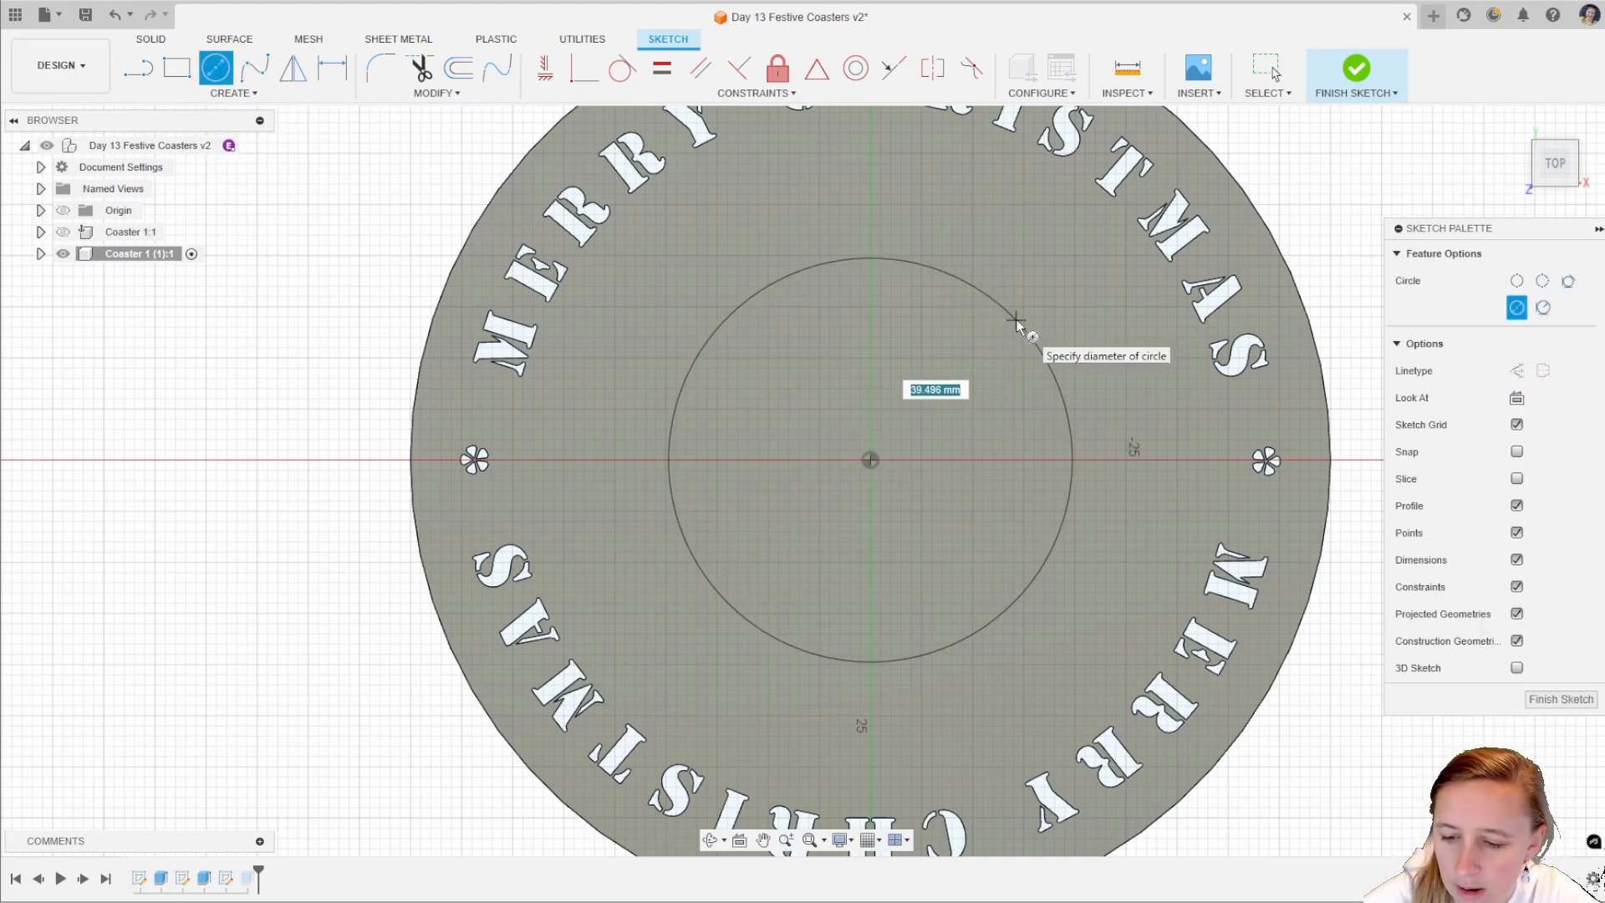
text(30)
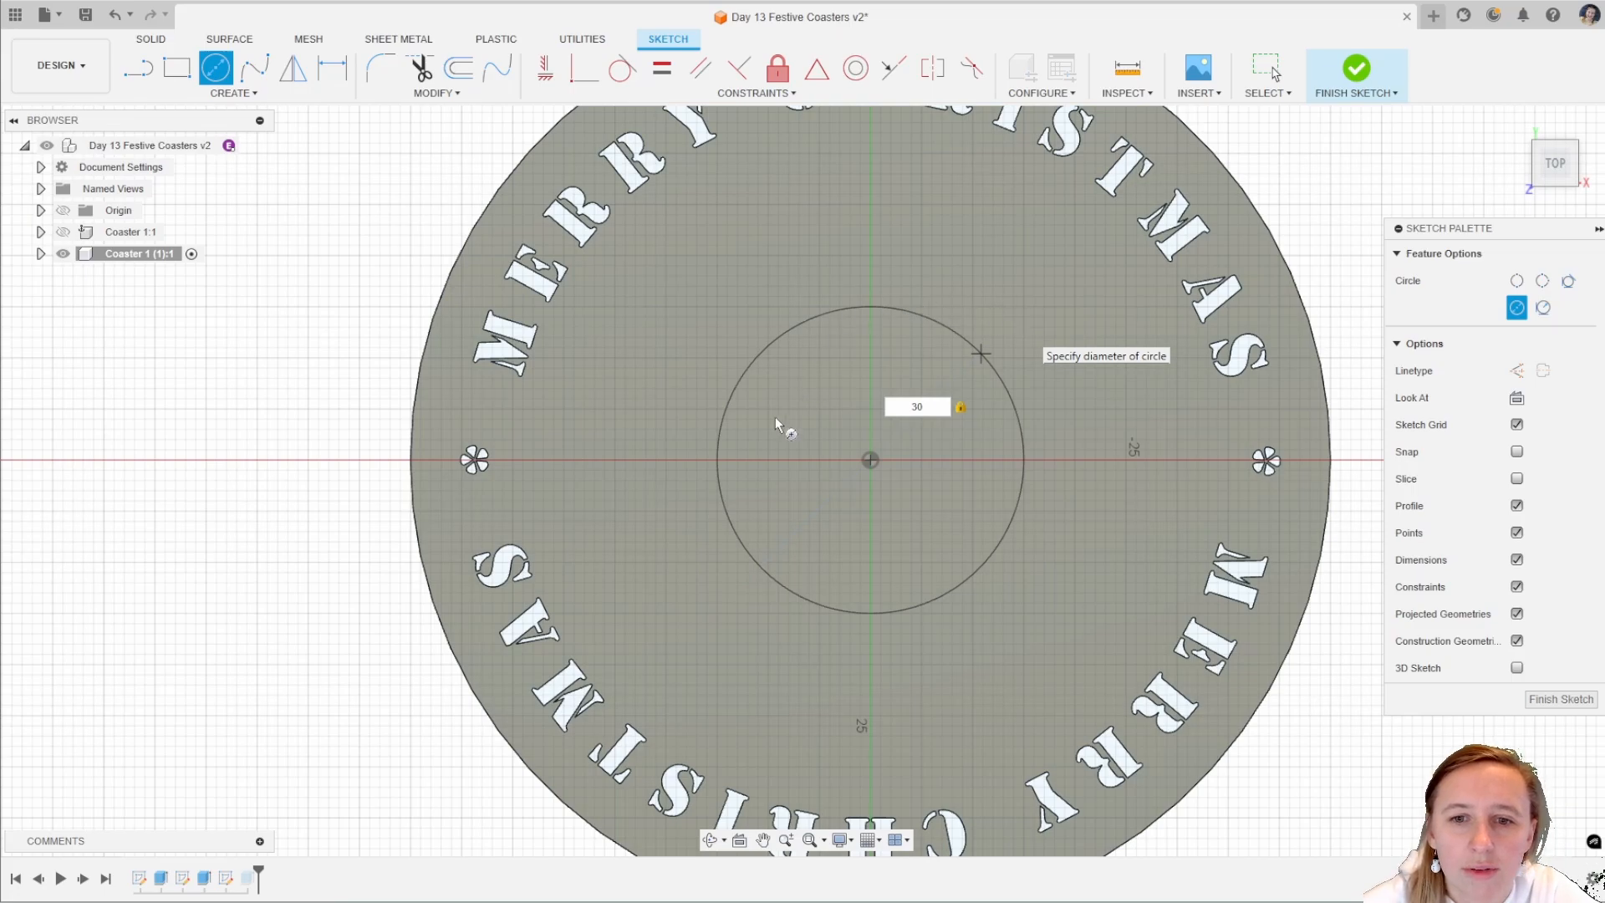
key(Return)
key(Escape)
Draw a wavy fit point spline across the upper half of the 30 mm circle, from its left edge to its right edge.
click(255, 69)
scroll(744, 435, up, 5)
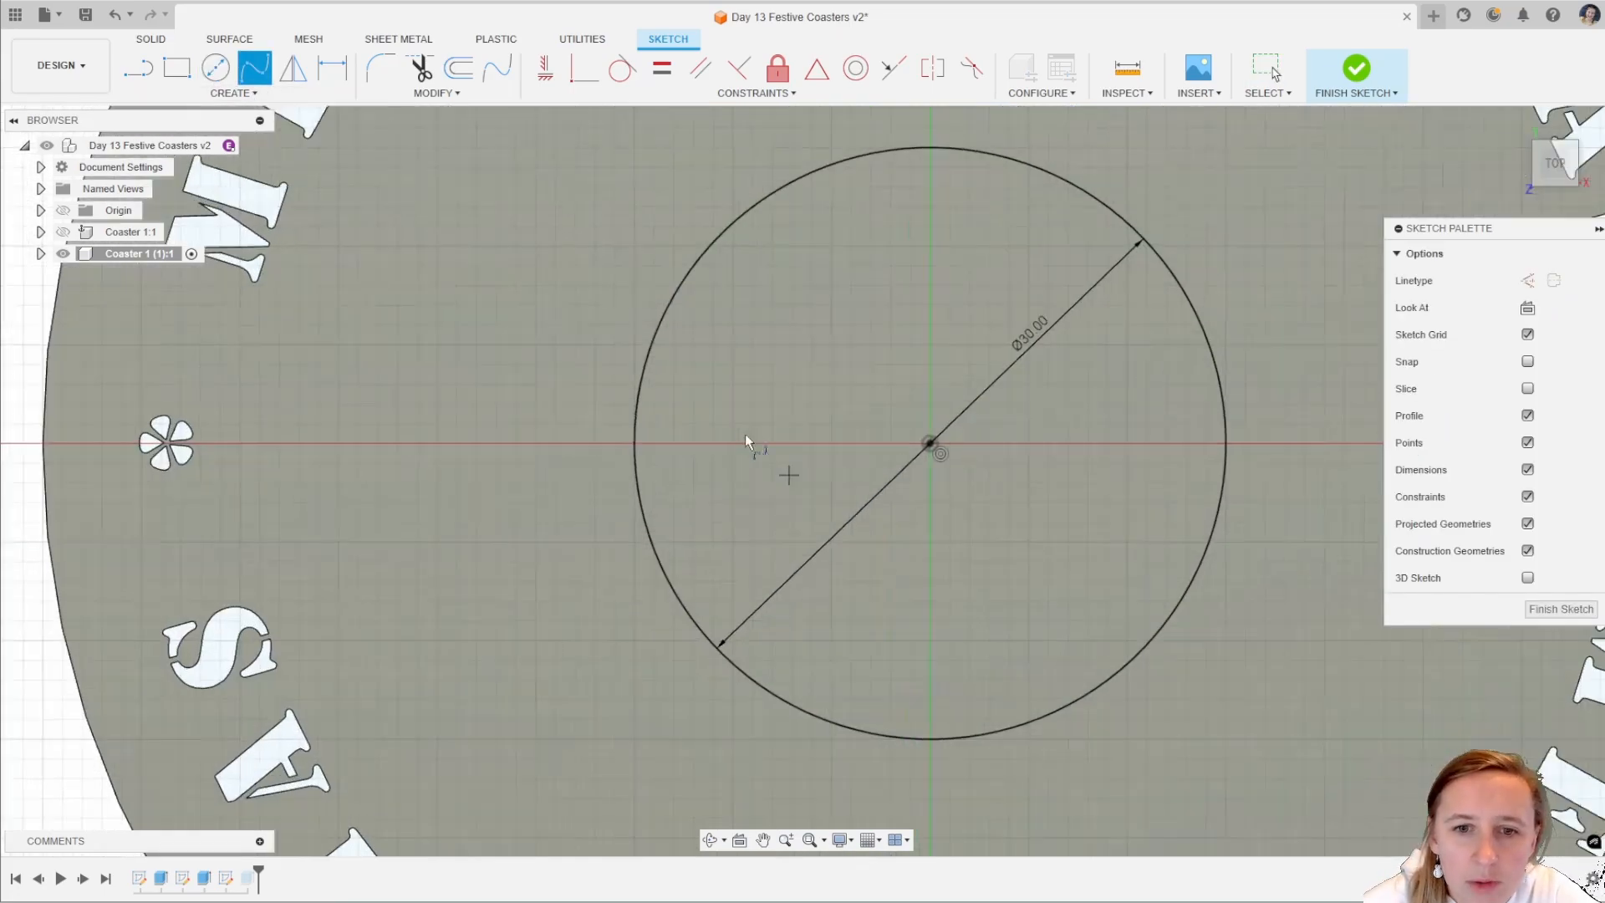
click(643, 375)
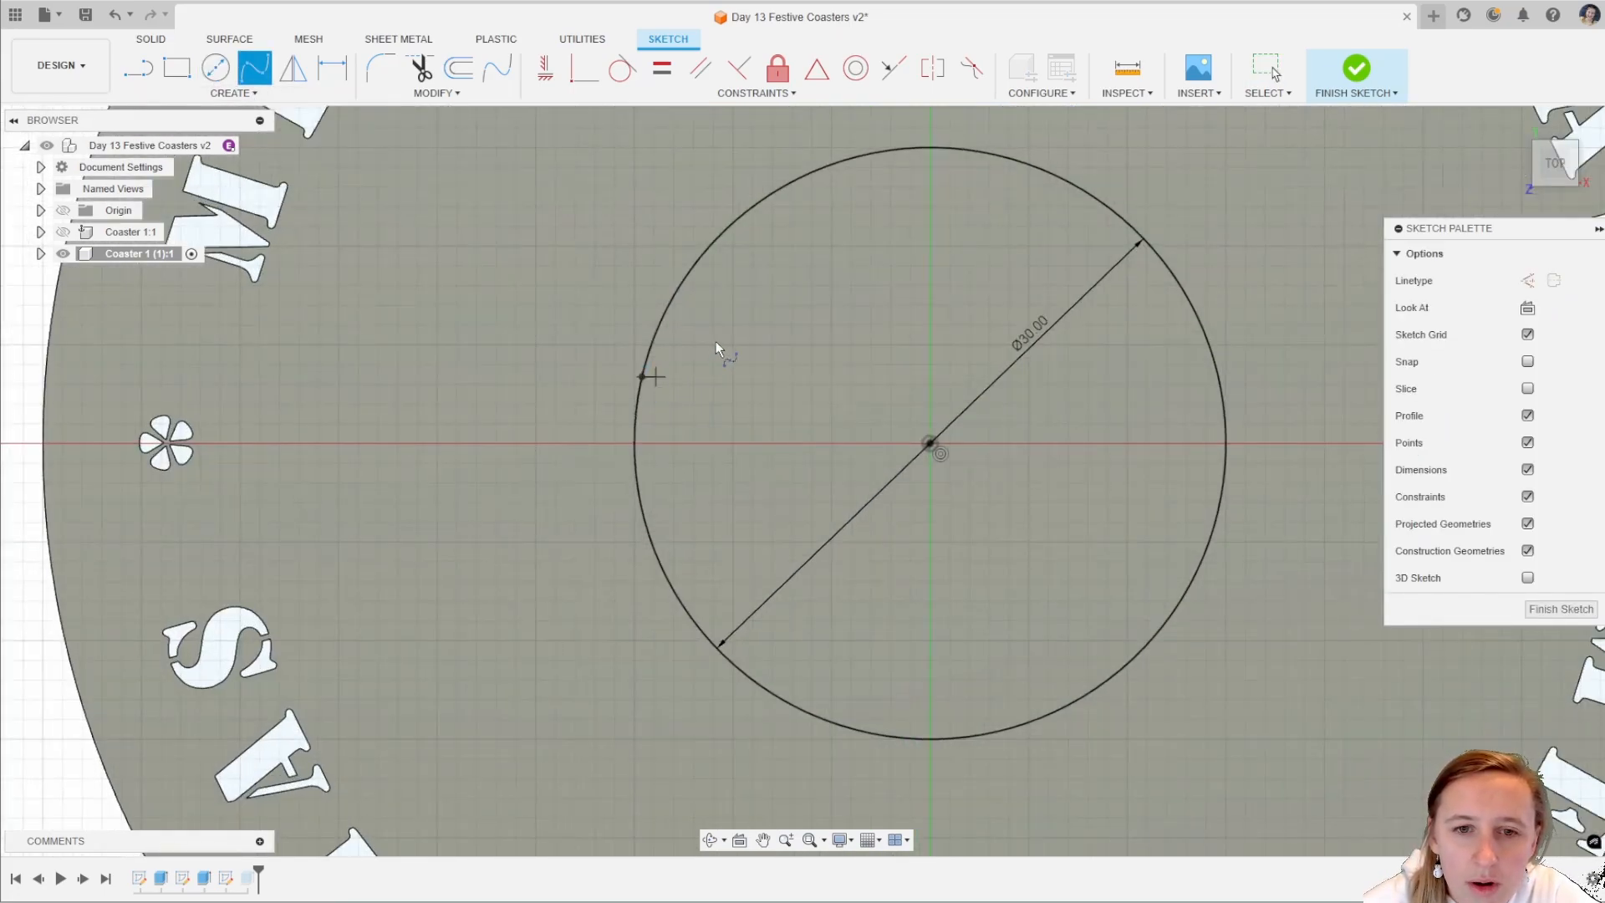
click(835, 387)
click(926, 321)
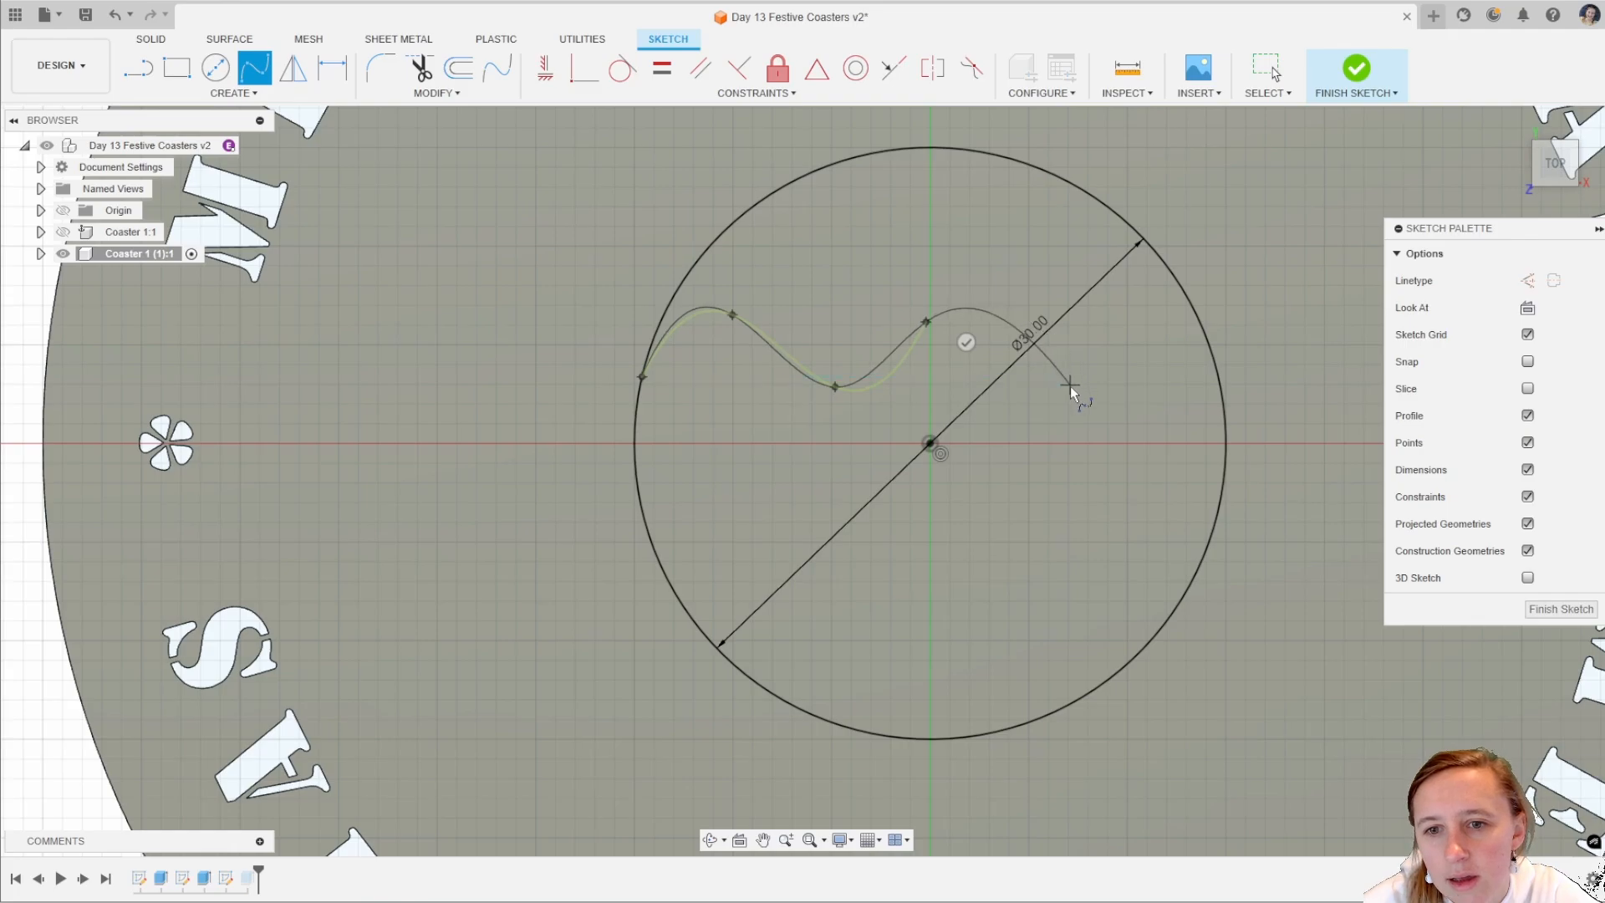
click(1070, 386)
click(1137, 344)
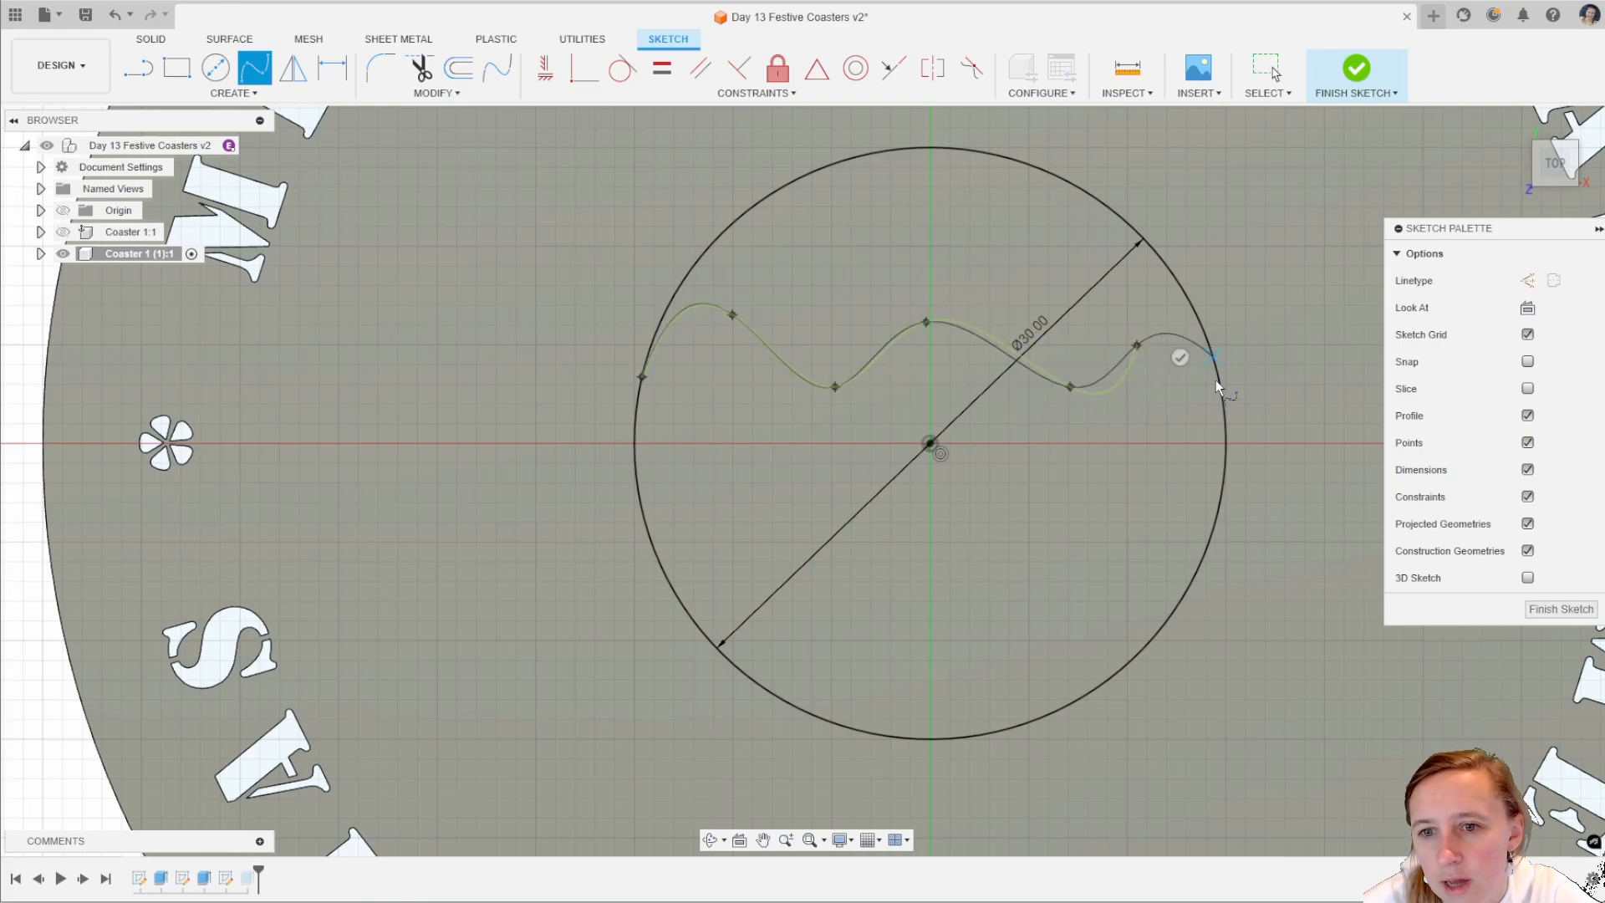
click(1220, 387)
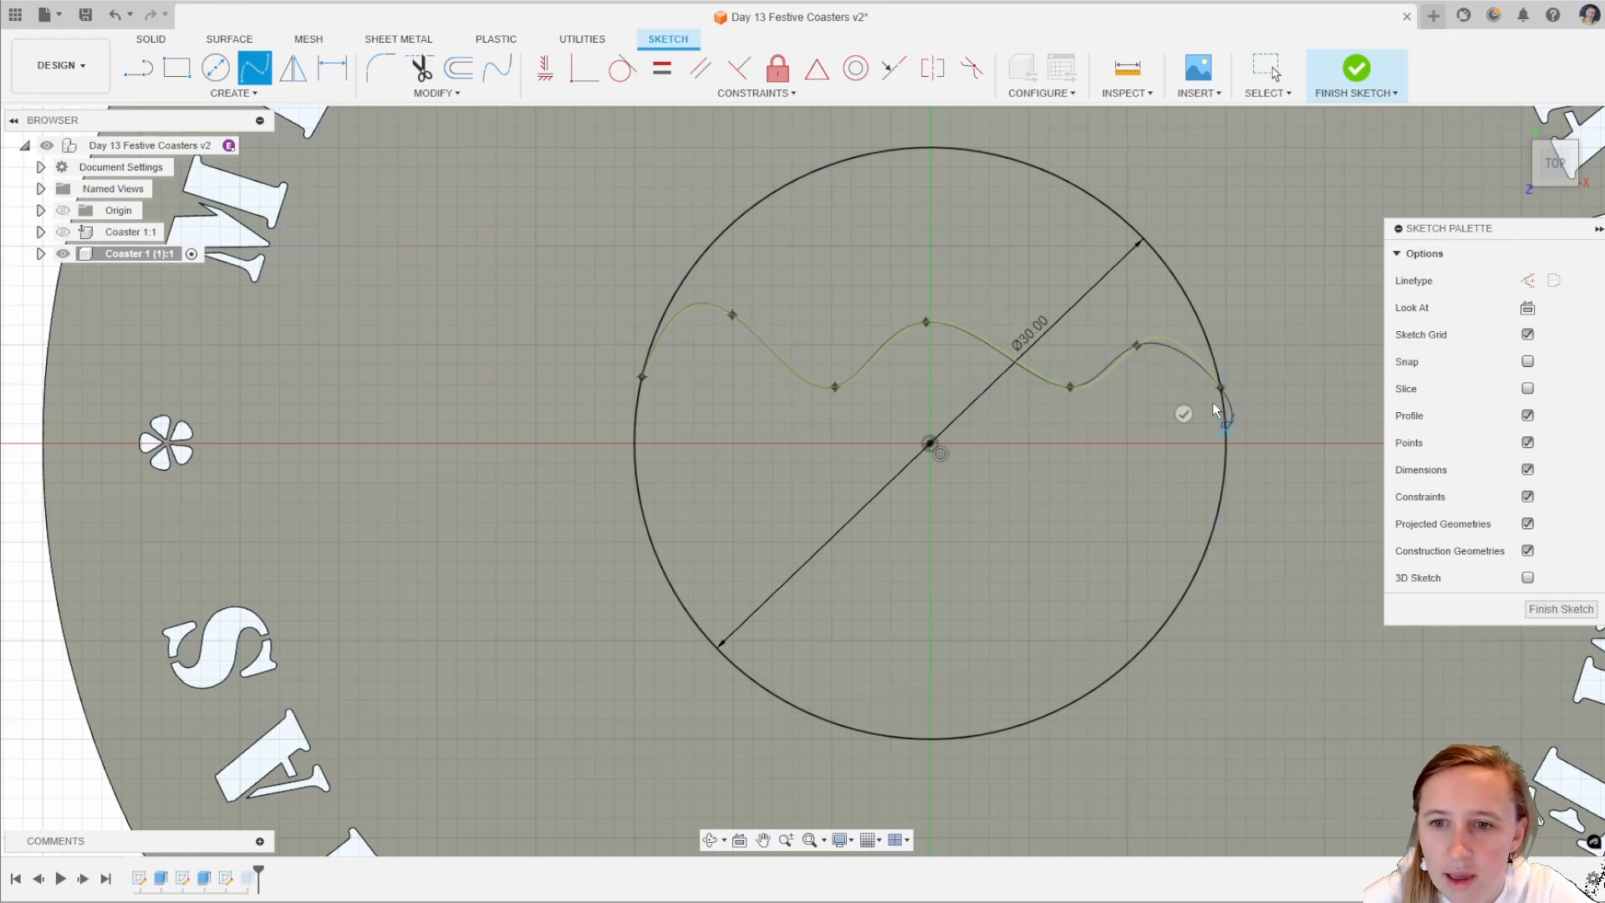
click(1184, 413)
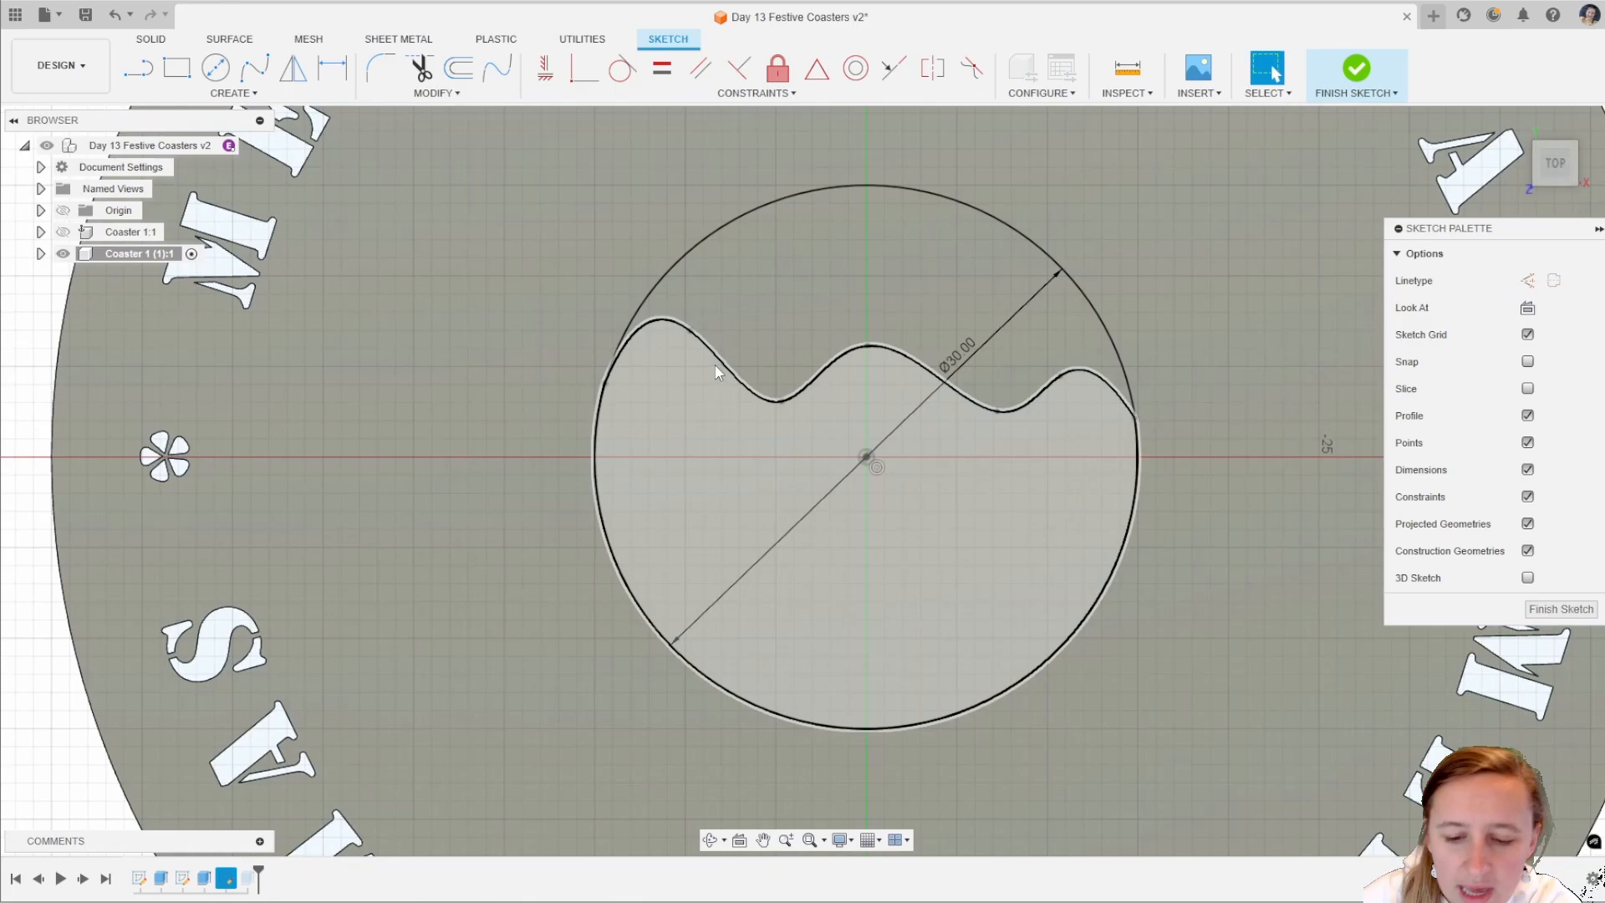
Offset the wavy spline upward by about 1.67 mm to form a band across the circle, and finish the sketch.
key(o)
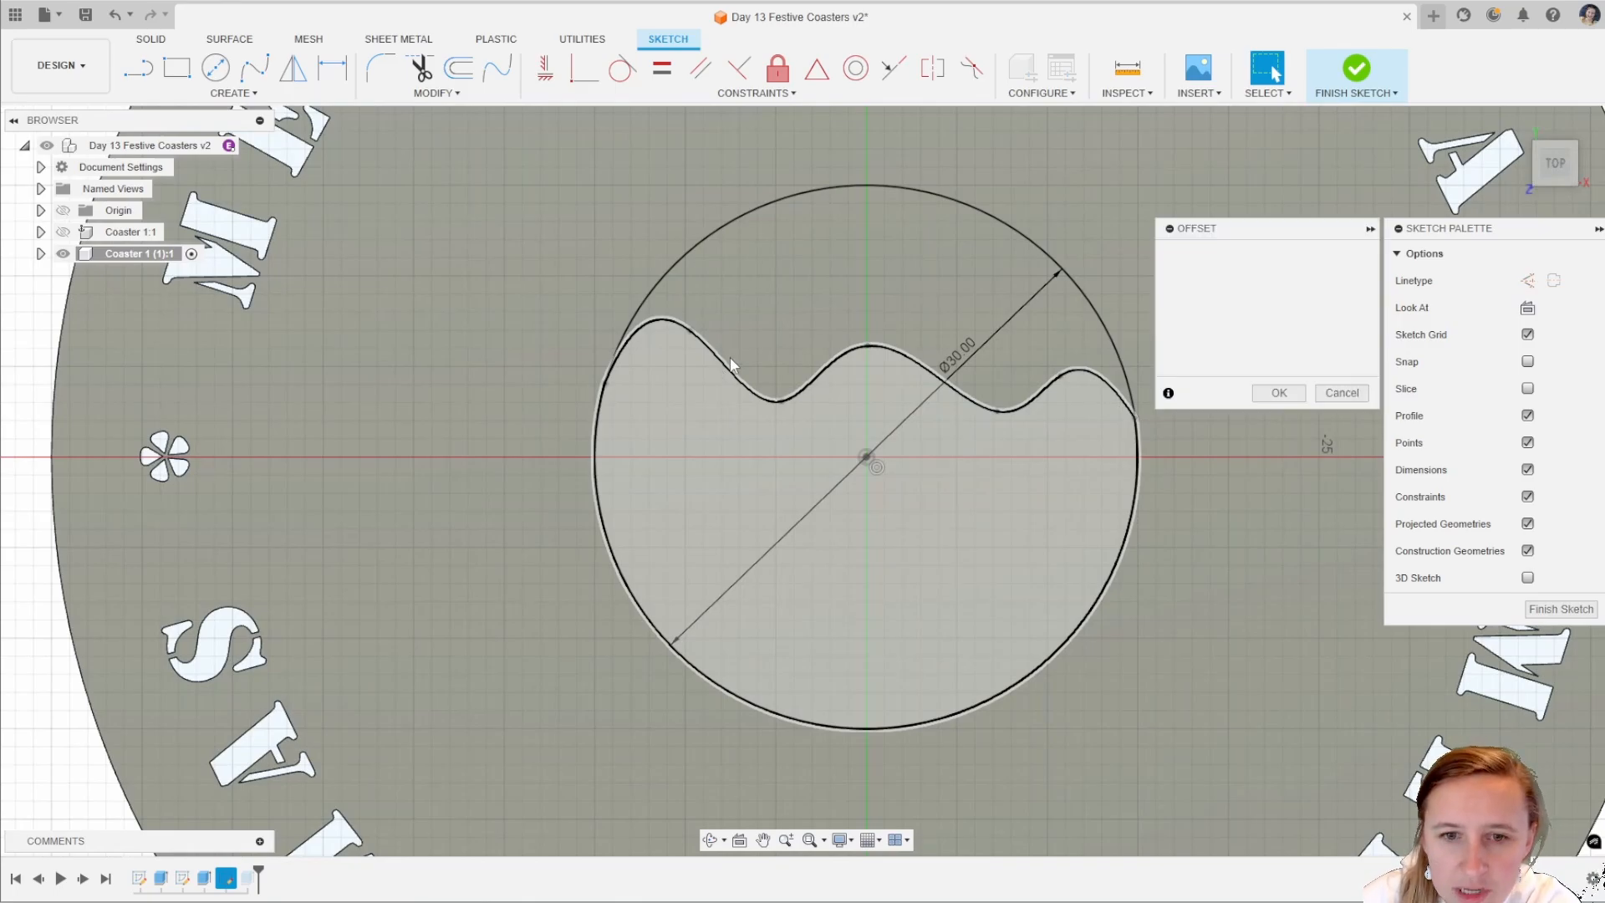
click(729, 374)
drag(713, 375, 750, 342)
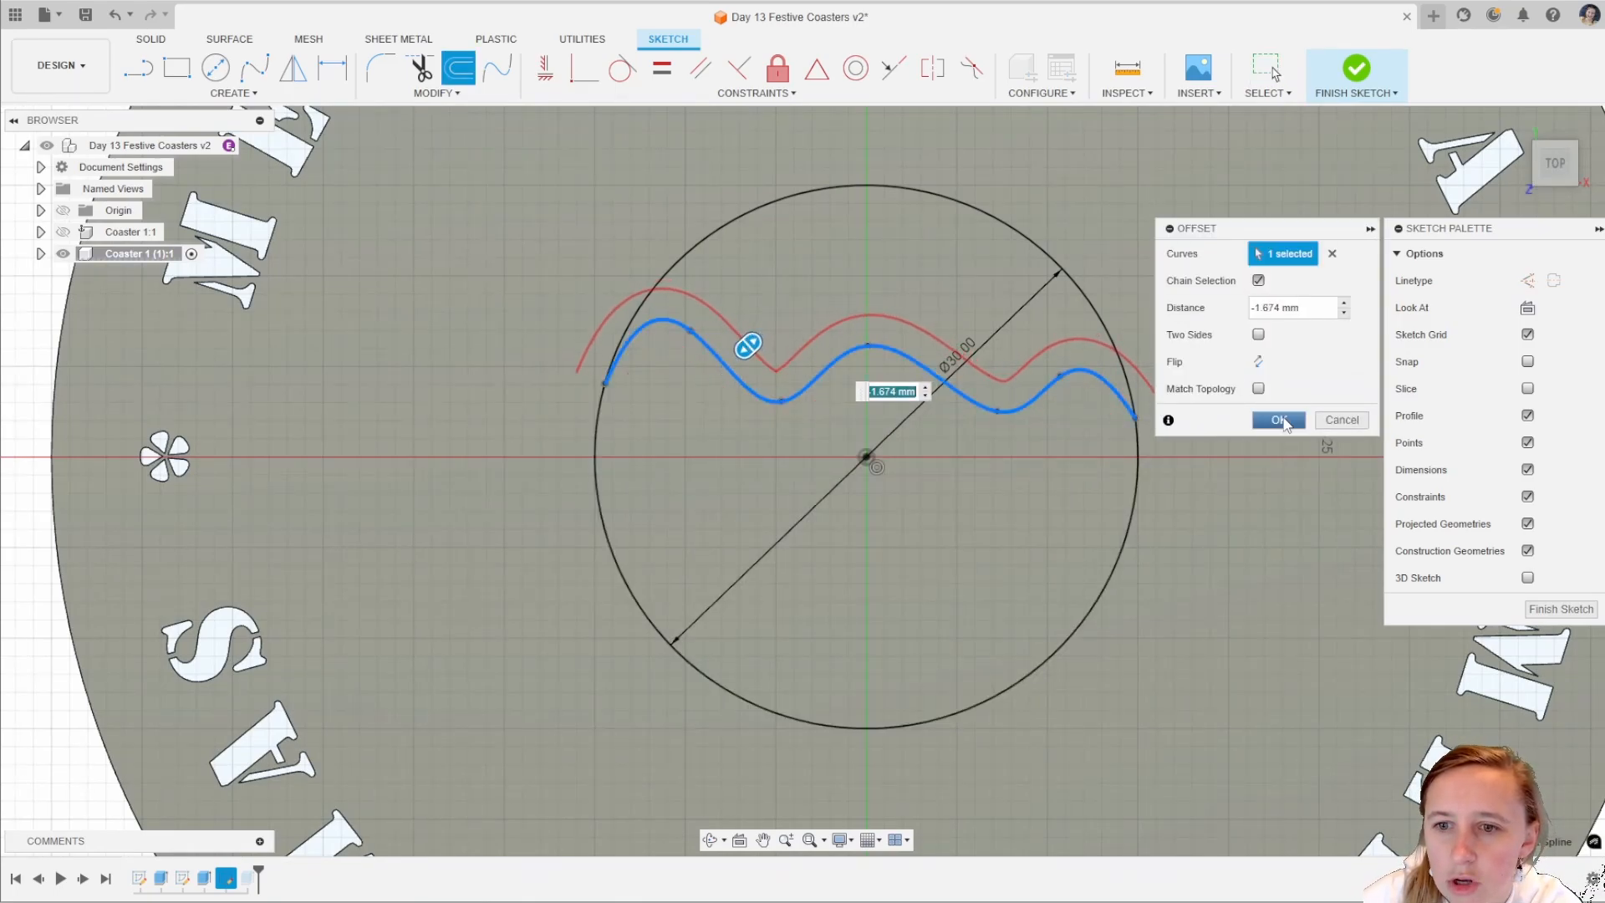
key(Return)
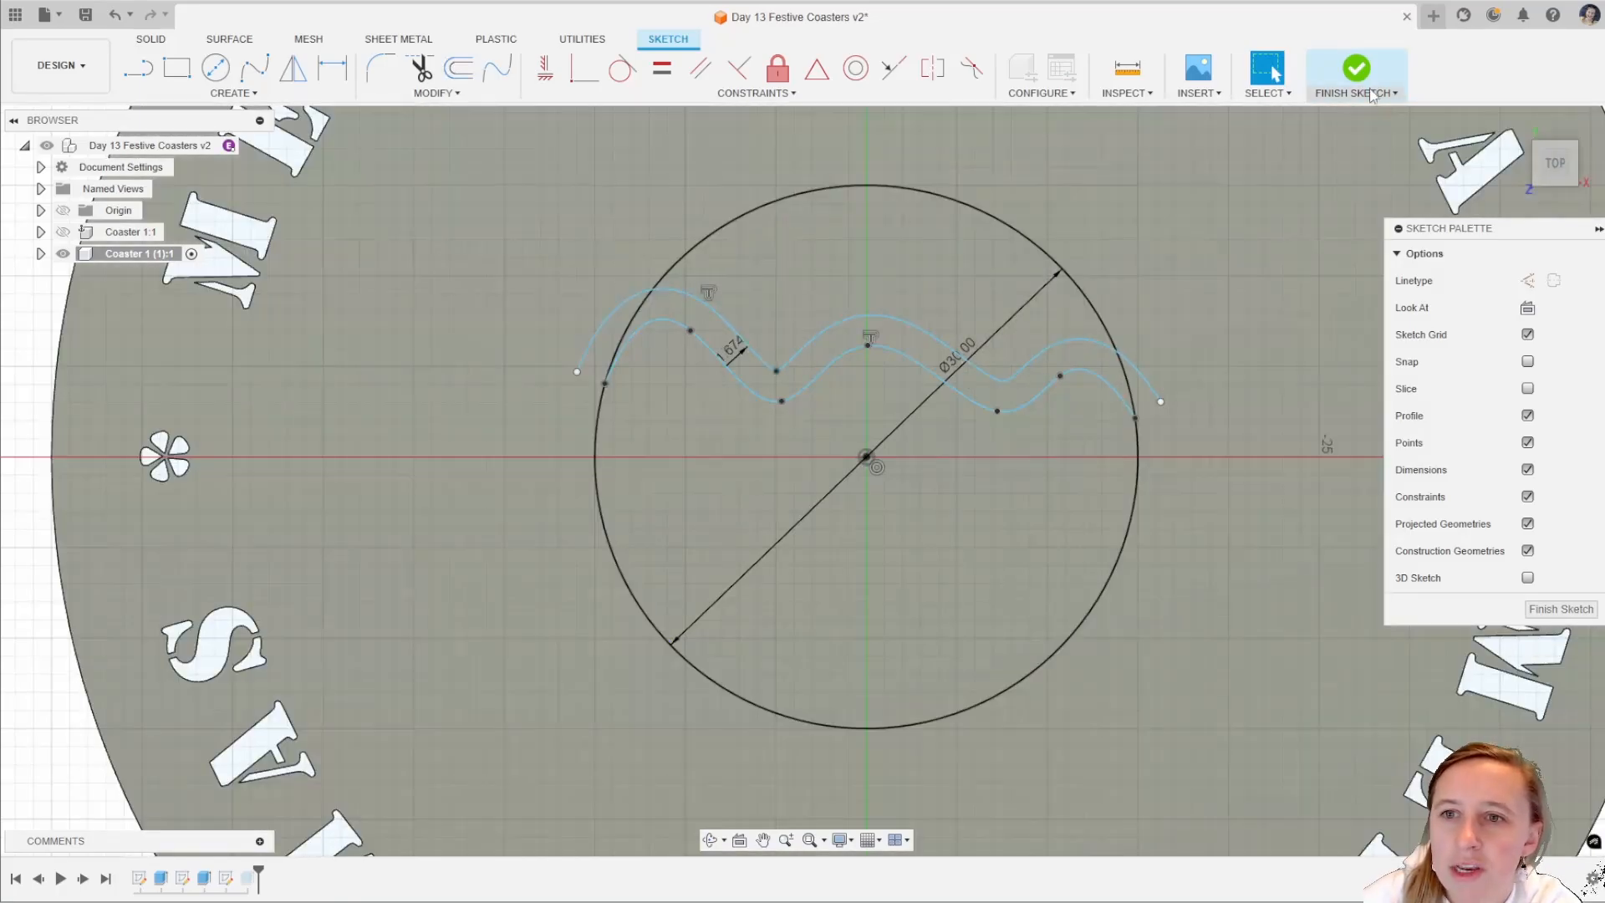
click(1371, 92)
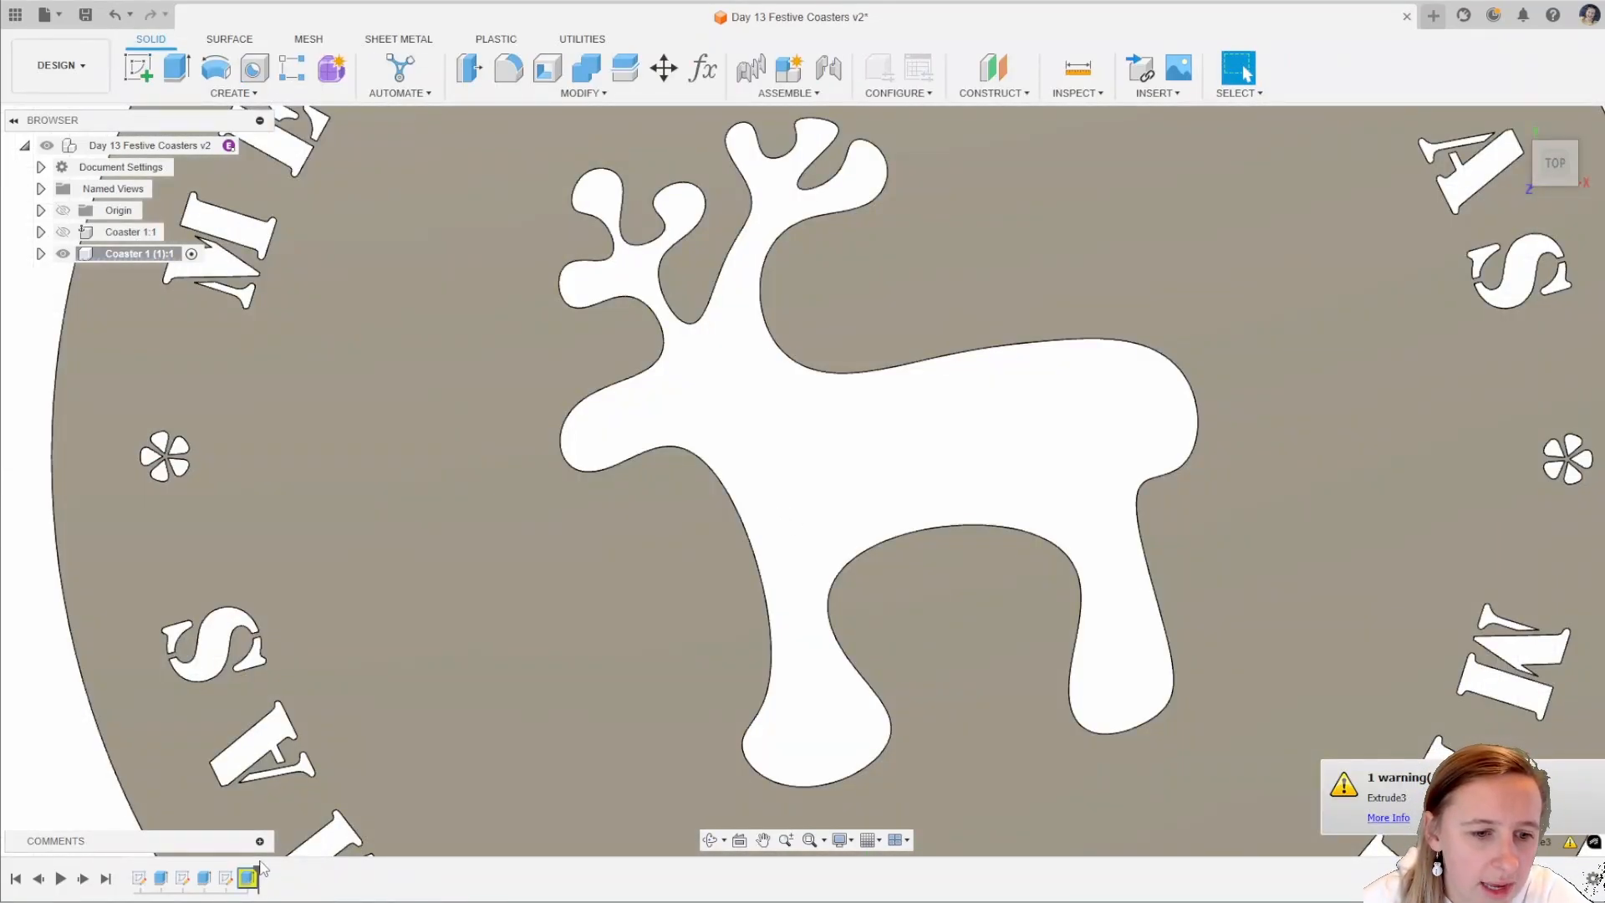
Edit the copied coaster's central cut to use the two circle regions above and below the wavy band as profiles.
right_click(255, 873)
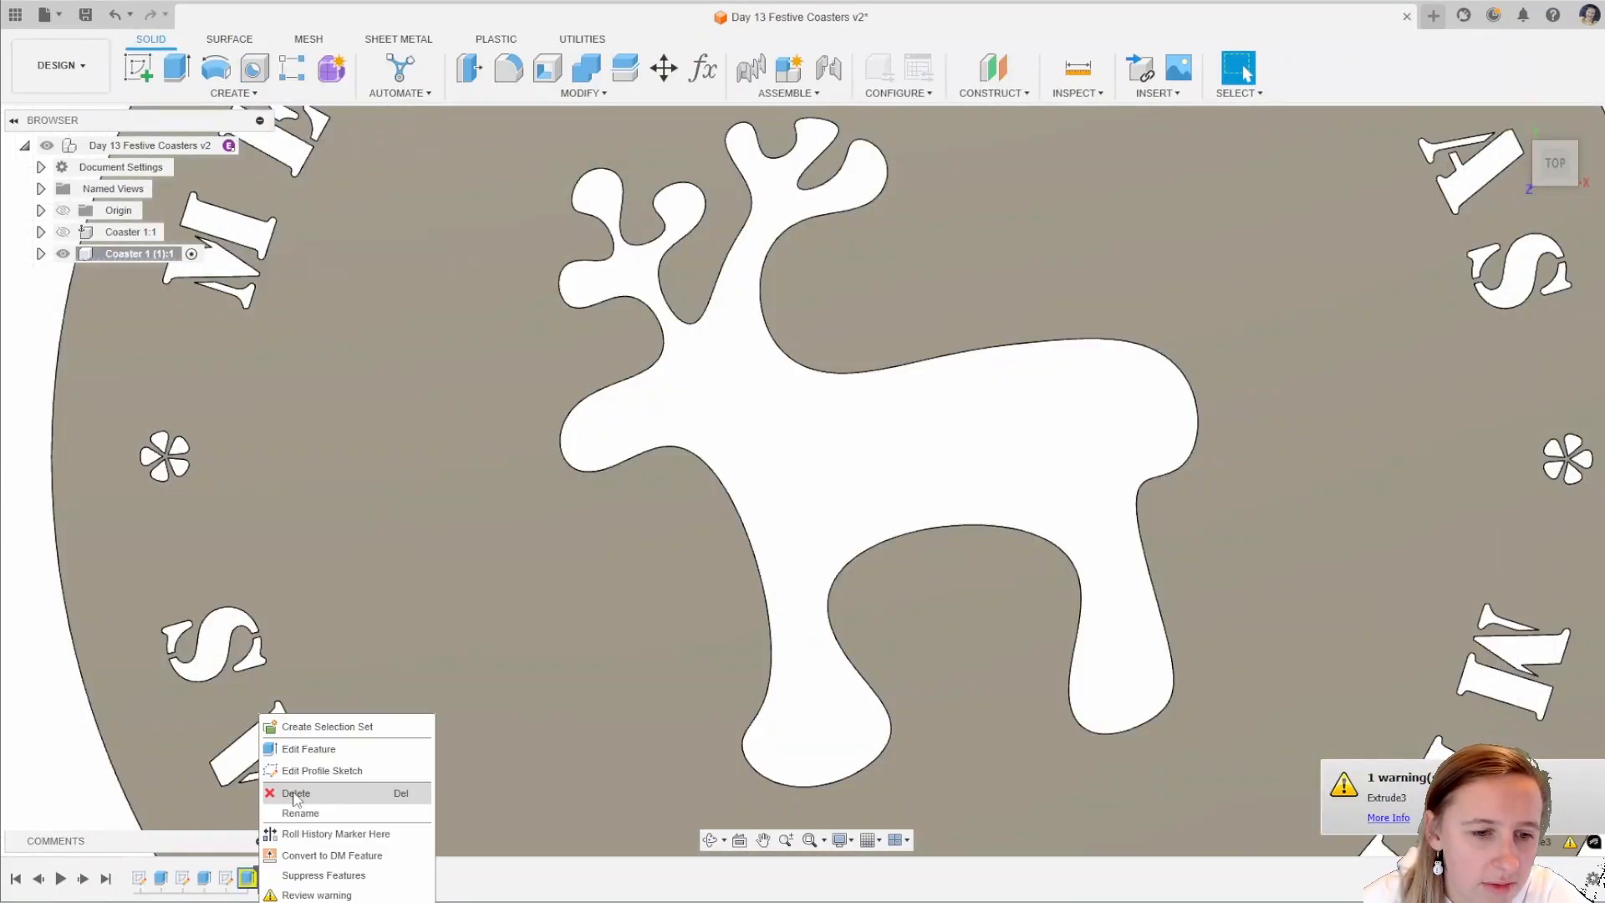
click(318, 750)
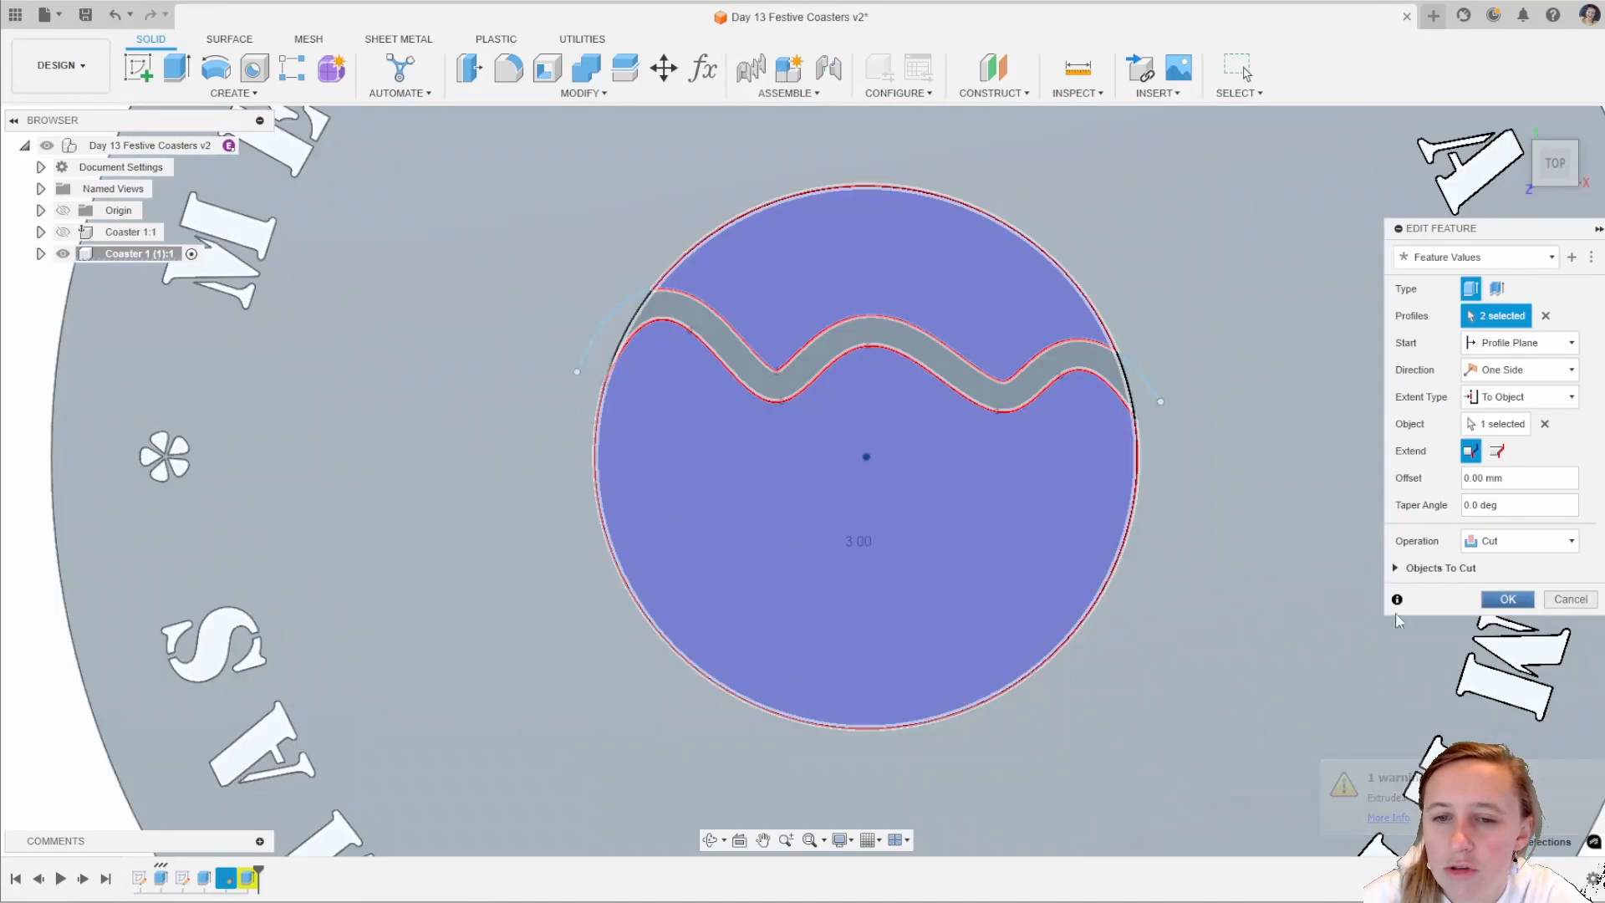
key(Return)
scroll(962, 629, down, 3)
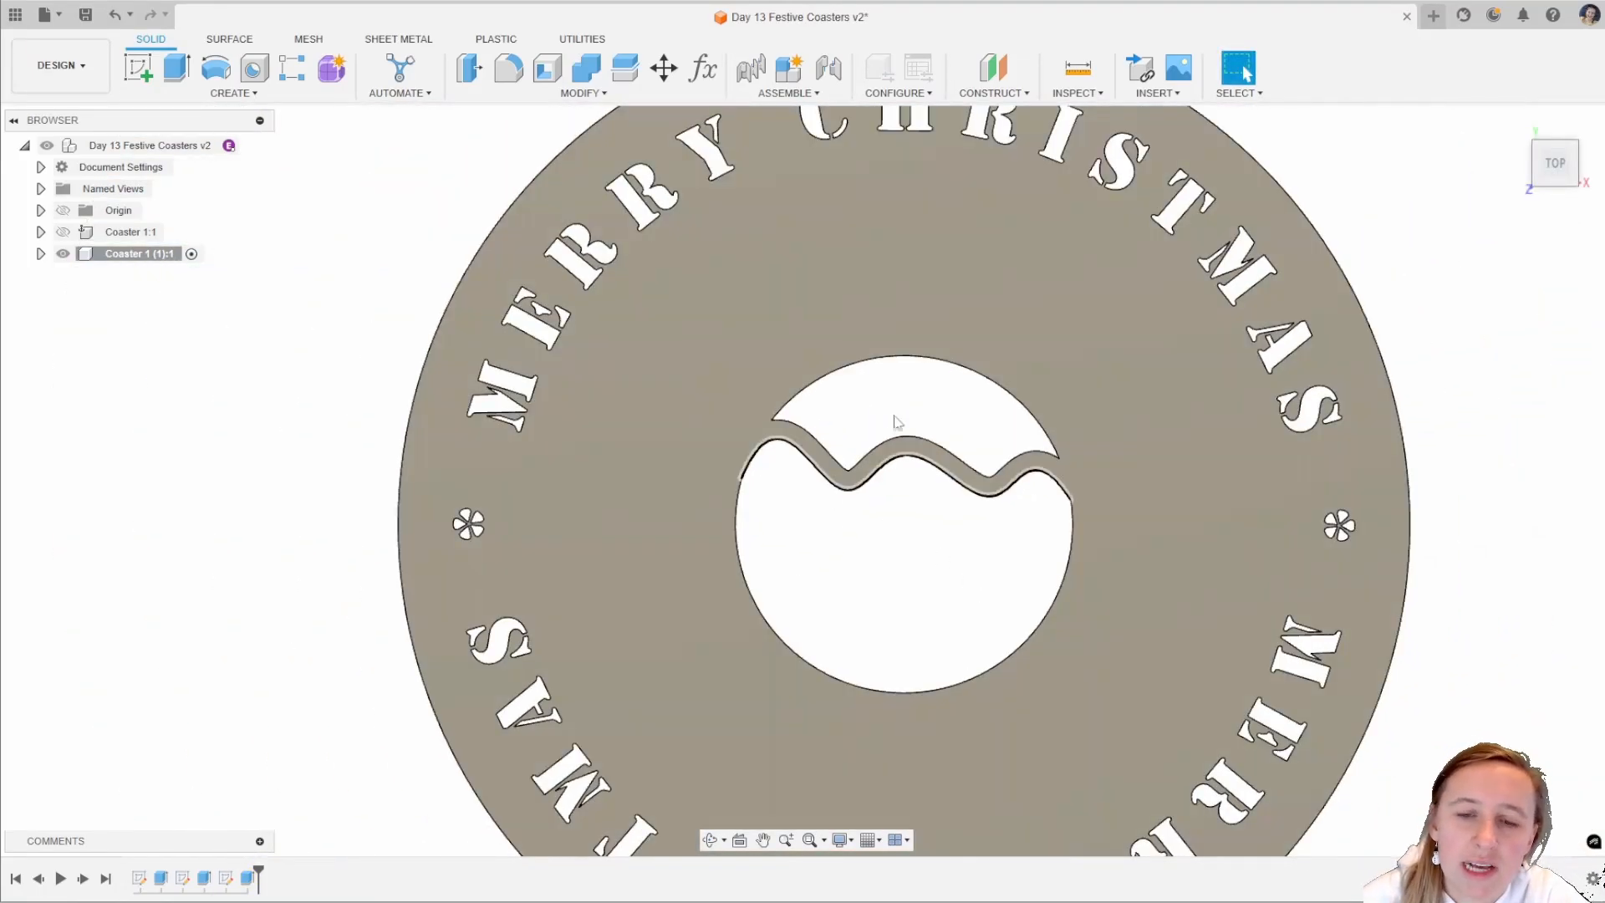
mouse_move(799, 534)
shift+middle_down()
mouse_move(736, 557)
mouse_move(816, 541)
shift+middle_up()
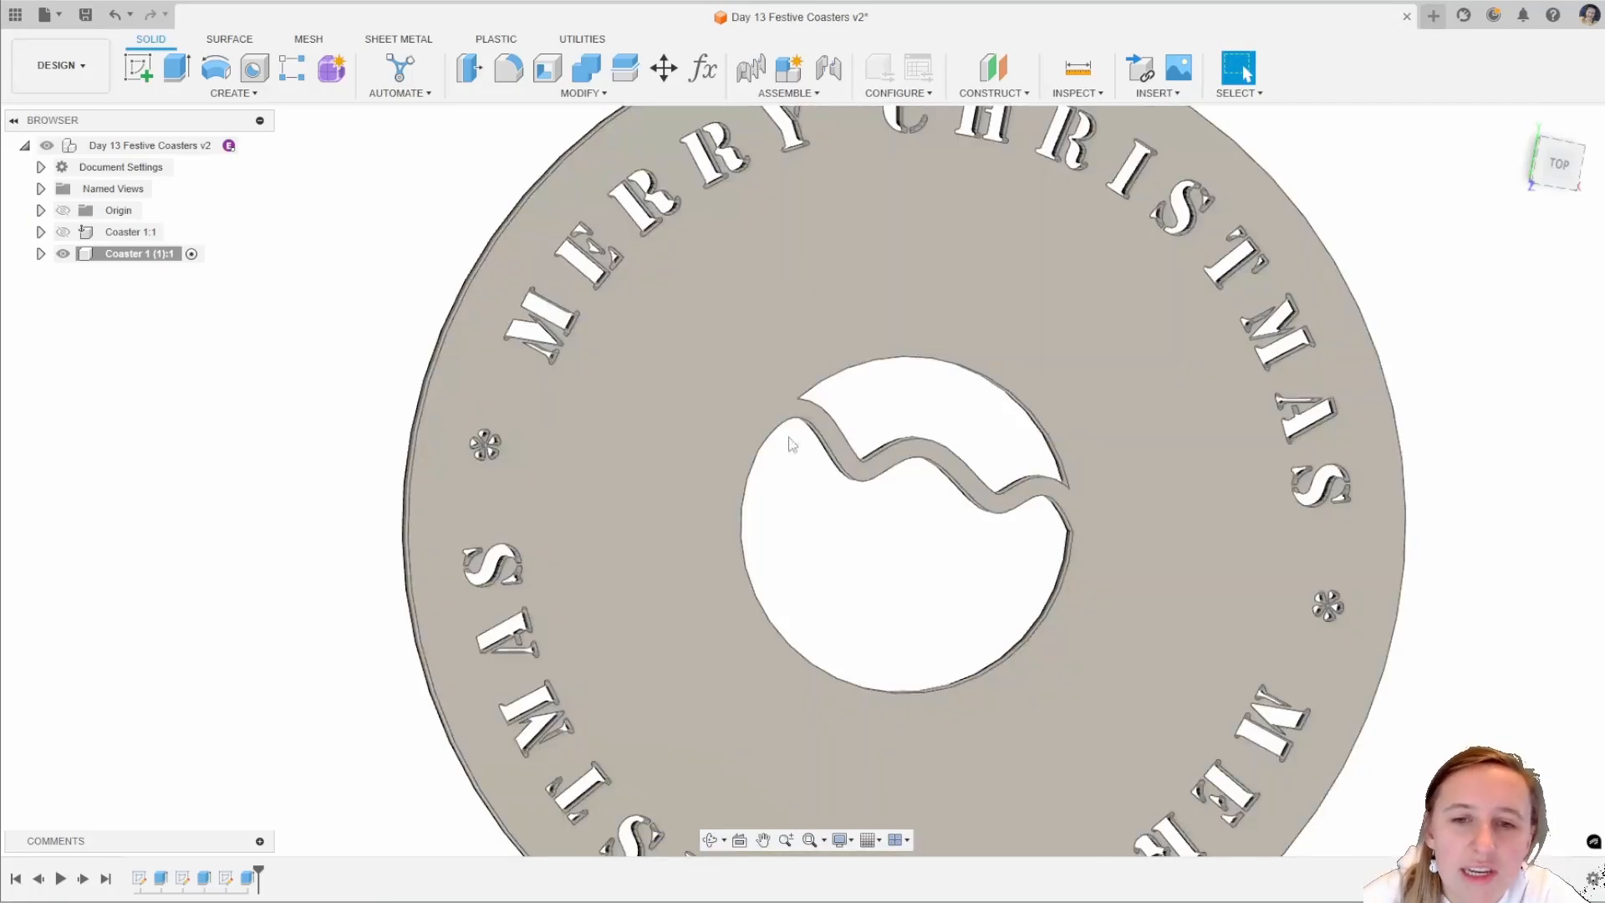
shift+middle_drag(953, 368, 957, 551)
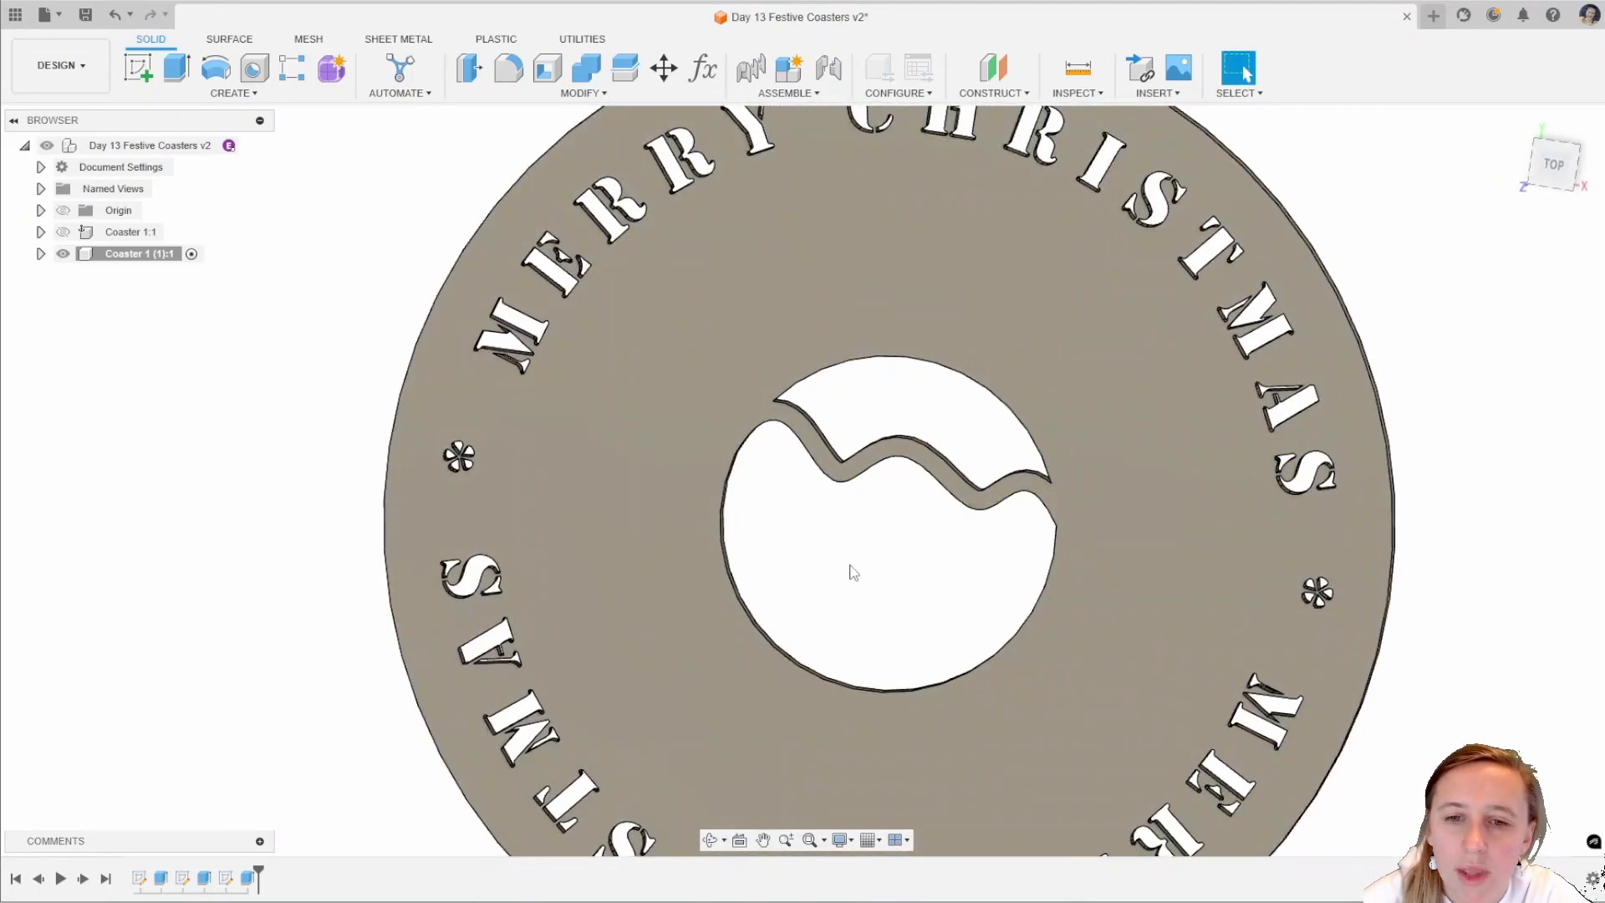
scroll(834, 584, down, 6)
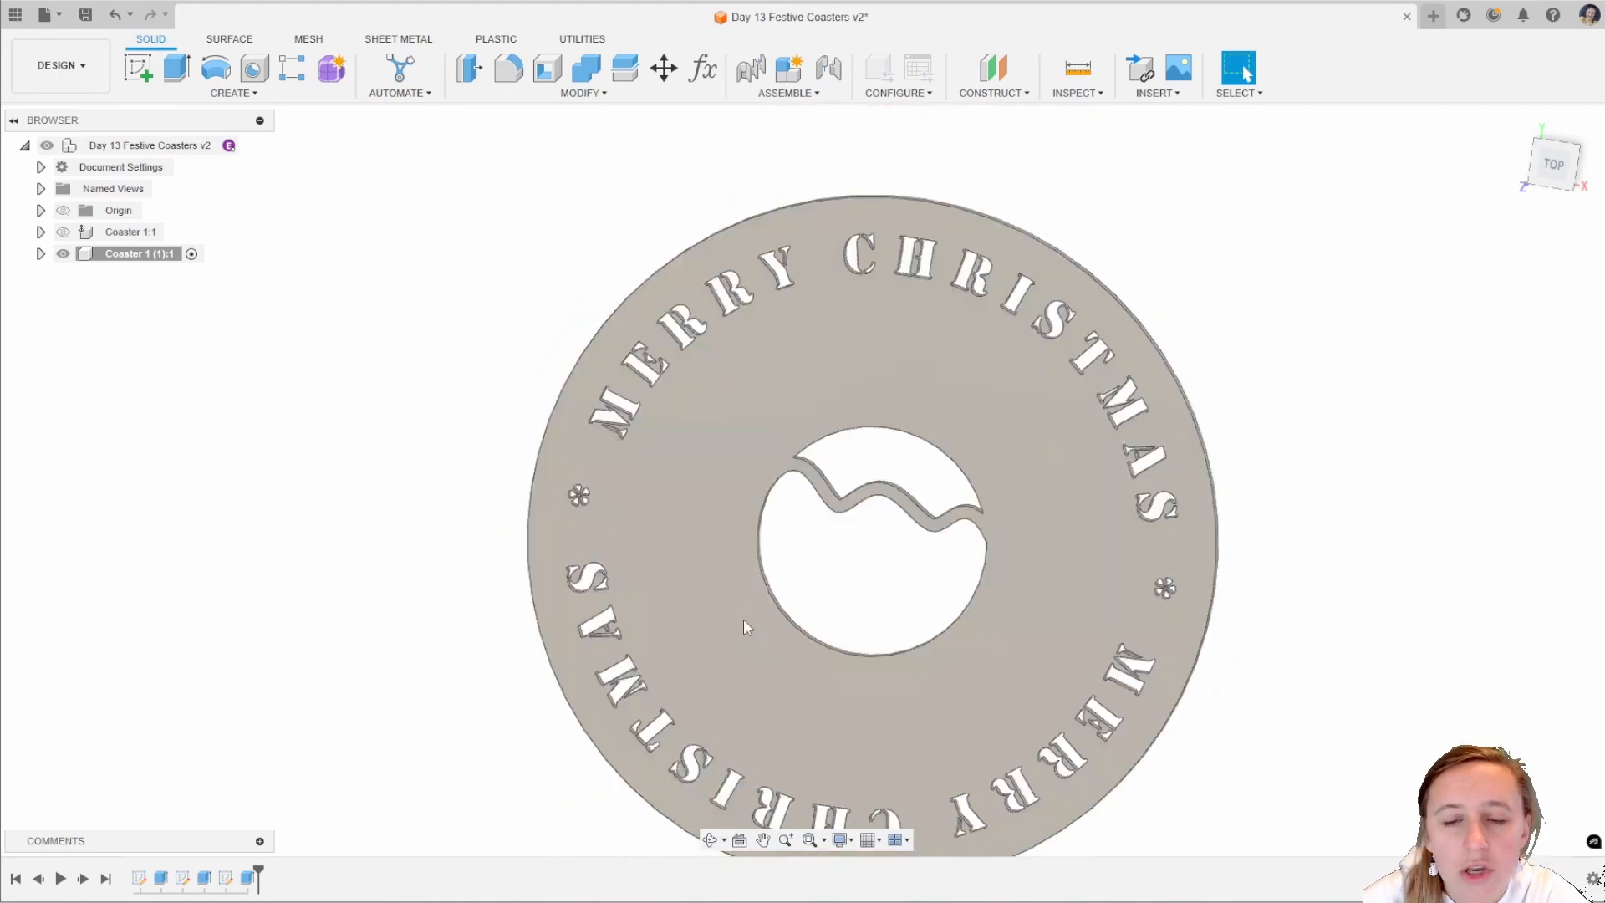
scroll(854, 530, up, 3)
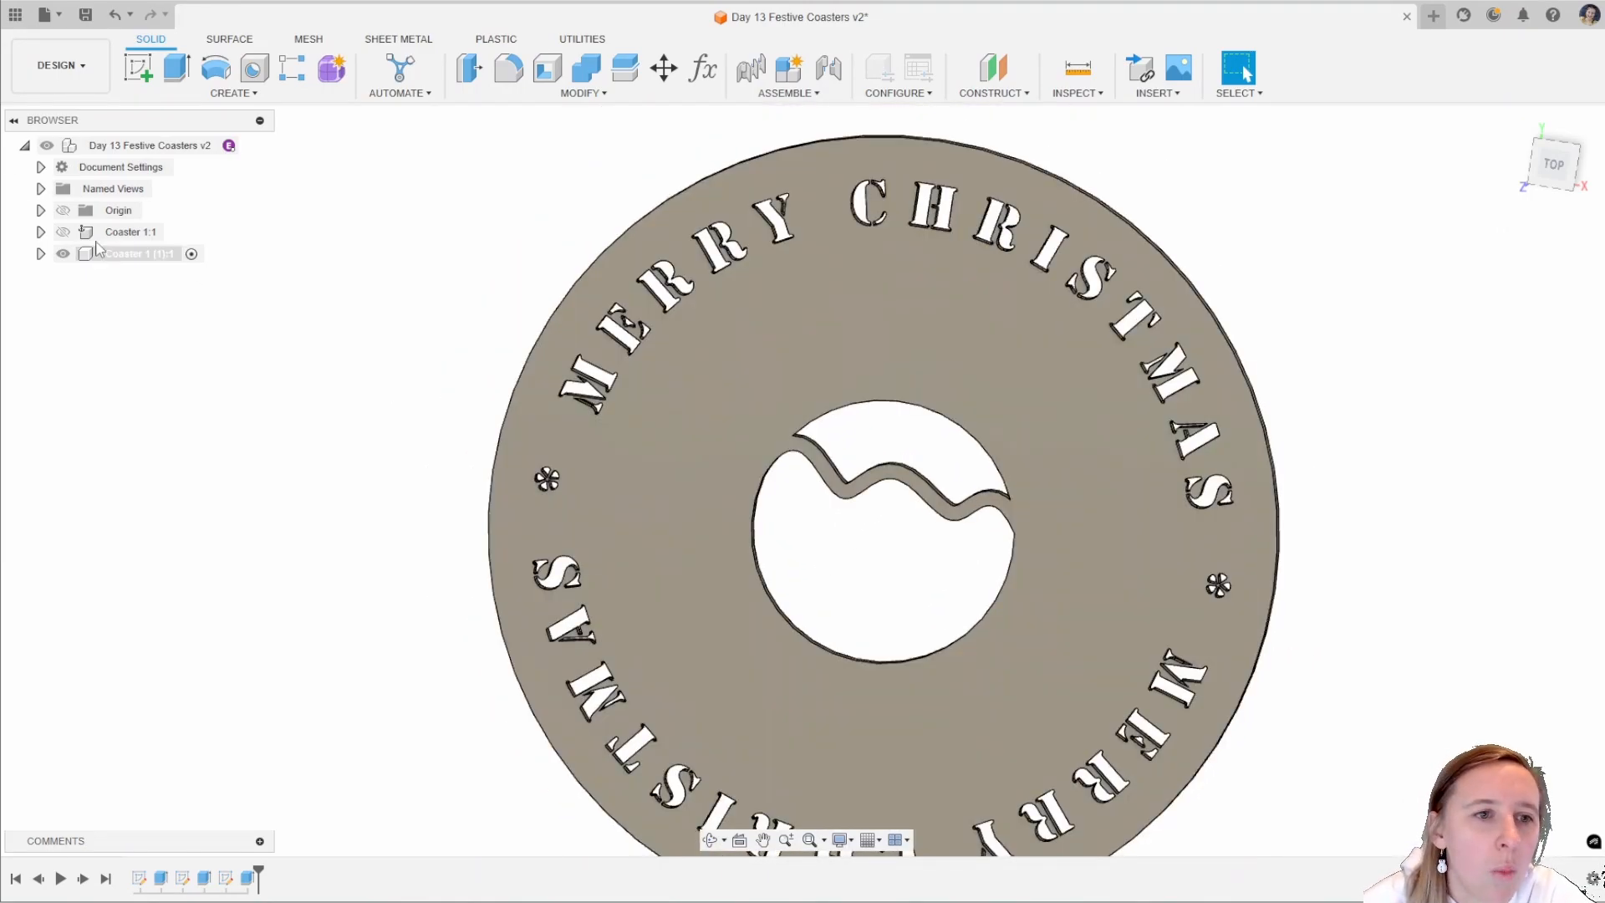
Activate and show the original reindeer coaster component, and hide the copied coaster.
click(159, 232)
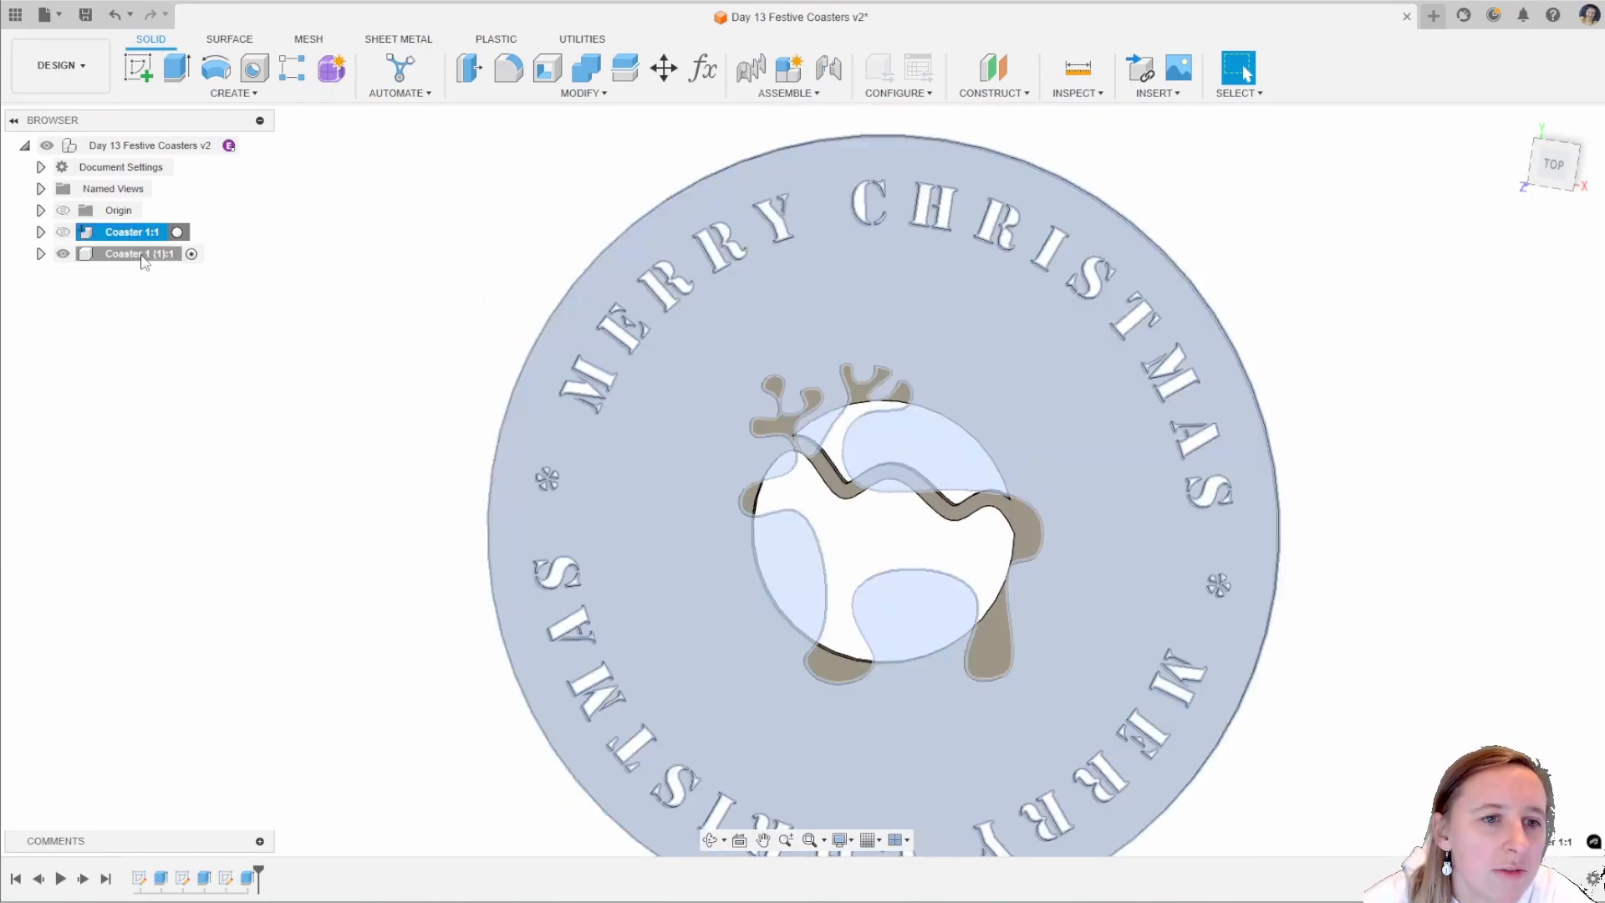
click(63, 231)
click(62, 254)
click(163, 420)
scroll(334, 485, down, 3)
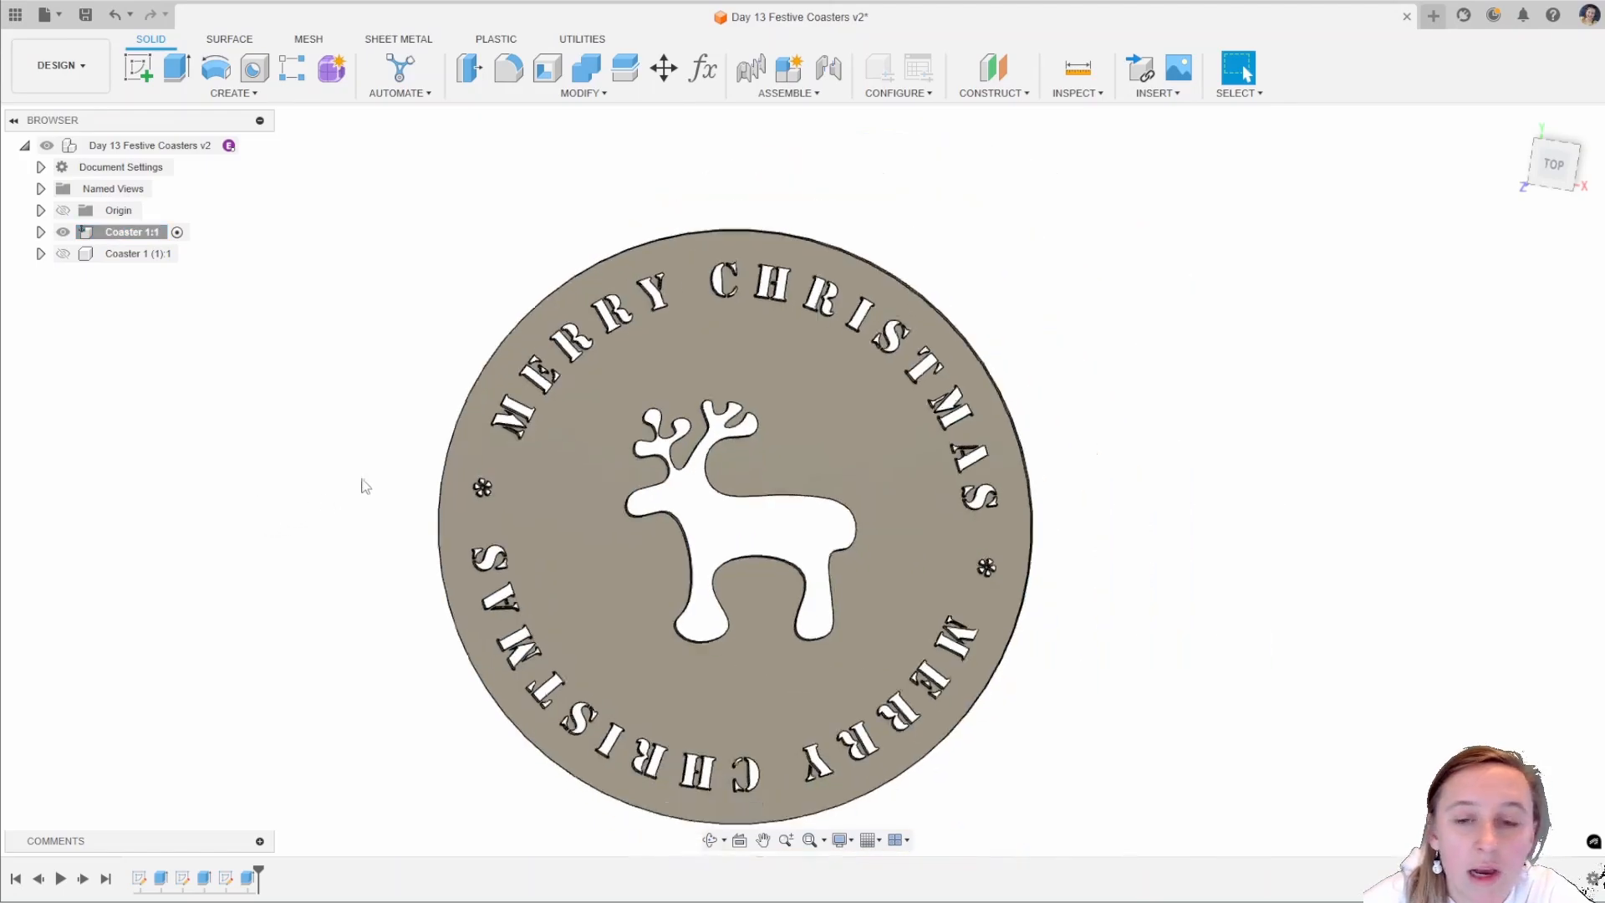
scroll(366, 525, up, 2)
scroll(452, 576, down, 2)
scroll(529, 678, up, 2)
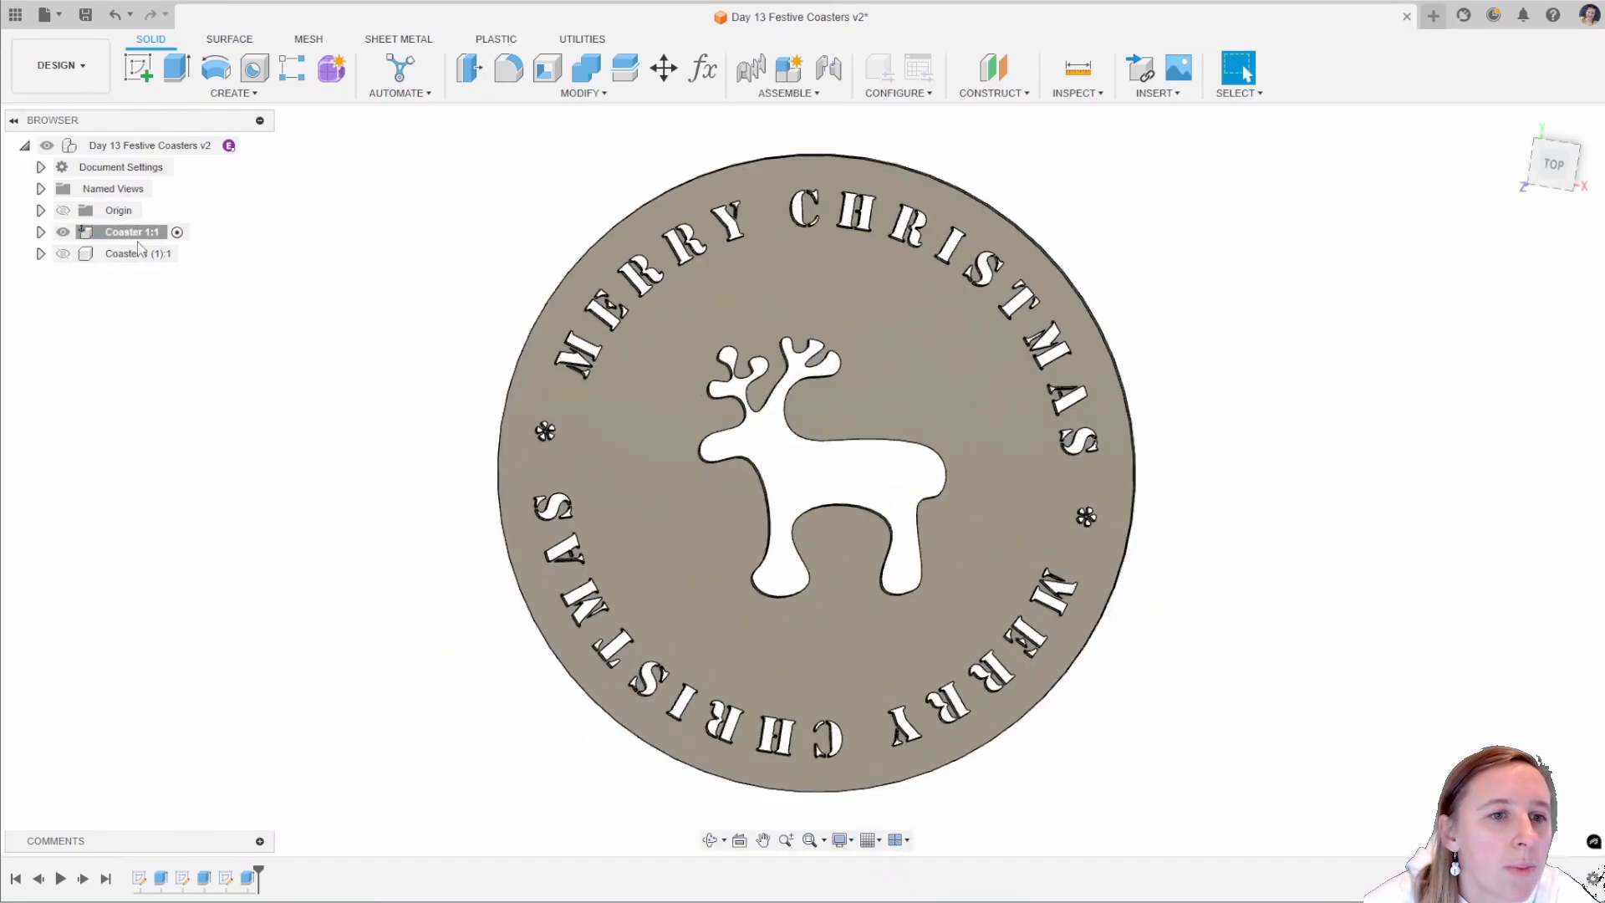
Create a sketch on the reindeer coaster's top face to capture its outlines, and finish it without drawing anything.
click(138, 70)
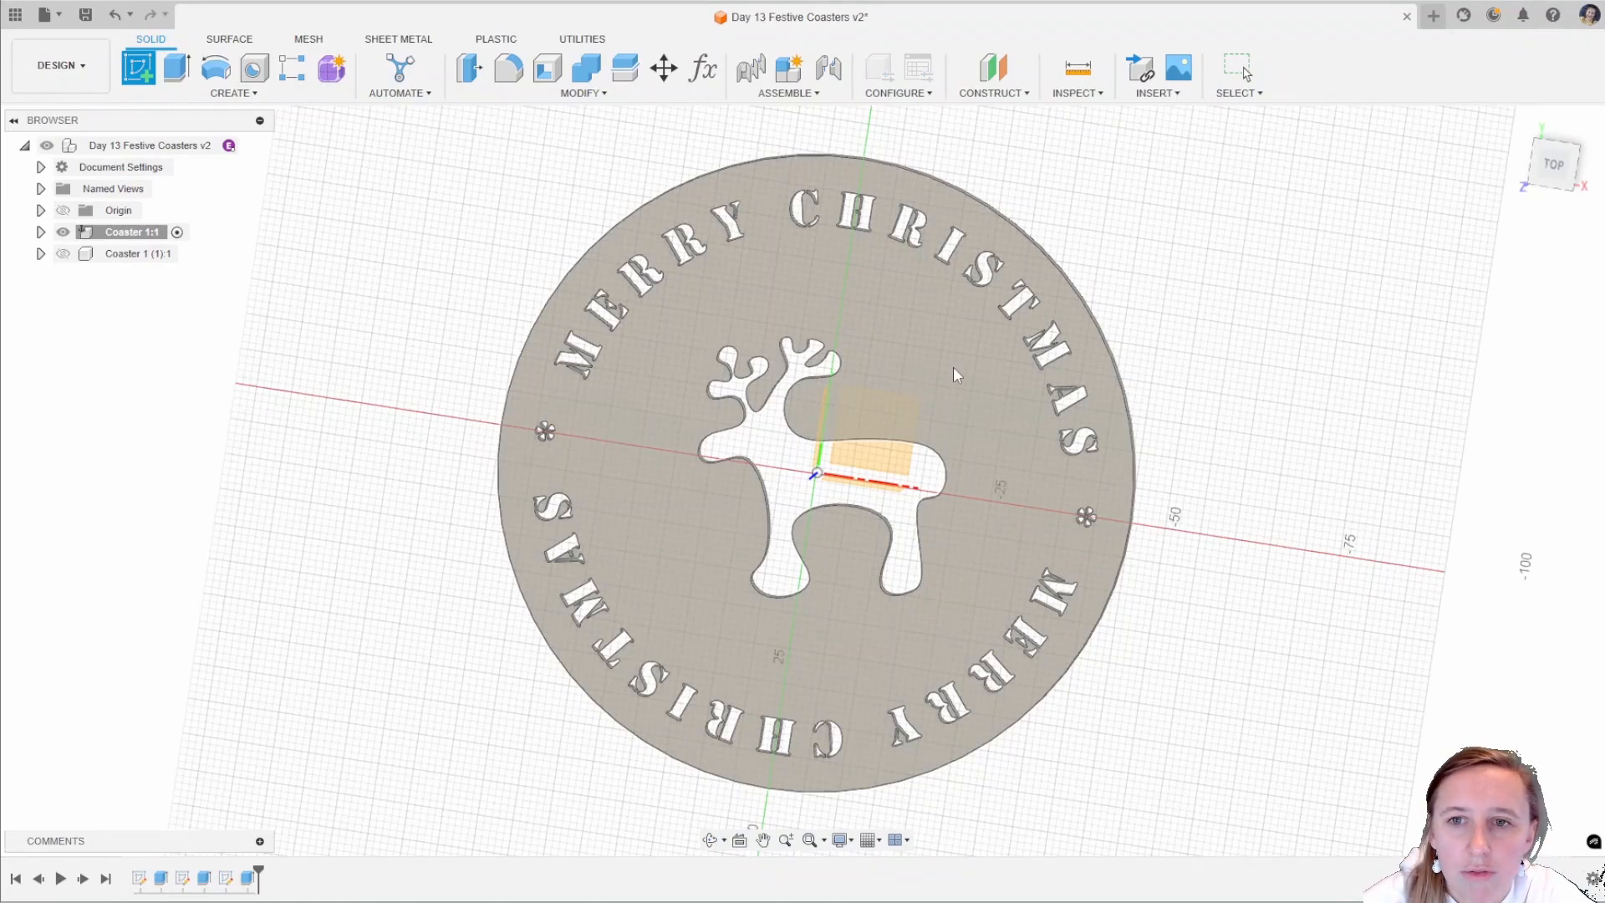
click(952, 368)
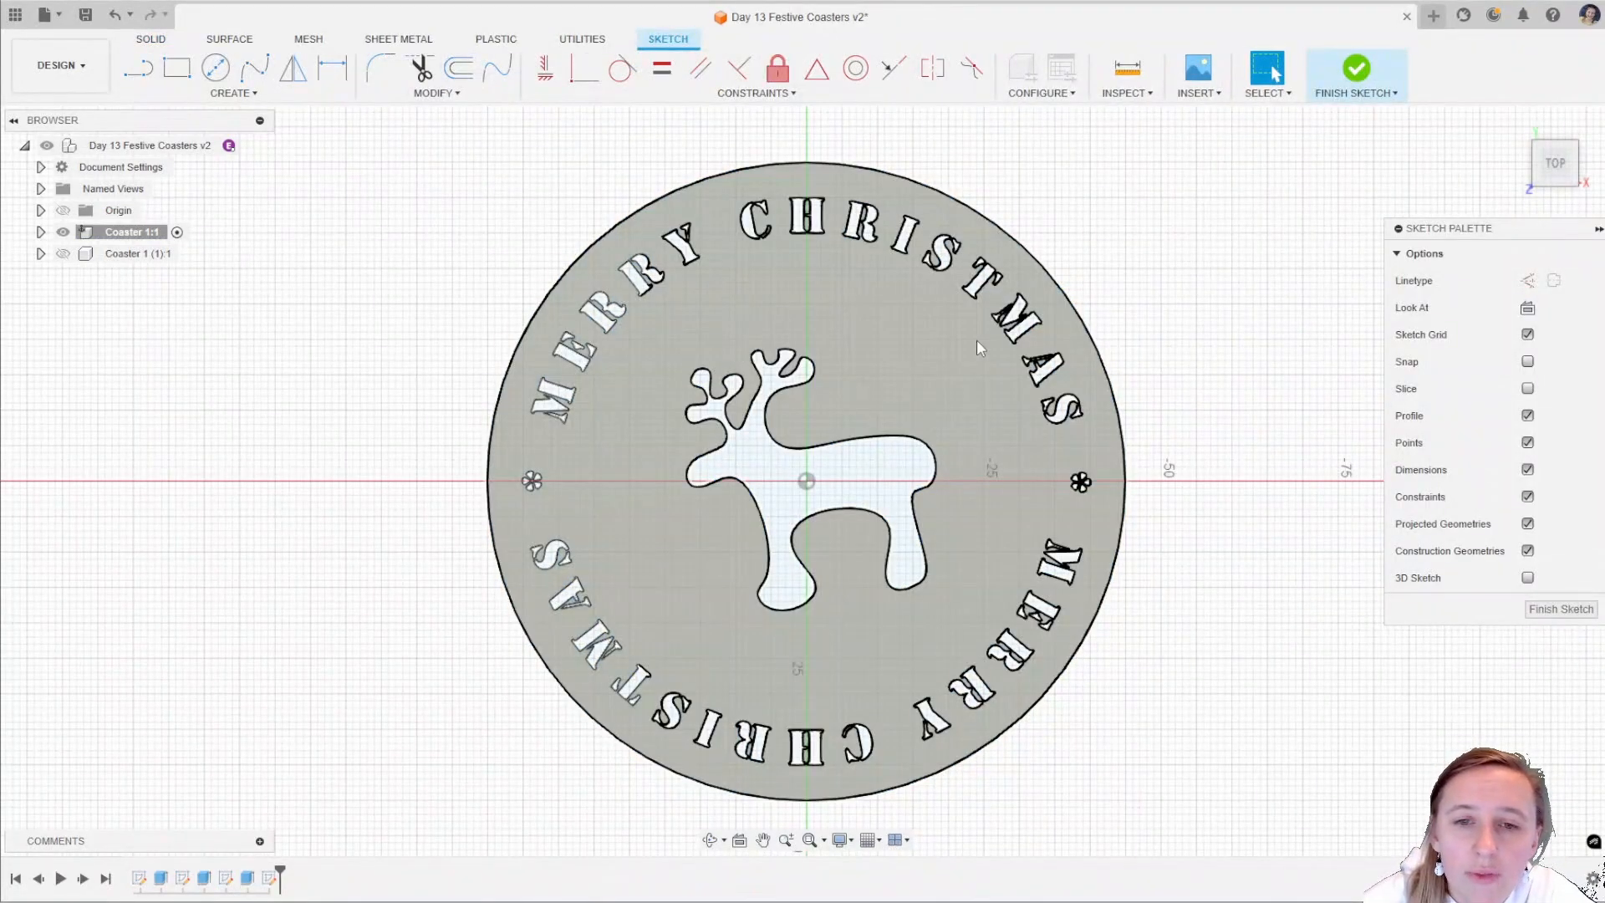
click(1354, 68)
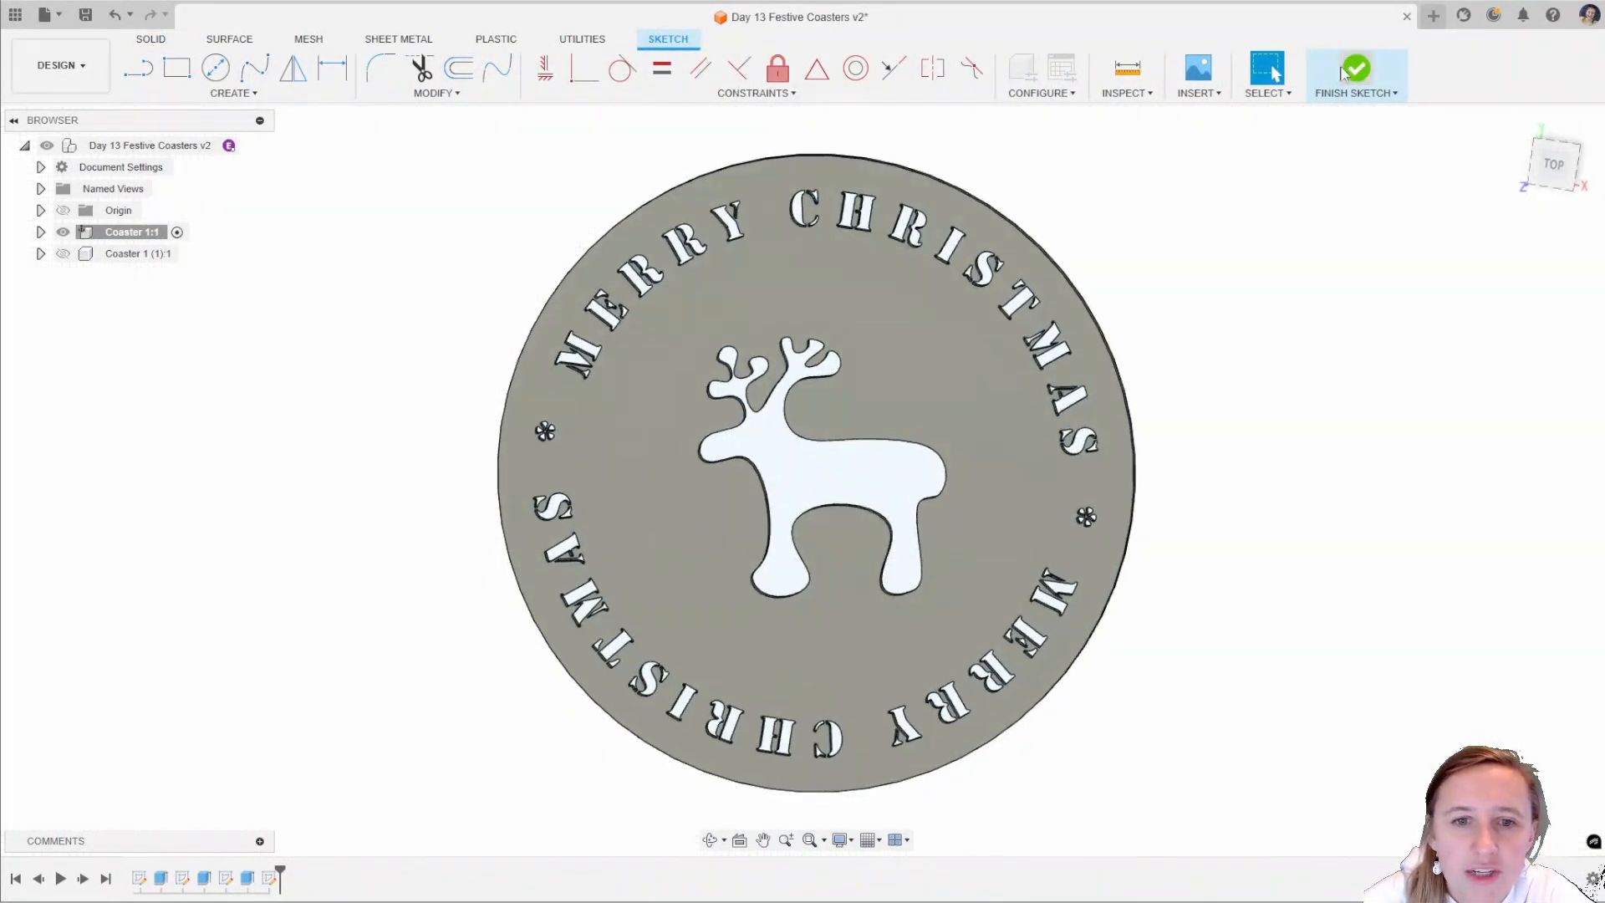
Rename the reindeer coaster's new face sketch as DXF.
click(40, 232)
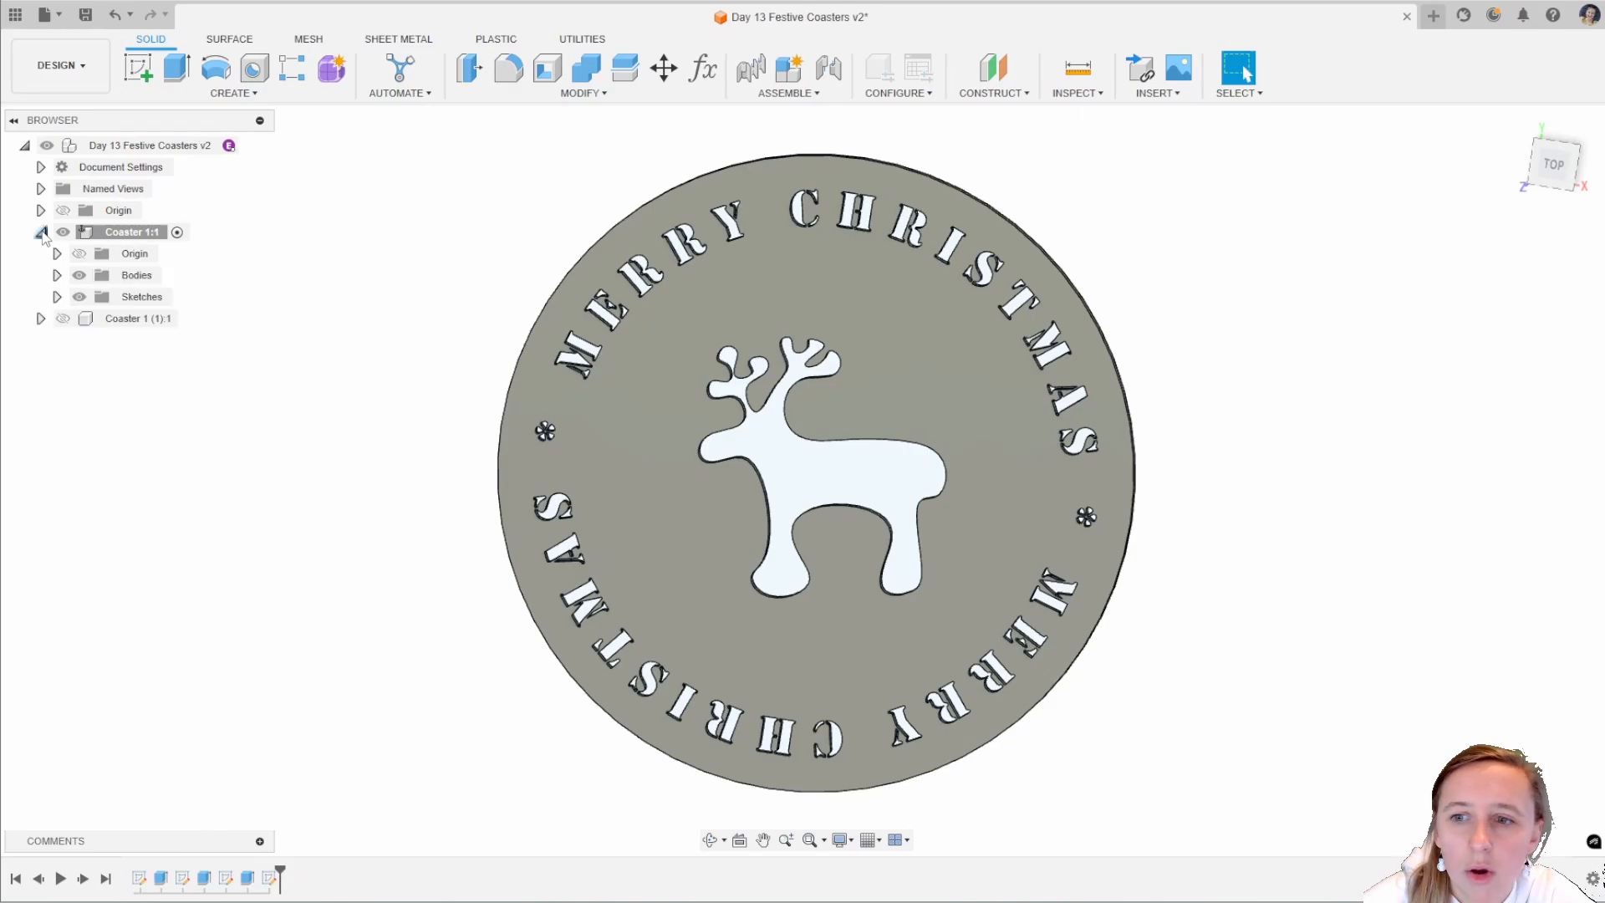
click(57, 297)
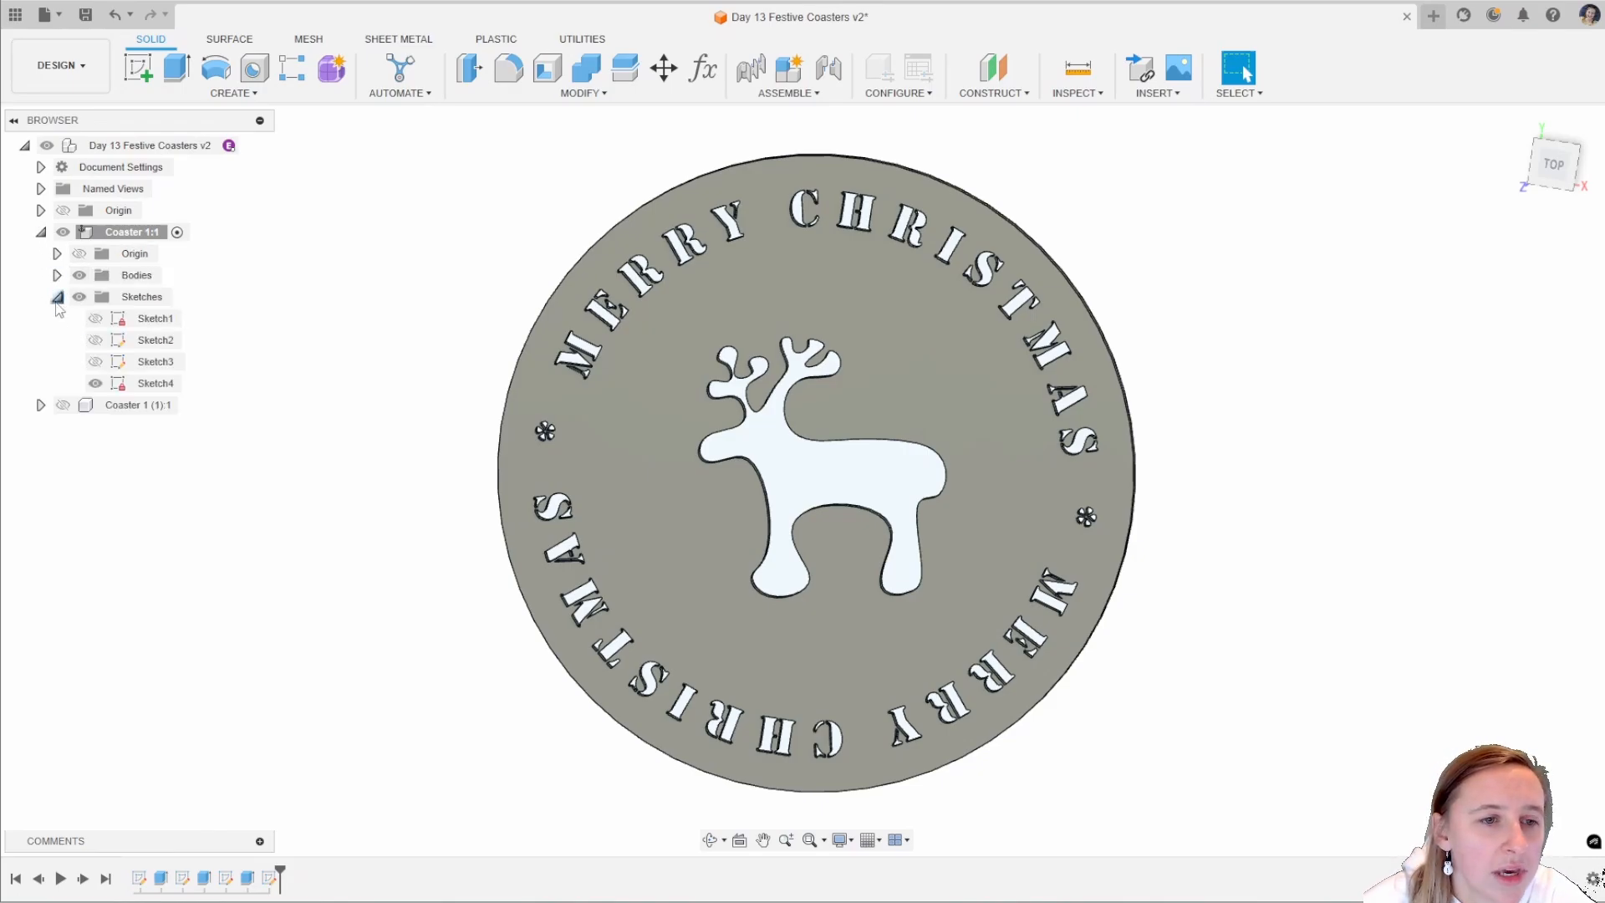
double_click(154, 383)
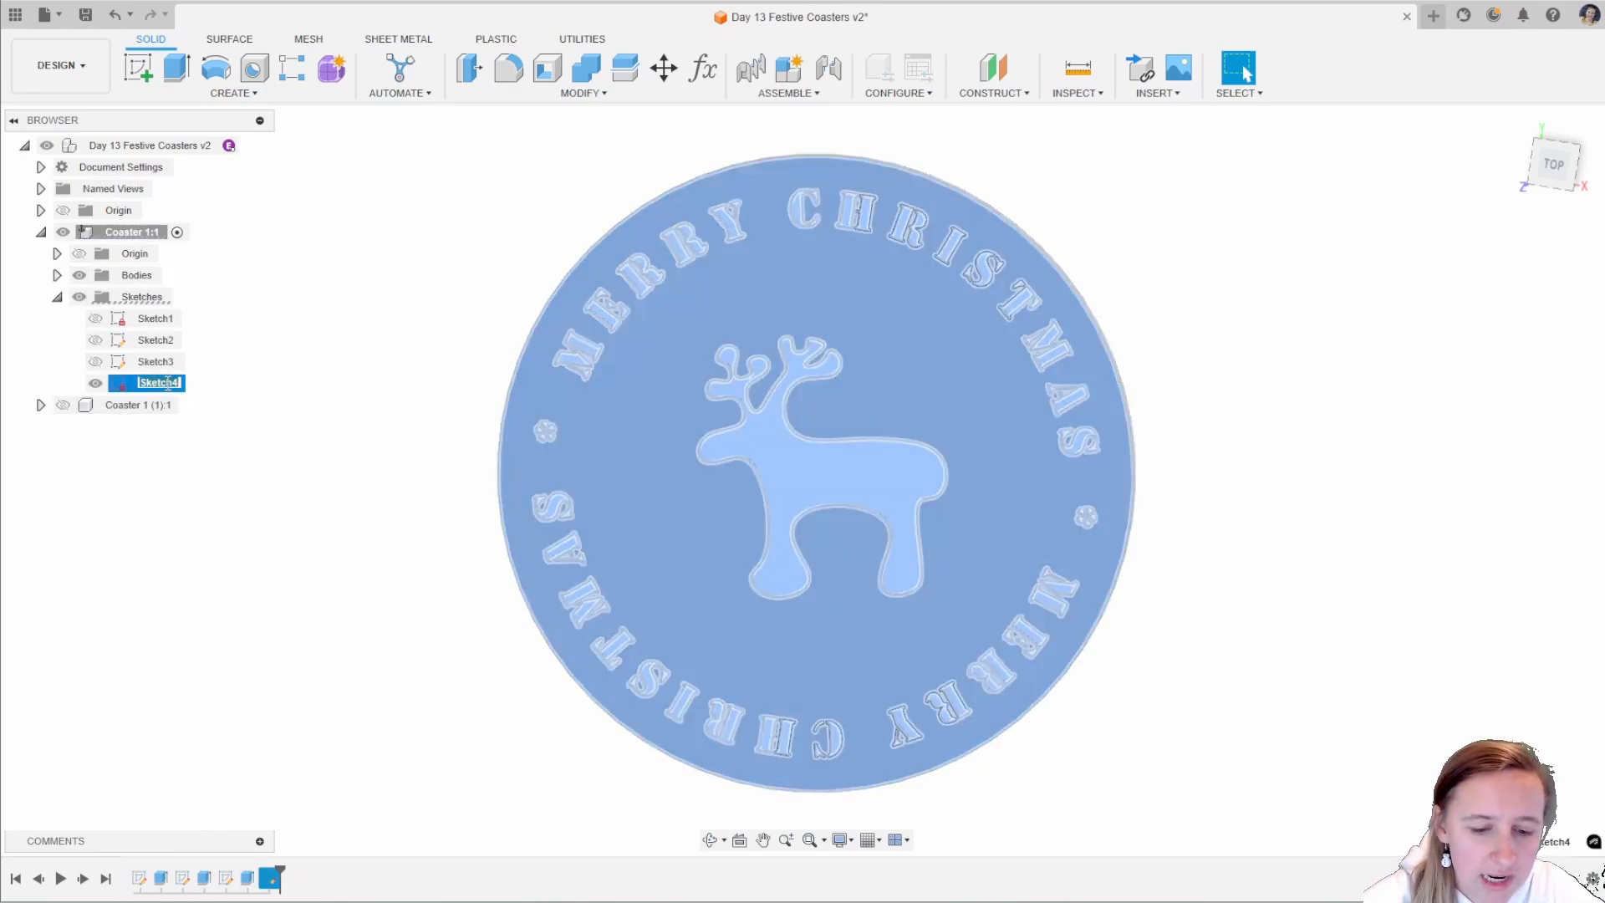
text(DXF)
key(Return)
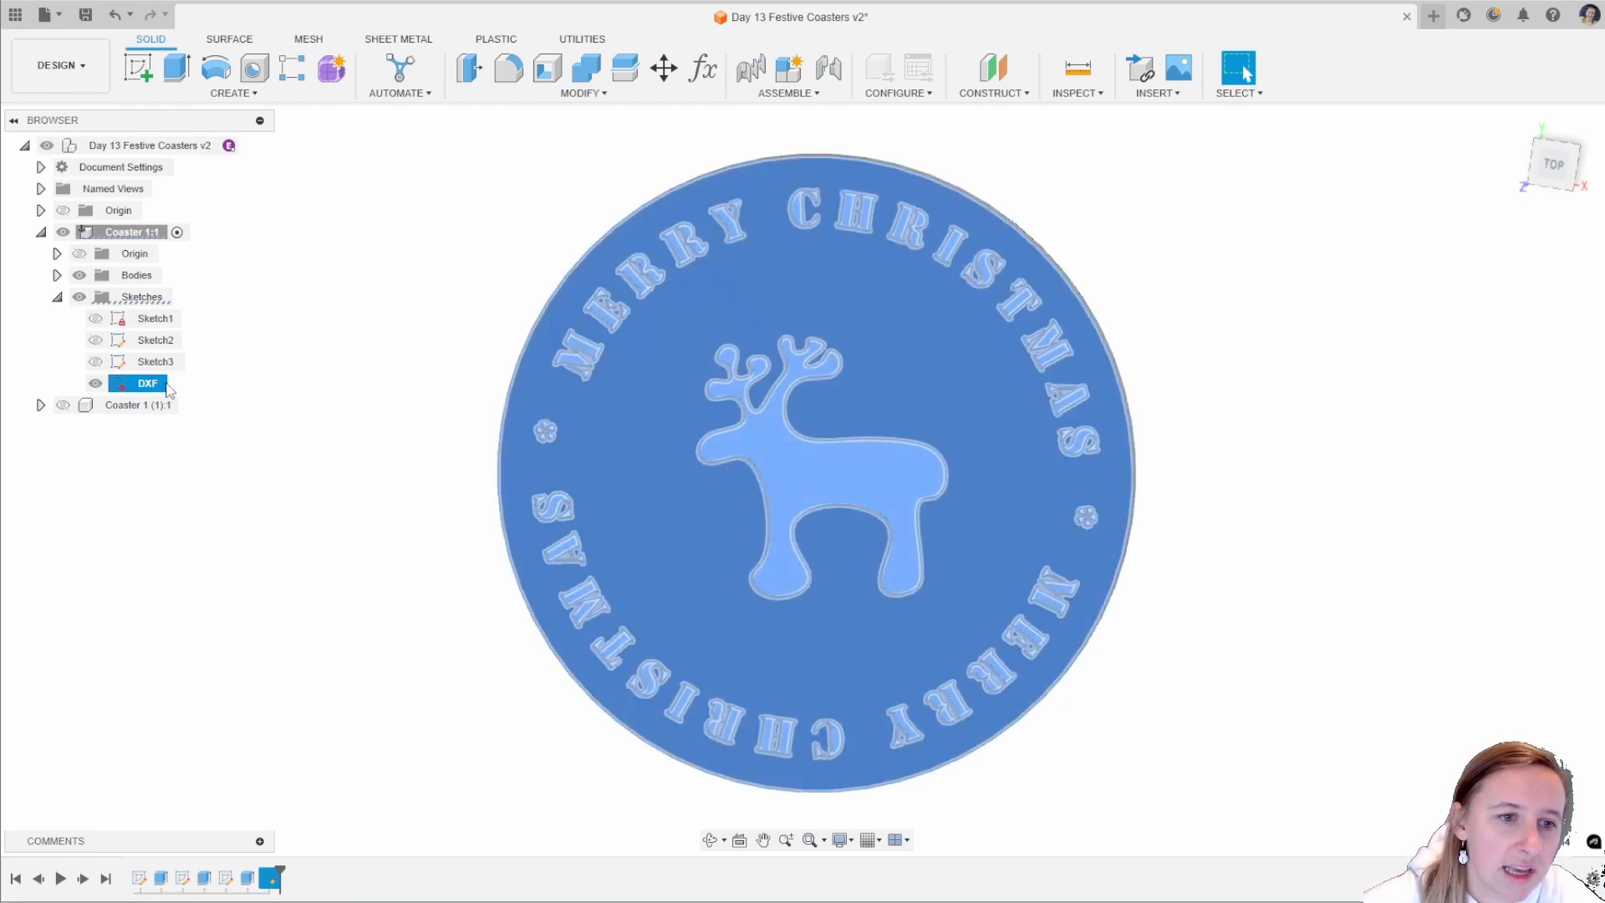
Hide the reindeer coaster's bodies and save the DXF sketch to the computer as a DXF file named Coaster 1.
click(79, 275)
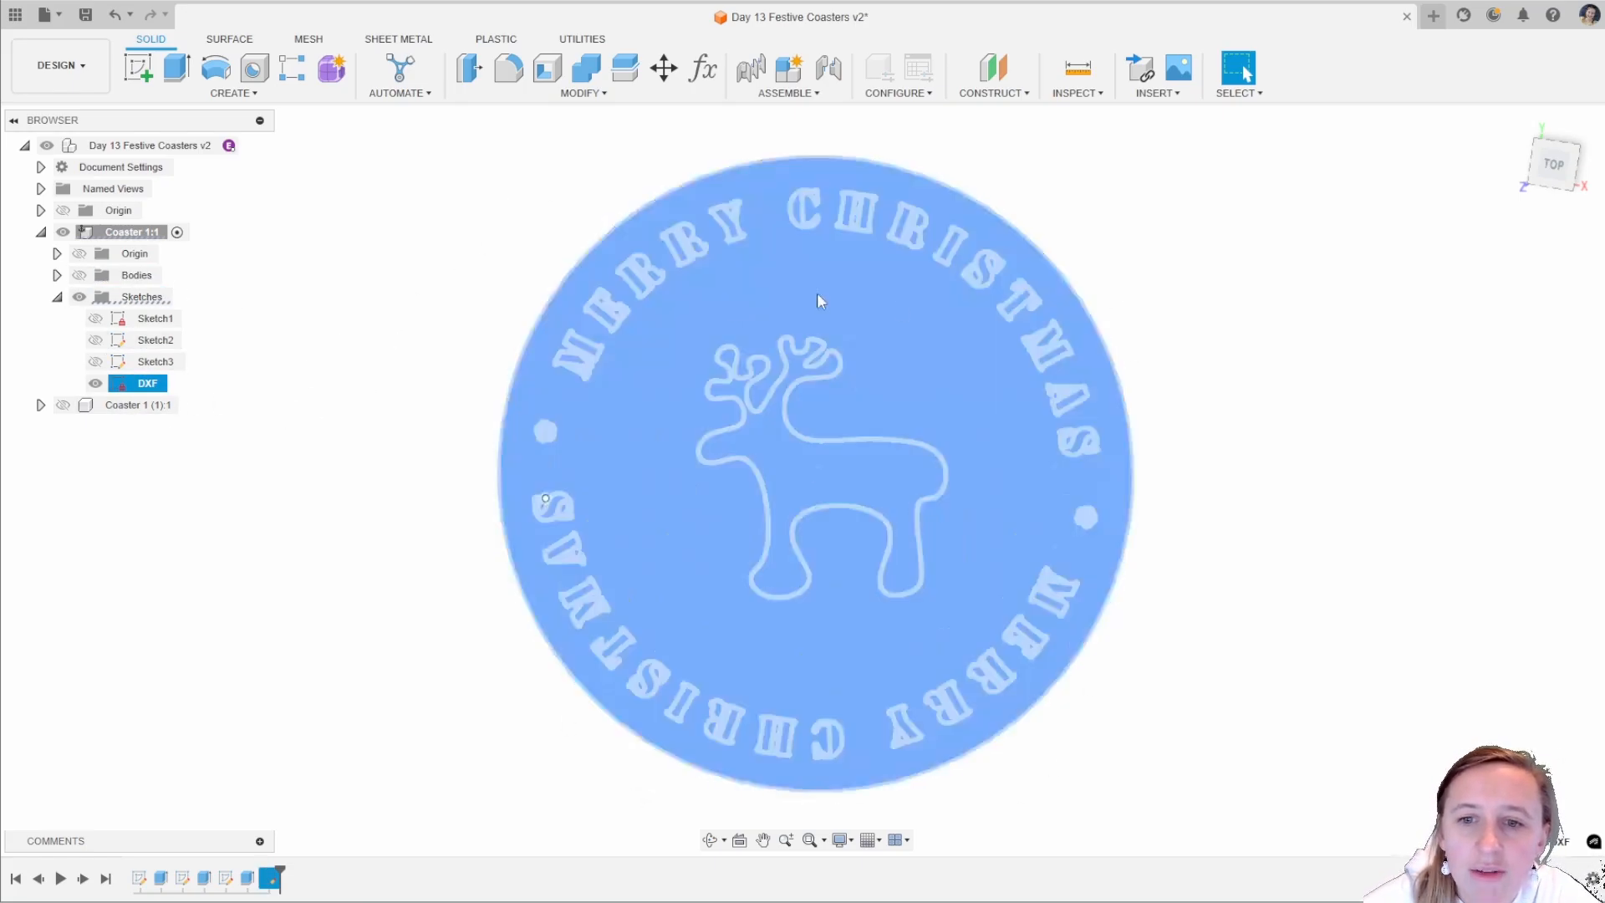
right_click(145, 383)
click(238, 524)
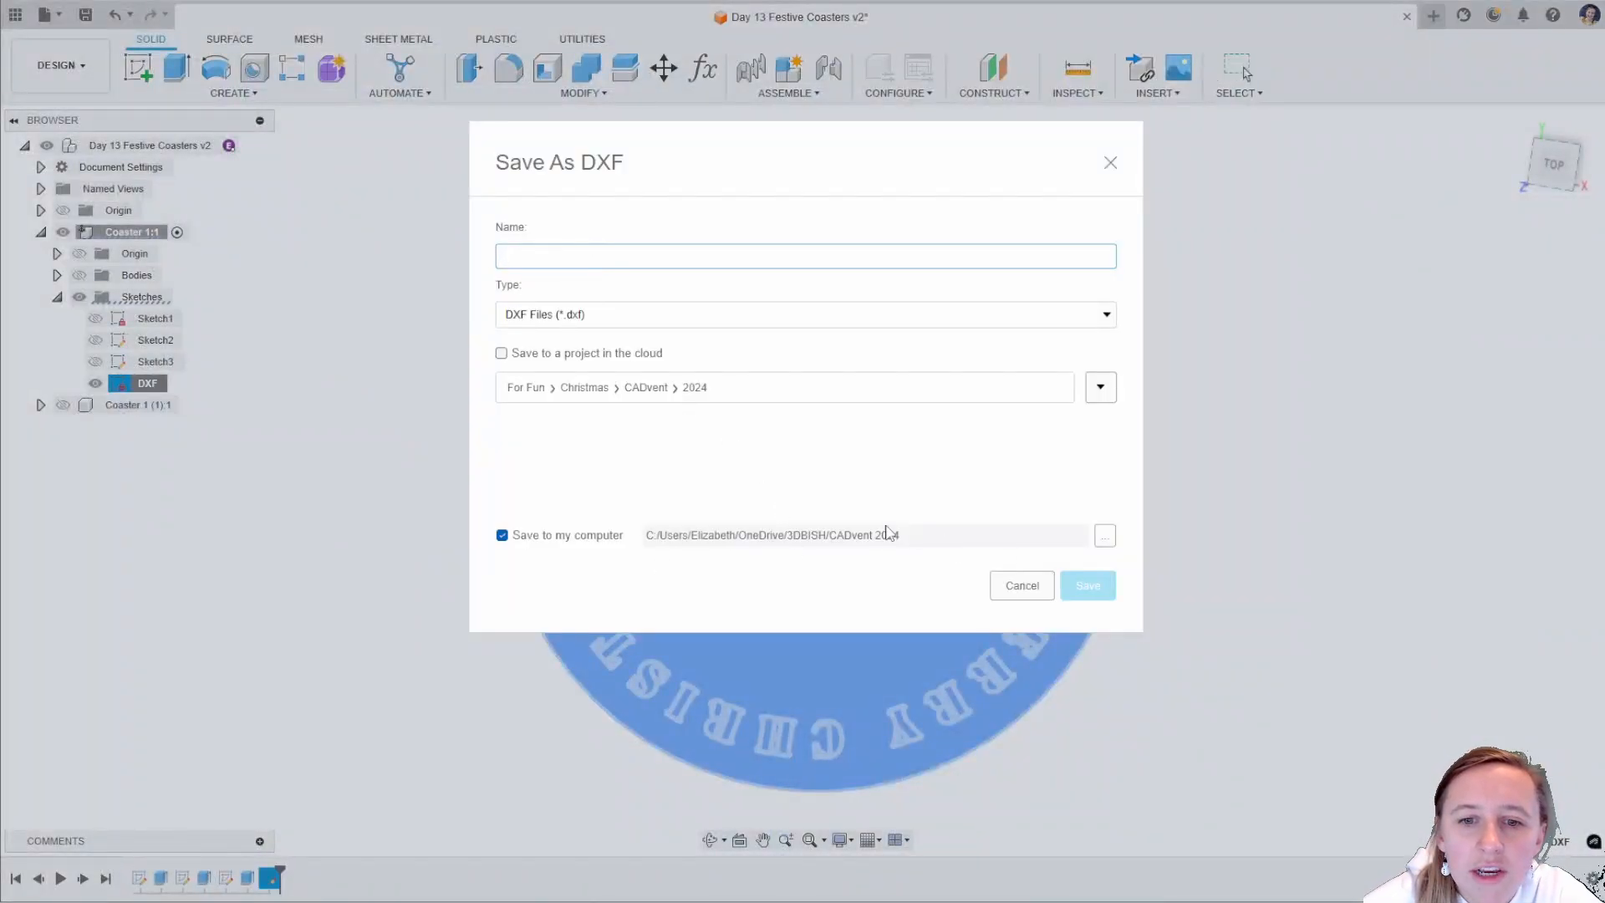
text(Coaster 1)
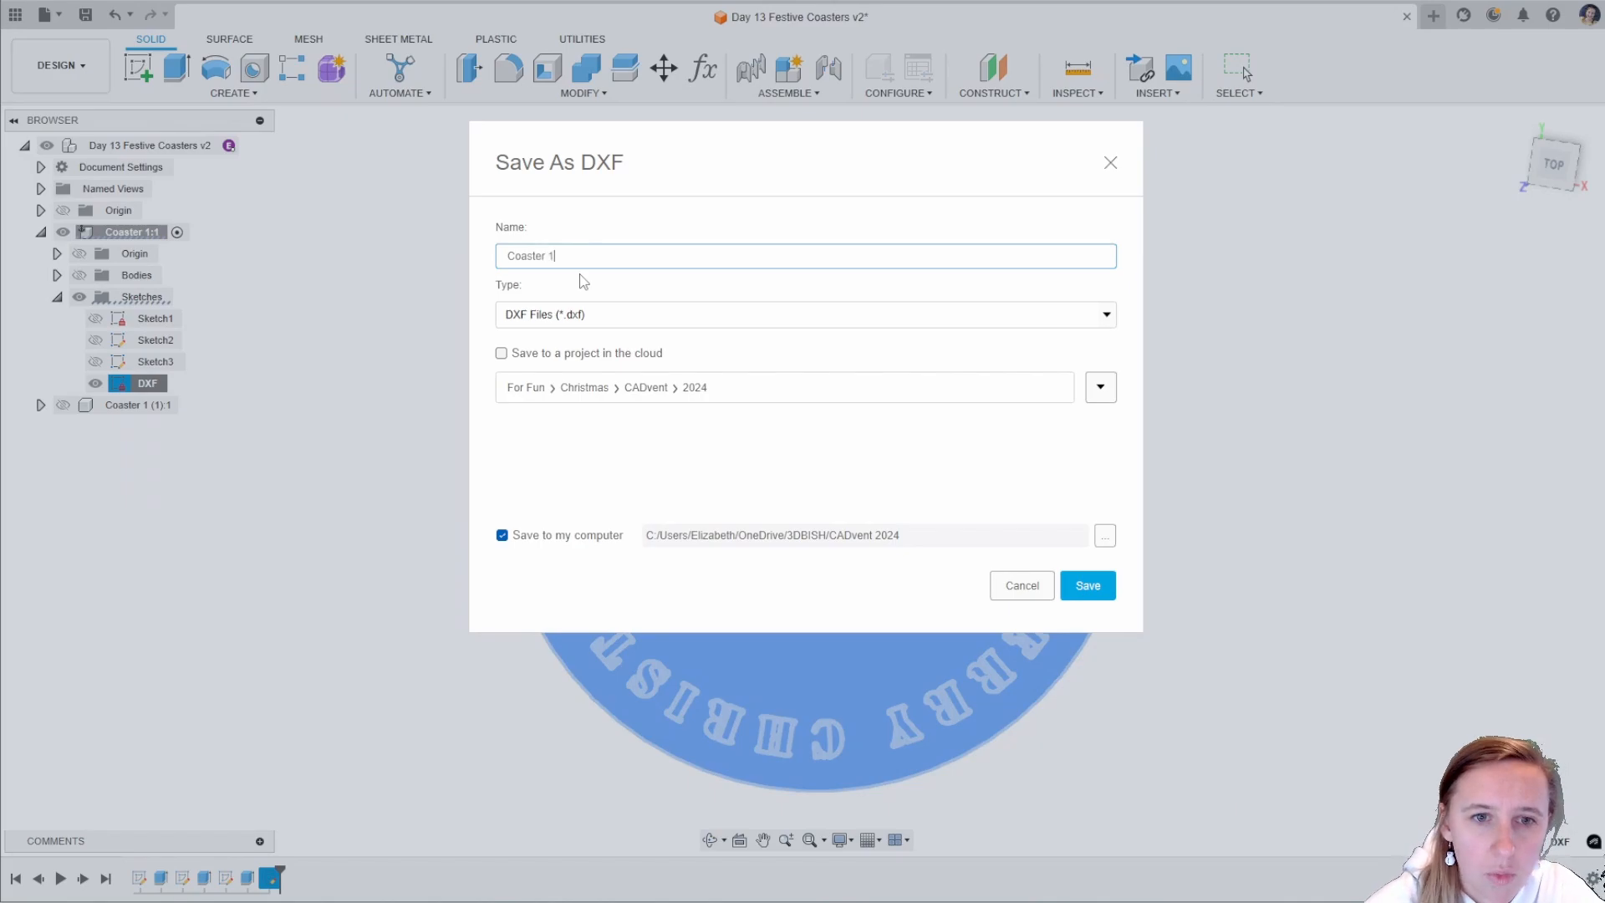
click(1088, 585)
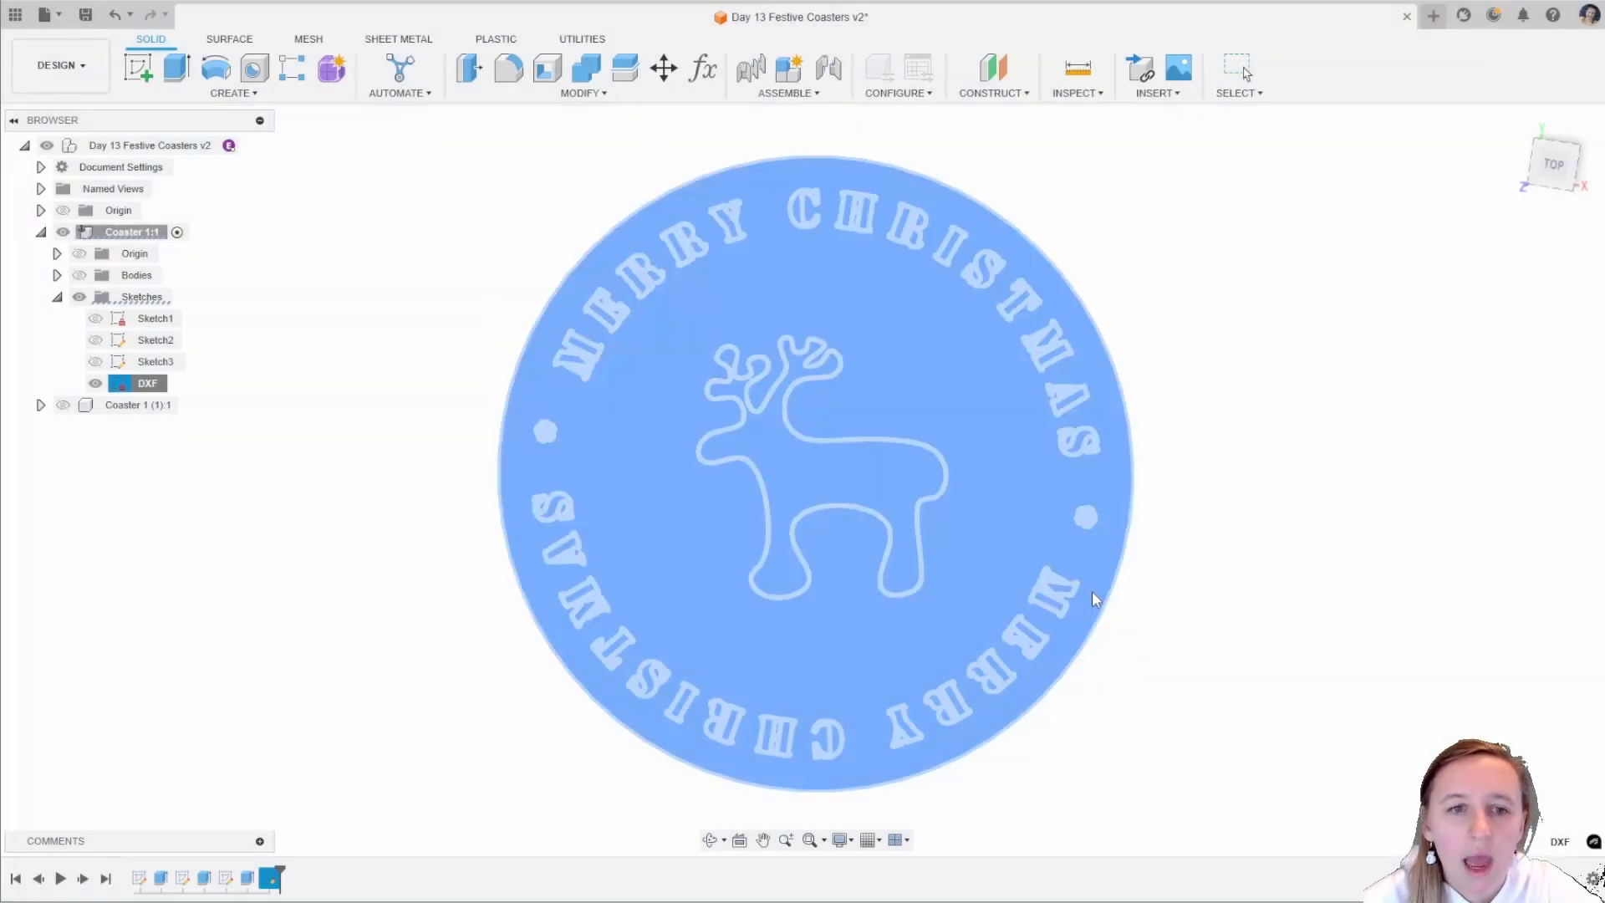
click(365, 433)
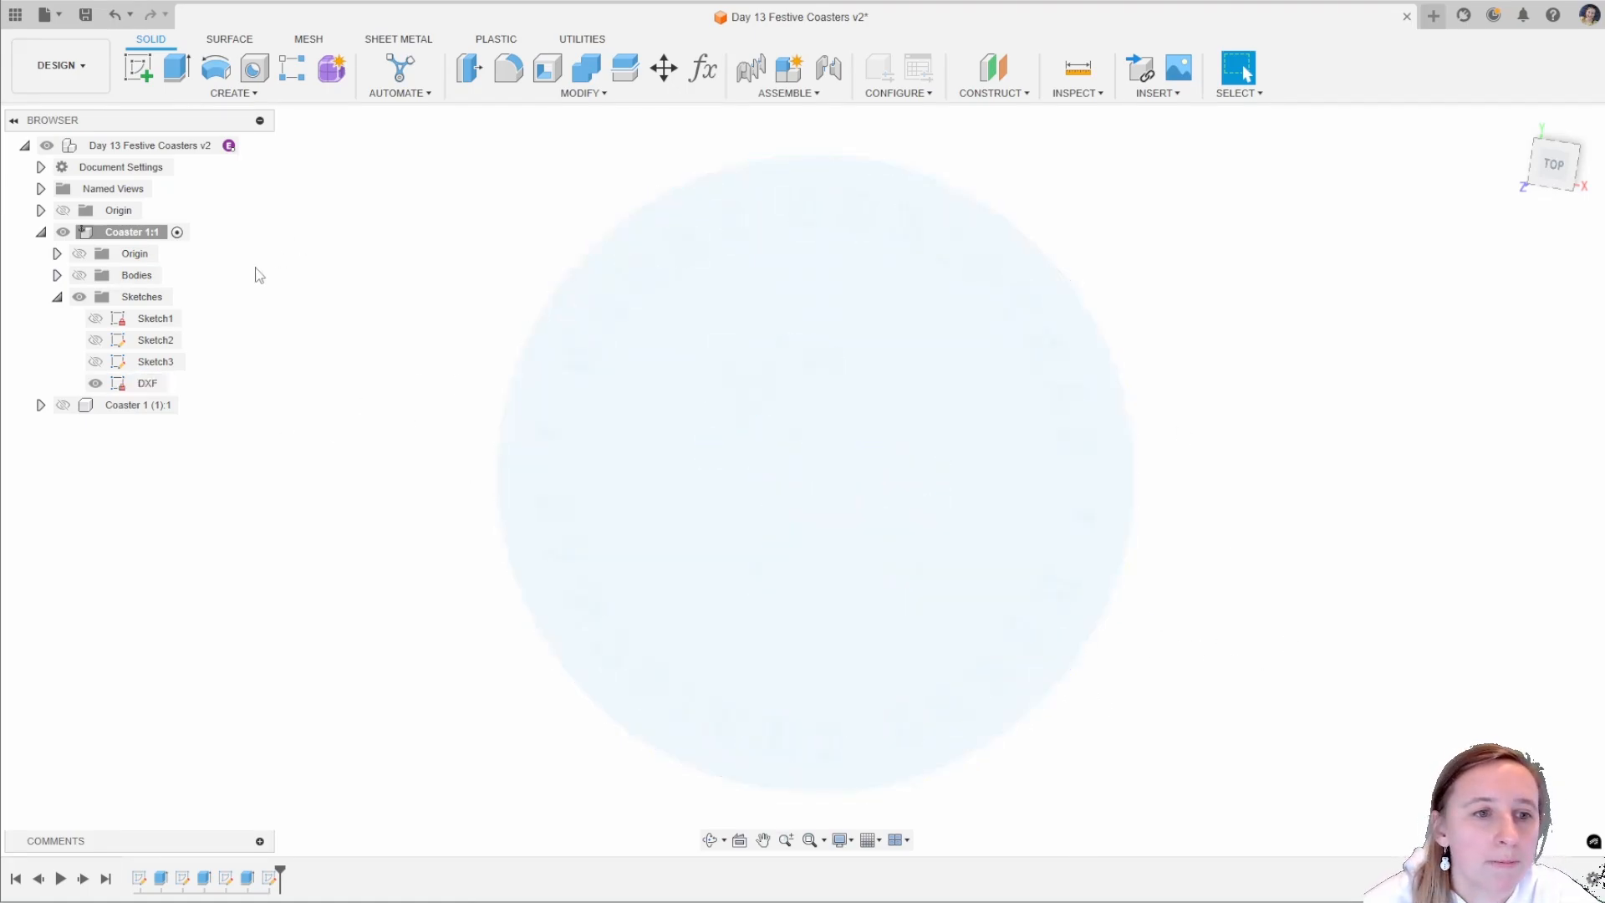
Show the reindeer coaster's body instead of its DXF sketch, and round its top outer edge with a 1 mm fillet.
click(79, 276)
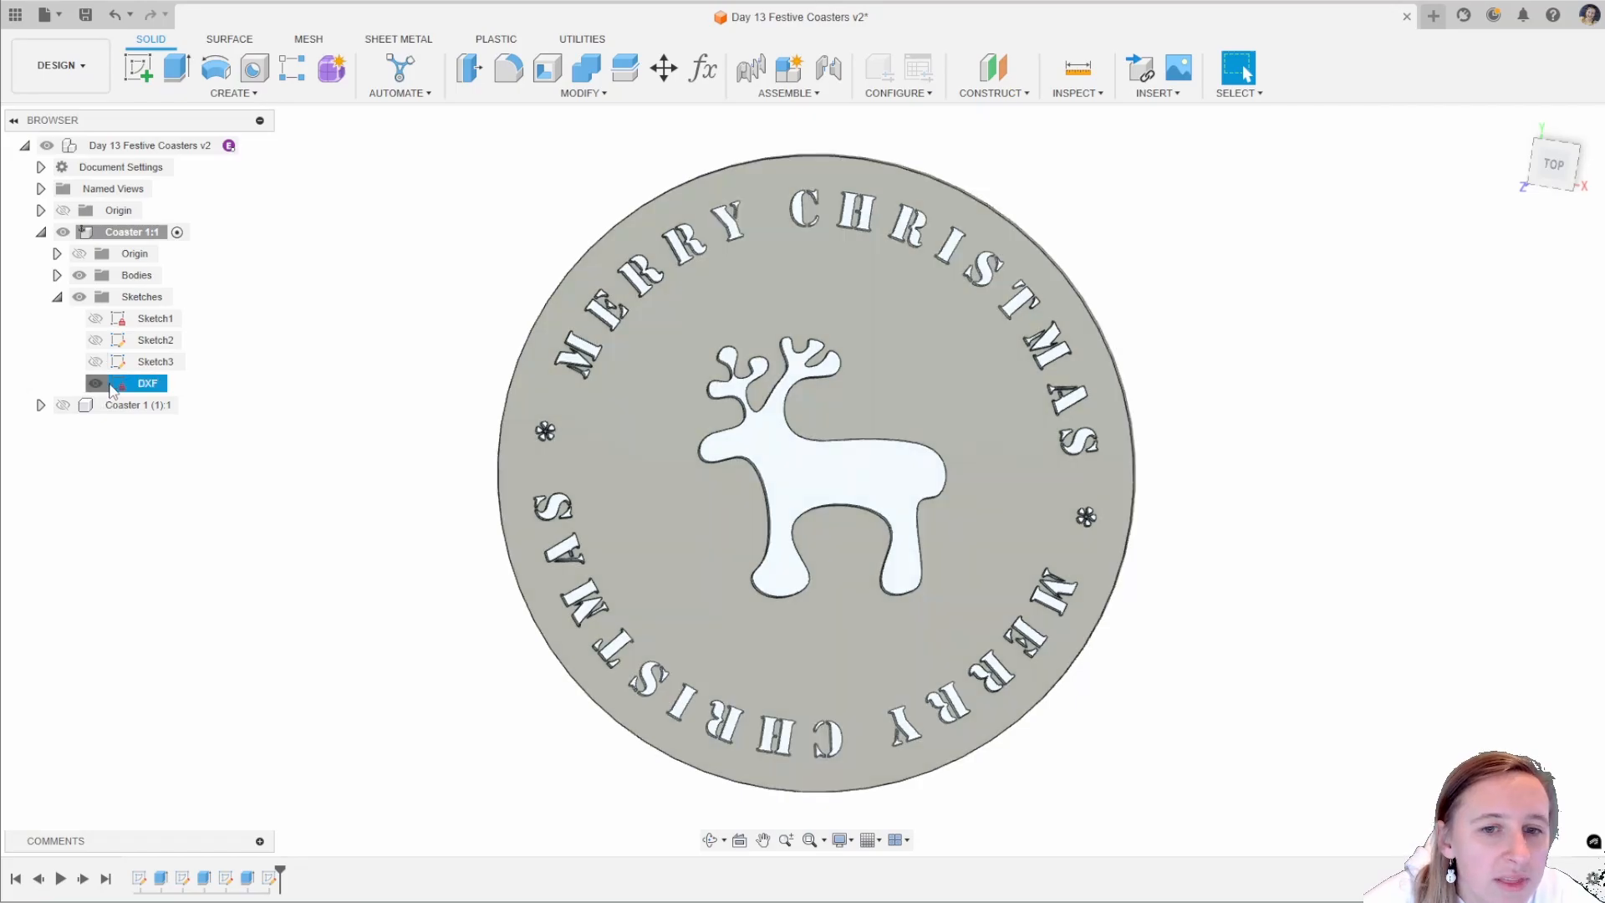
click(96, 383)
shift+middle_drag(326, 465, 351, 429)
click(508, 67)
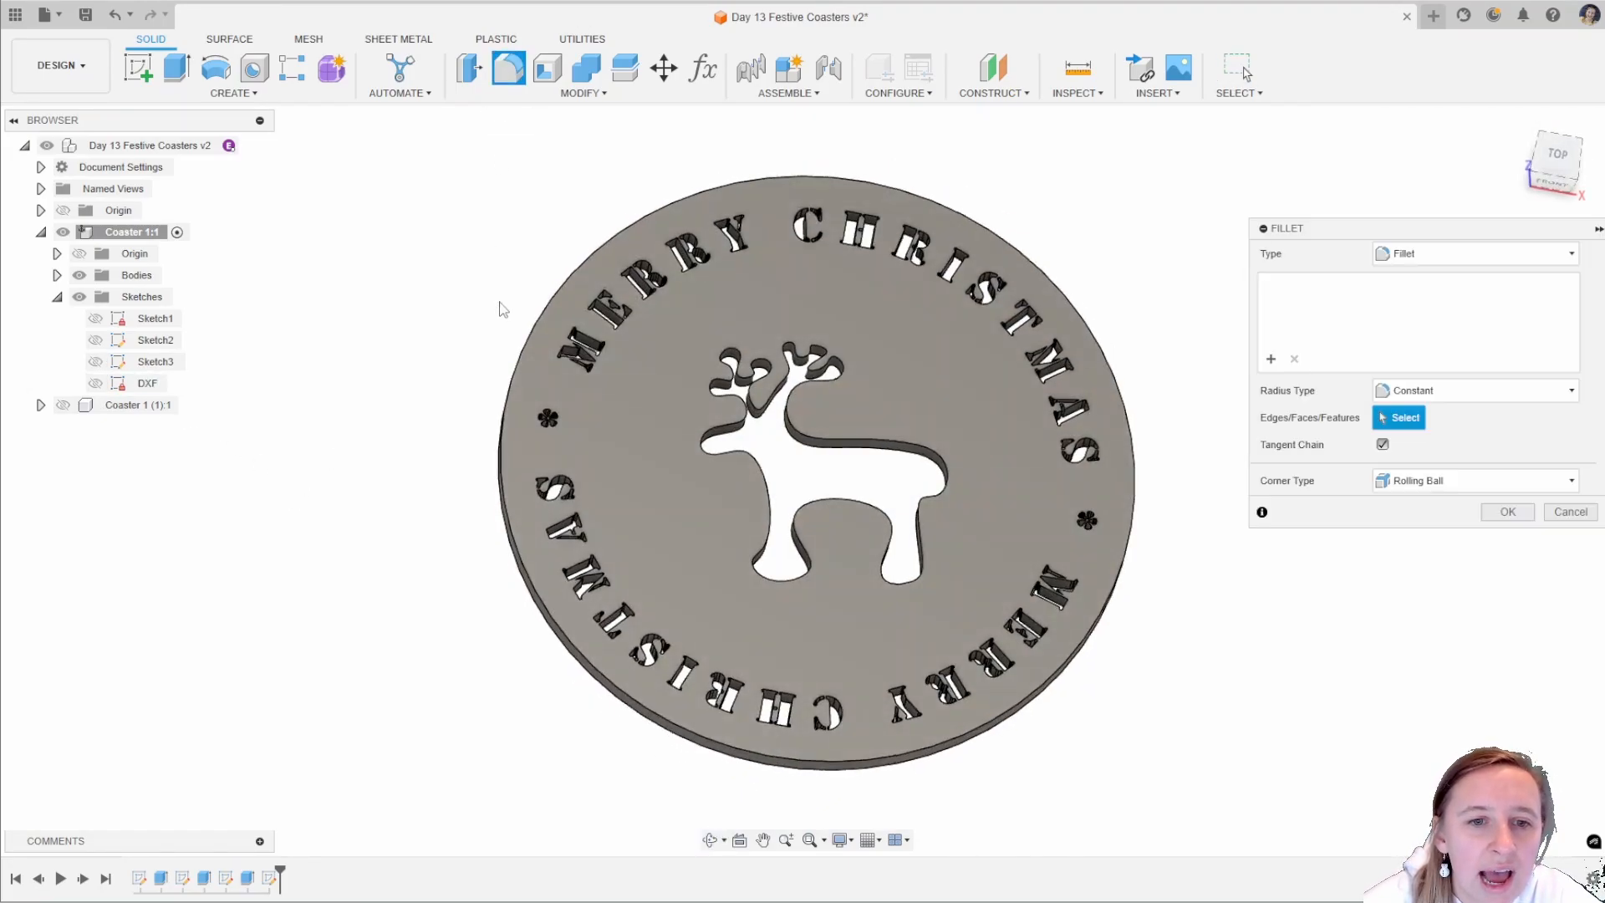
click(524, 360)
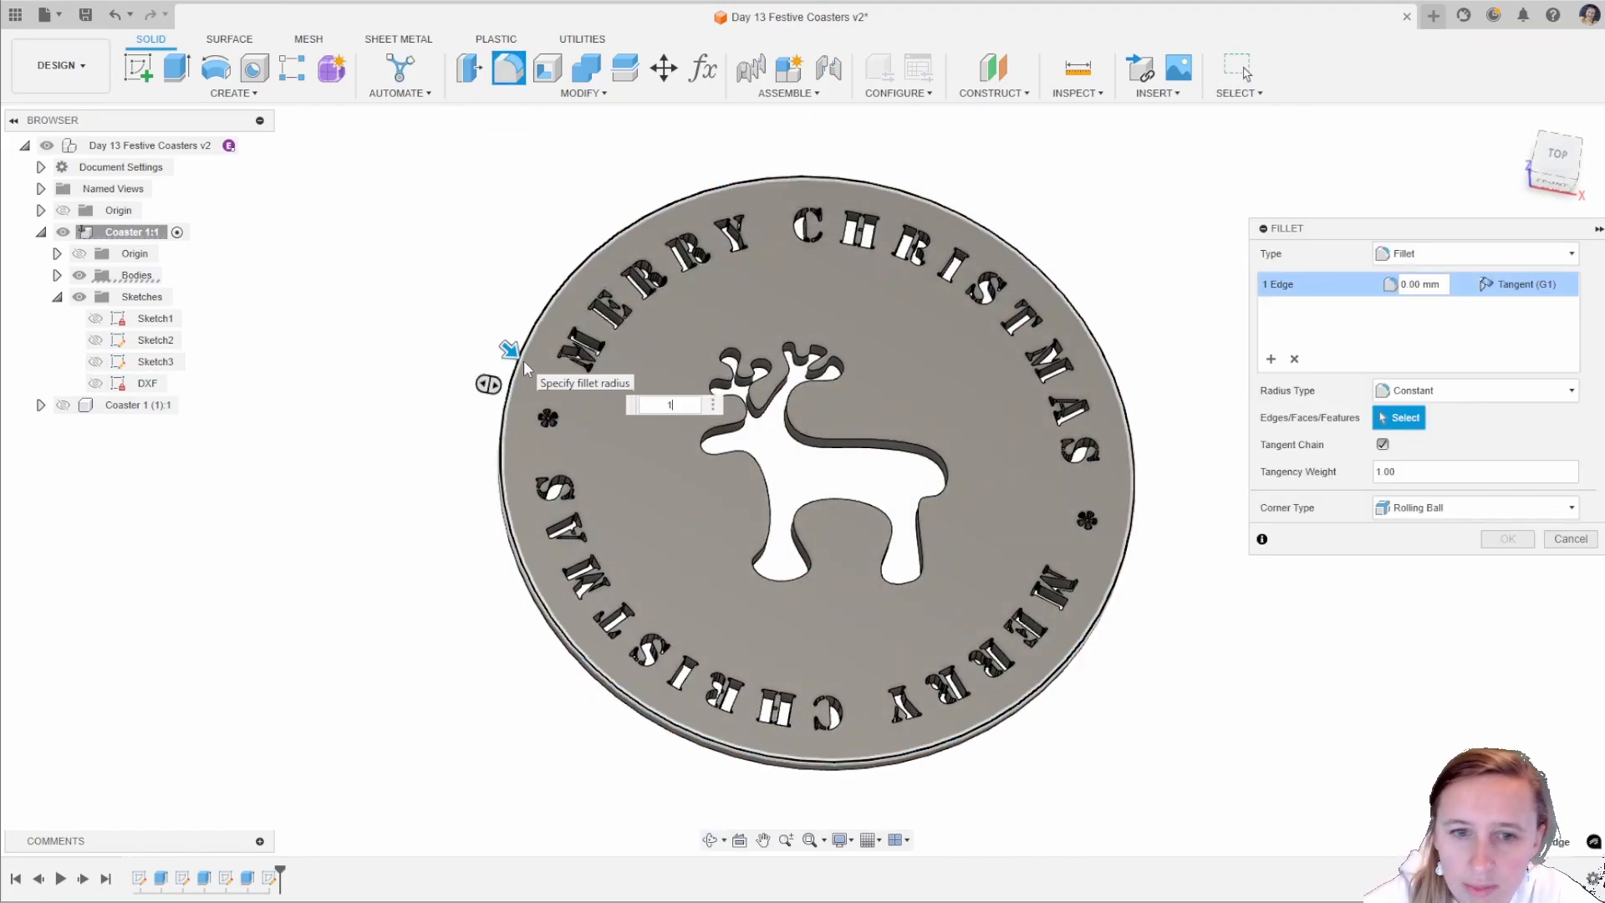
shift+middle_drag(514, 480, 306, 478)
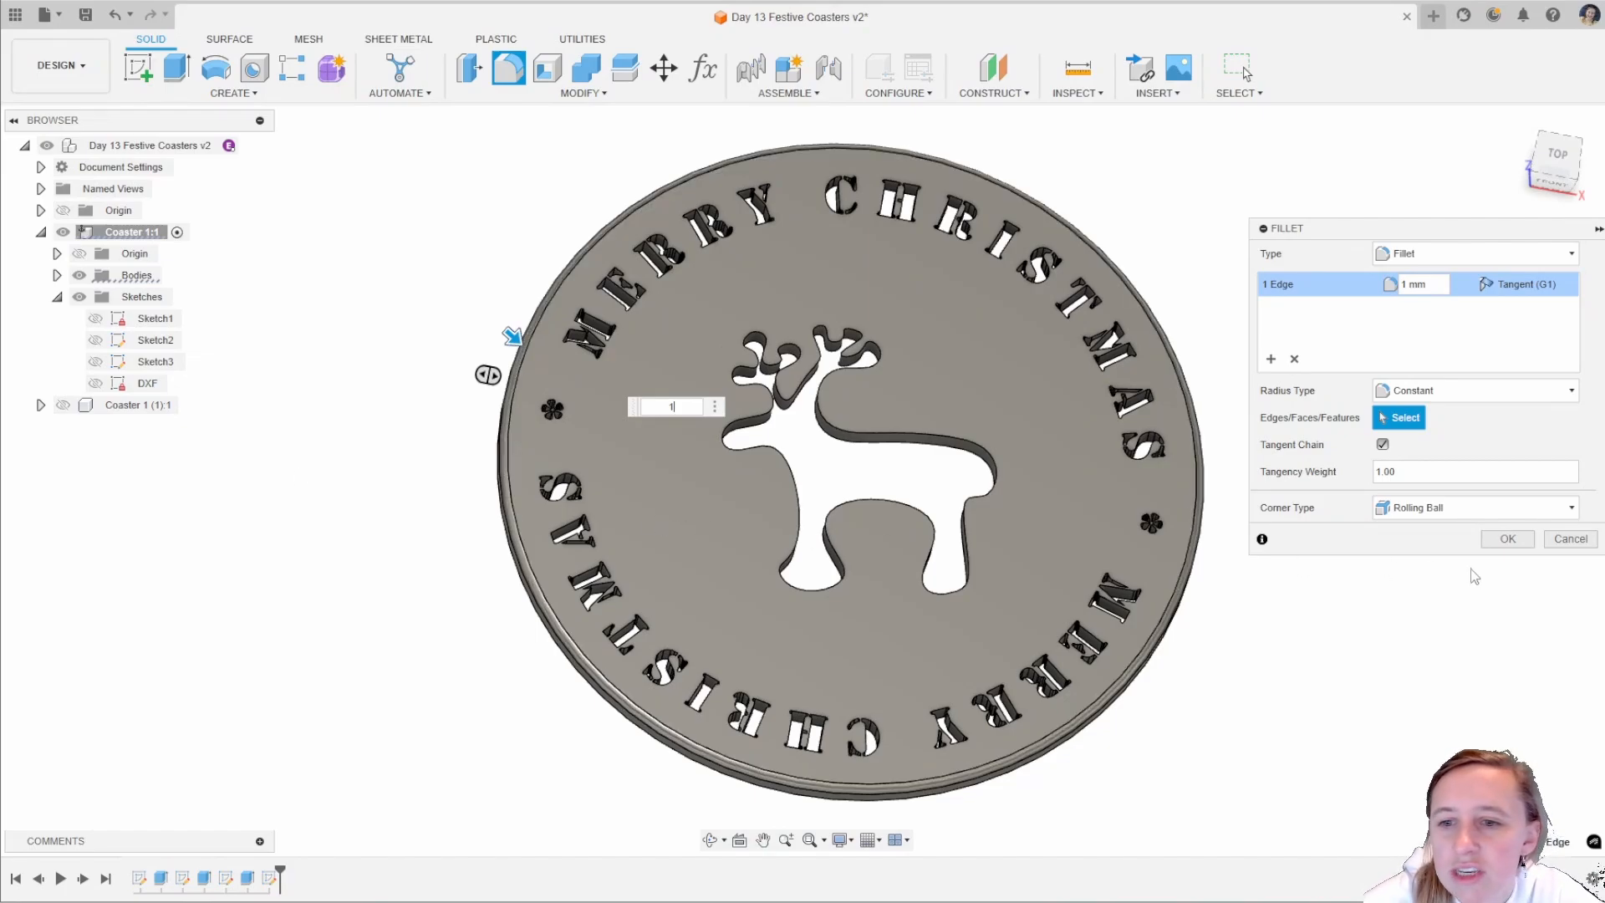
click(1507, 538)
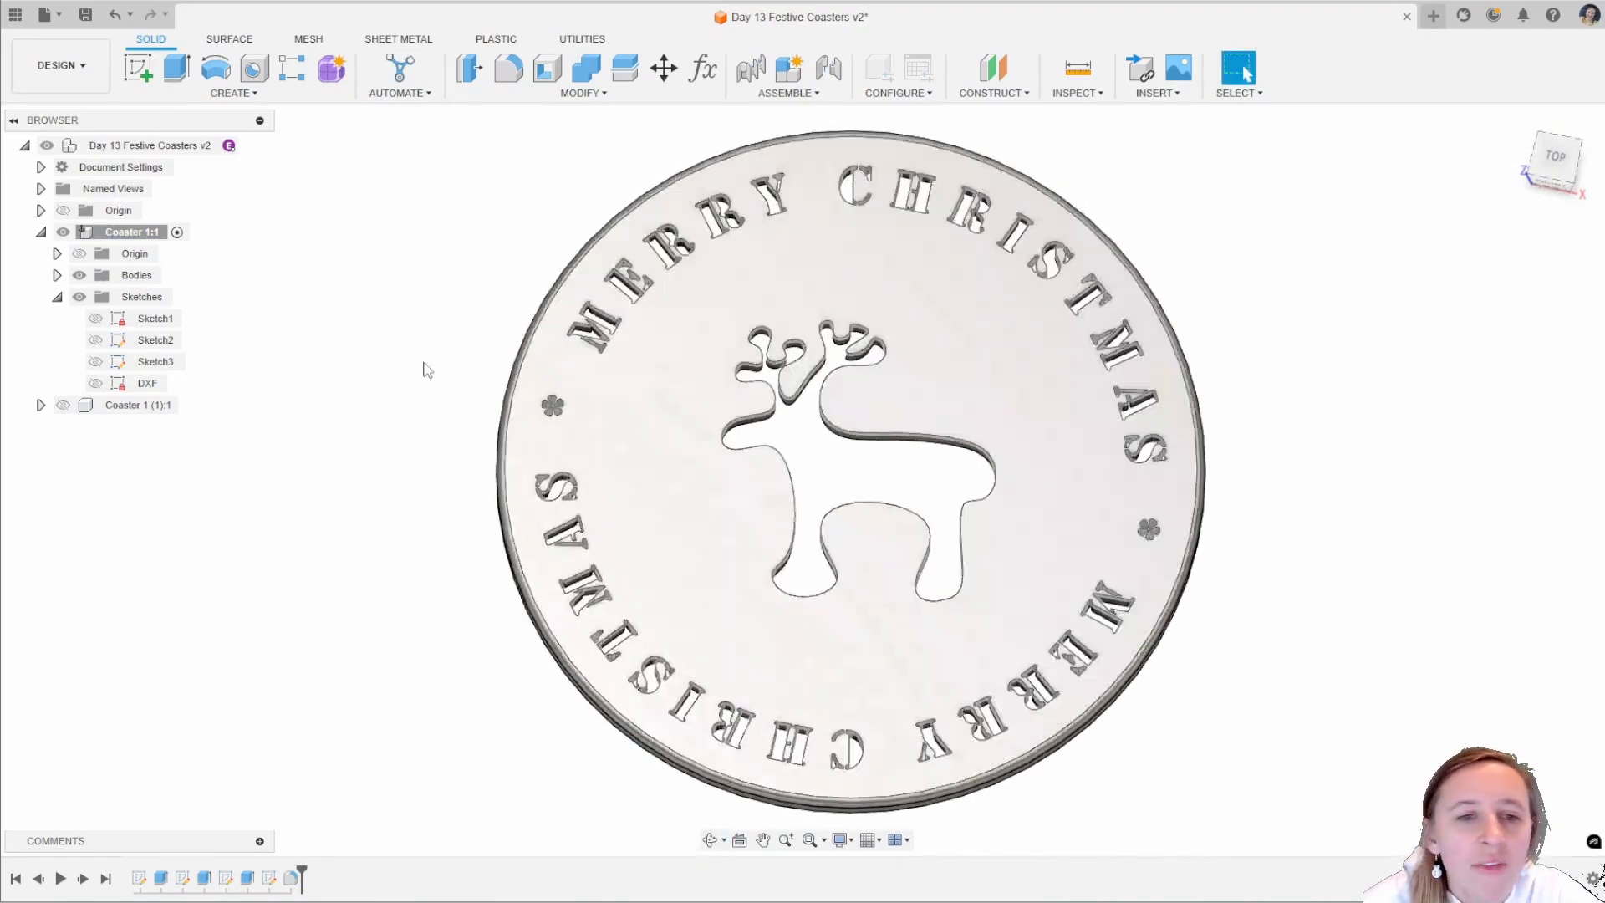
Export the reindeer coaster's body as a binary STL mesh in millimetres, saved to the computer.
click(56, 275)
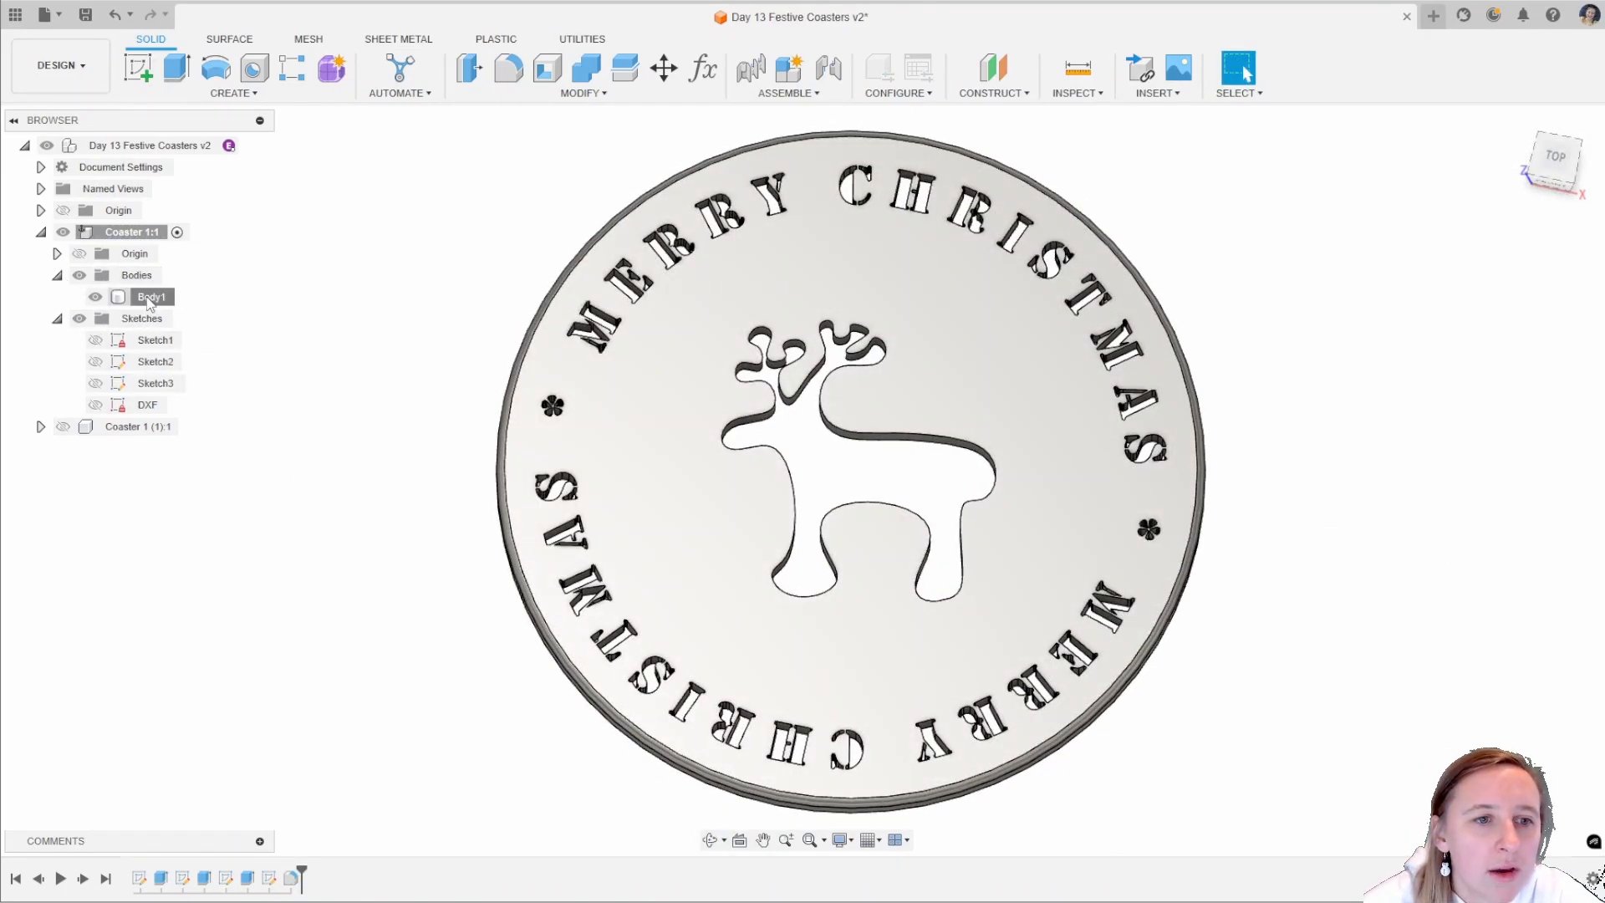
right_click(149, 299)
click(245, 482)
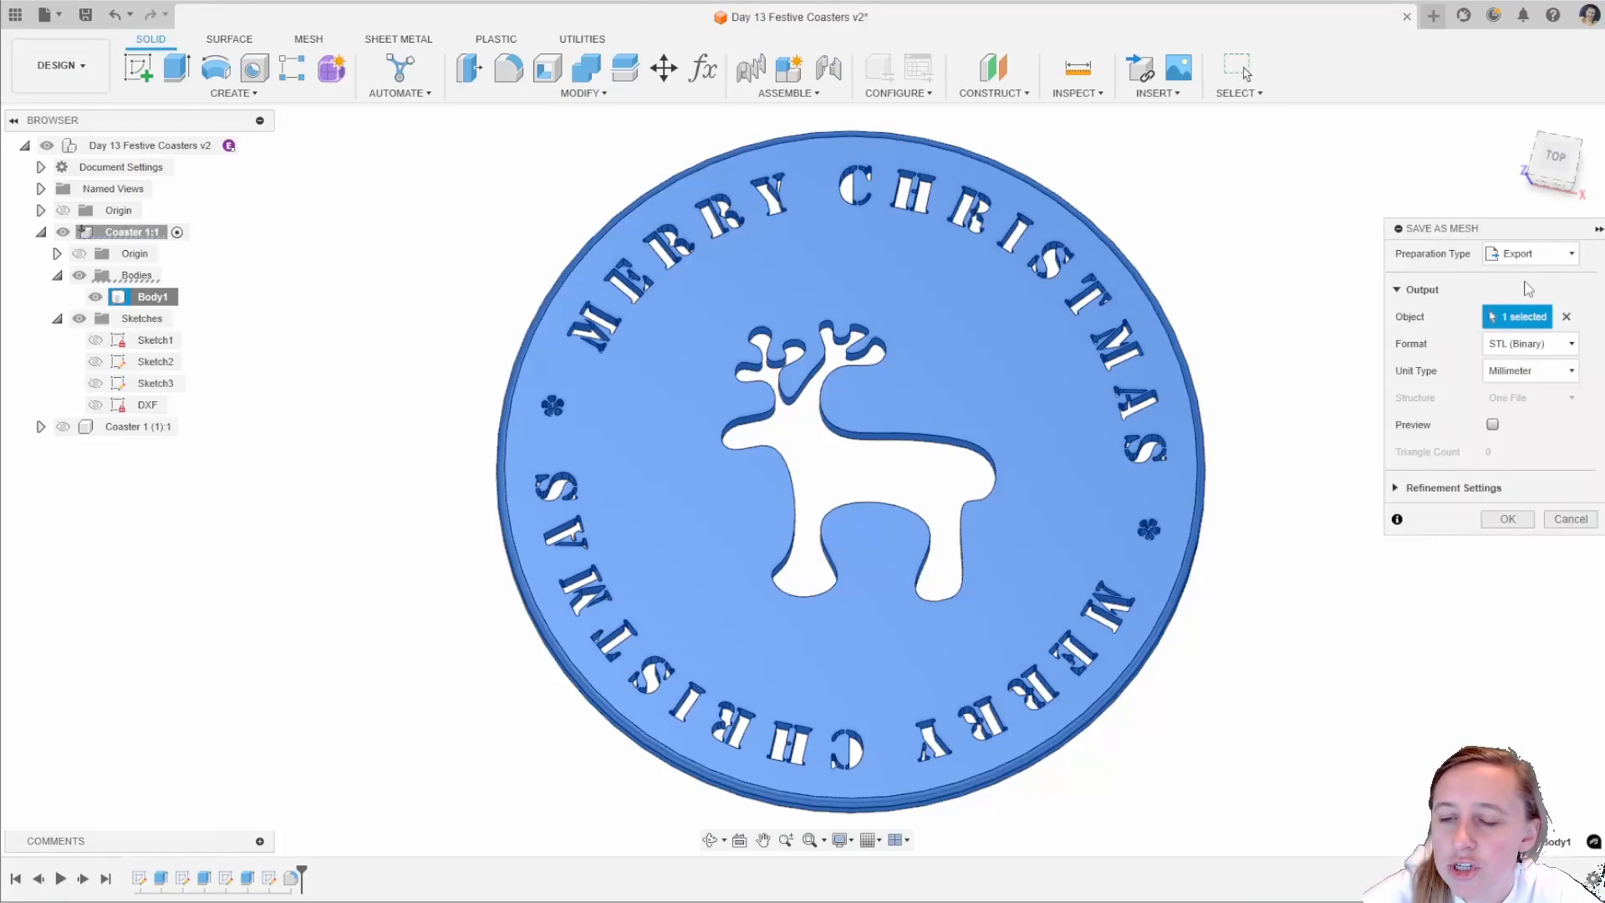
click(1508, 520)
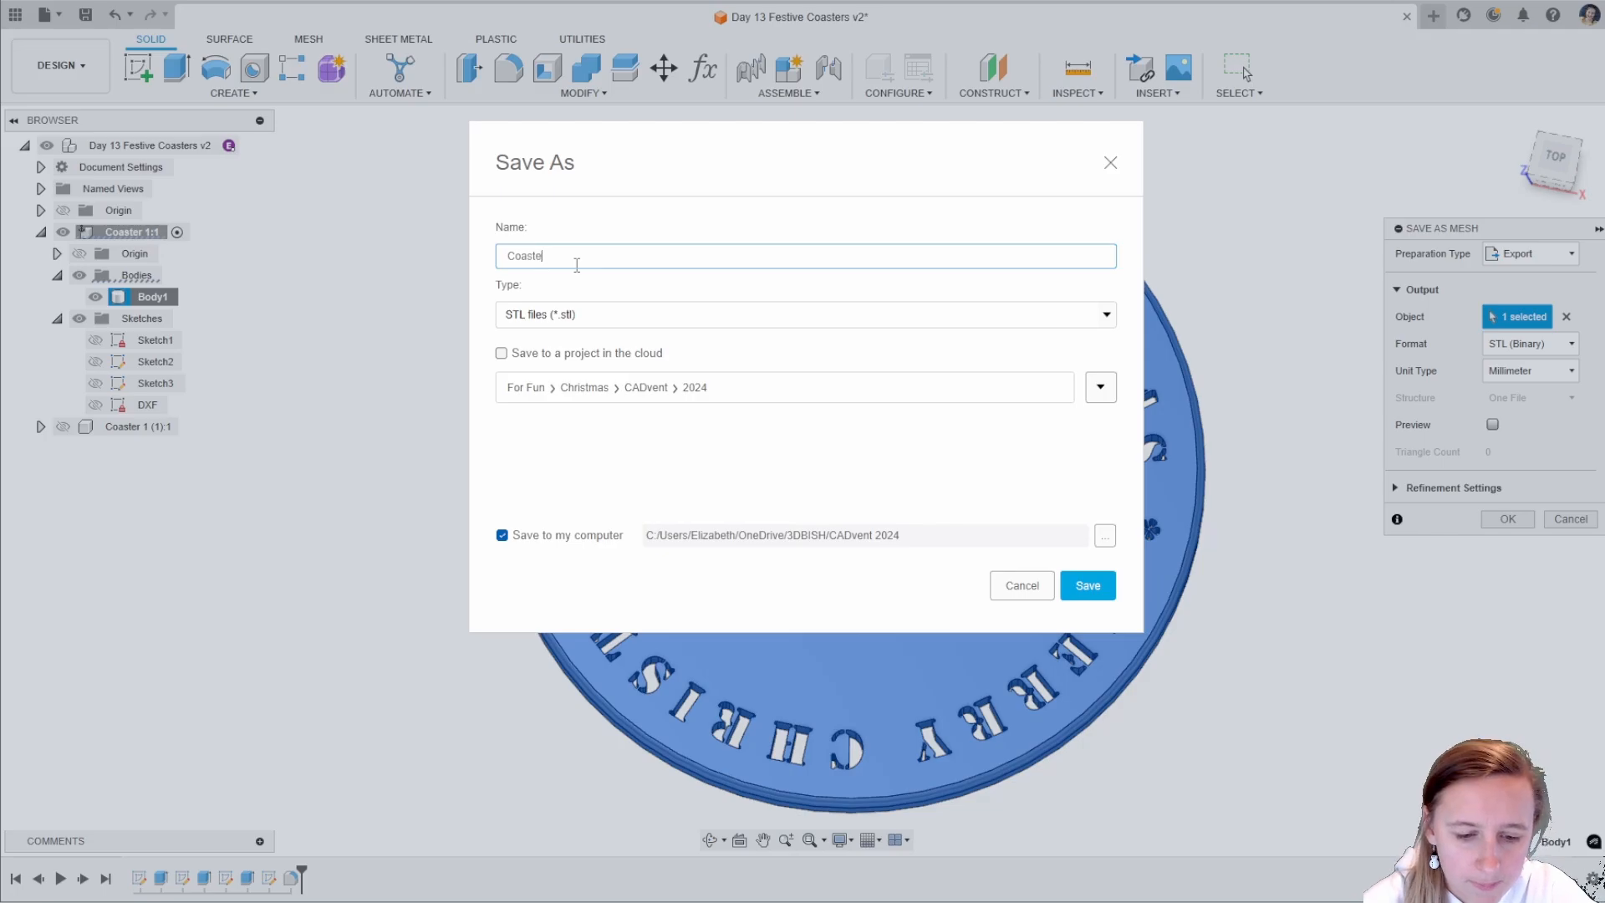
key(Return)
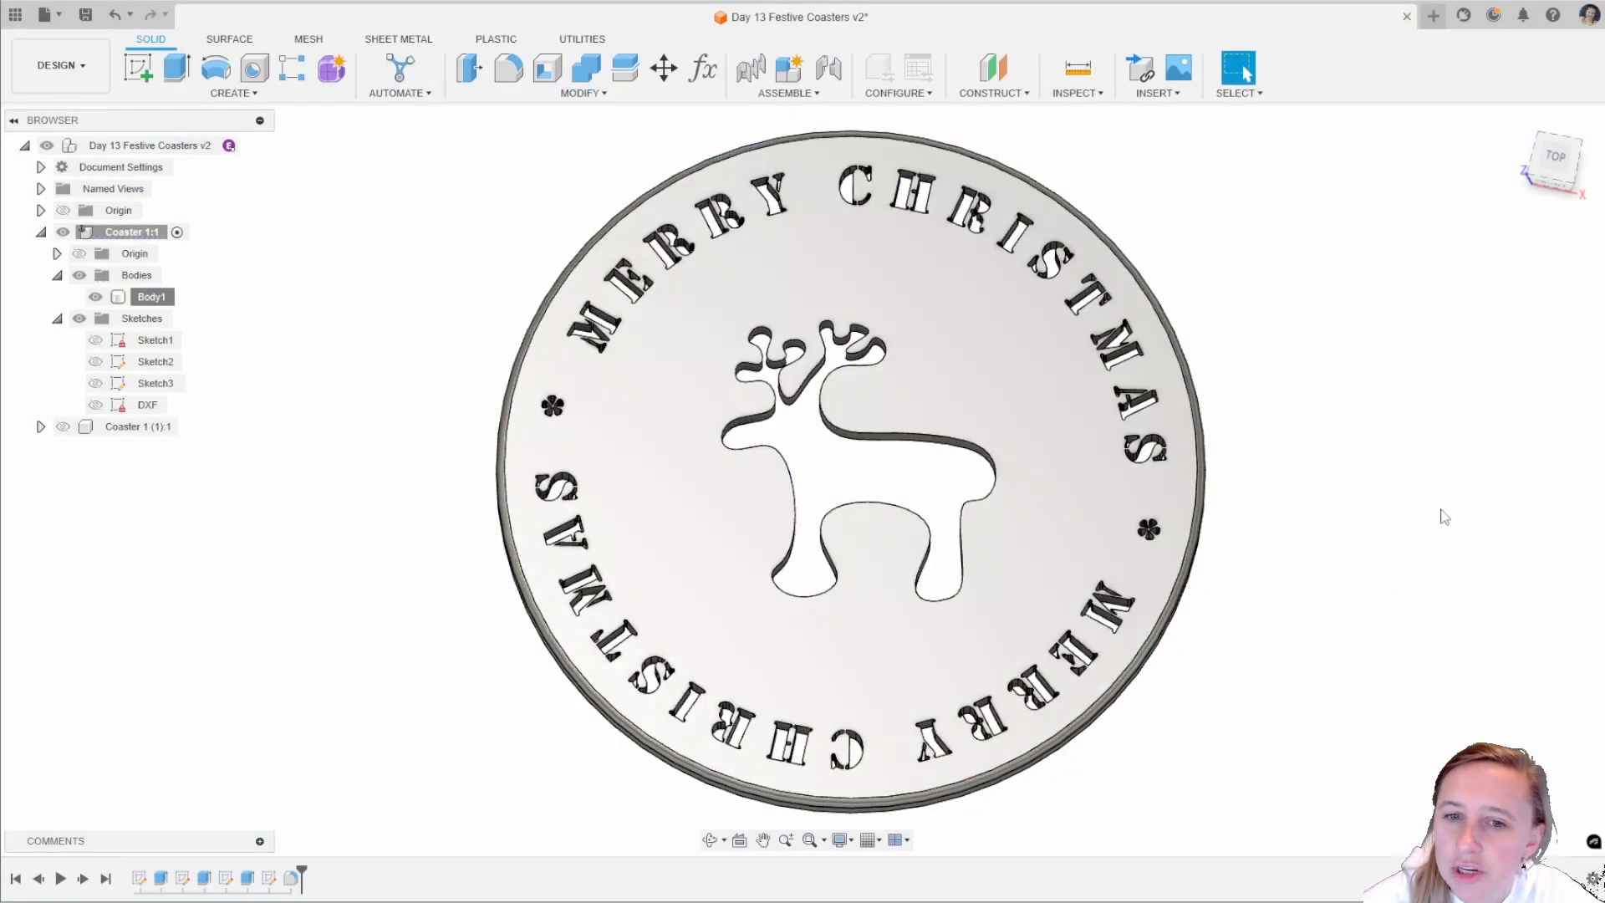
shift+middle_drag(1279, 460, 1278, 468)
scroll(1179, 443, down, 3)
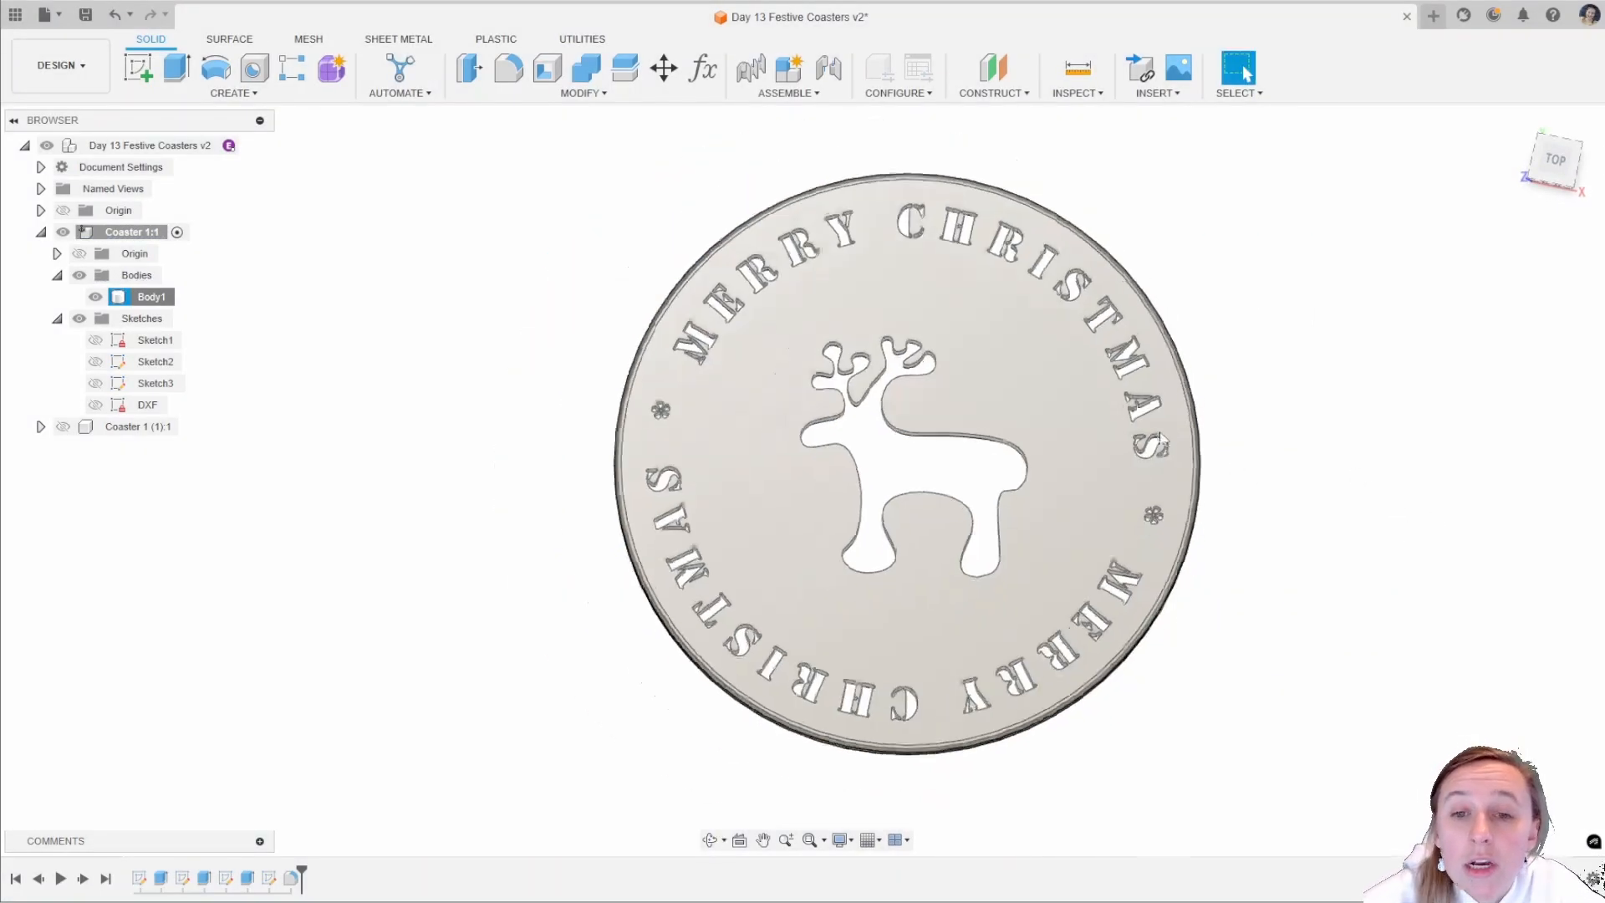
scroll(588, 423, up, 1)
scroll(527, 408, down, 2)
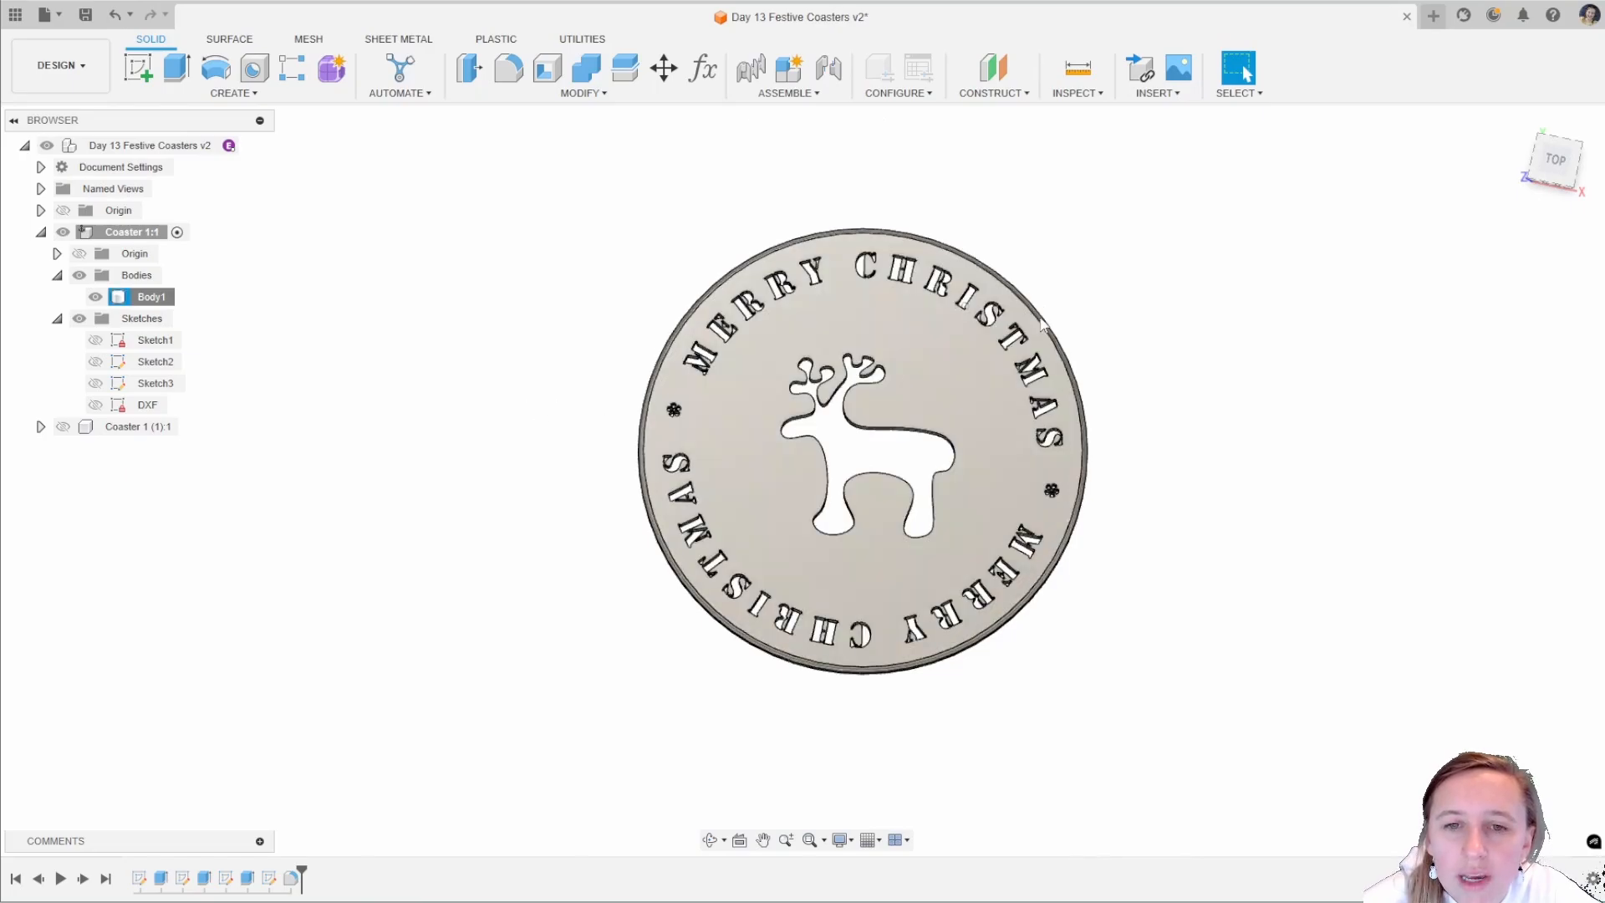
scroll(1042, 324, up, 1)
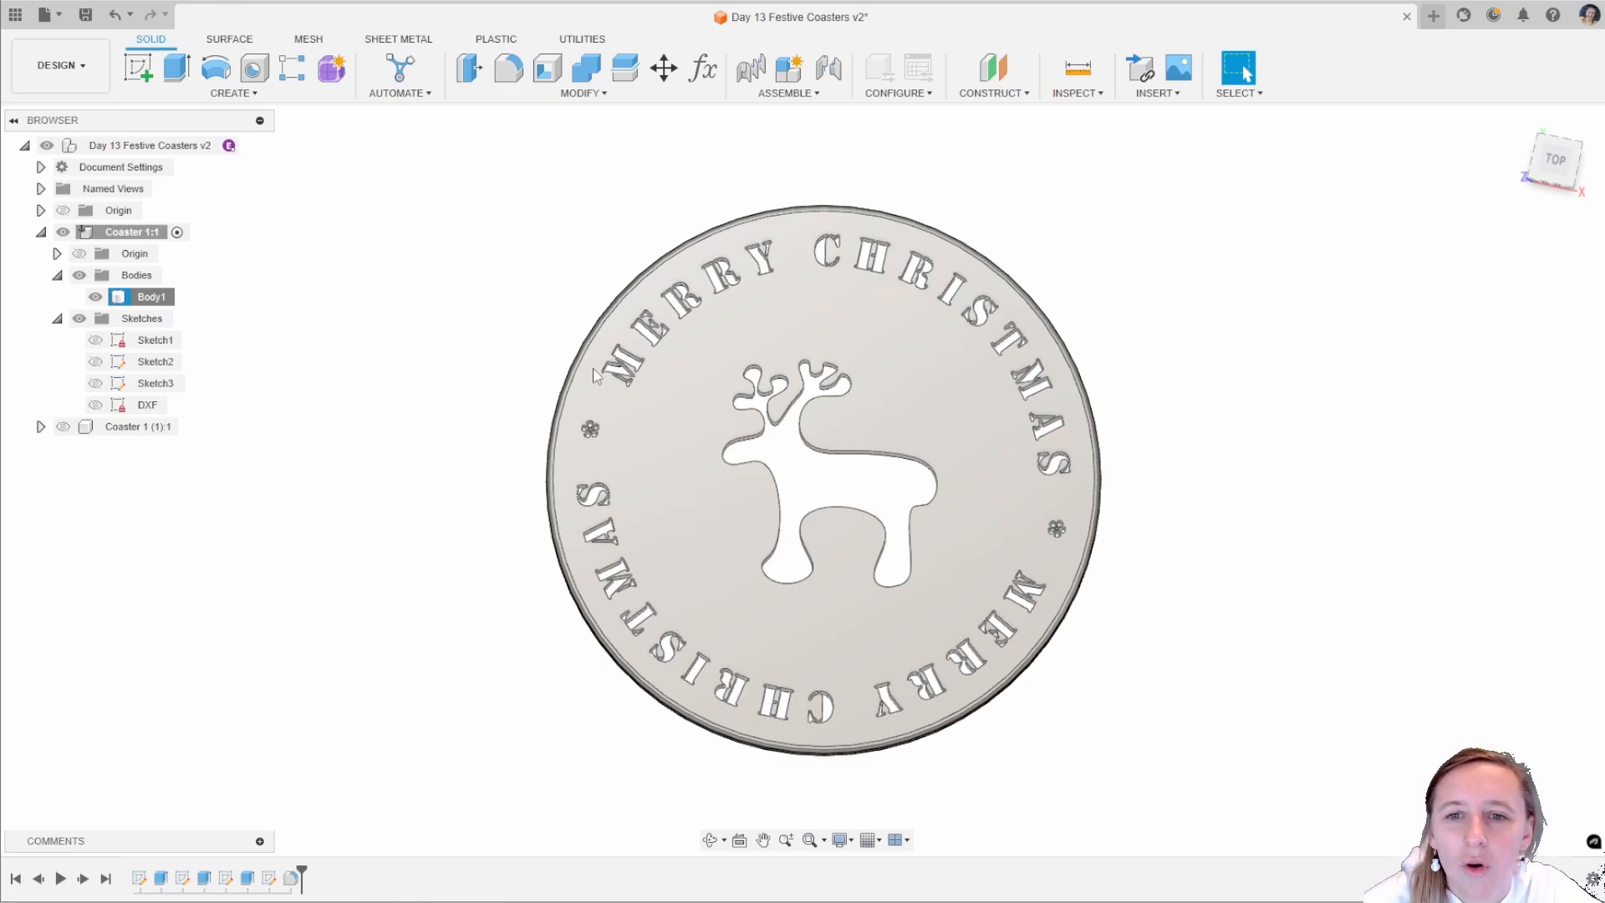
click(482, 406)
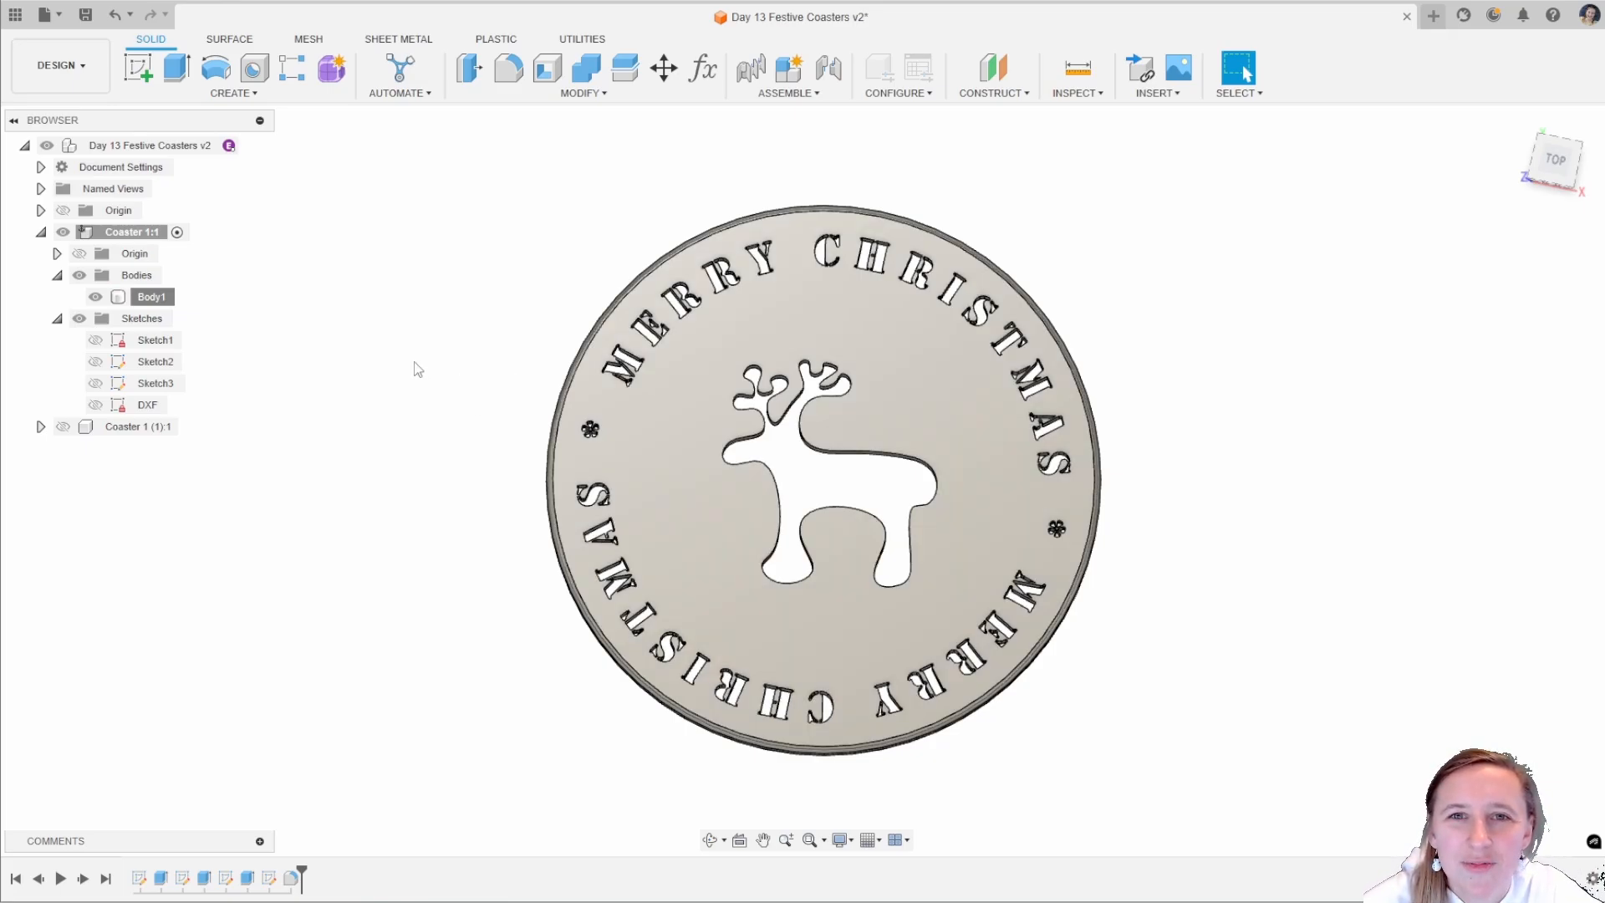